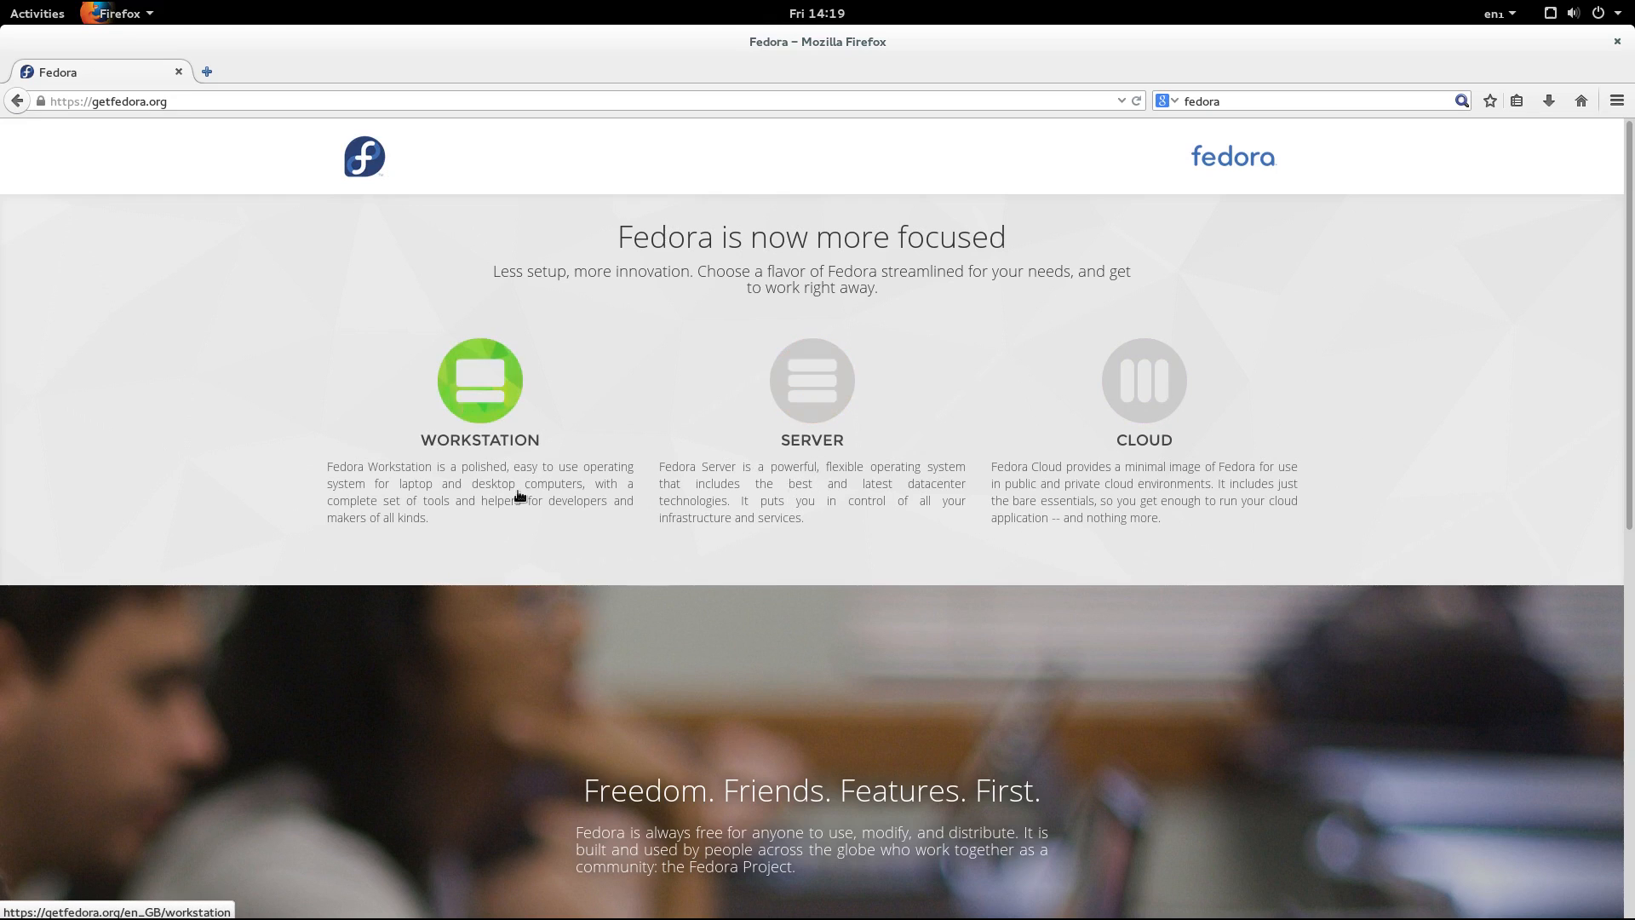
# Look over the Fedora home page, including the introduction below the product editions, and close the browser window.
pyautogui.scroll(-5, 581, 562)
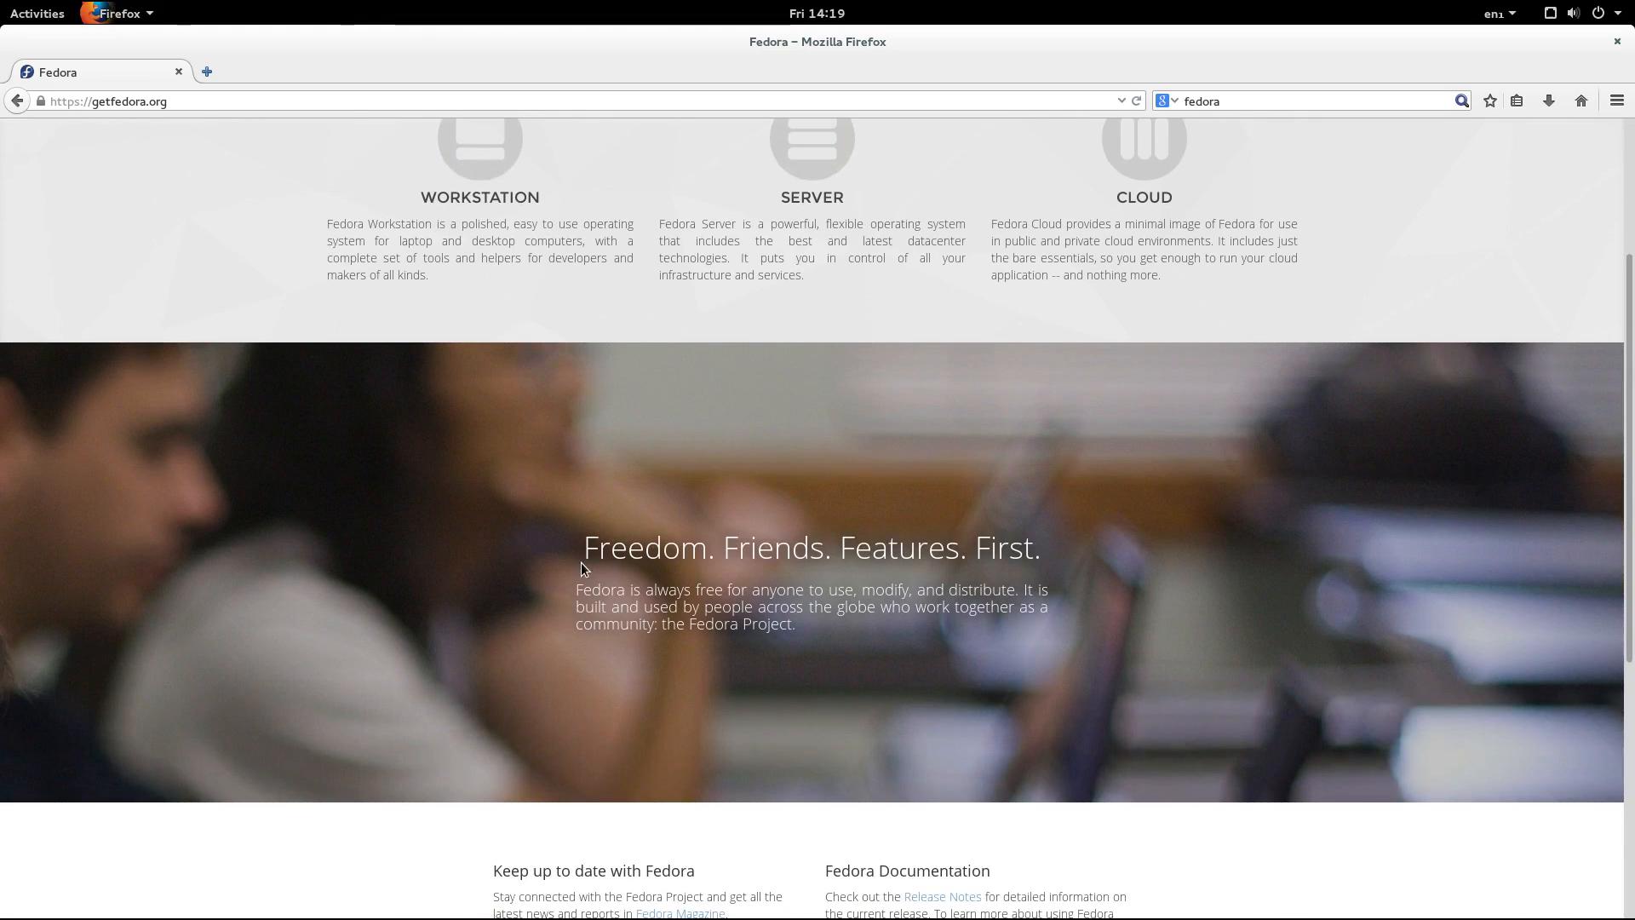
pyautogui.click(1621, 43)
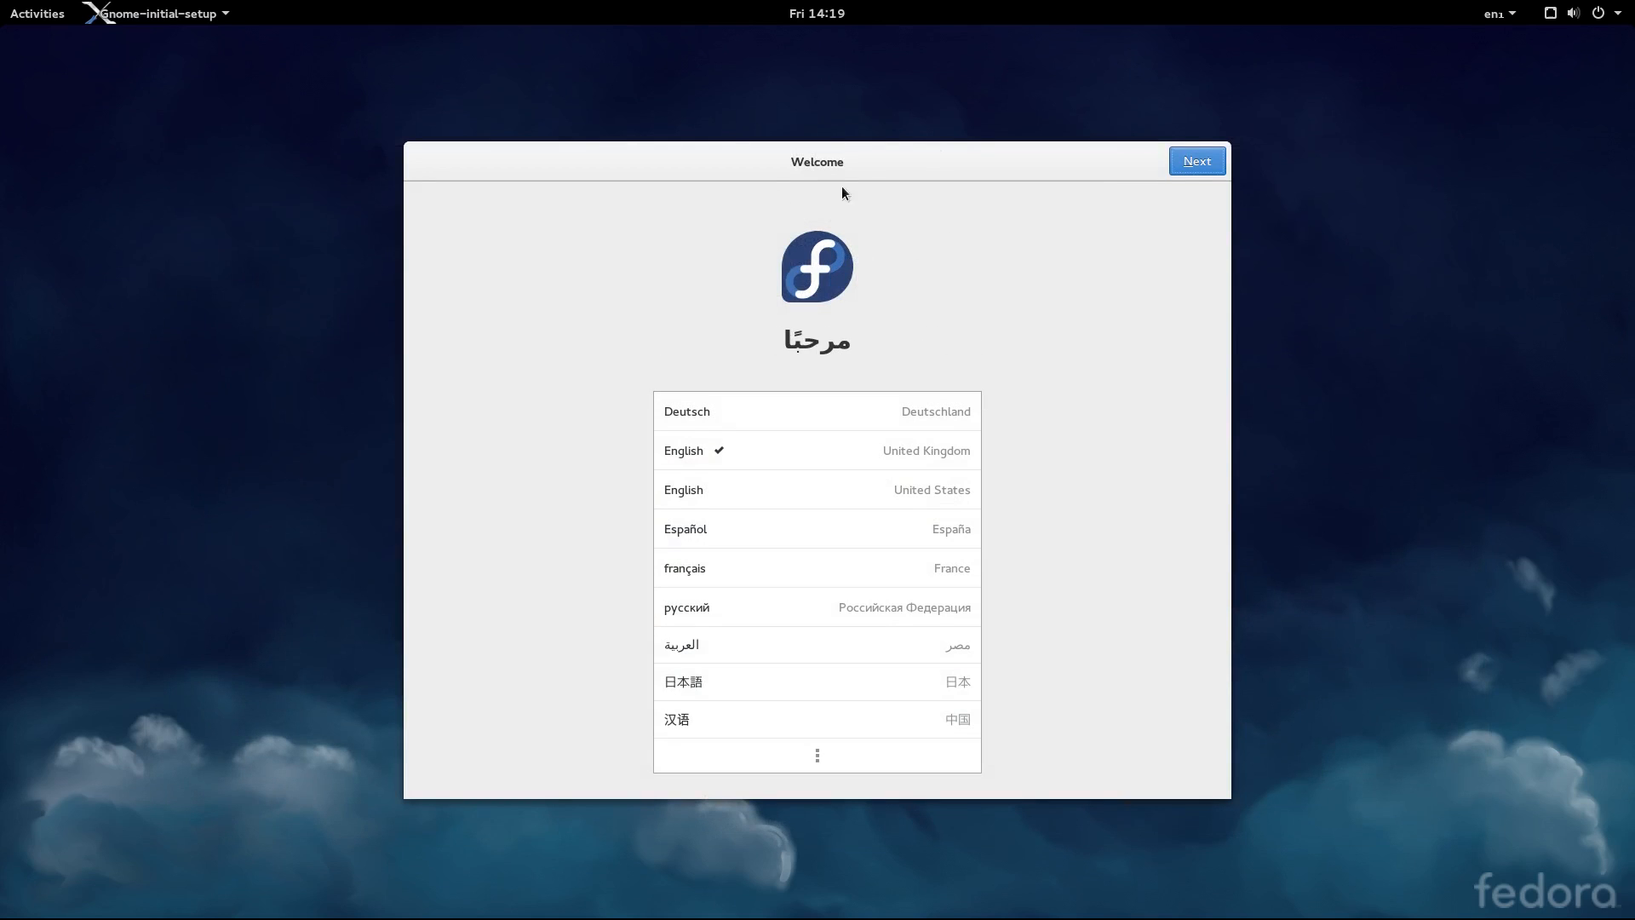
# Complete the initial setup with English (United Kingdom) and the English (UK) keyboard layout, connecting no online account.
pyautogui.click(1198, 159)
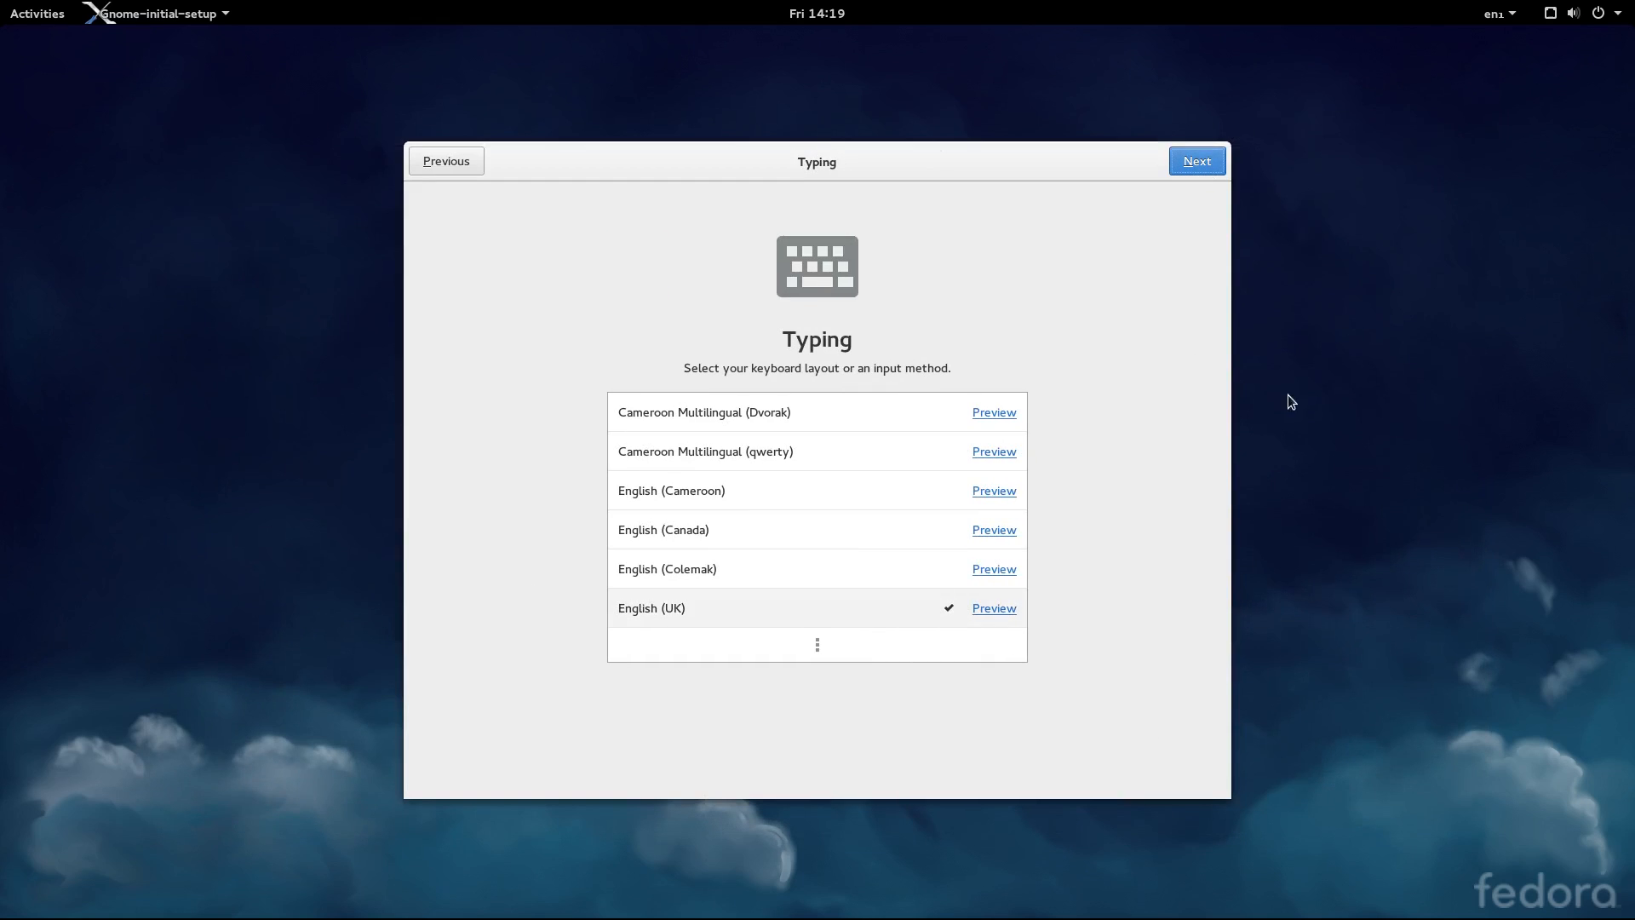
pyautogui.click(1197, 161)
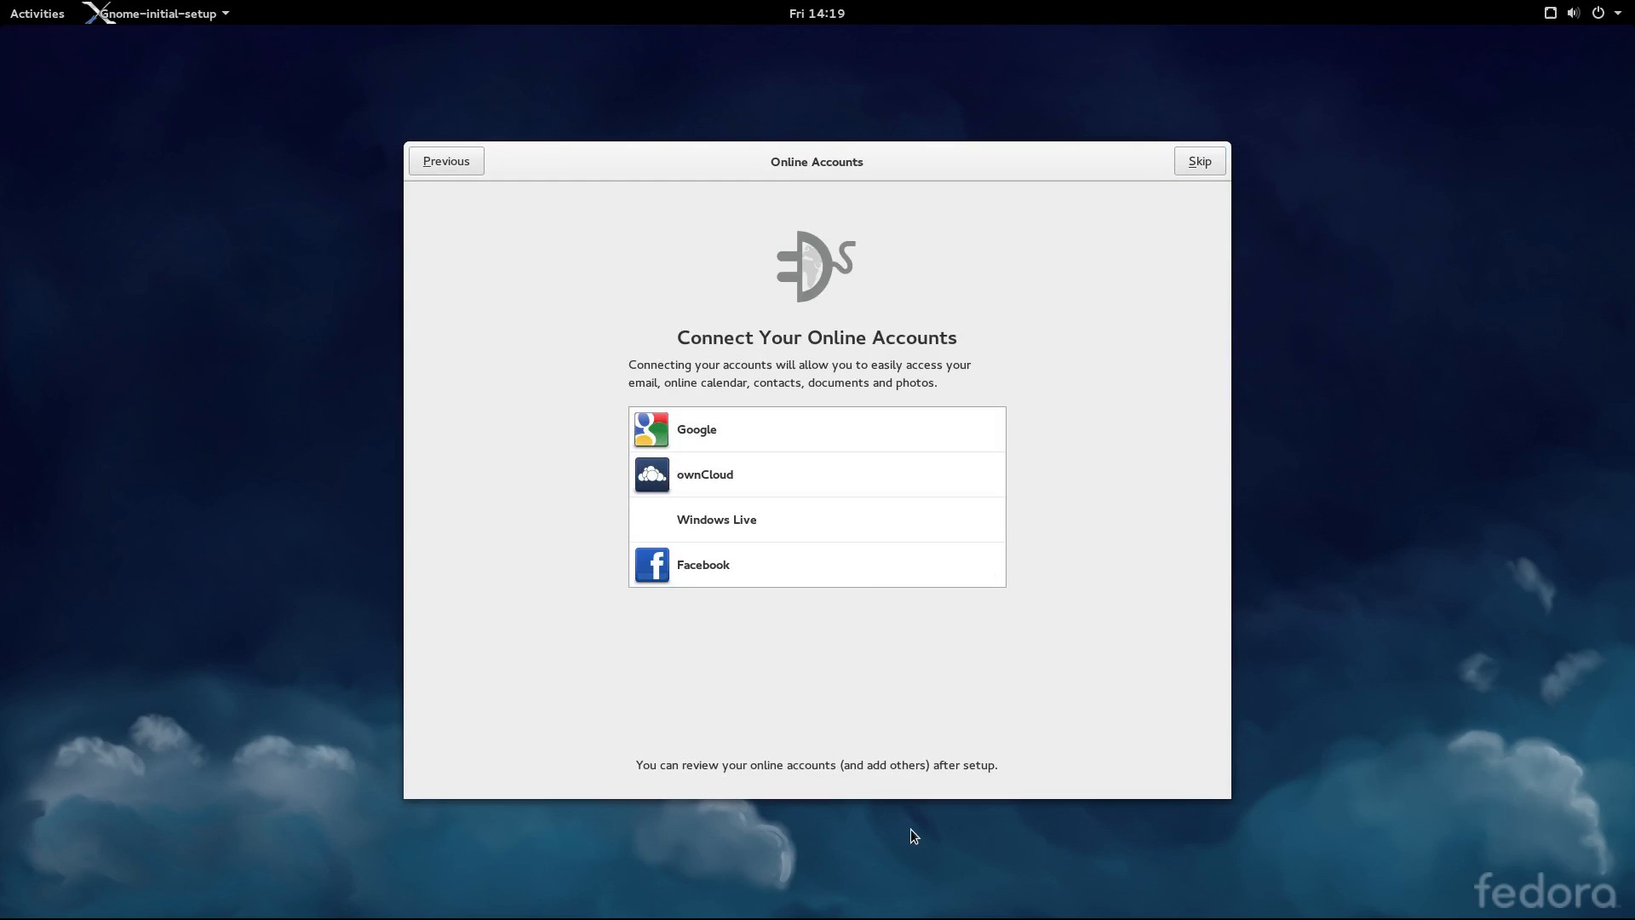
pyautogui.click(697, 477)
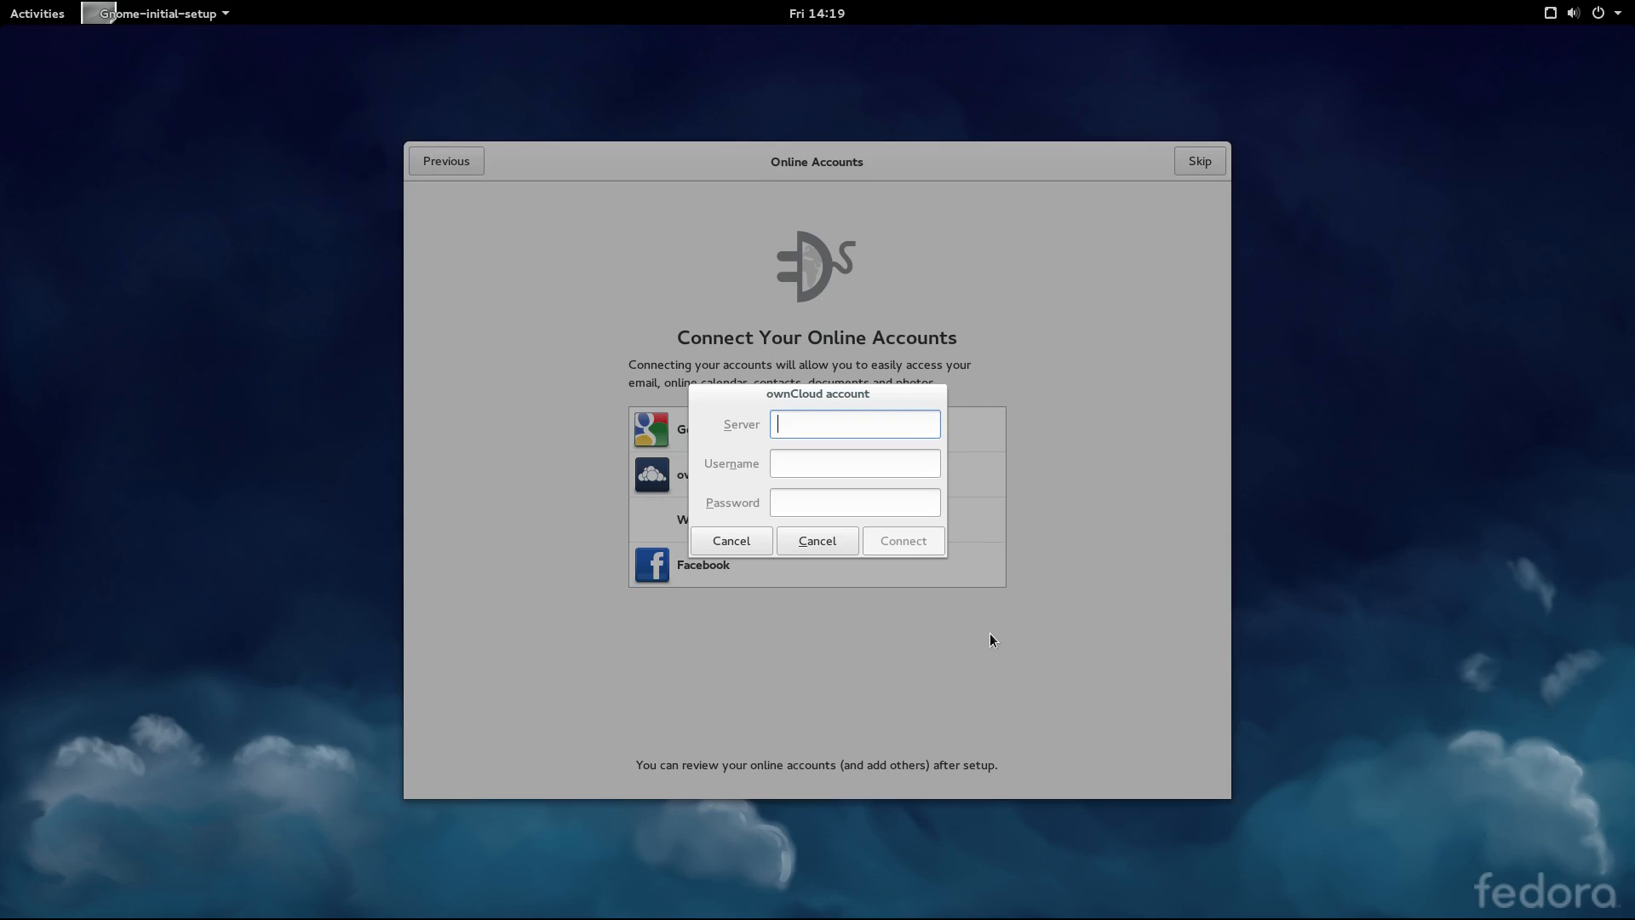
pyautogui.click(730, 540)
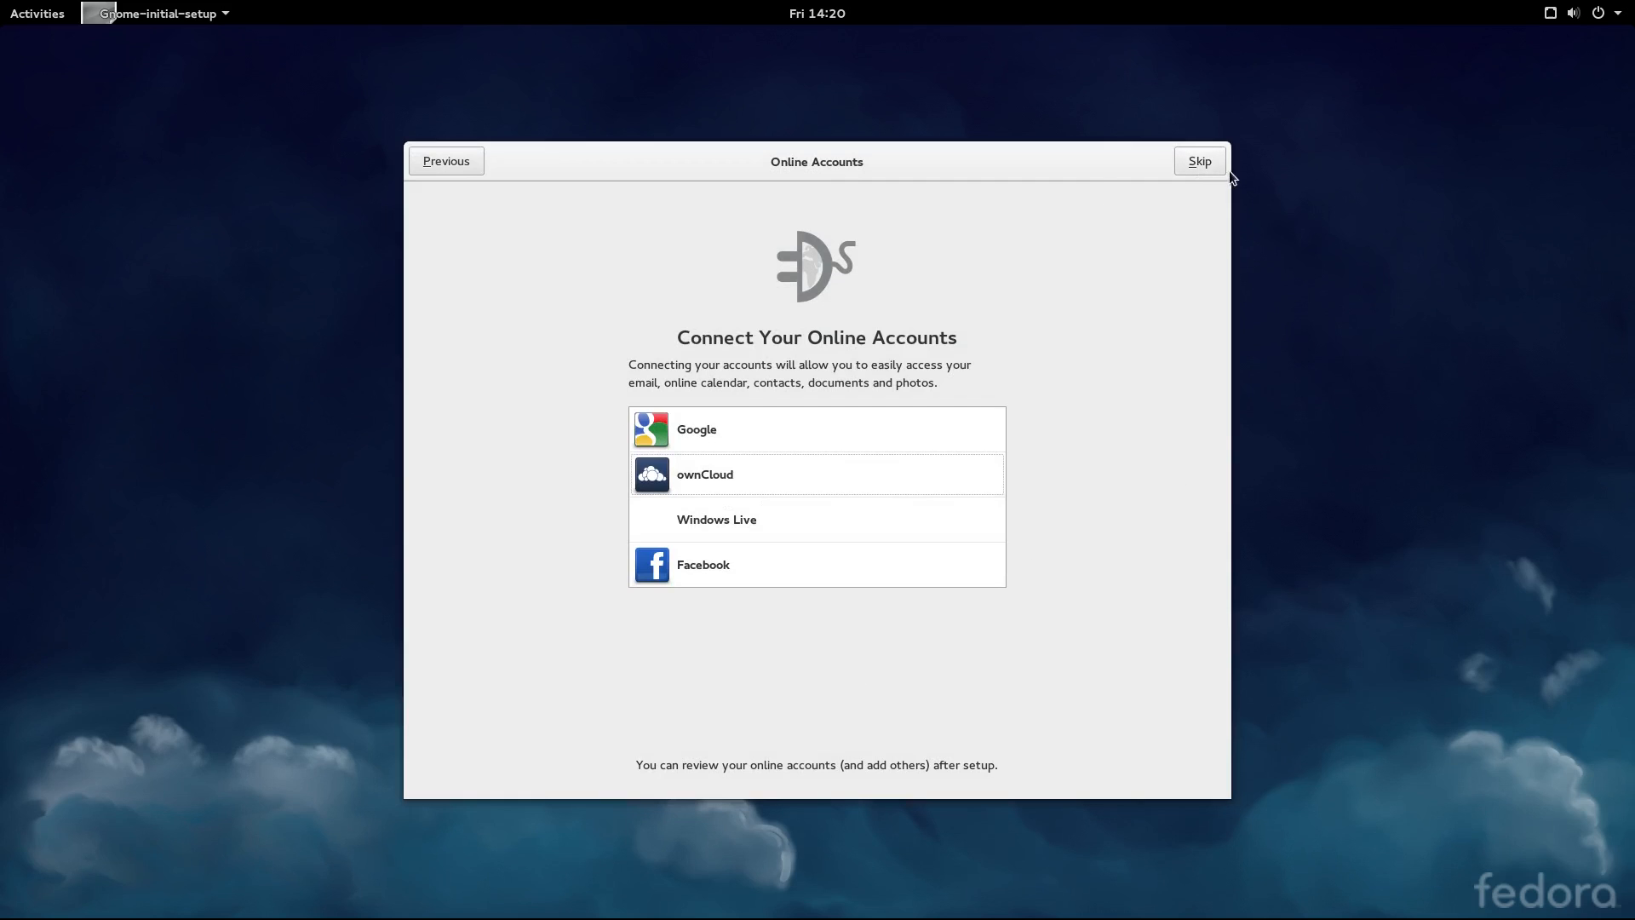
pyautogui.click(1201, 162)
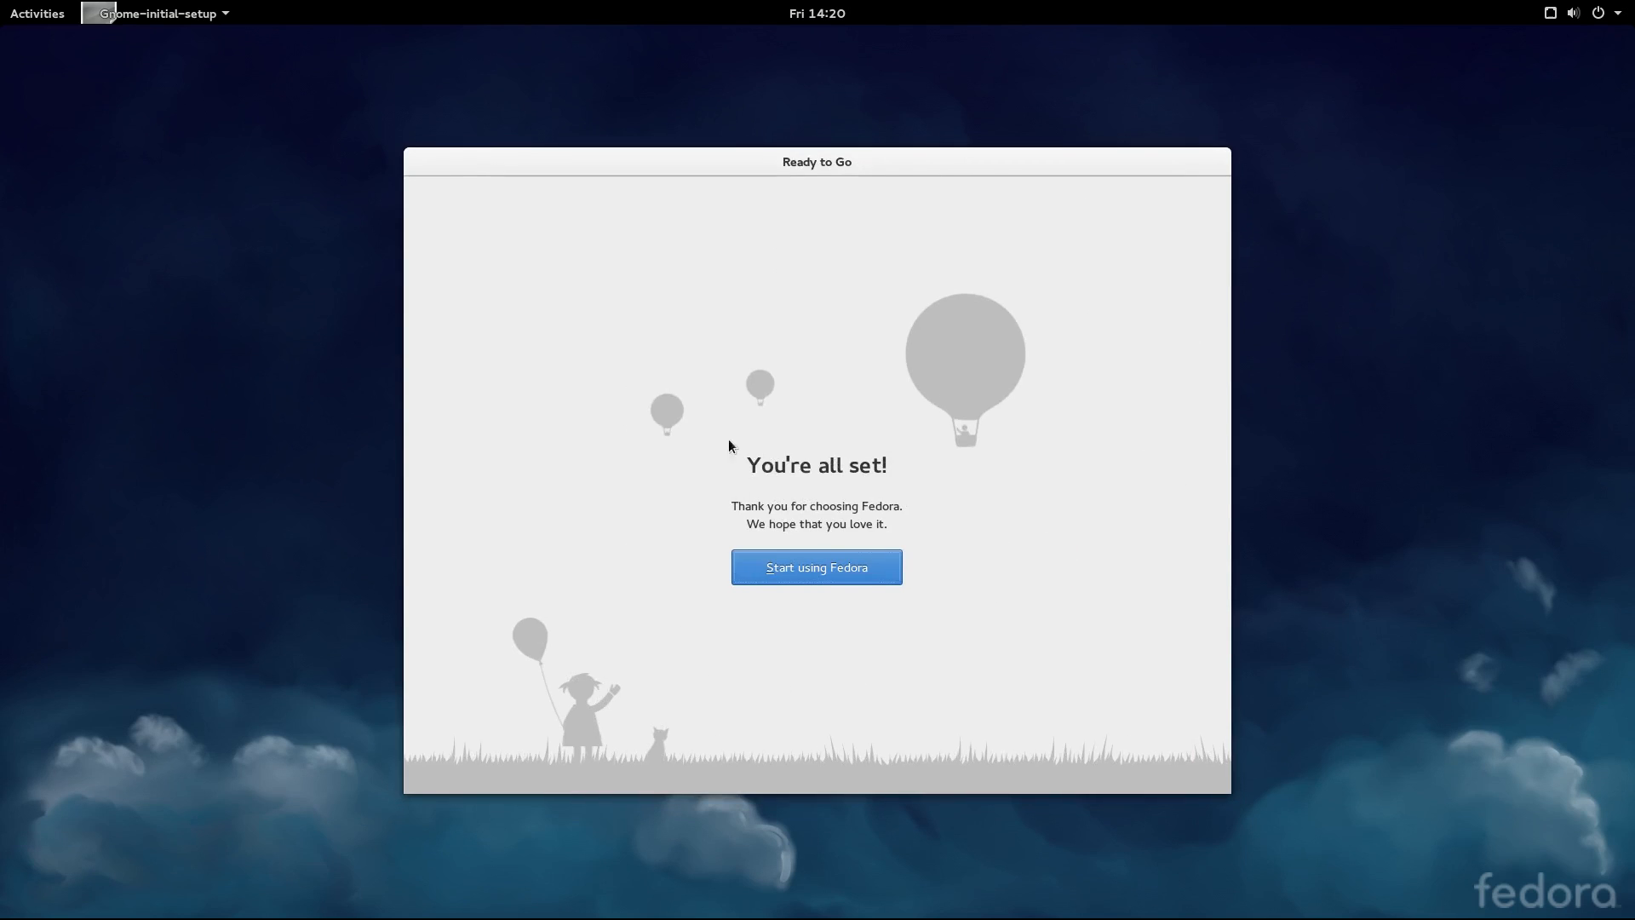
pyautogui.click(835, 569)
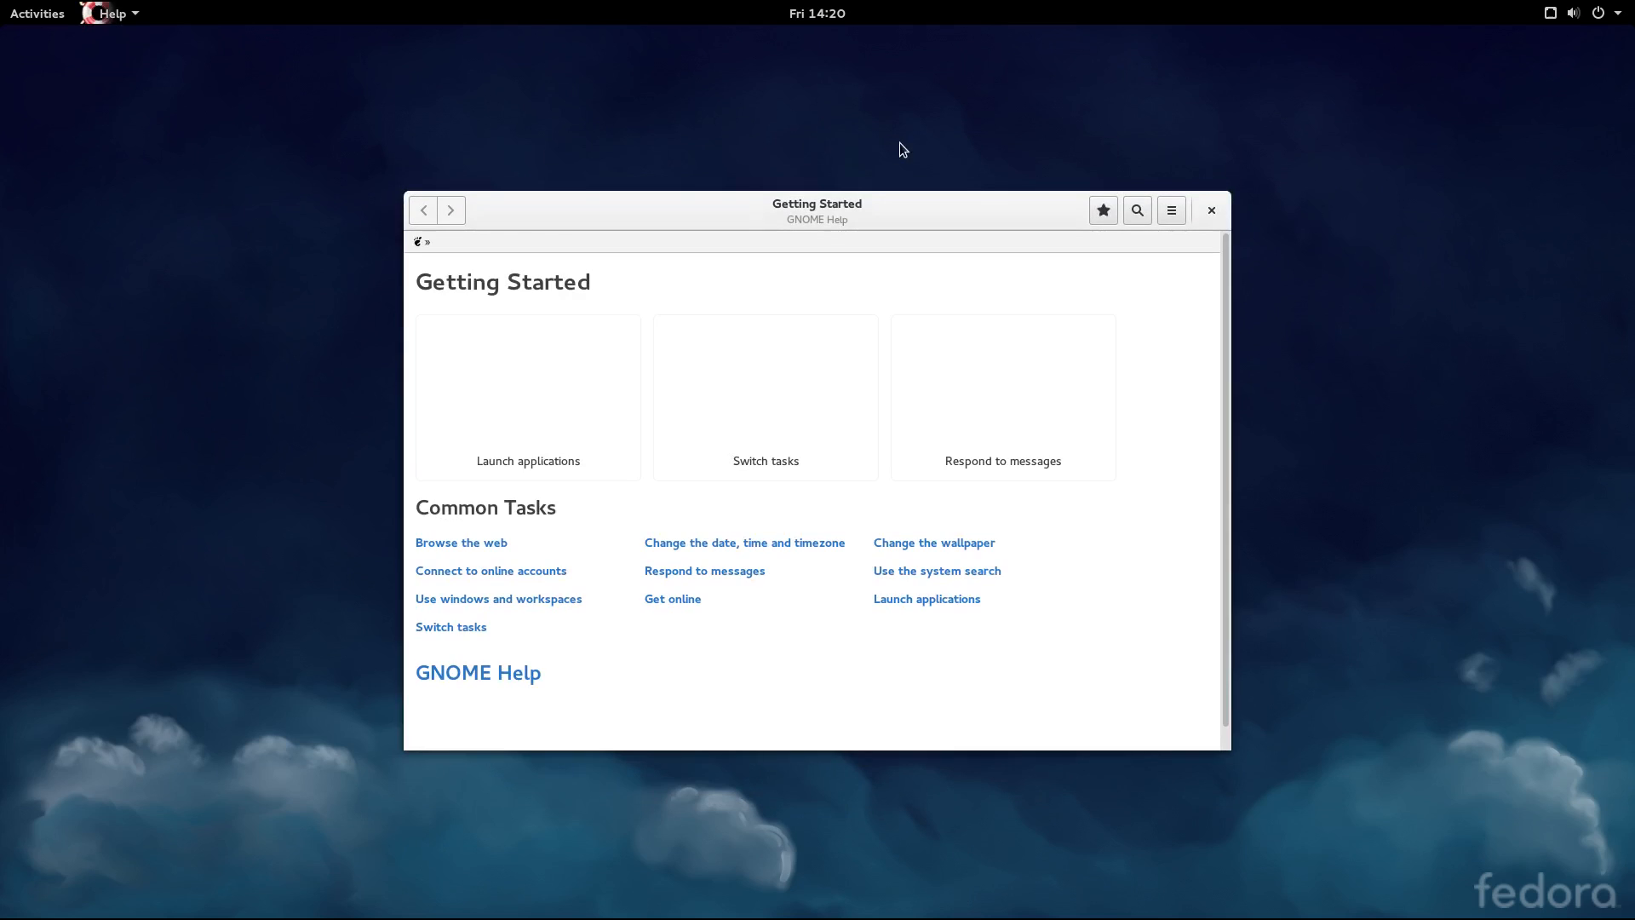
# Look over the Getting Started help page with its common tasks and close the help window.
pyautogui.scroll(-1, 779, 545)
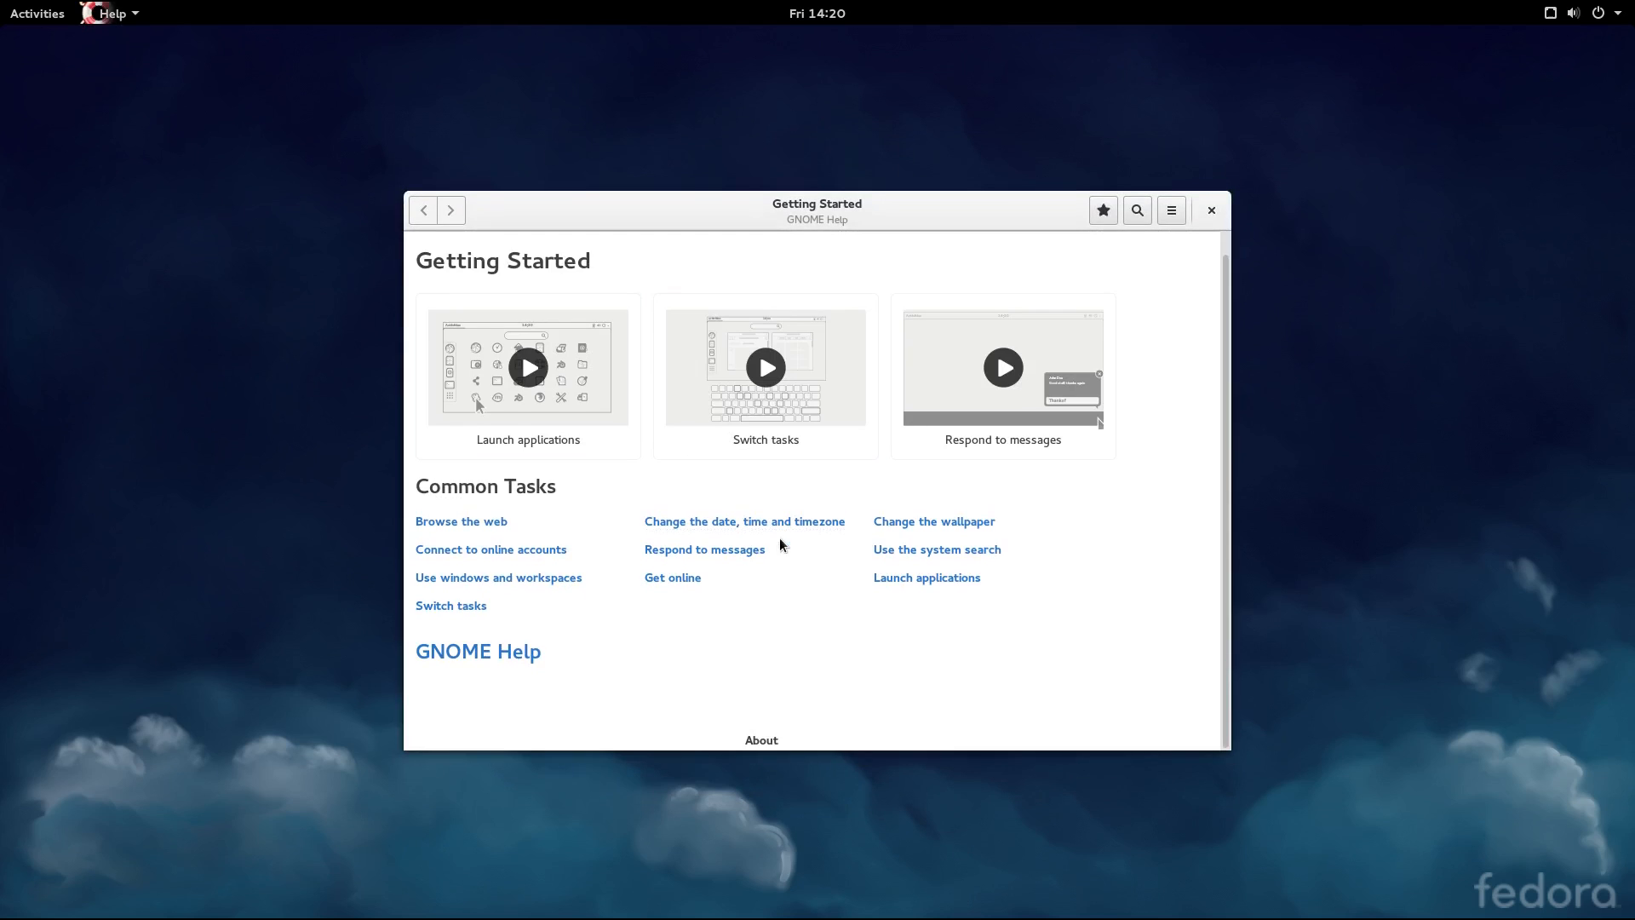
pyautogui.scroll(1, 779, 545)
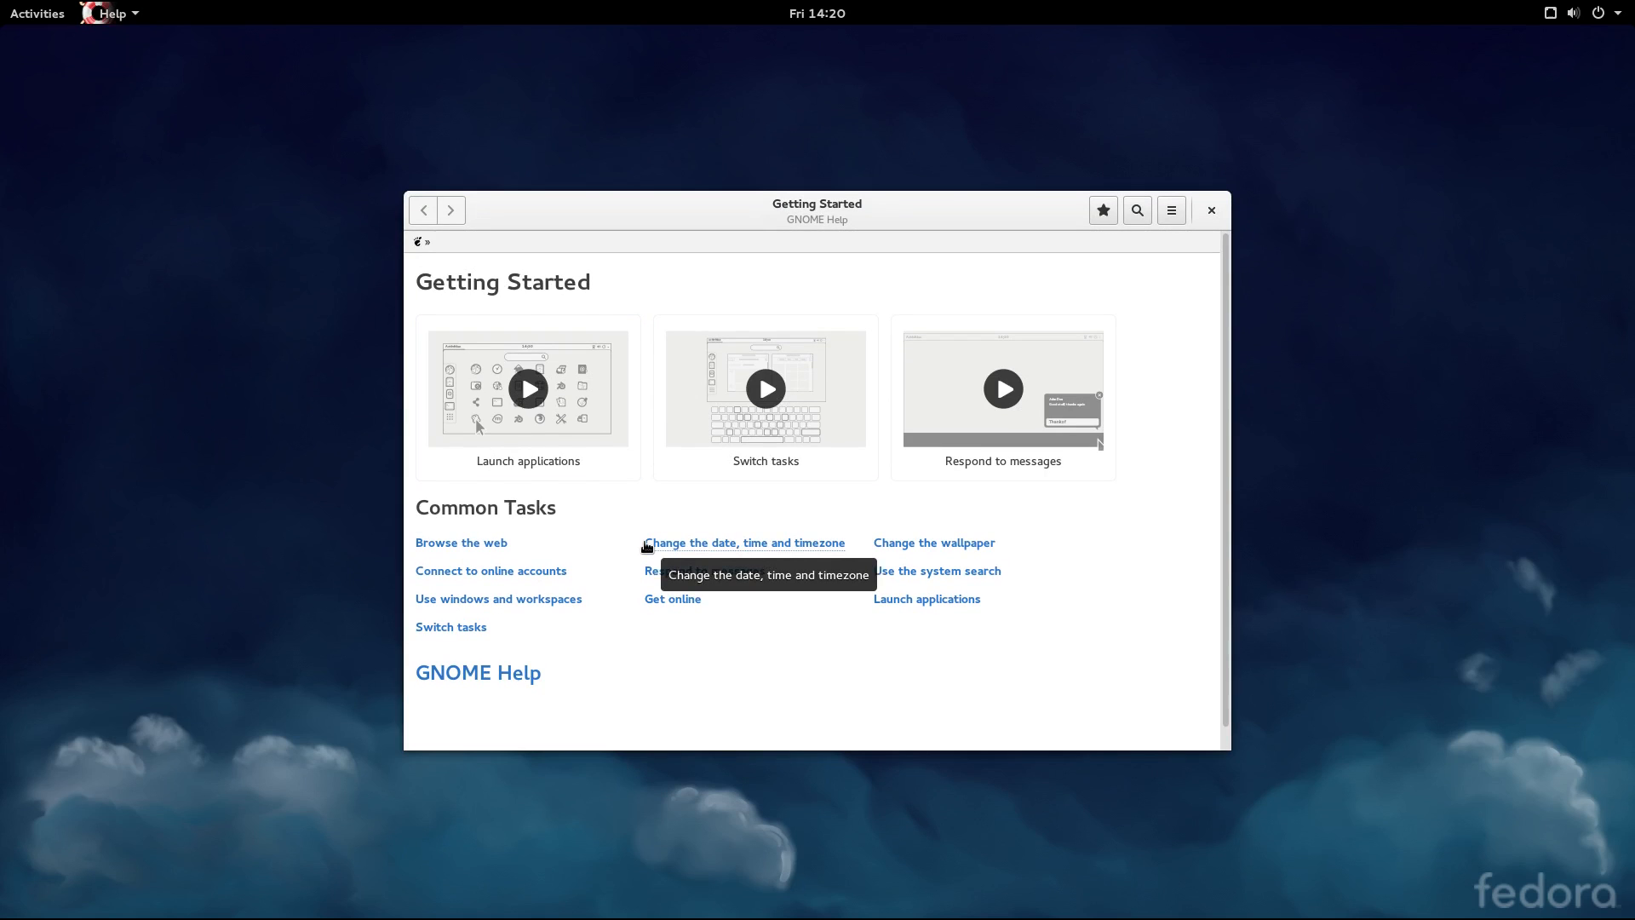
pyautogui.click(1211, 211)
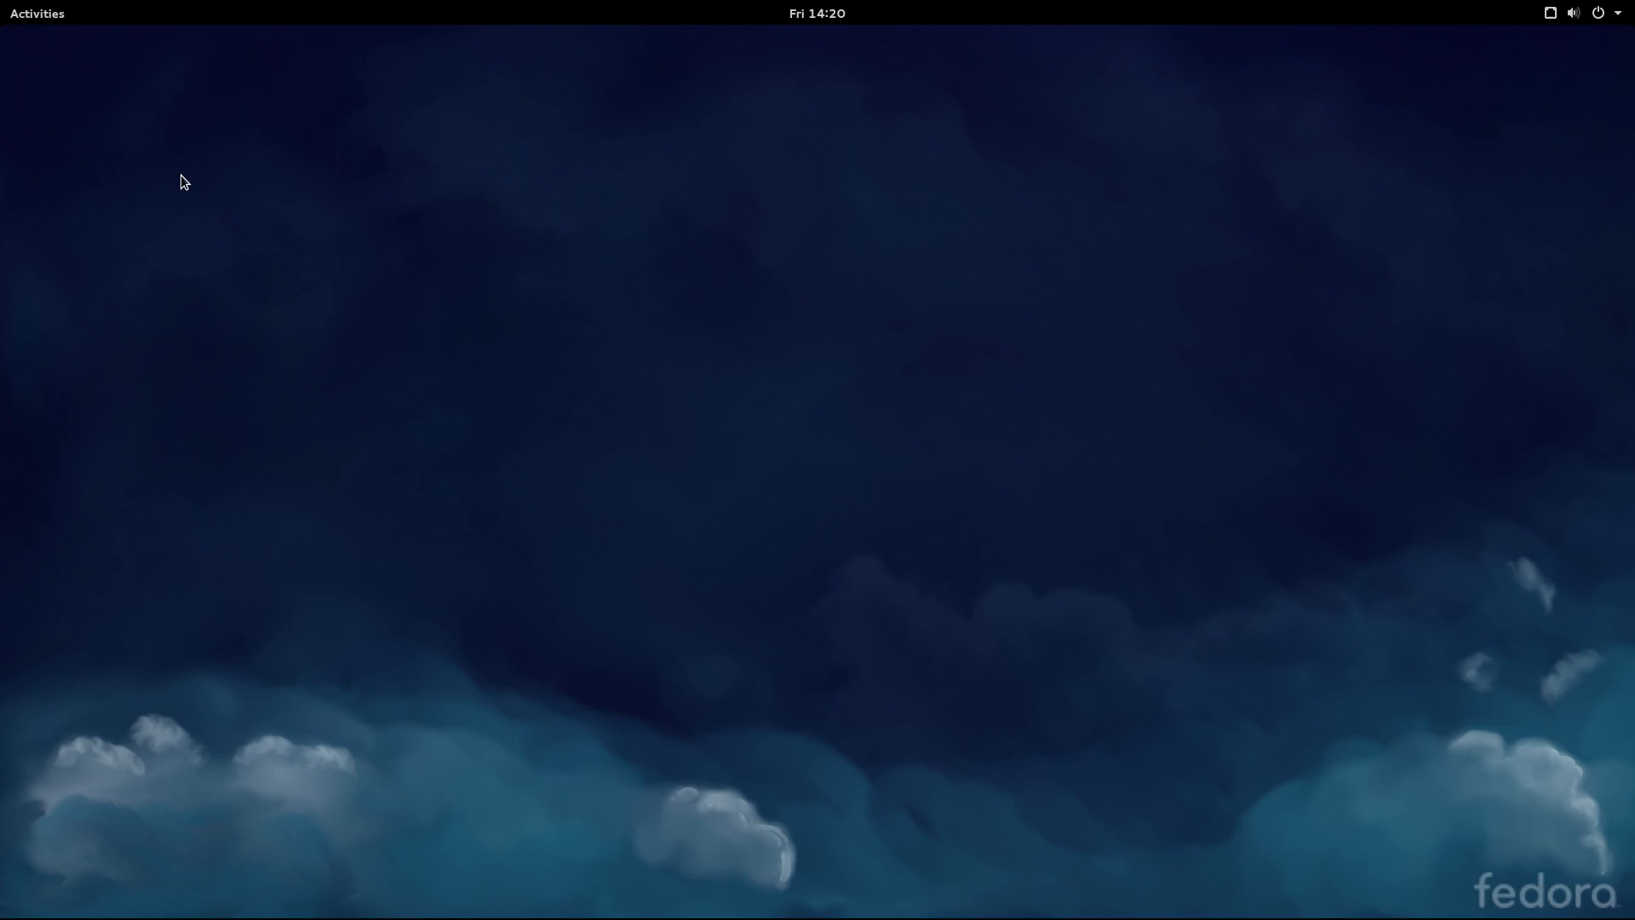
# Show all installed applications in the overview and look through both pages of the application grid.
pyautogui.click(48, 13)
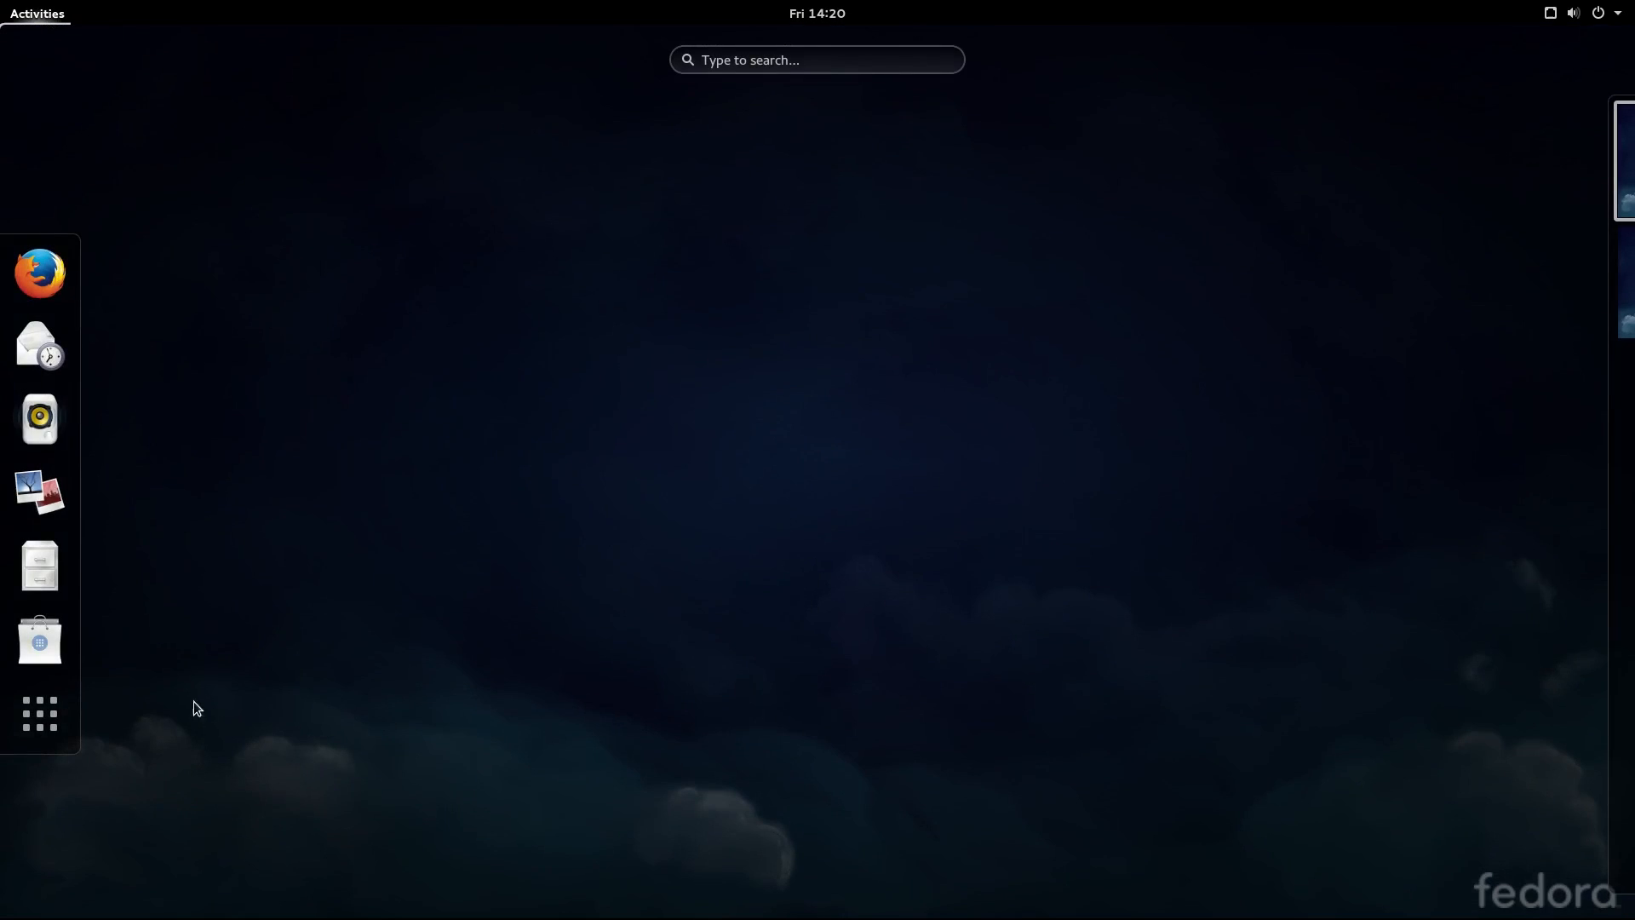
pyautogui.click(48, 731)
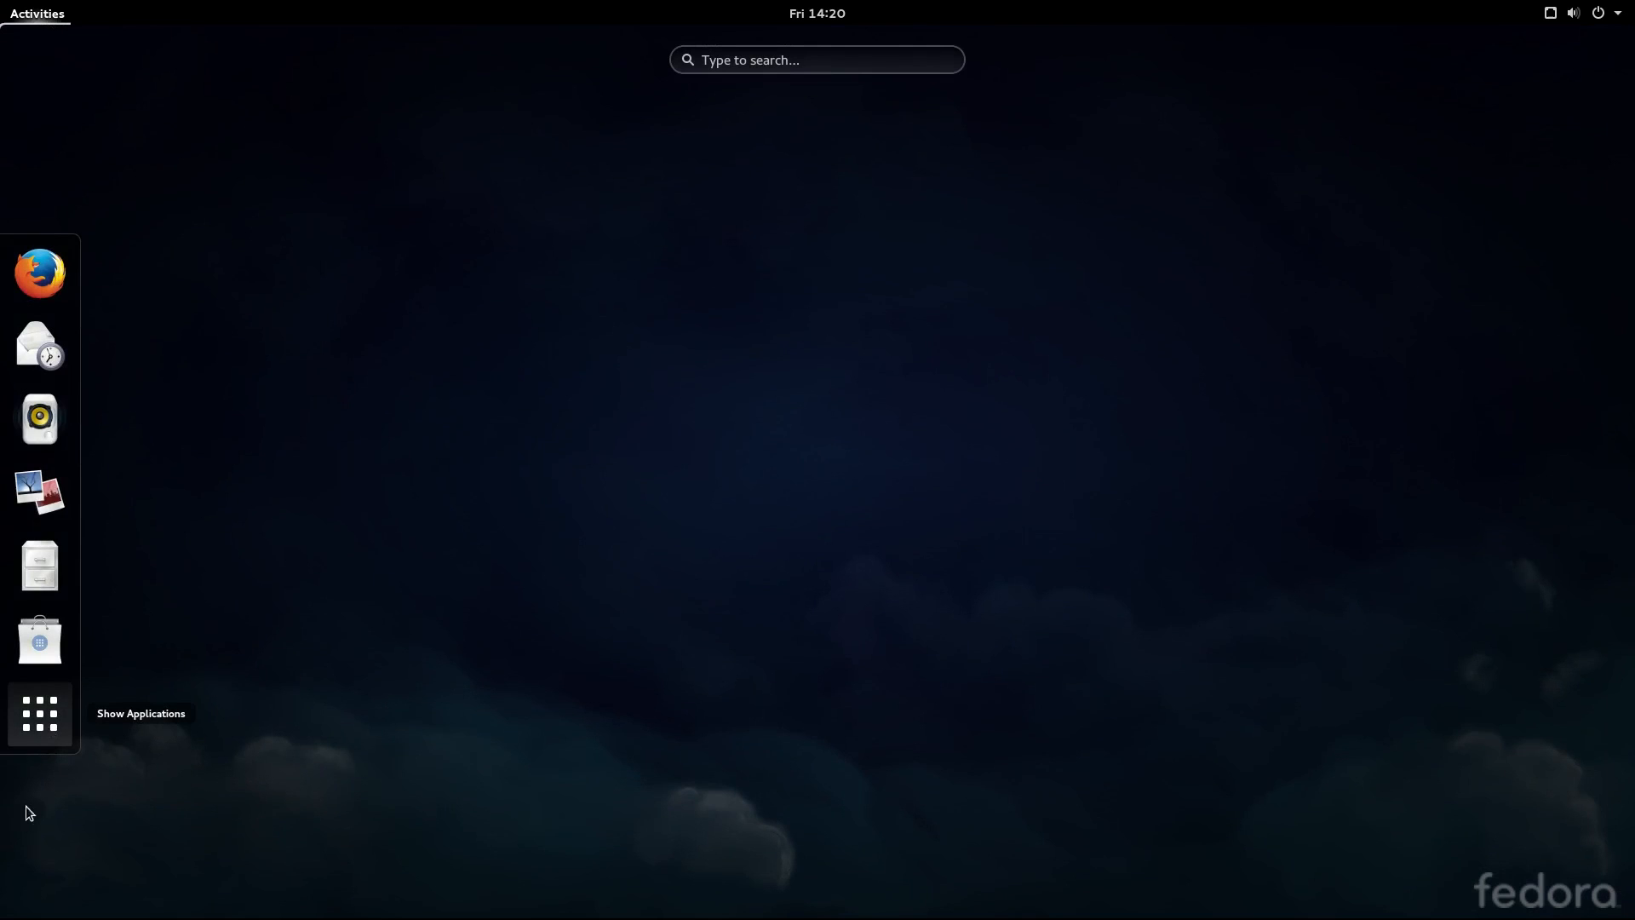
pyautogui.click(24, 725)
pyautogui.click(24, 726)
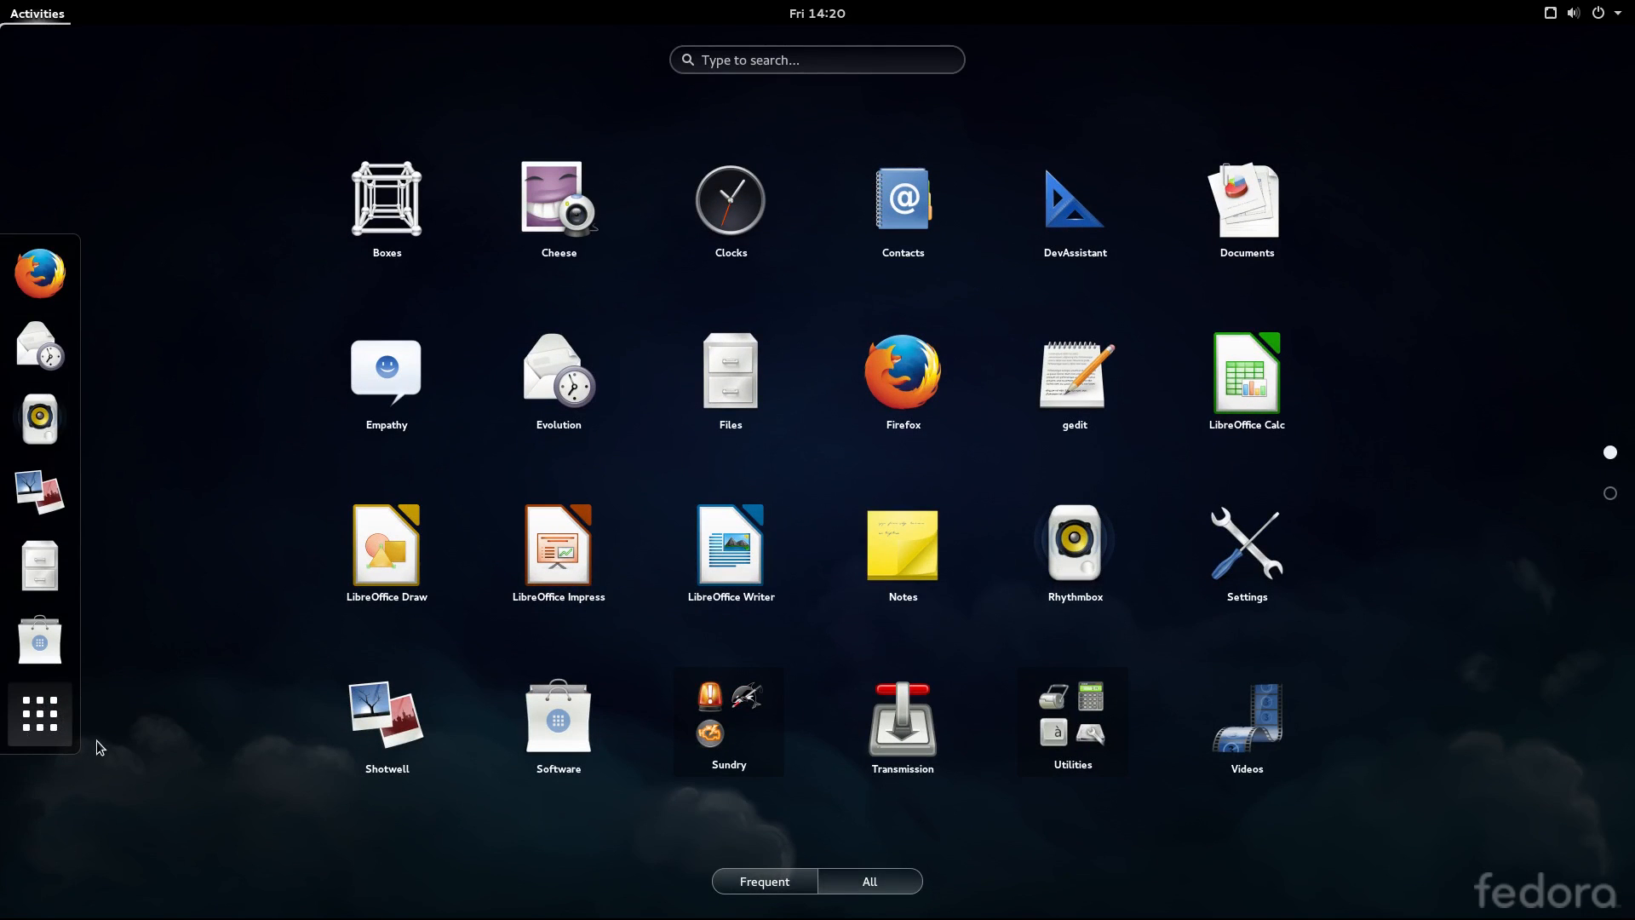
pyautogui.scroll(-1, 387, 527)
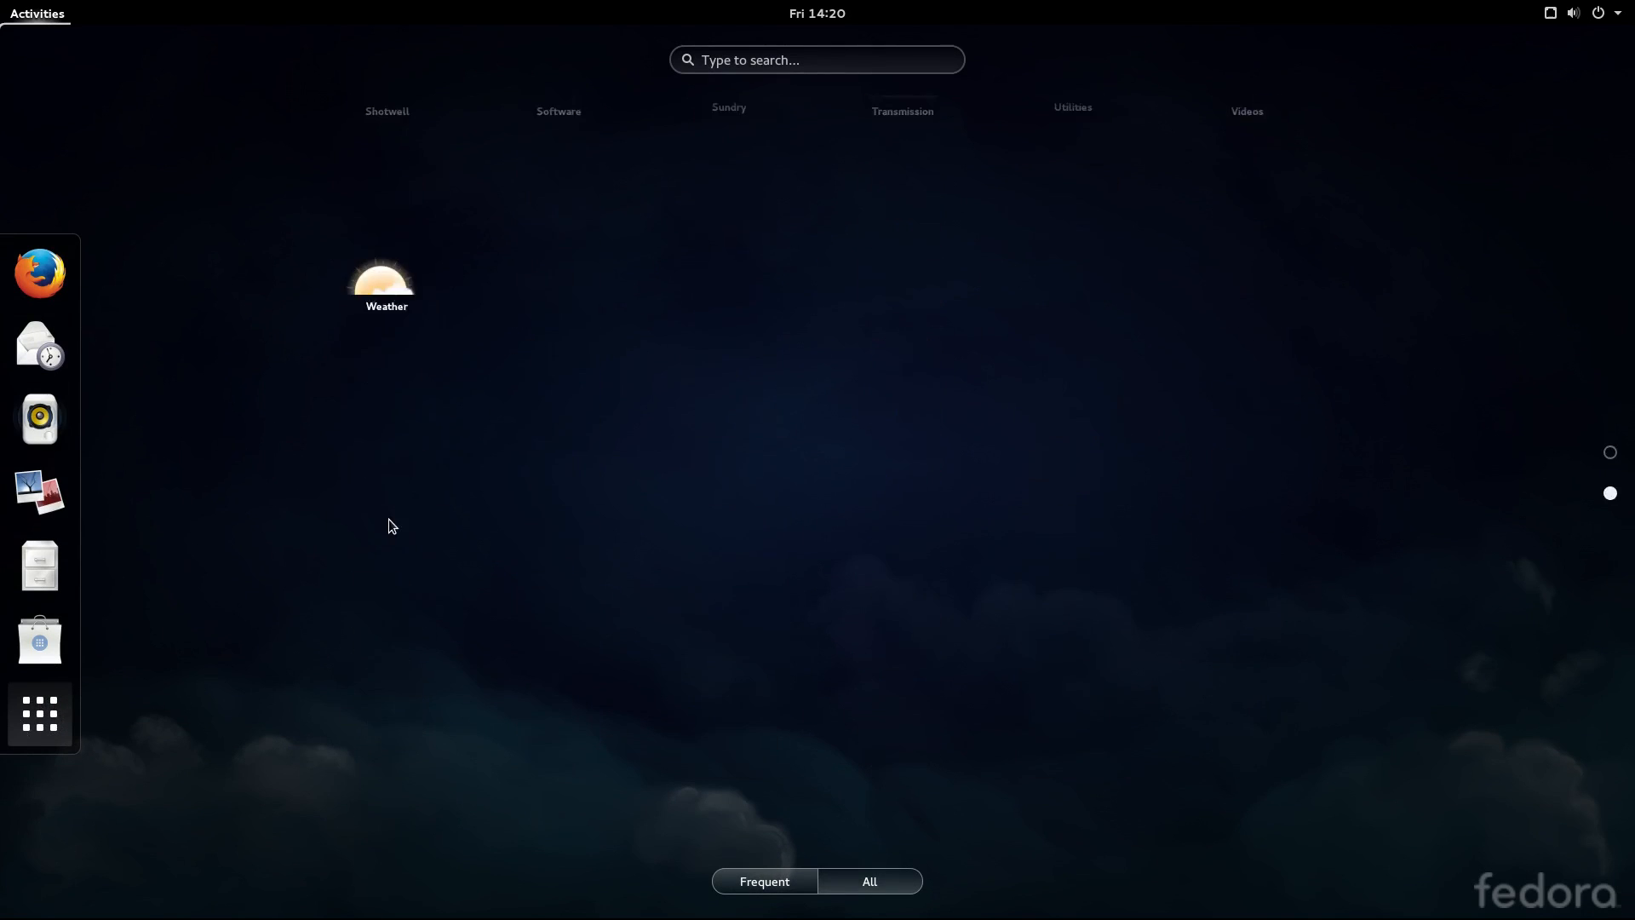
pyautogui.scroll(1, 389, 527)
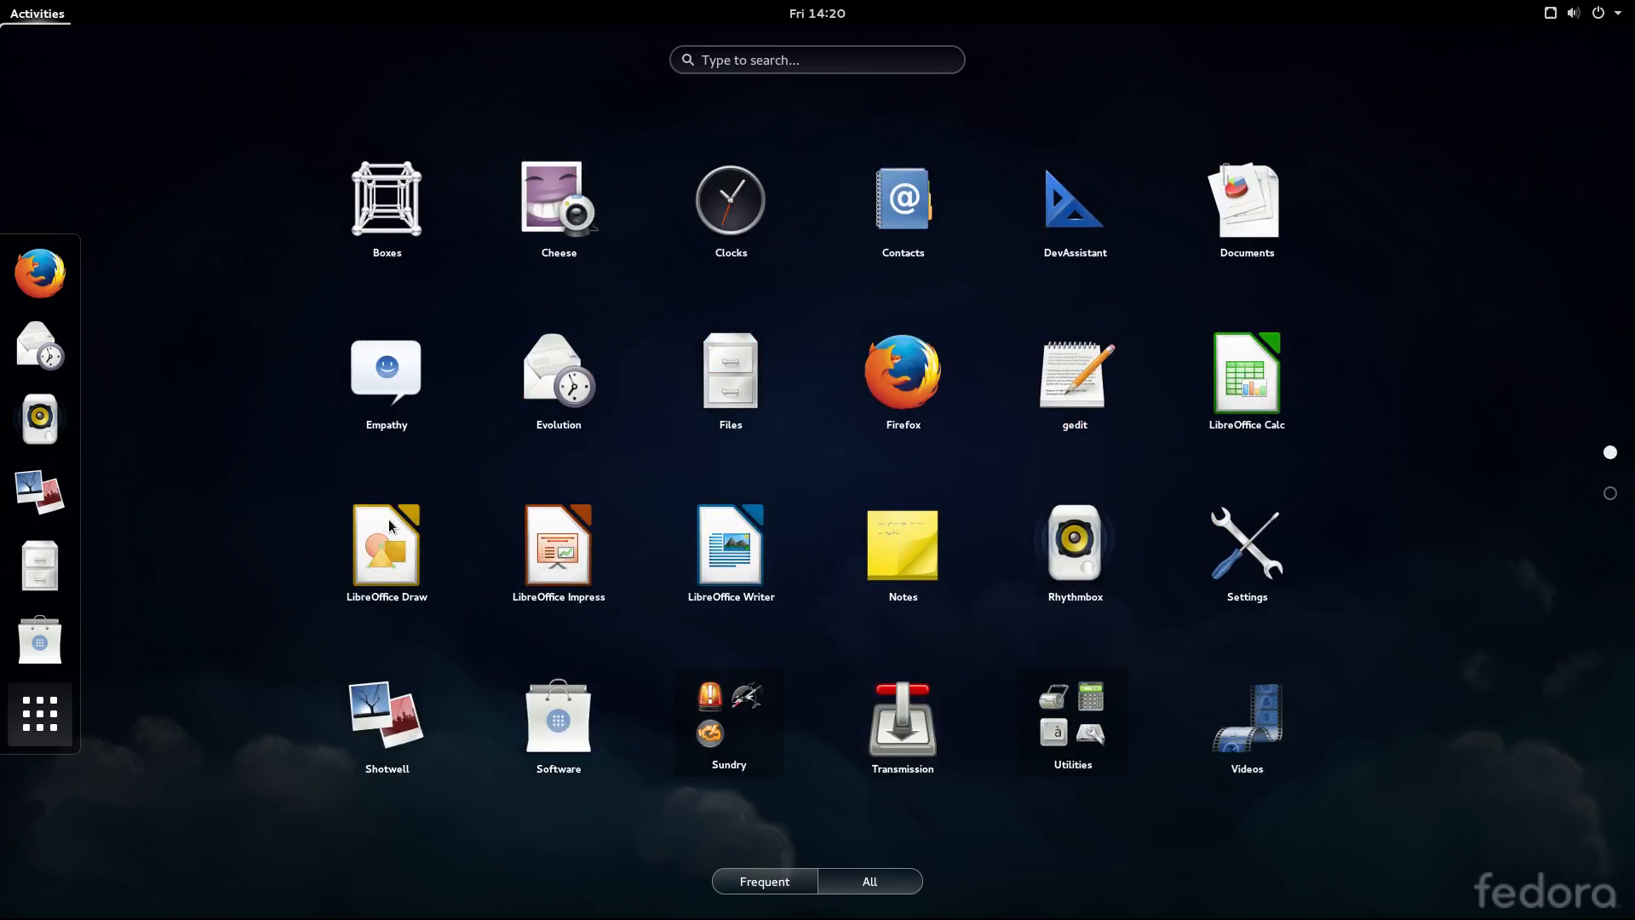
pyautogui.scroll(-1, 389, 527)
pyautogui.scroll(1, 391, 522)
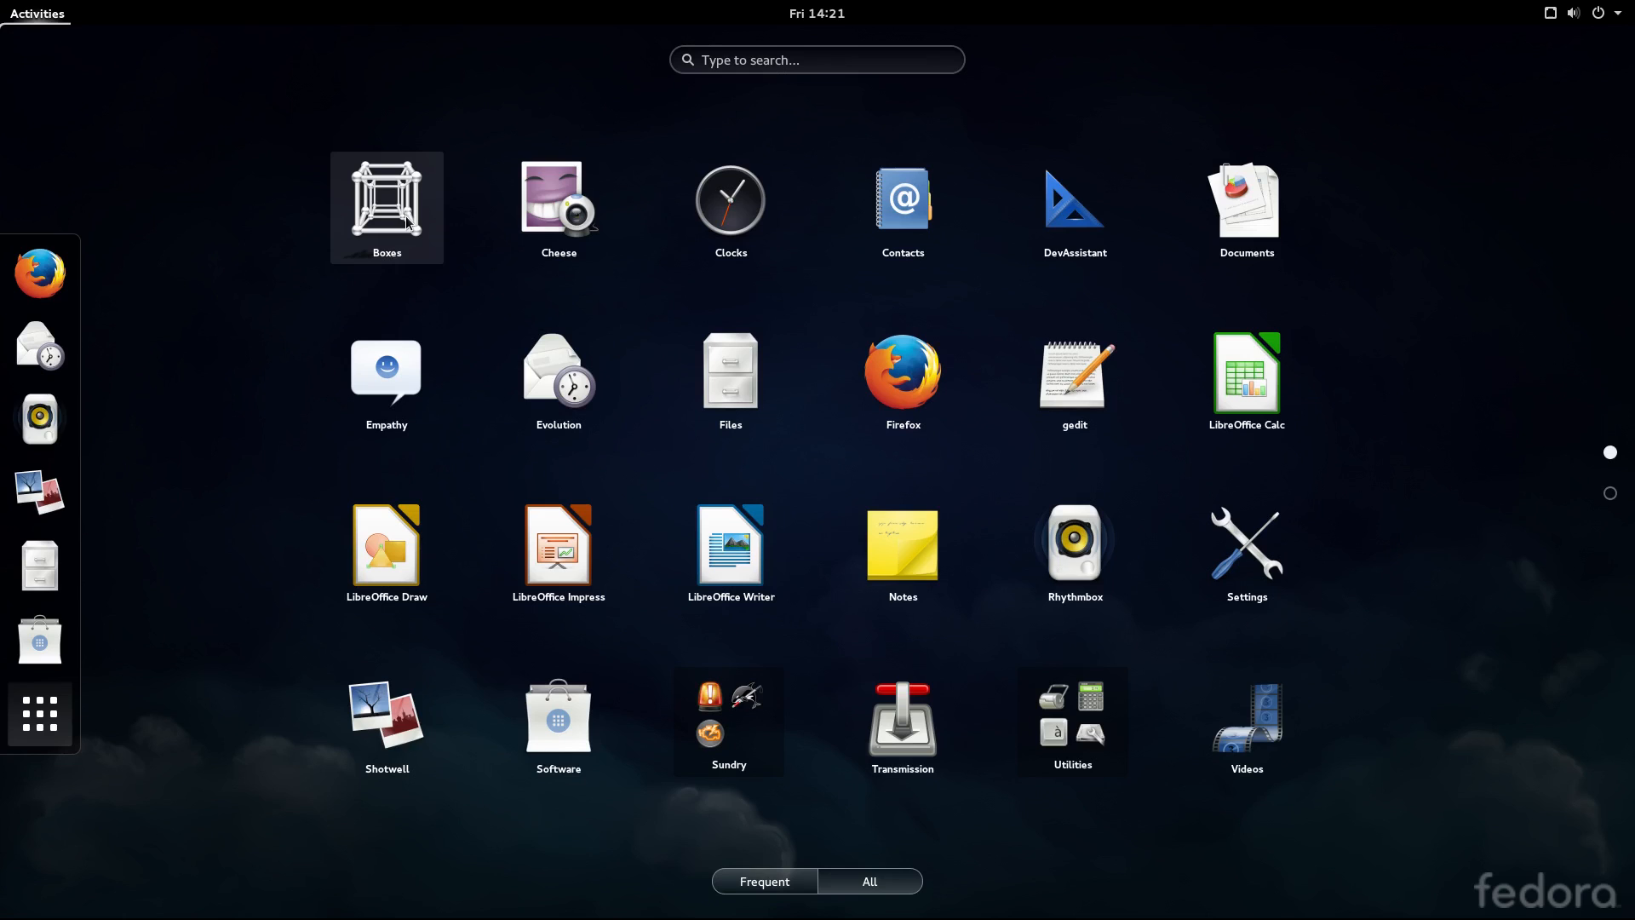
pyautogui.scroll(-1, 477, 716)
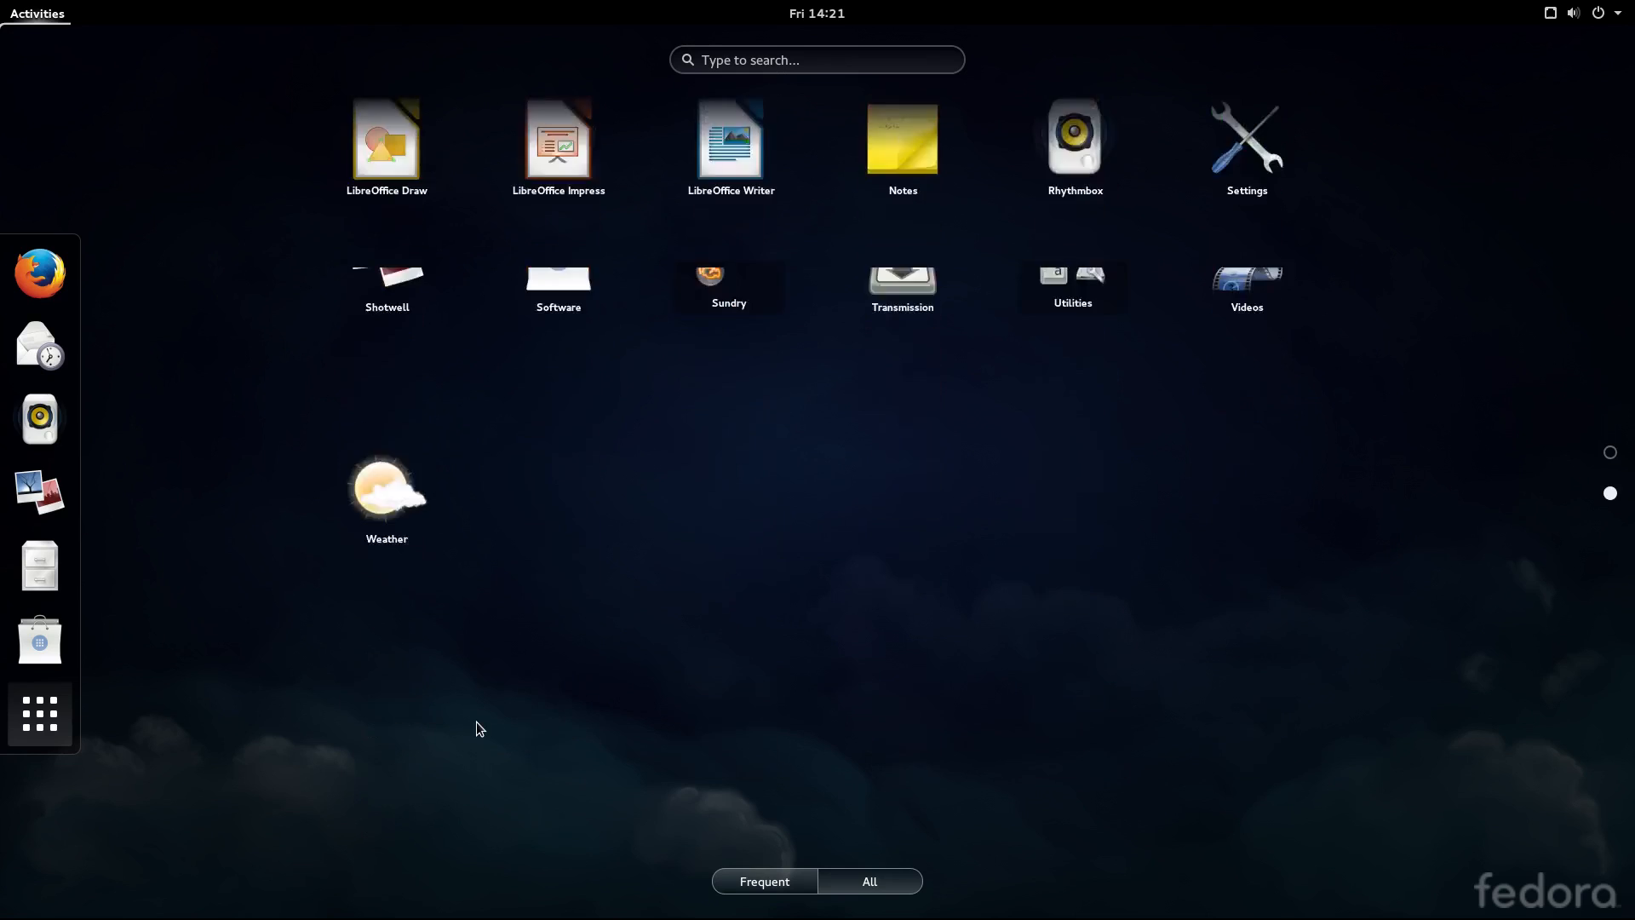
pyautogui.scroll(1, 463, 318)
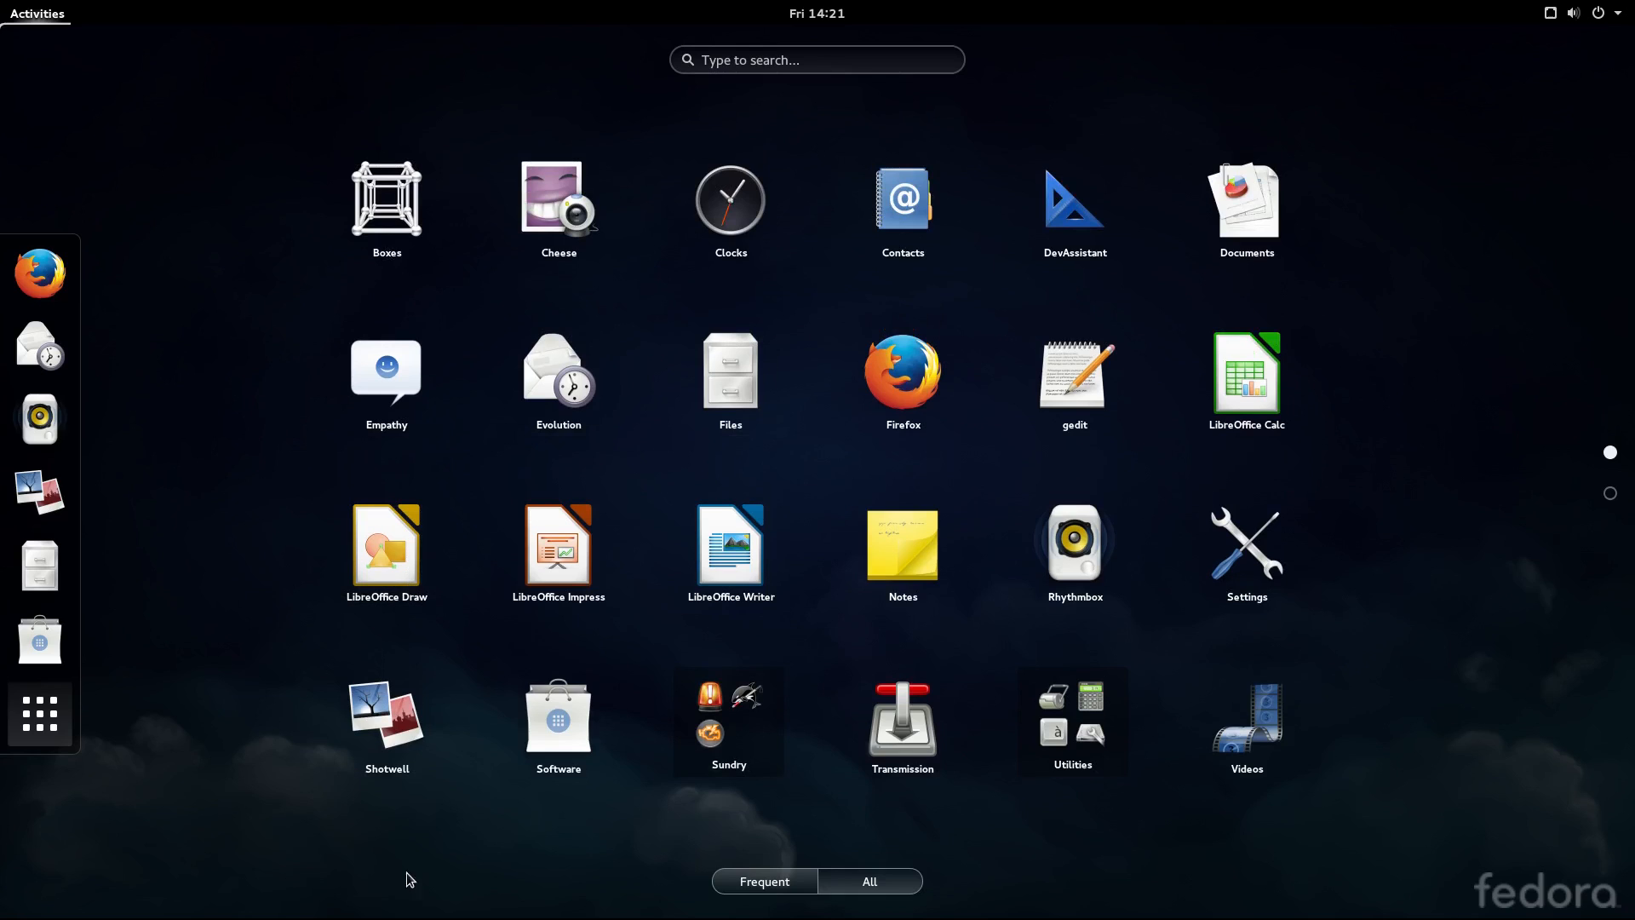
# Open the Software application, move its window towards the upper-left of the desktop and enlarge it.
pyautogui.click(578, 737)
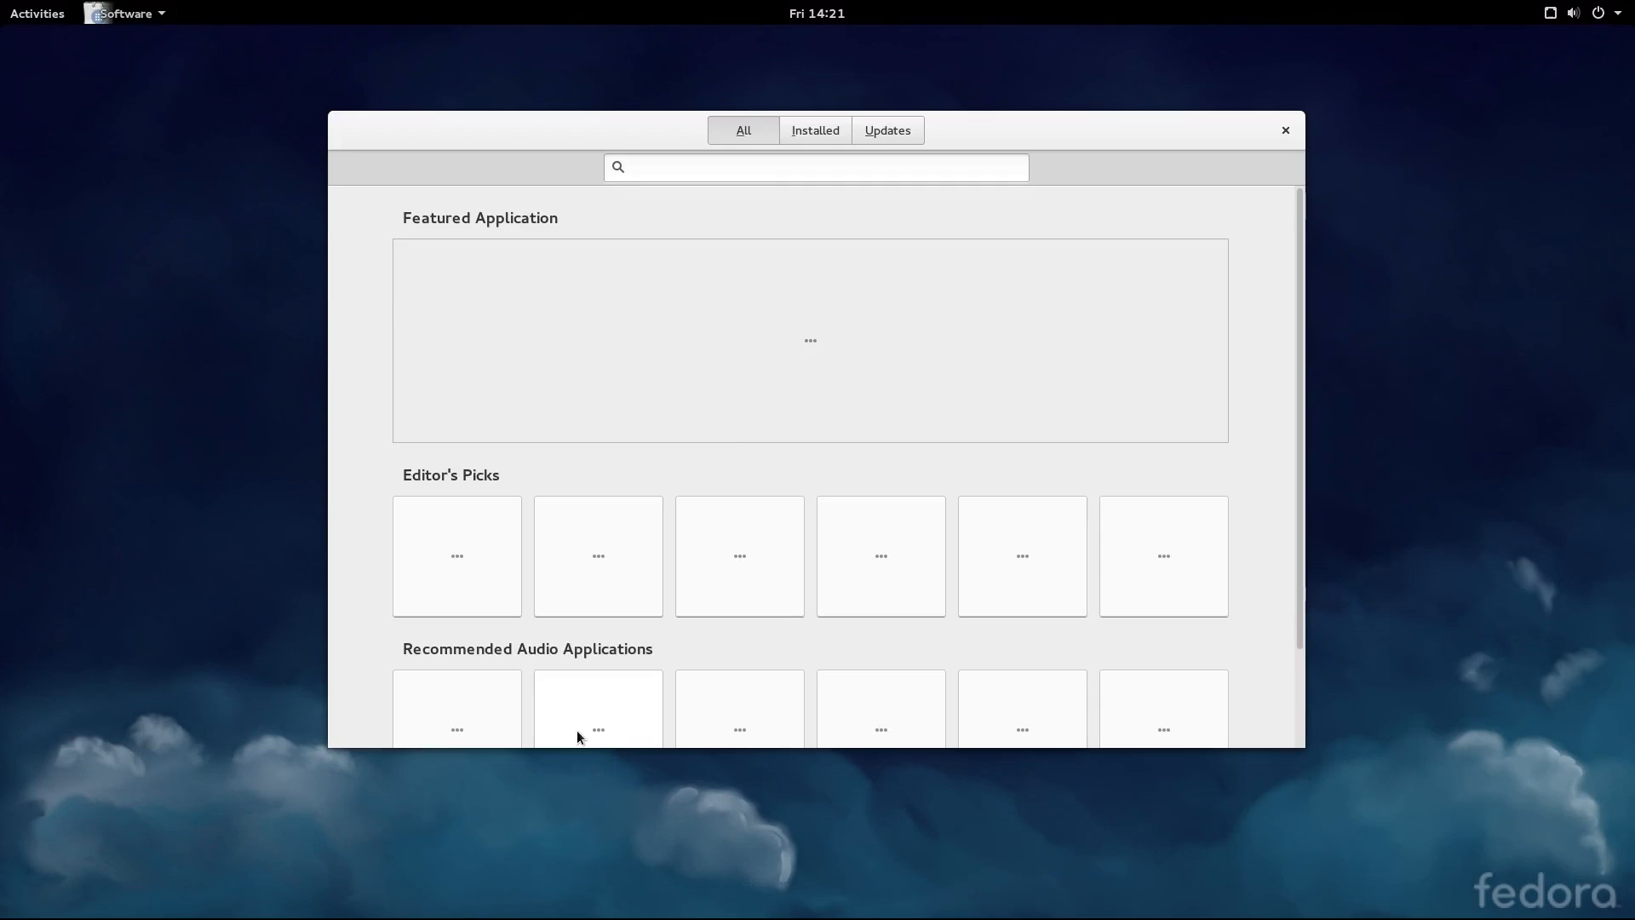
pyautogui.moveTo(1080, 135); pyautogui.dragTo(920, 83)
pyautogui.moveTo(1125, 697); pyautogui.dragTo(1340, 791)
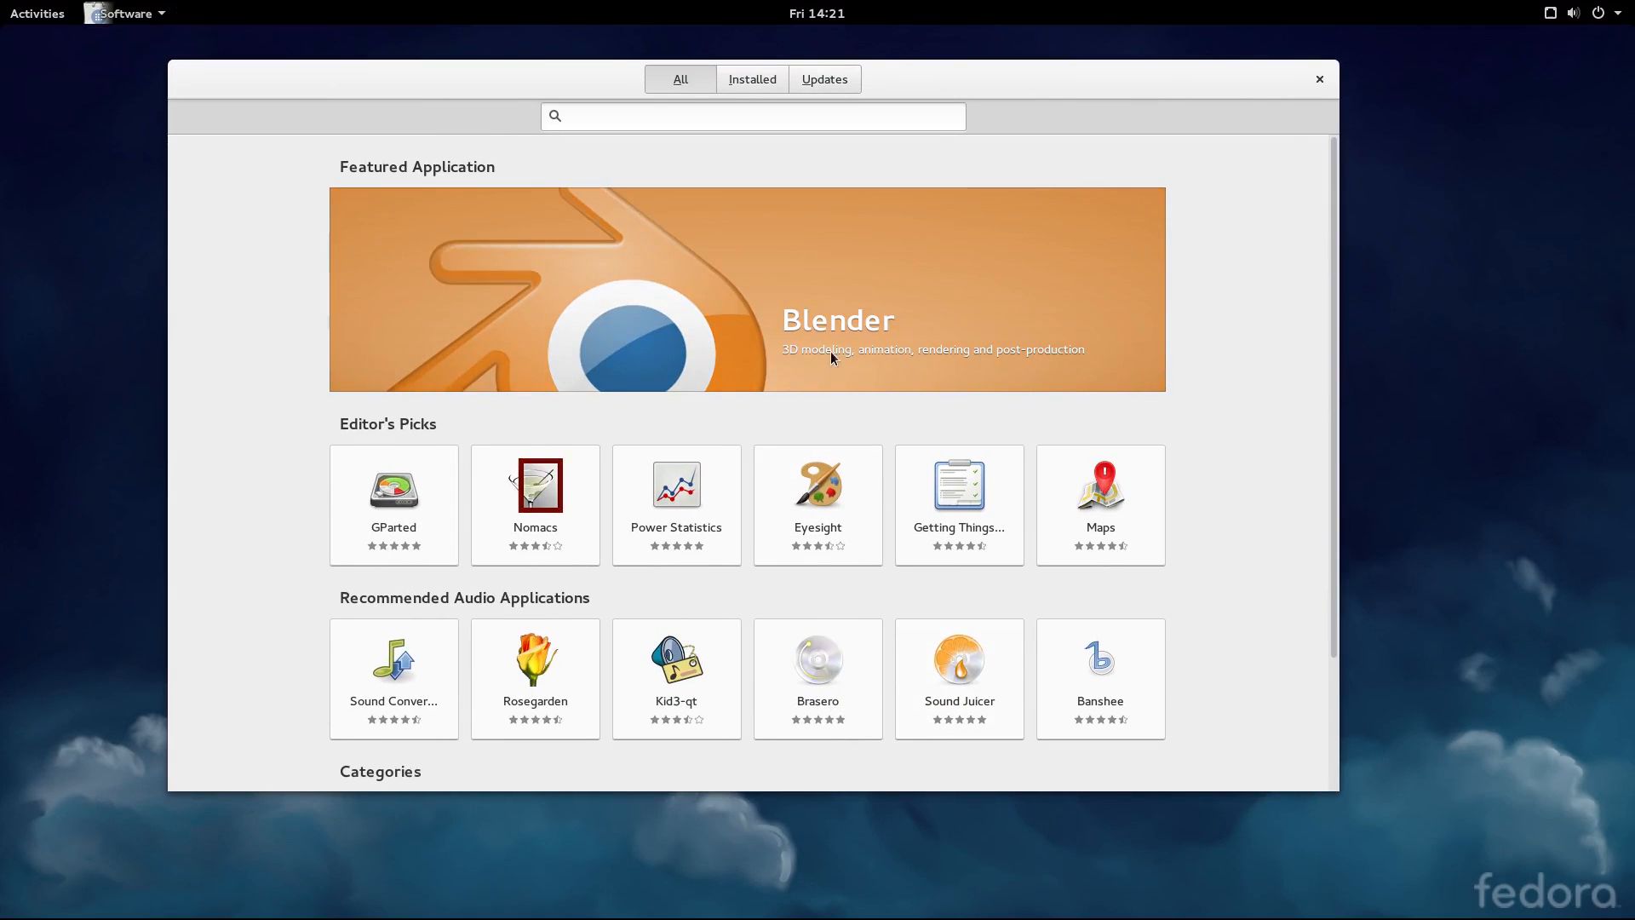
# Examine the recommended applications and categories, view GParted's details page and return to the catalogue.
pyautogui.scroll(-3, 443, 690)
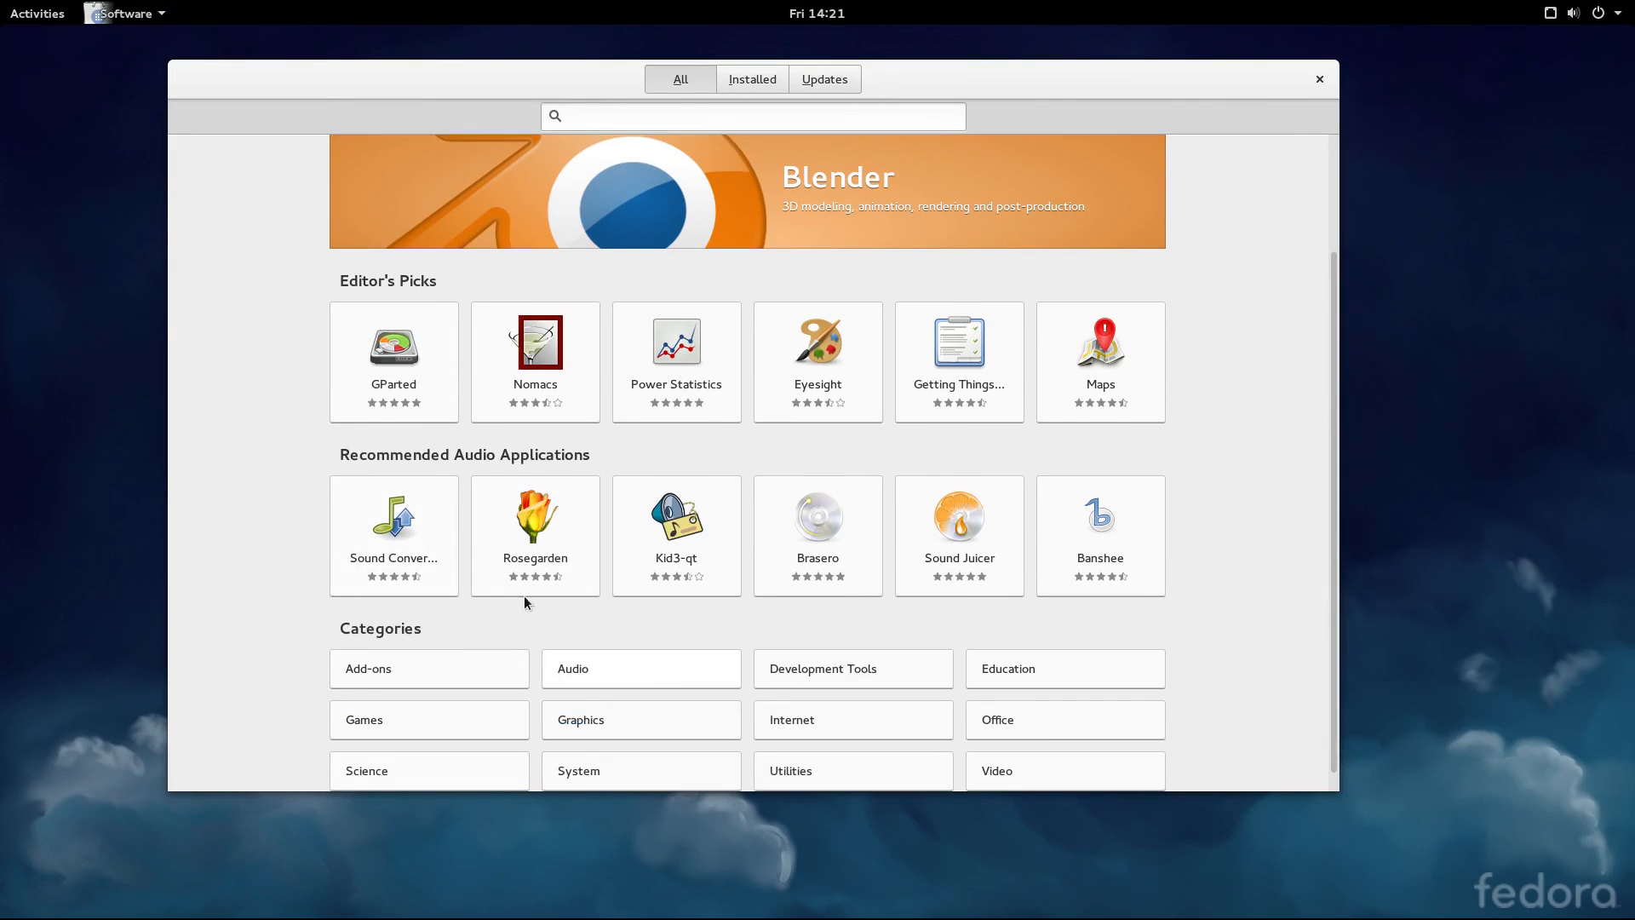
pyautogui.click(389, 359)
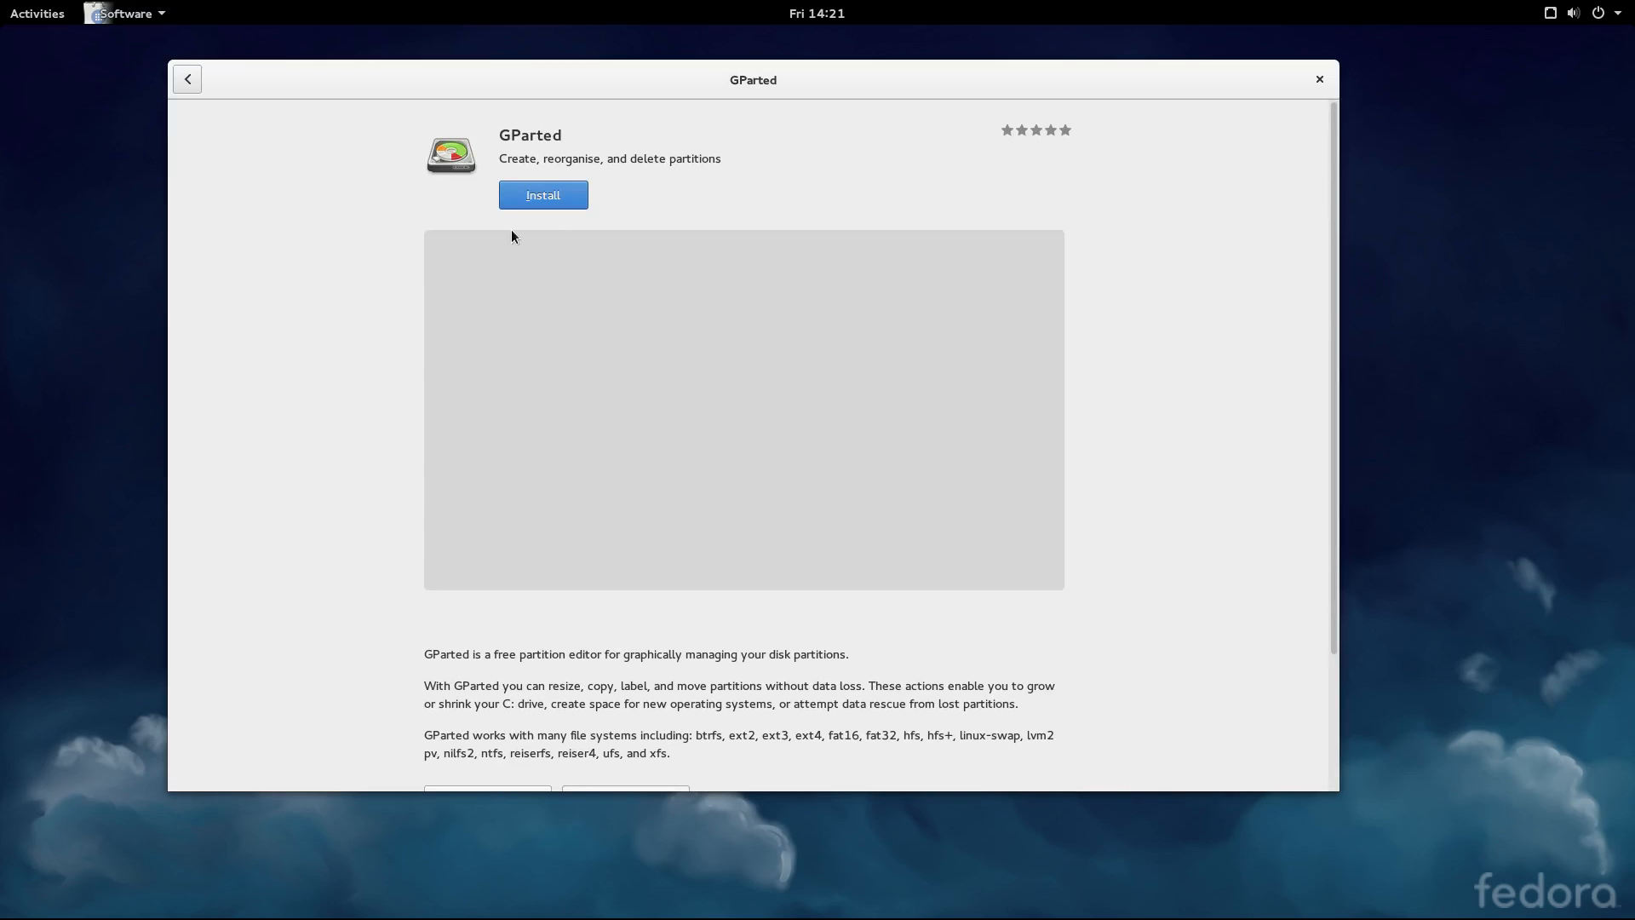
pyautogui.click(187, 79)
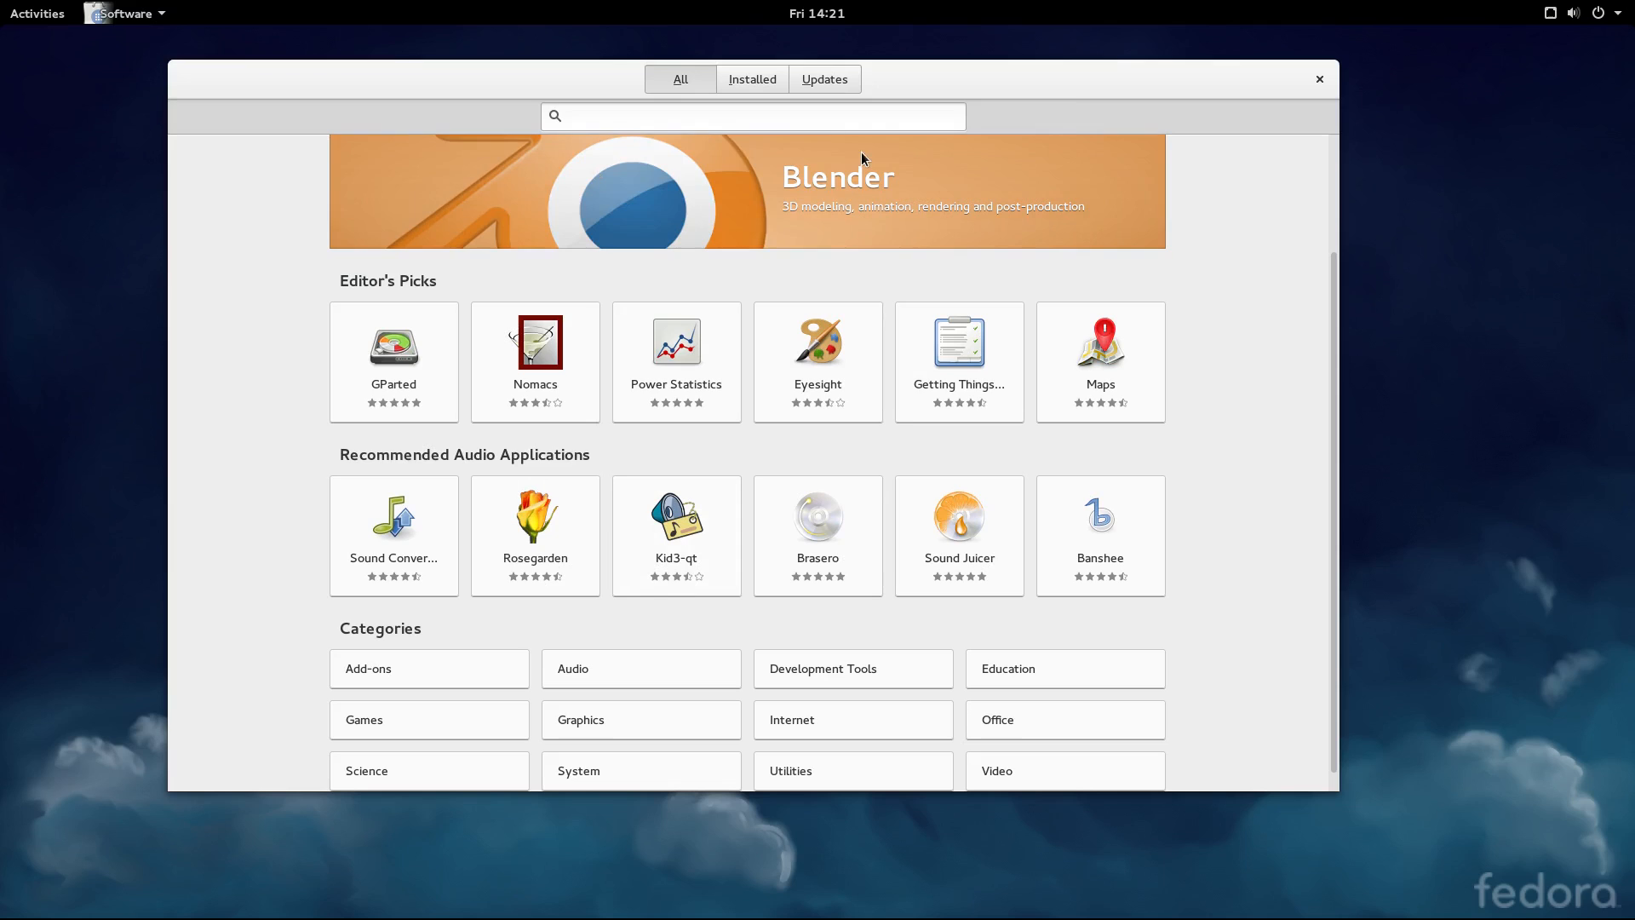
# Check the software updates and list the installed applications.
pyautogui.click(802, 75)
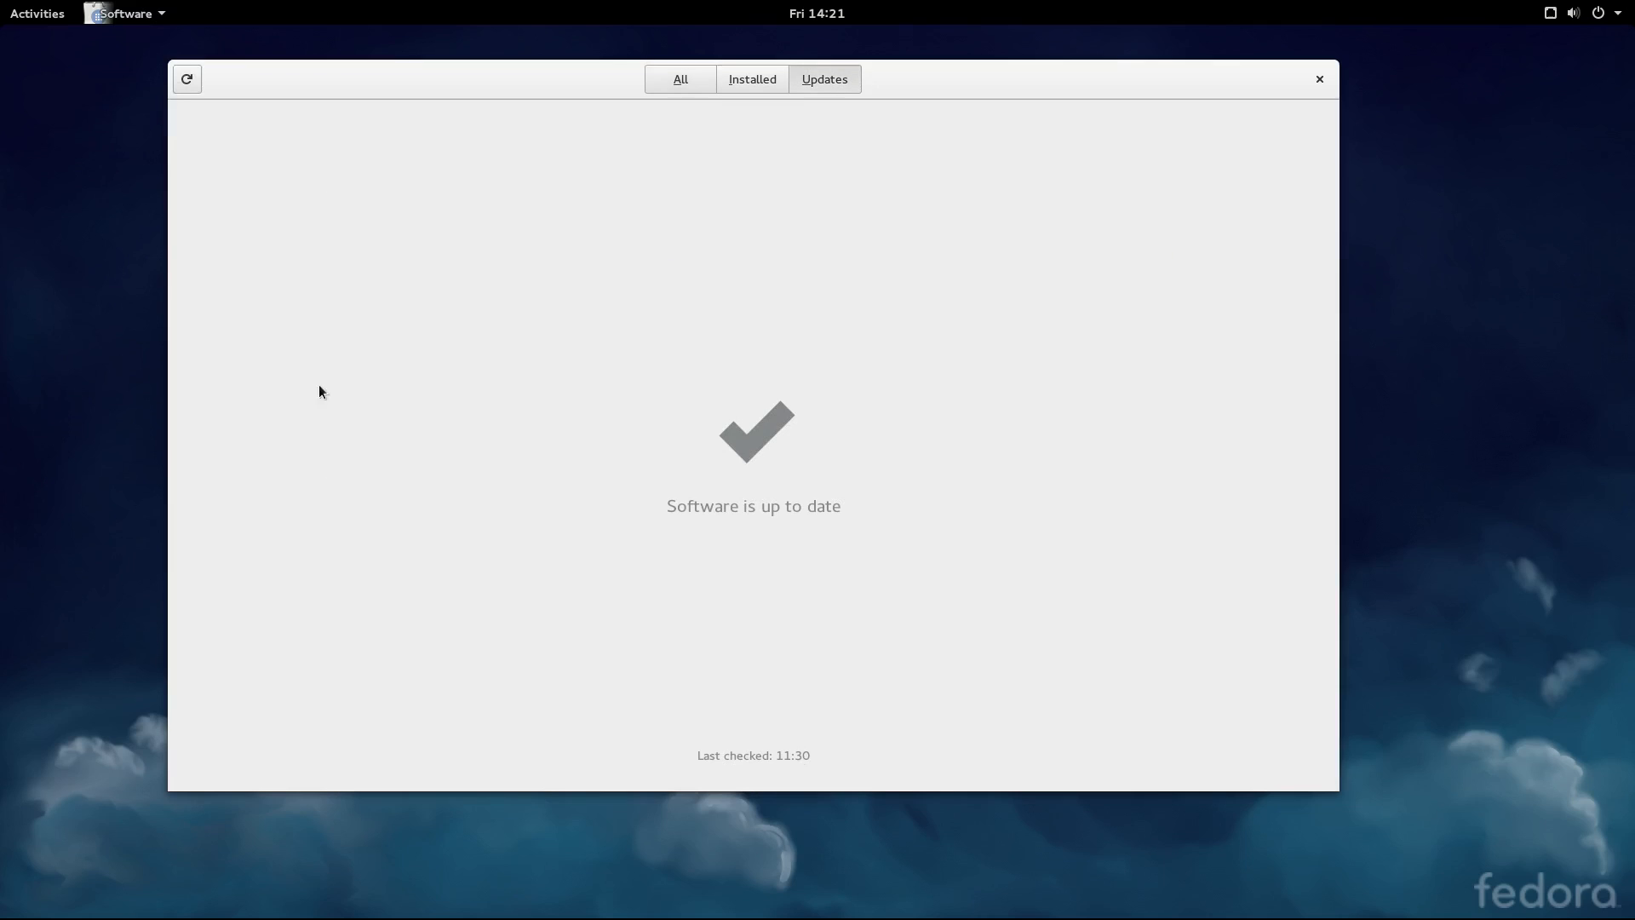
pyautogui.click(762, 78)
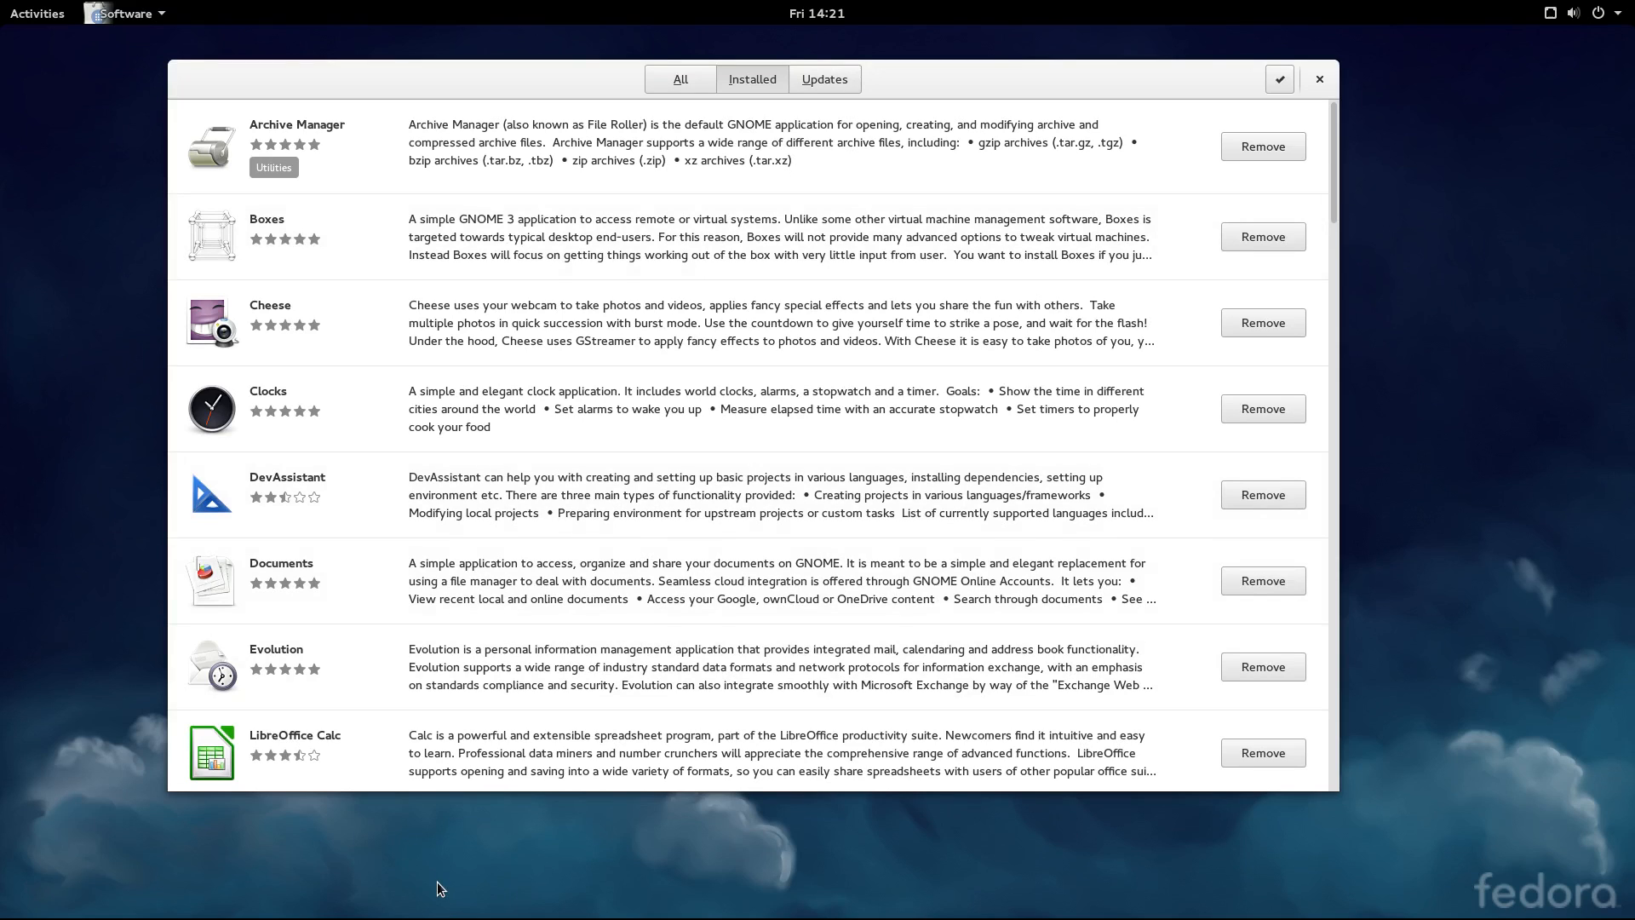
# Return to the application grid and examine the contents of the Utilities and Sundry folders, closing each one.
pyautogui.click(34, 14)
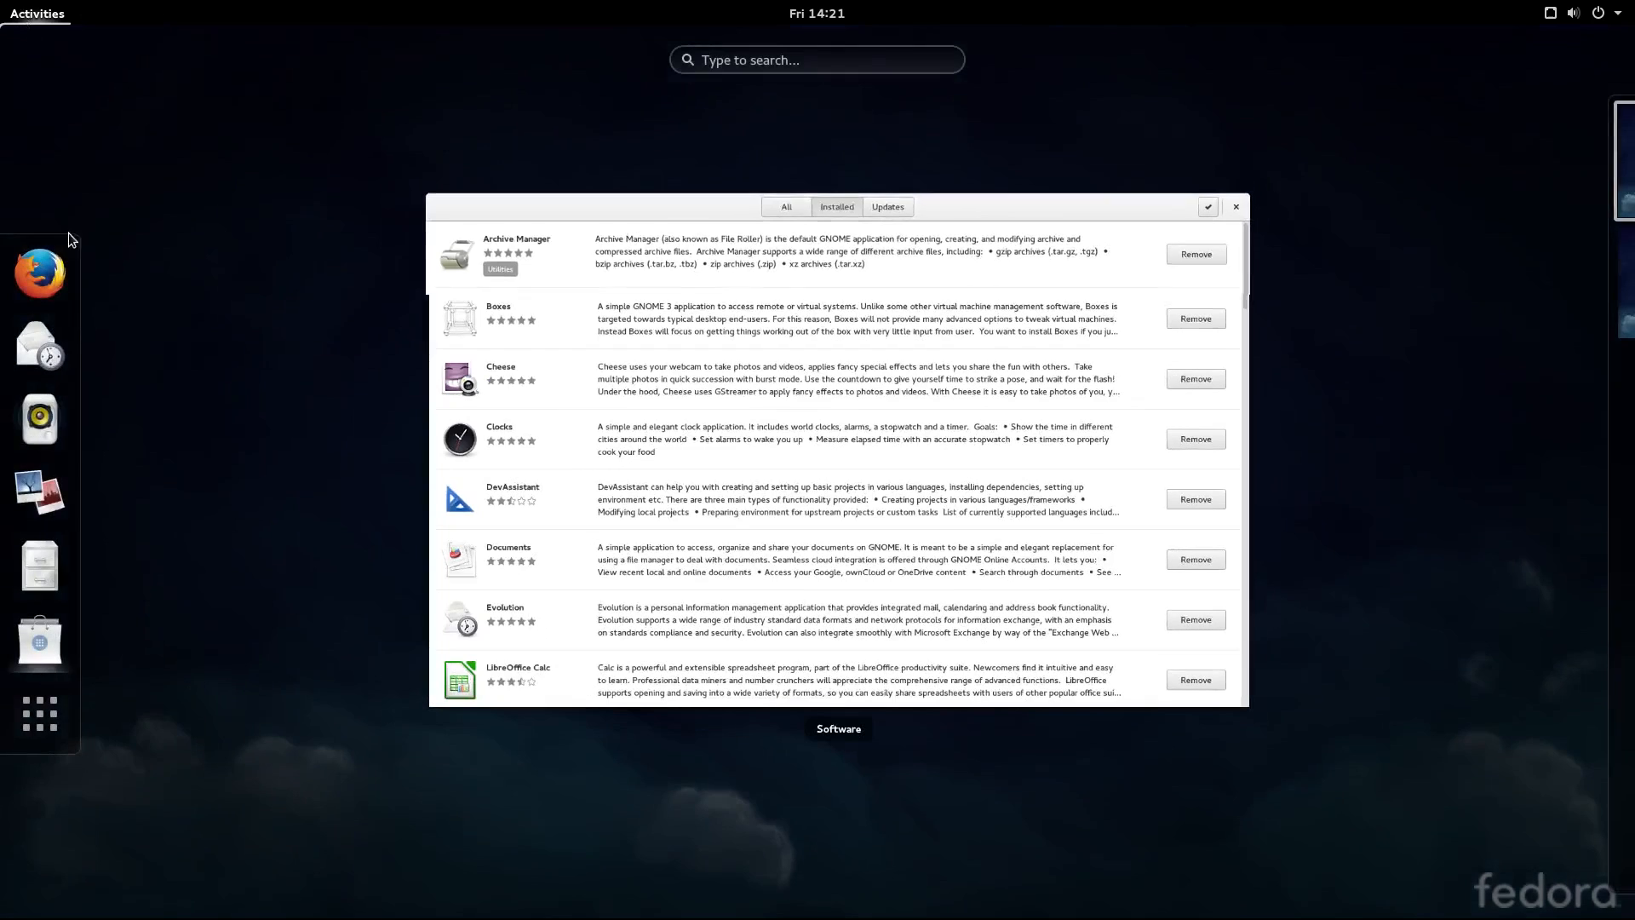
pyautogui.click(29, 720)
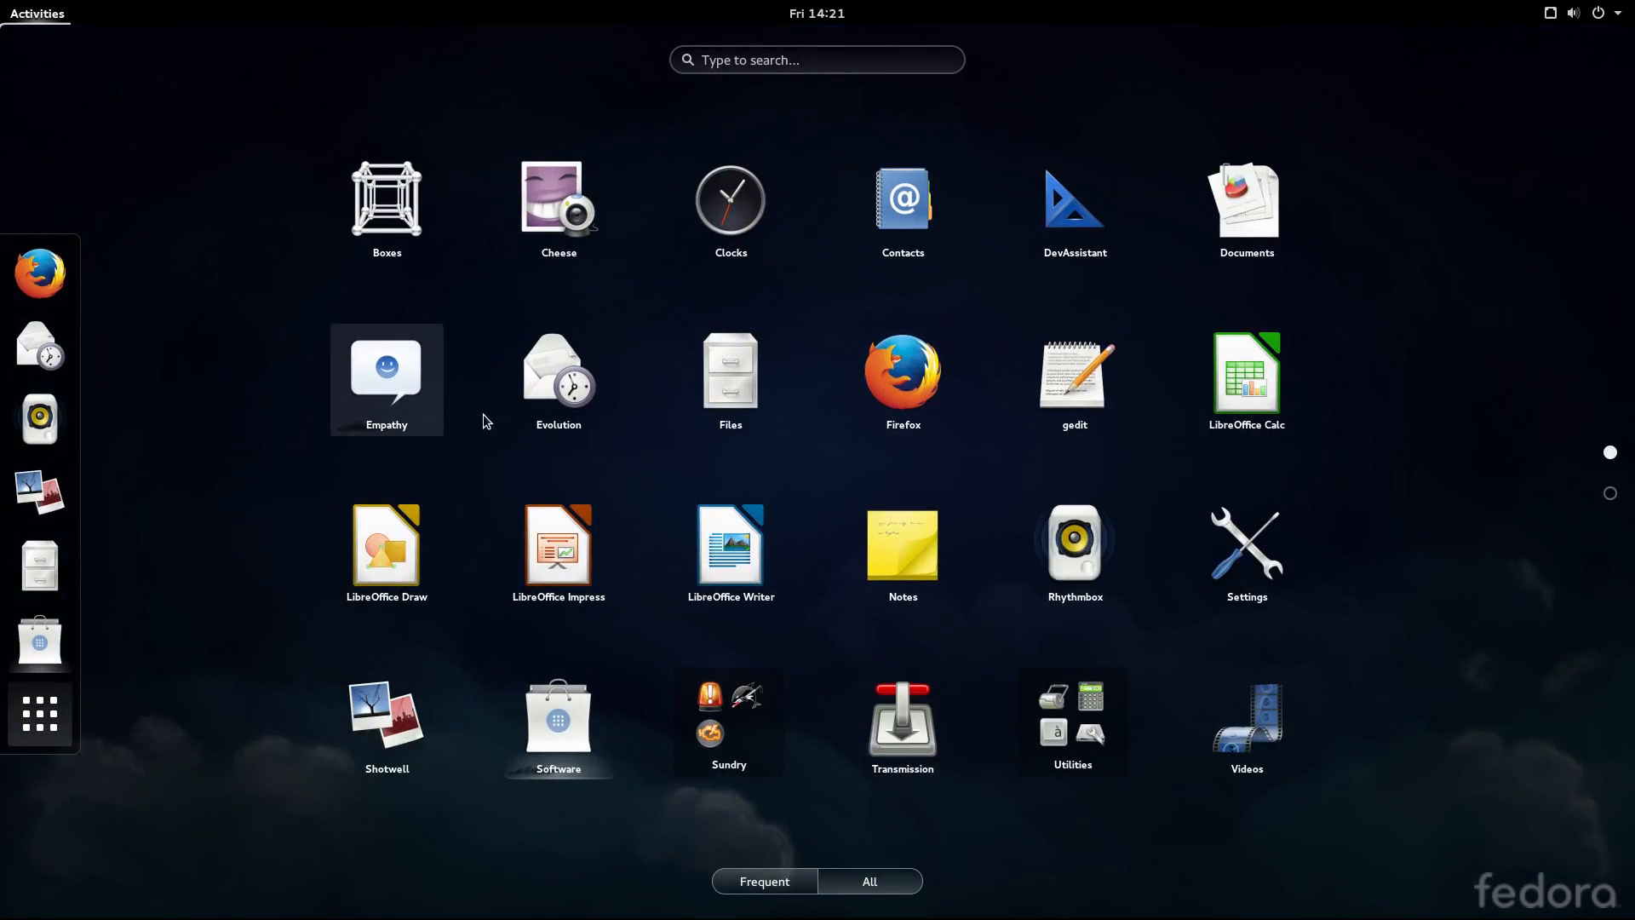
pyautogui.scroll(-1, 483, 414)
pyautogui.scroll(1, 654, 405)
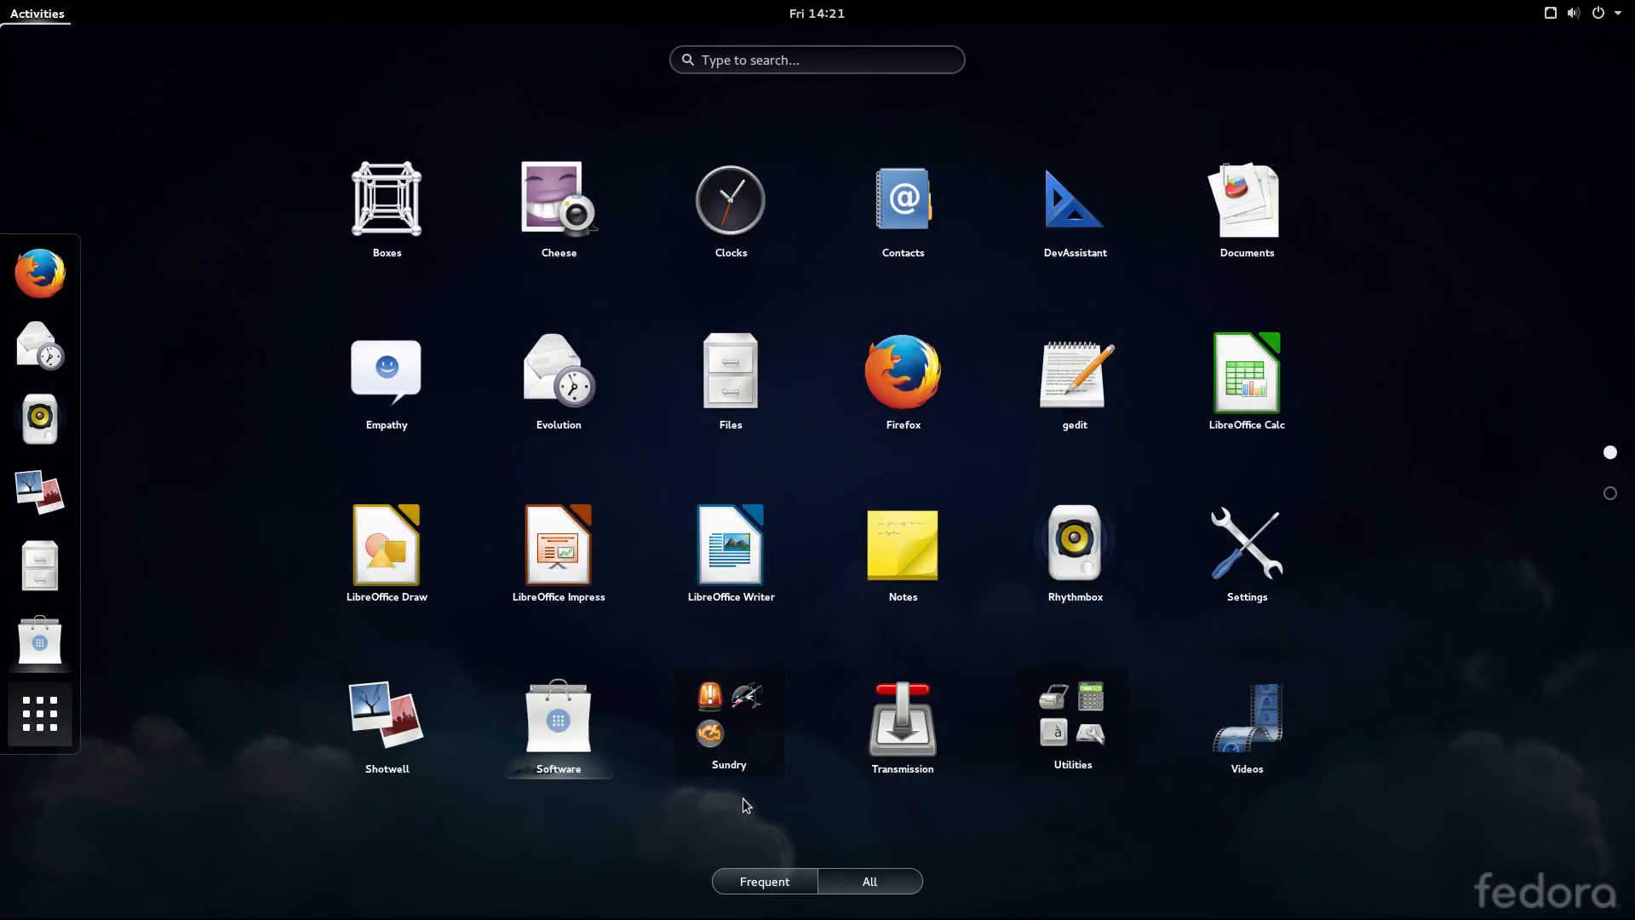
pyautogui.click(1065, 725)
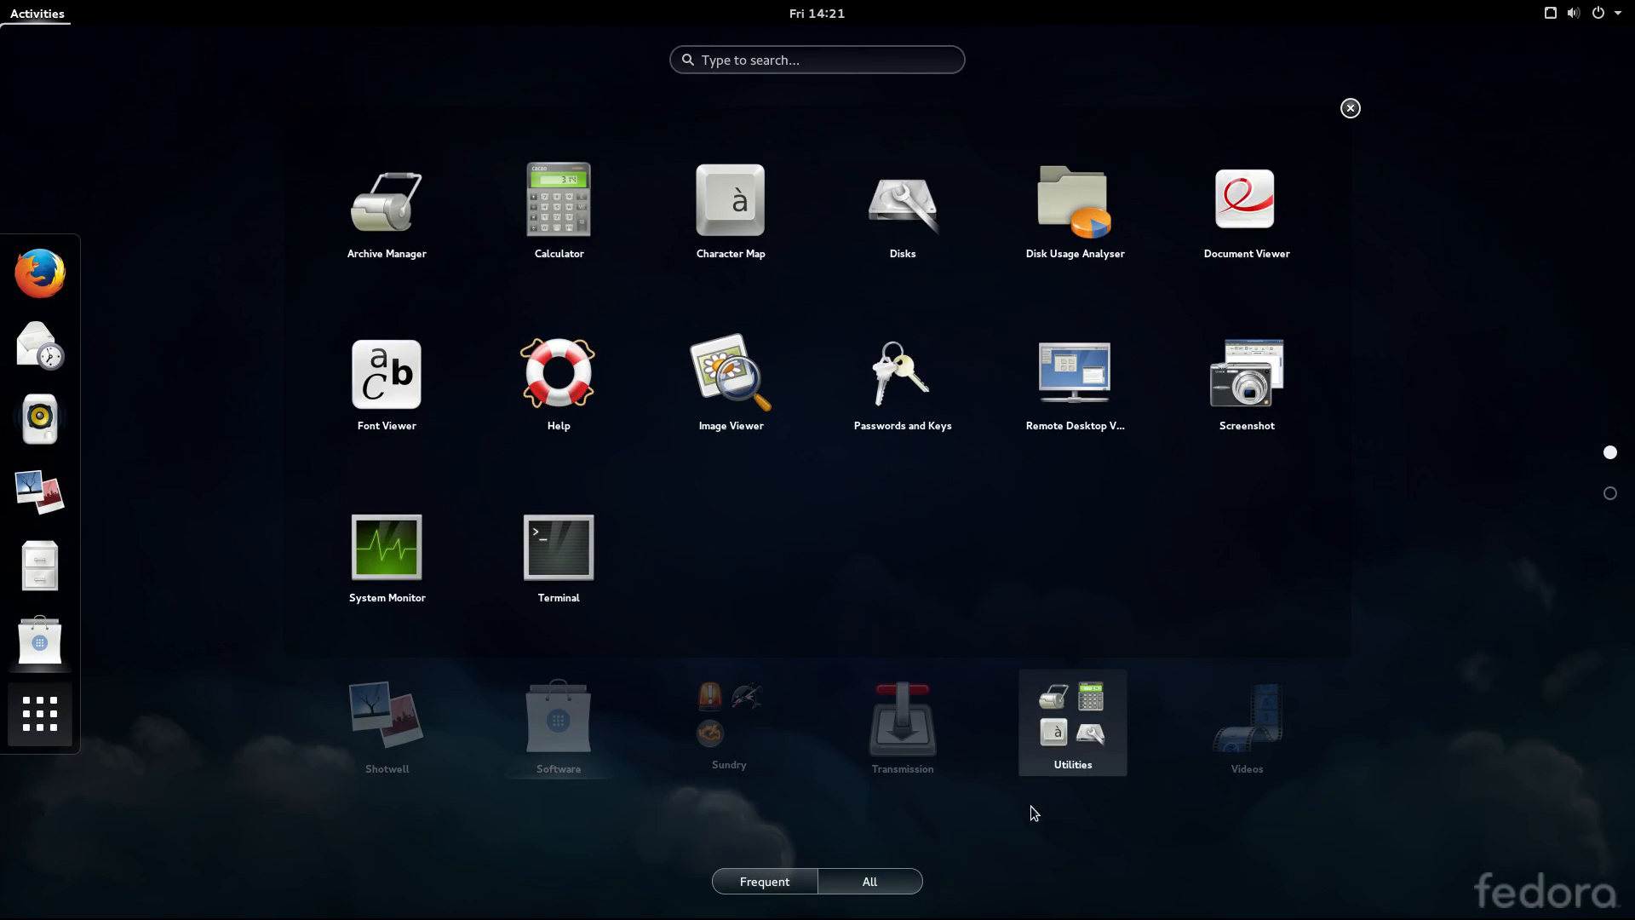
pyautogui.click(1351, 107)
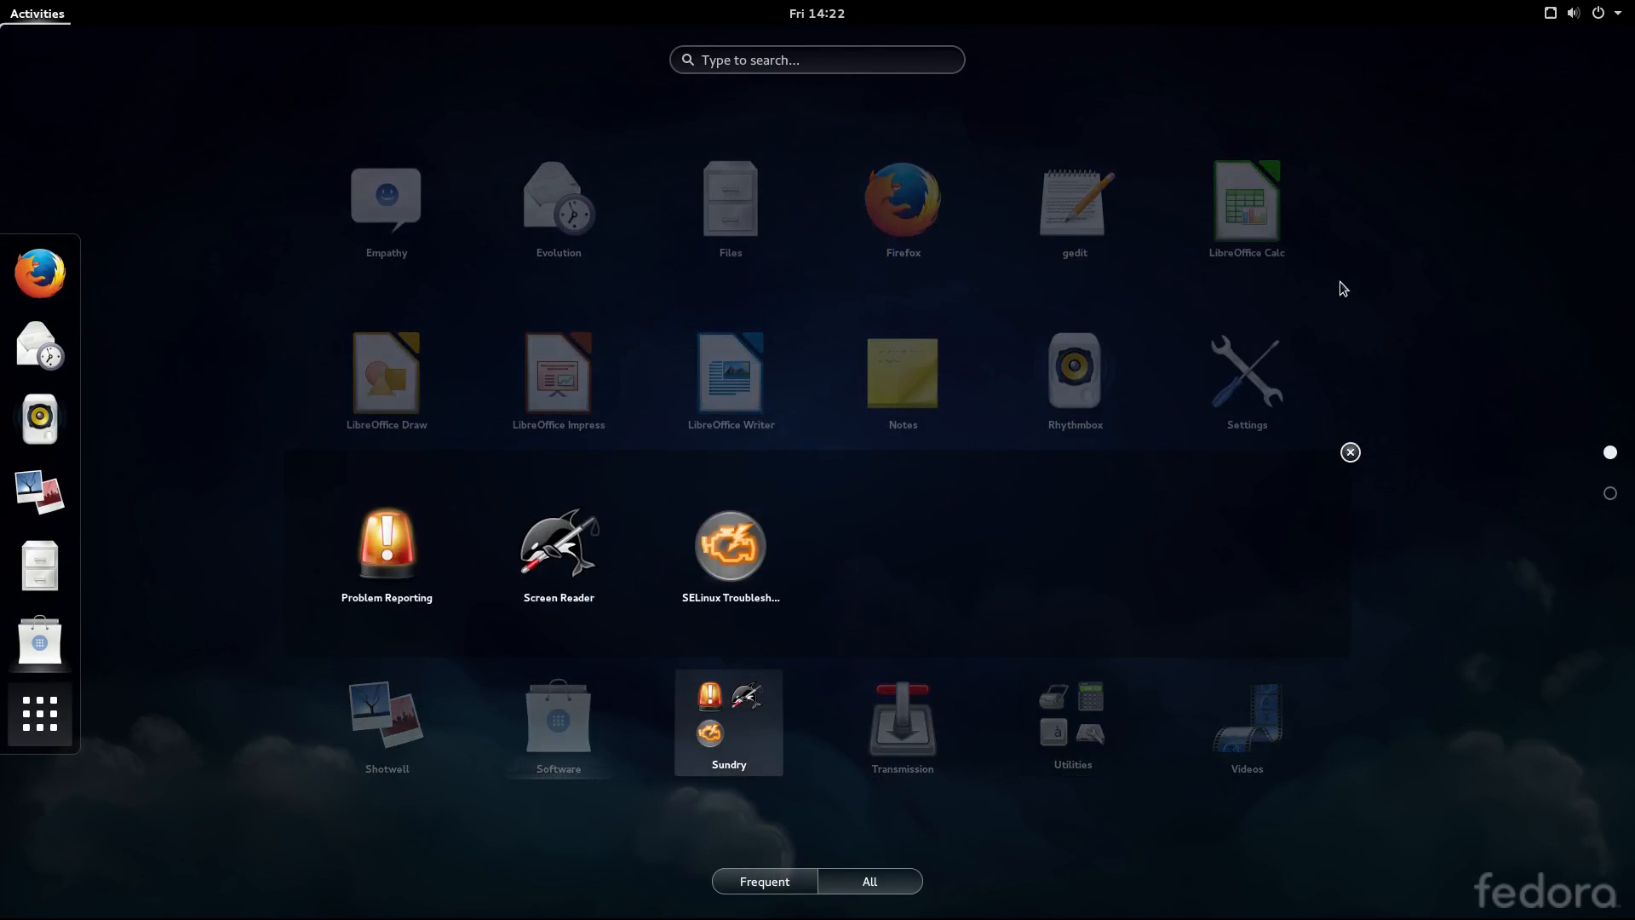
pyautogui.click(1351, 452)
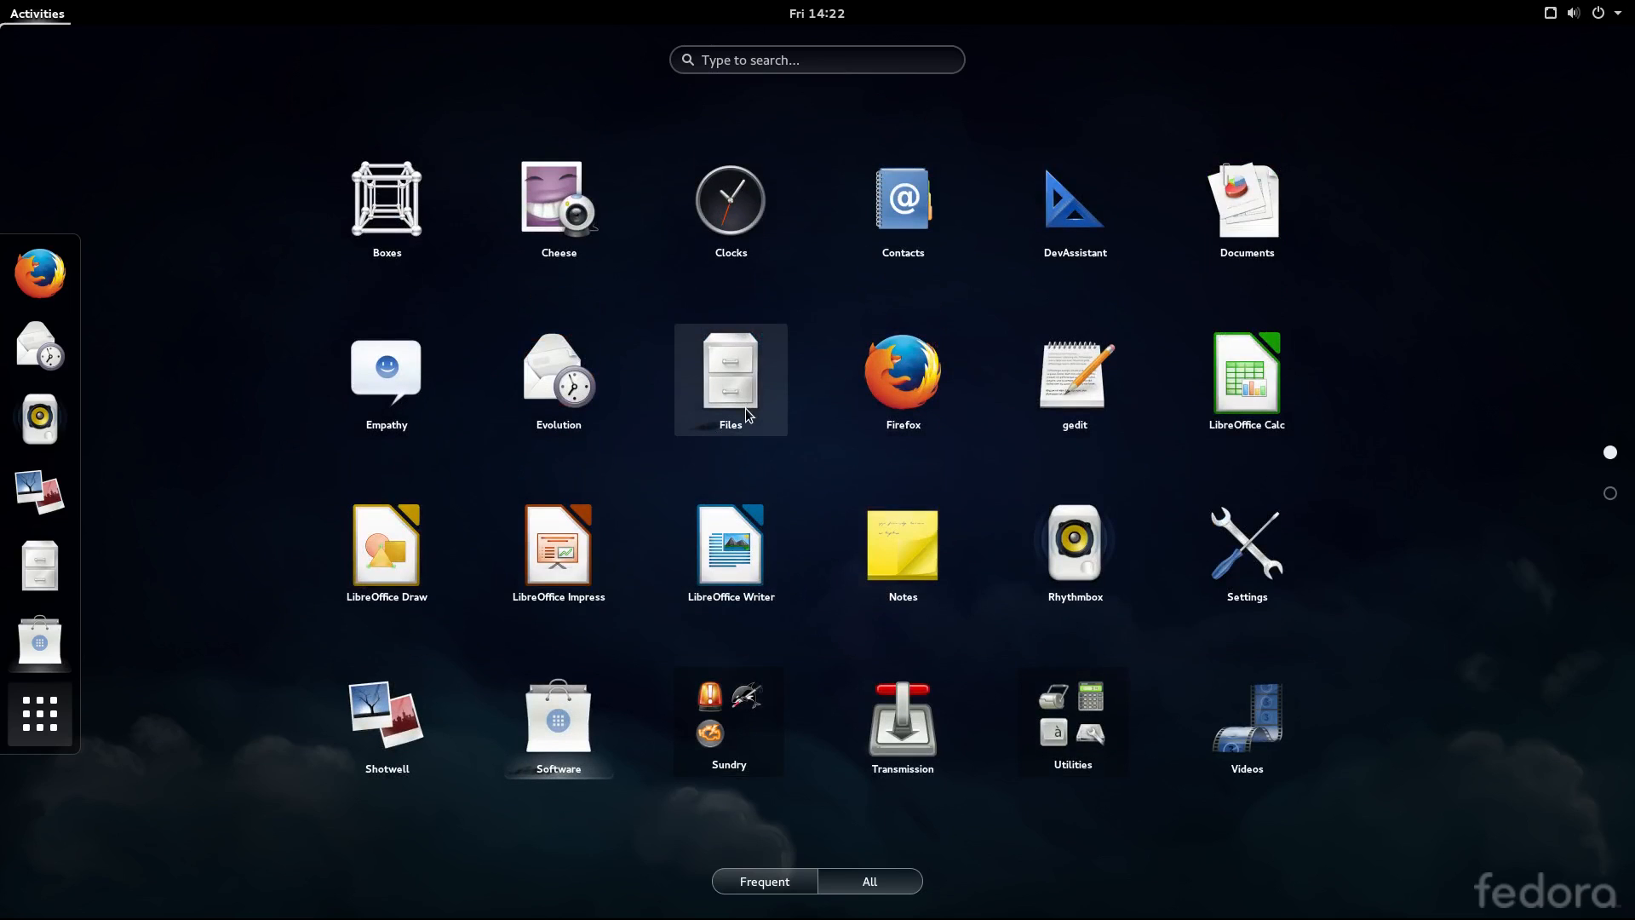
pyautogui.moveTo(724, 368); pyautogui.dragTo(730, 410)
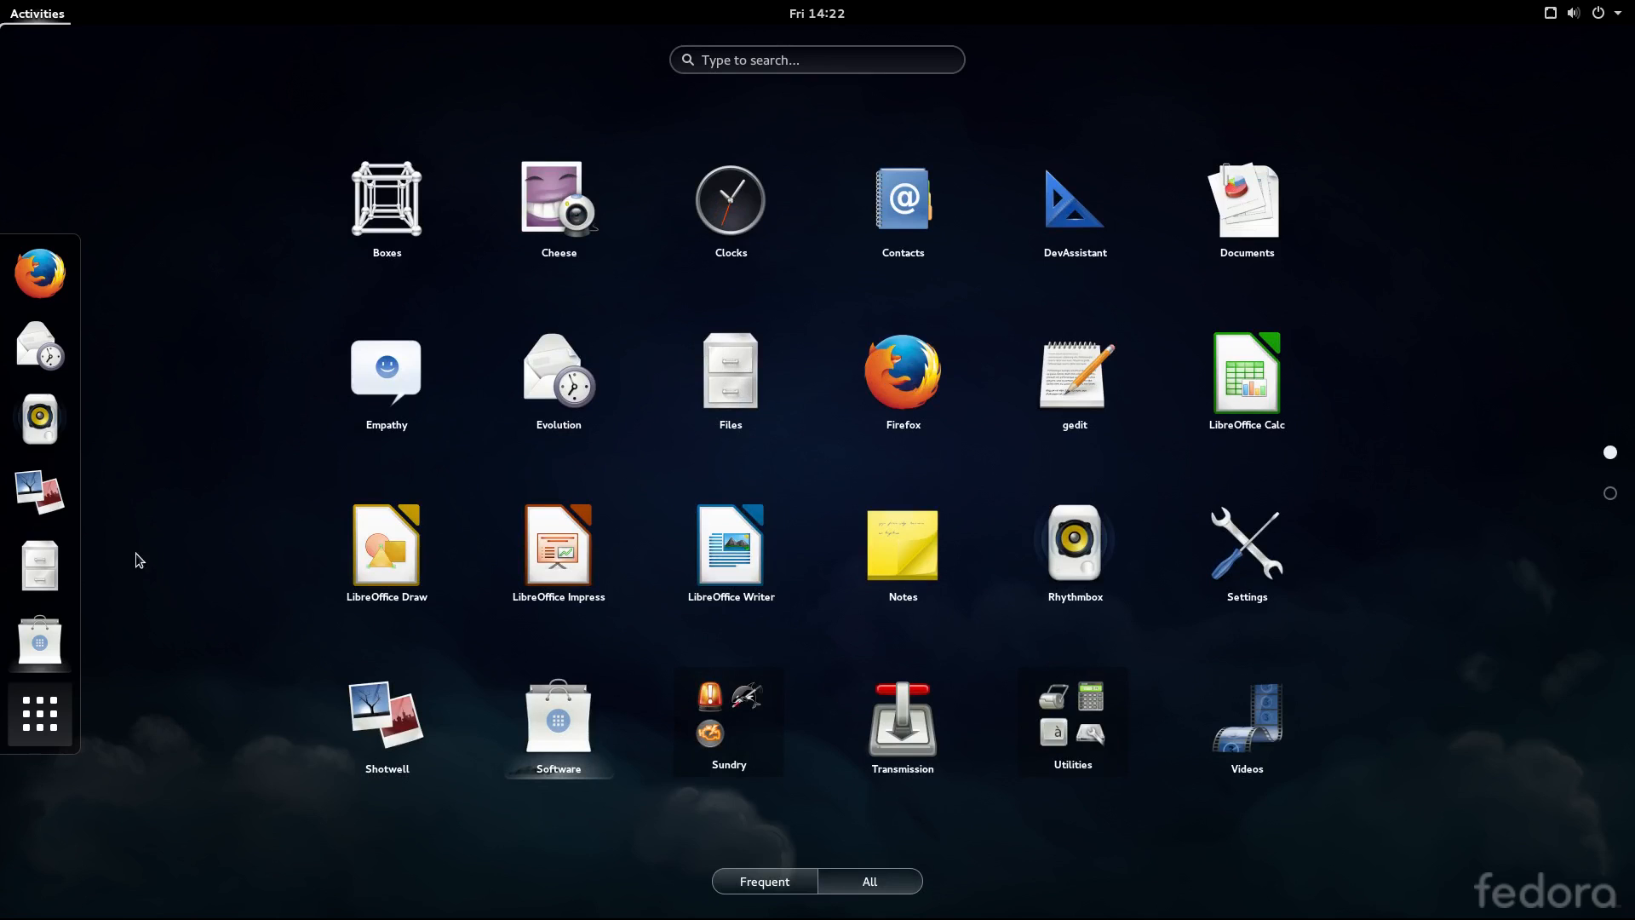
# Switch back to Software and turn on selection mode for the installed applications.
pyautogui.click(40, 641)
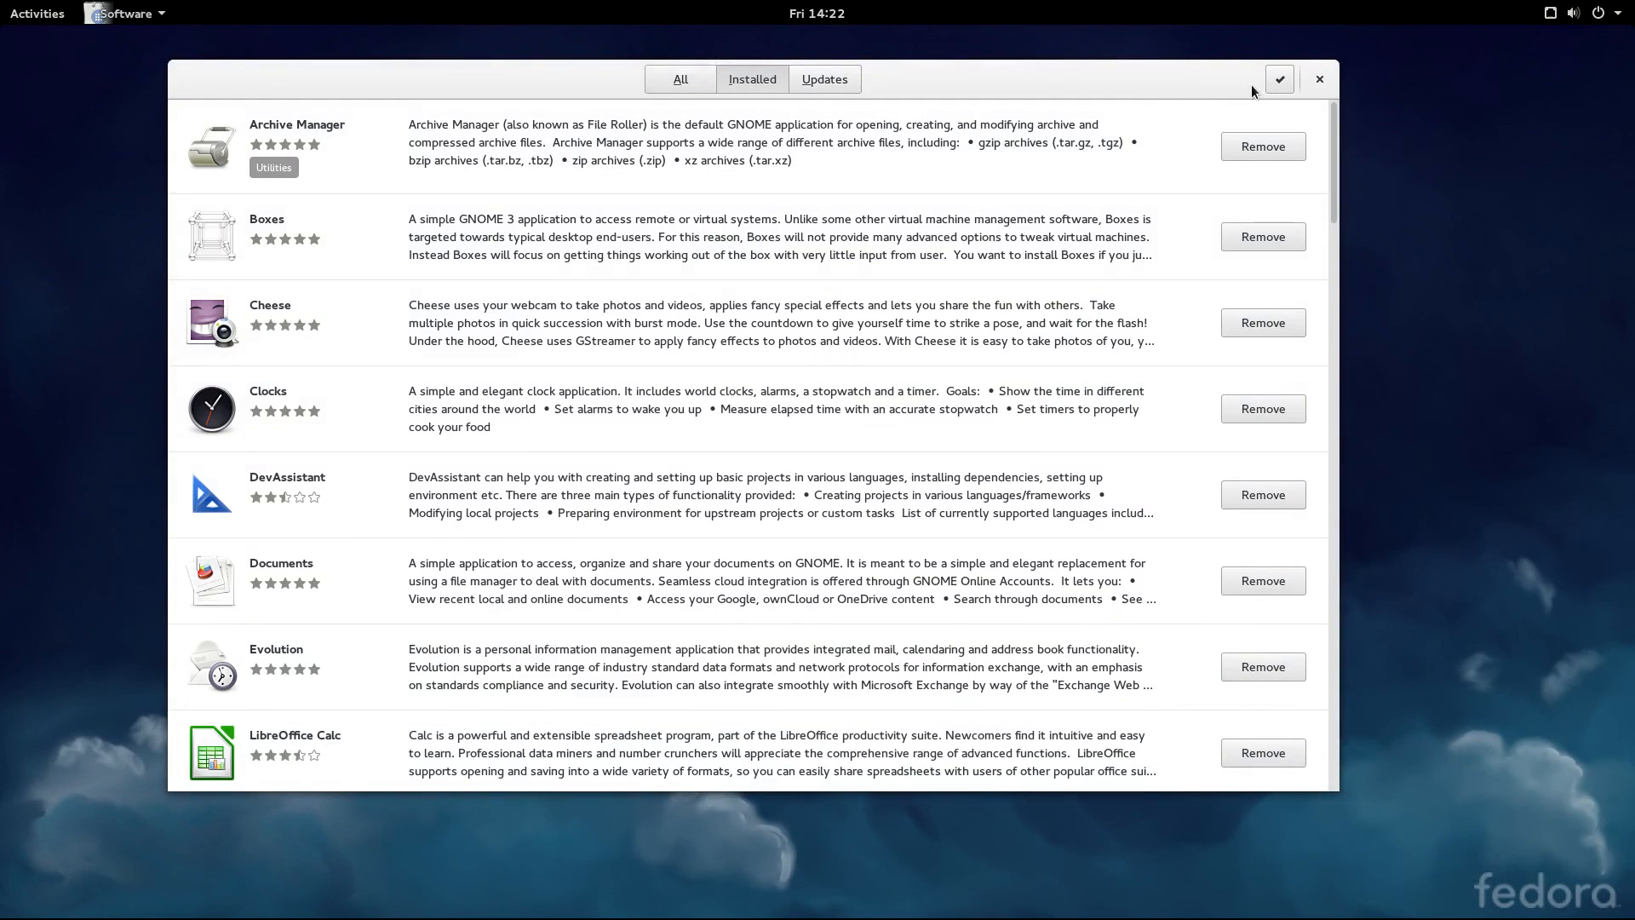
pyautogui.click(1279, 80)
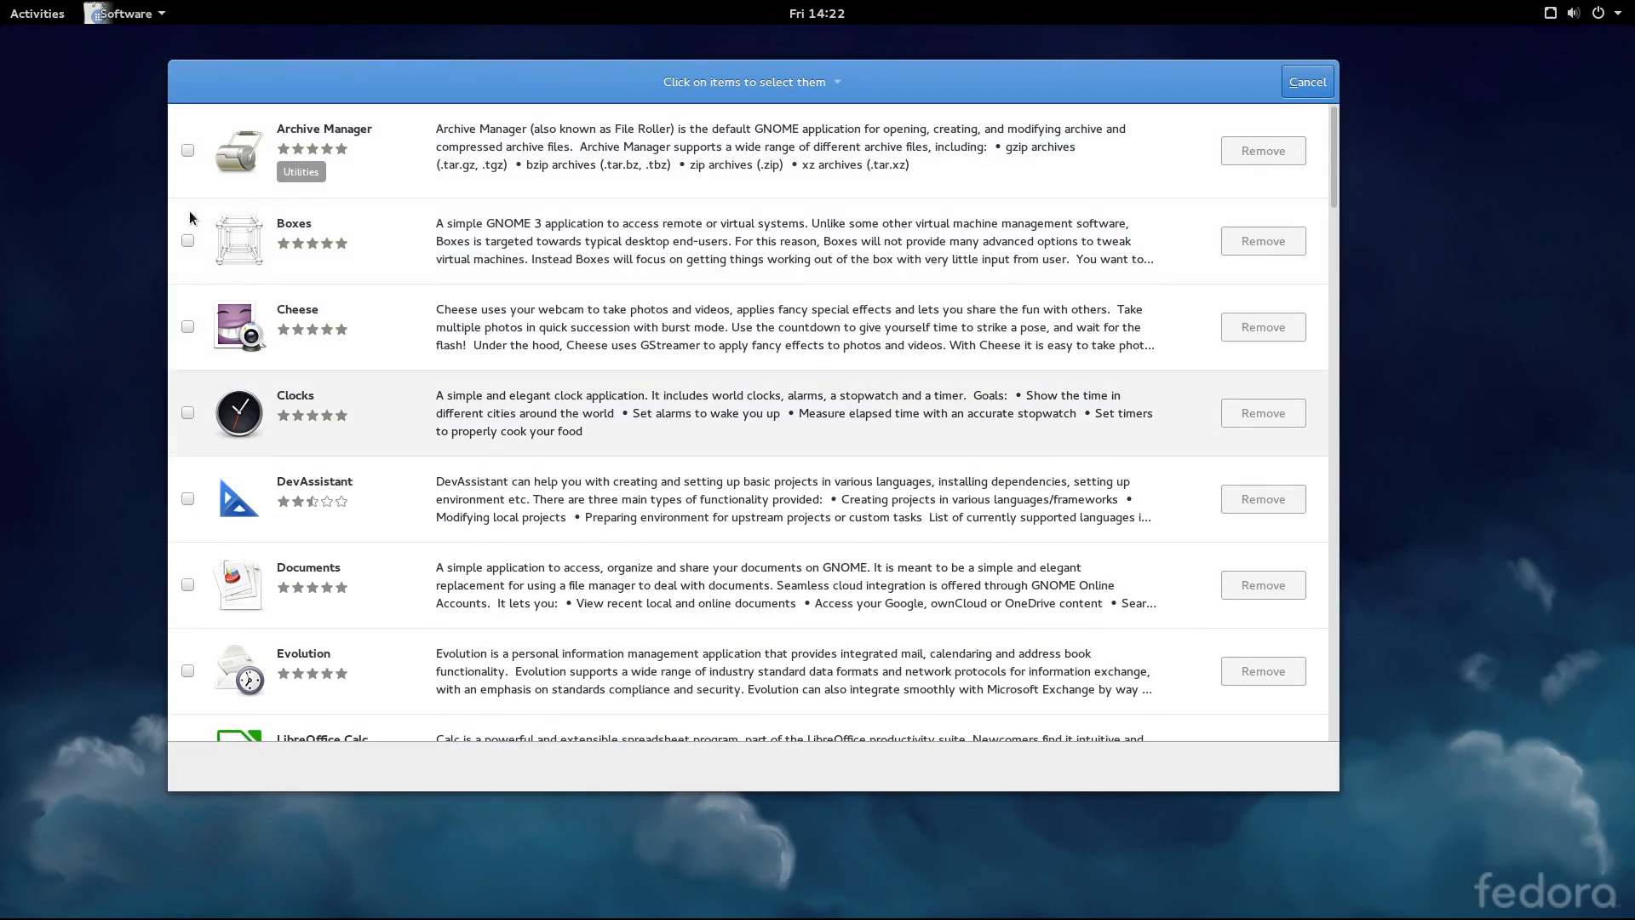
# Add Boxes, Cheese, Clocks, DevAssistant, Documents and Evolution to a new application folder named stuff.
pyautogui.click(188, 239)
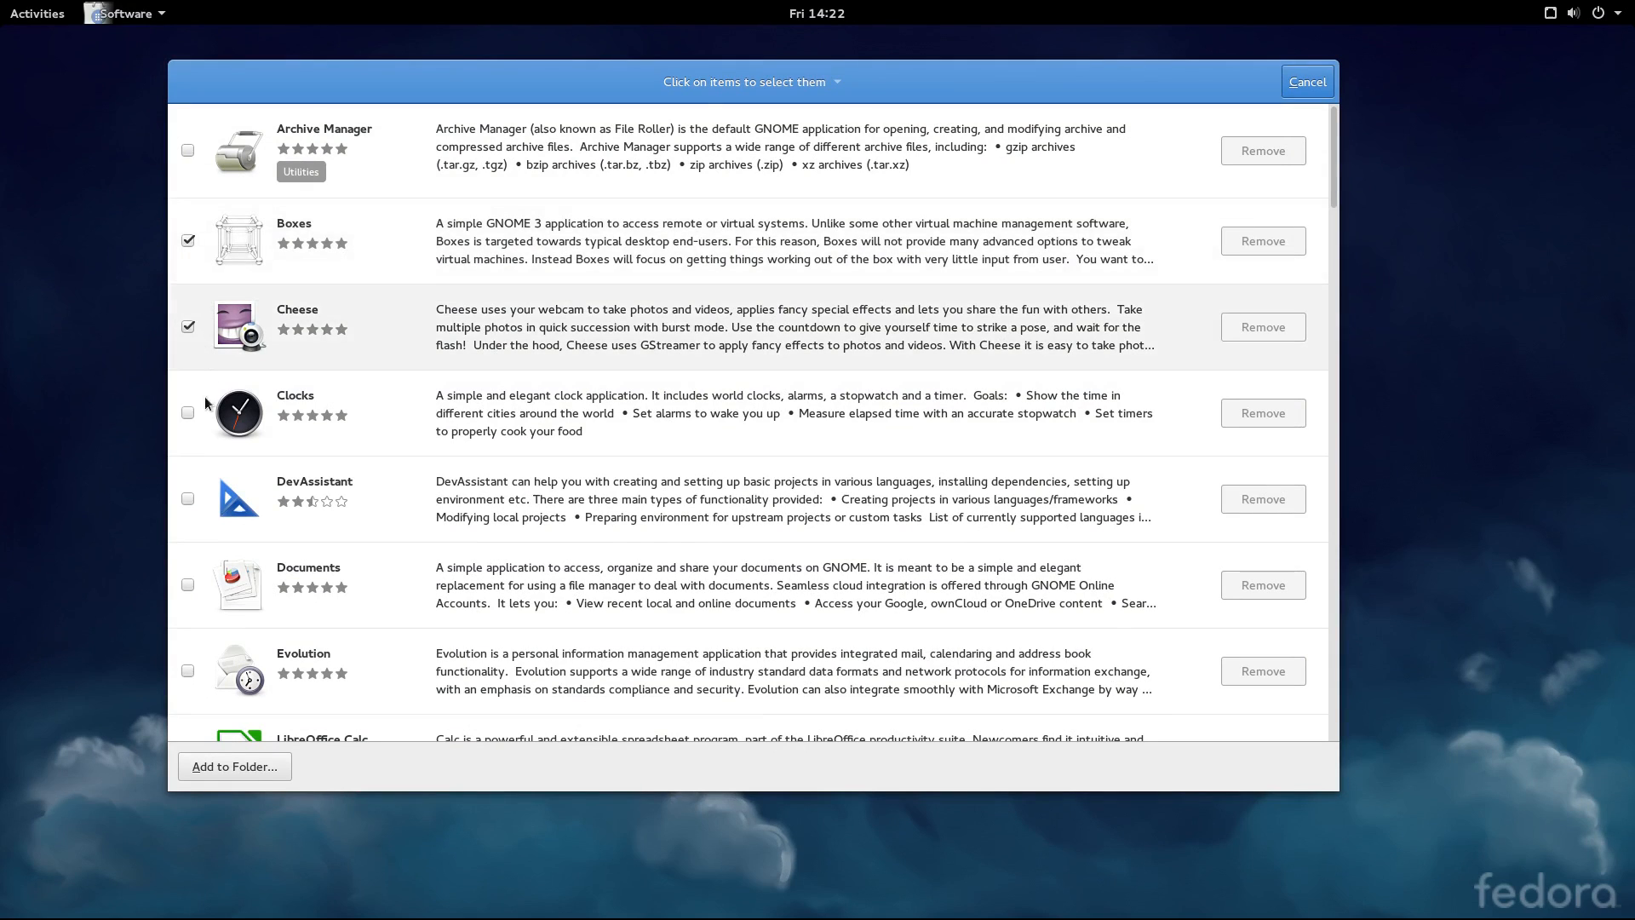
pyautogui.click(206, 408)
pyautogui.click(217, 494)
pyautogui.click(208, 592)
pyautogui.click(215, 663)
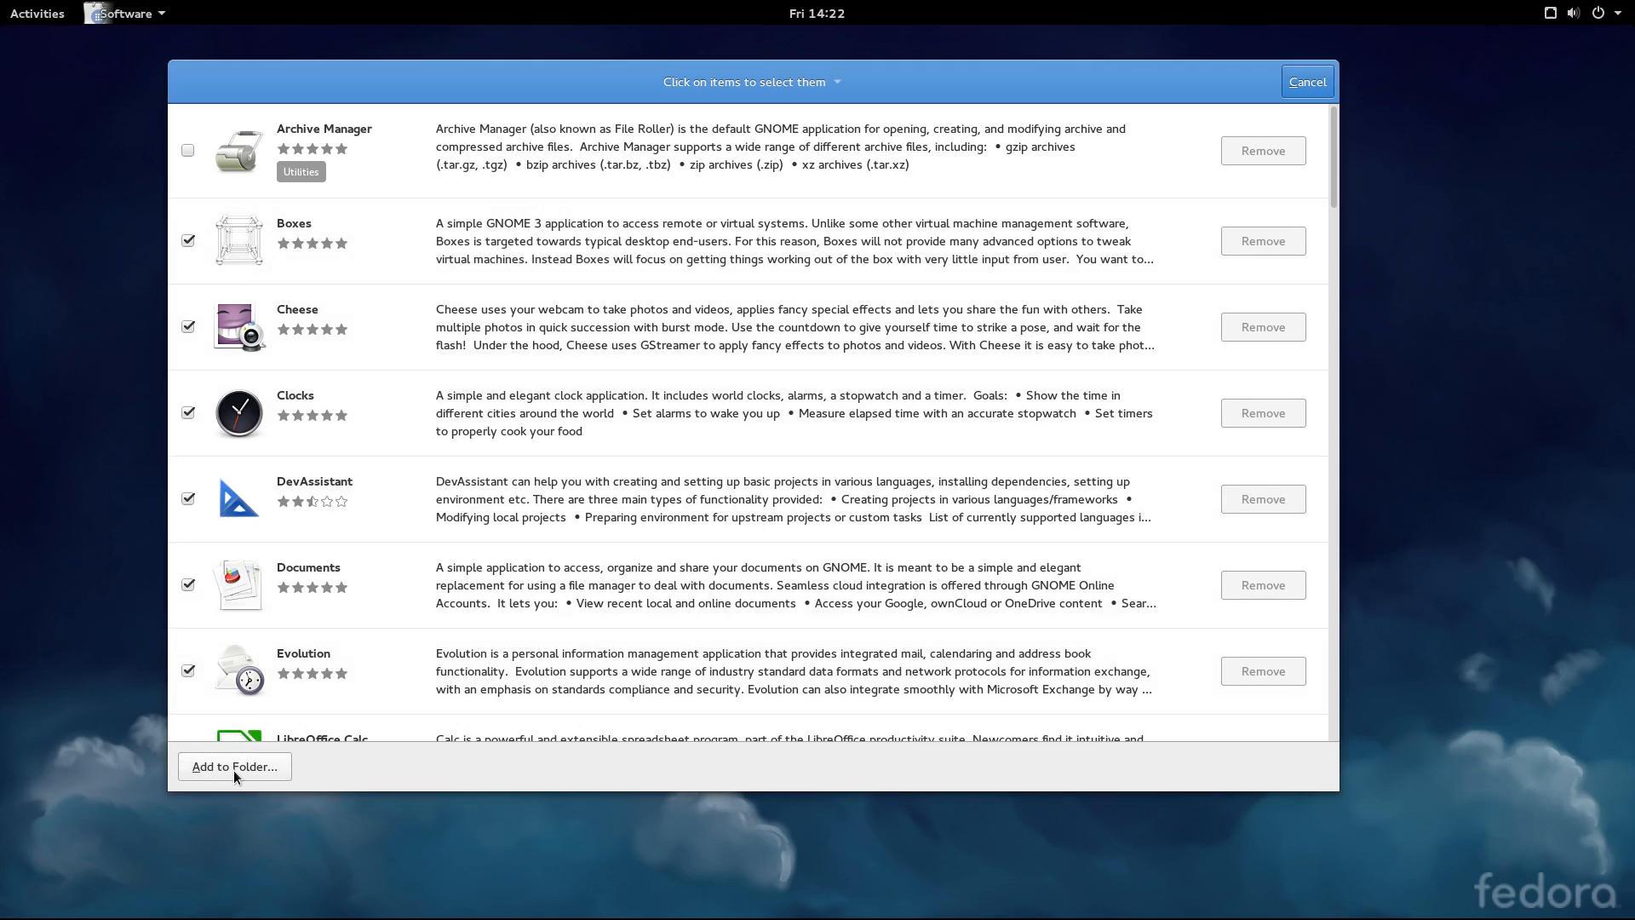
pyautogui.click(233, 767)
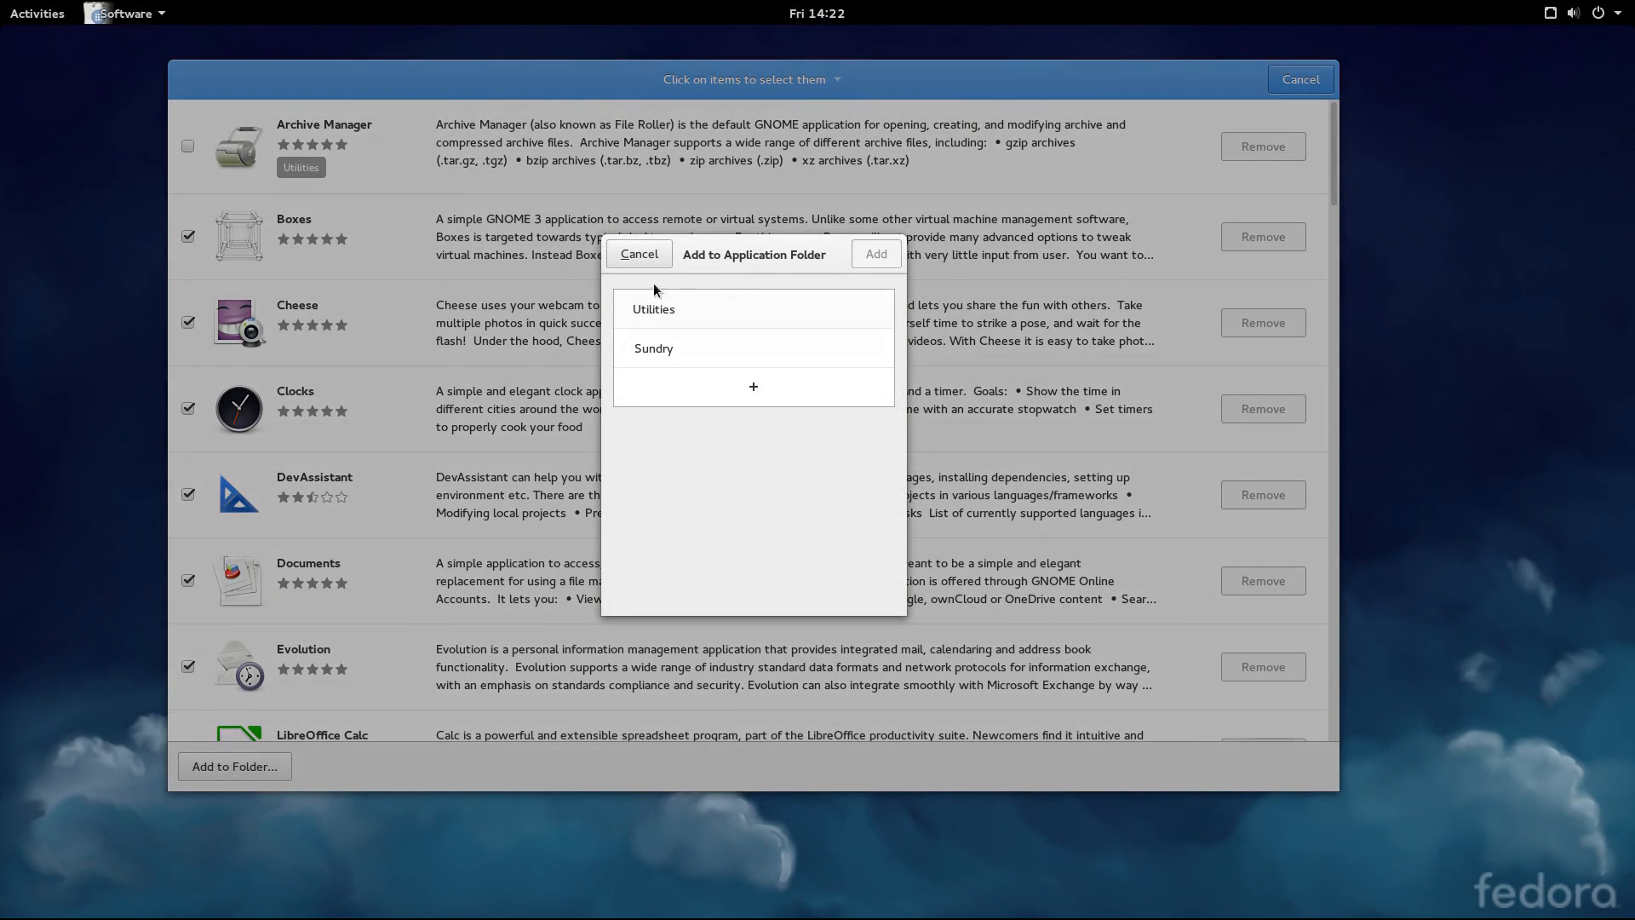
pyautogui.click(756, 388)
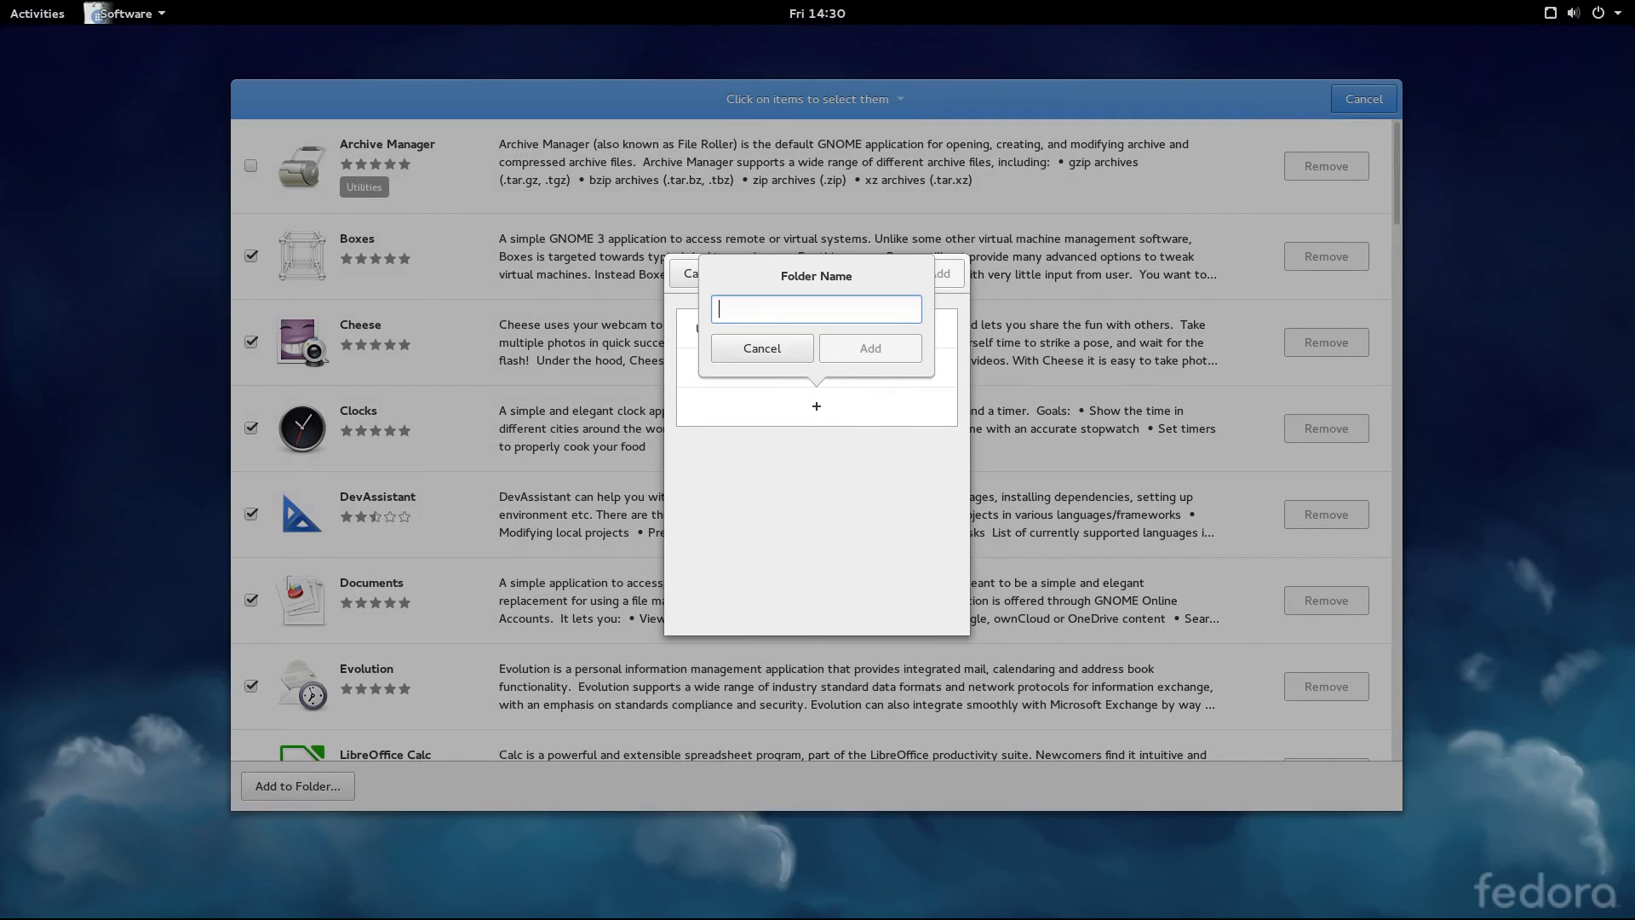
pyautogui.write('stuff')
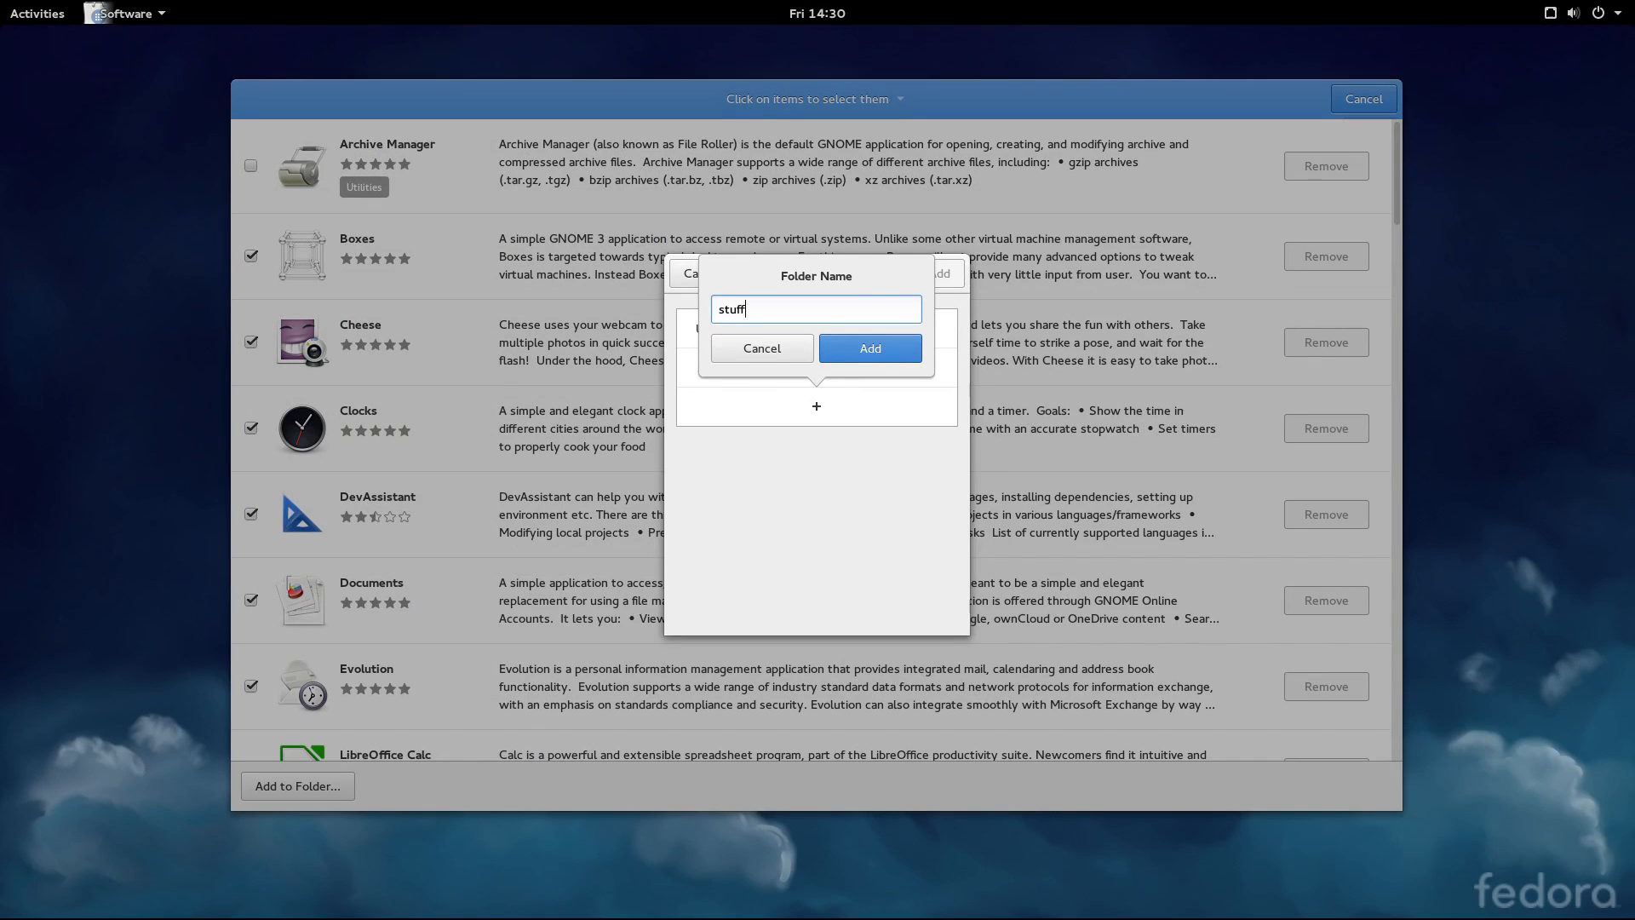
pyautogui.click(890, 345)
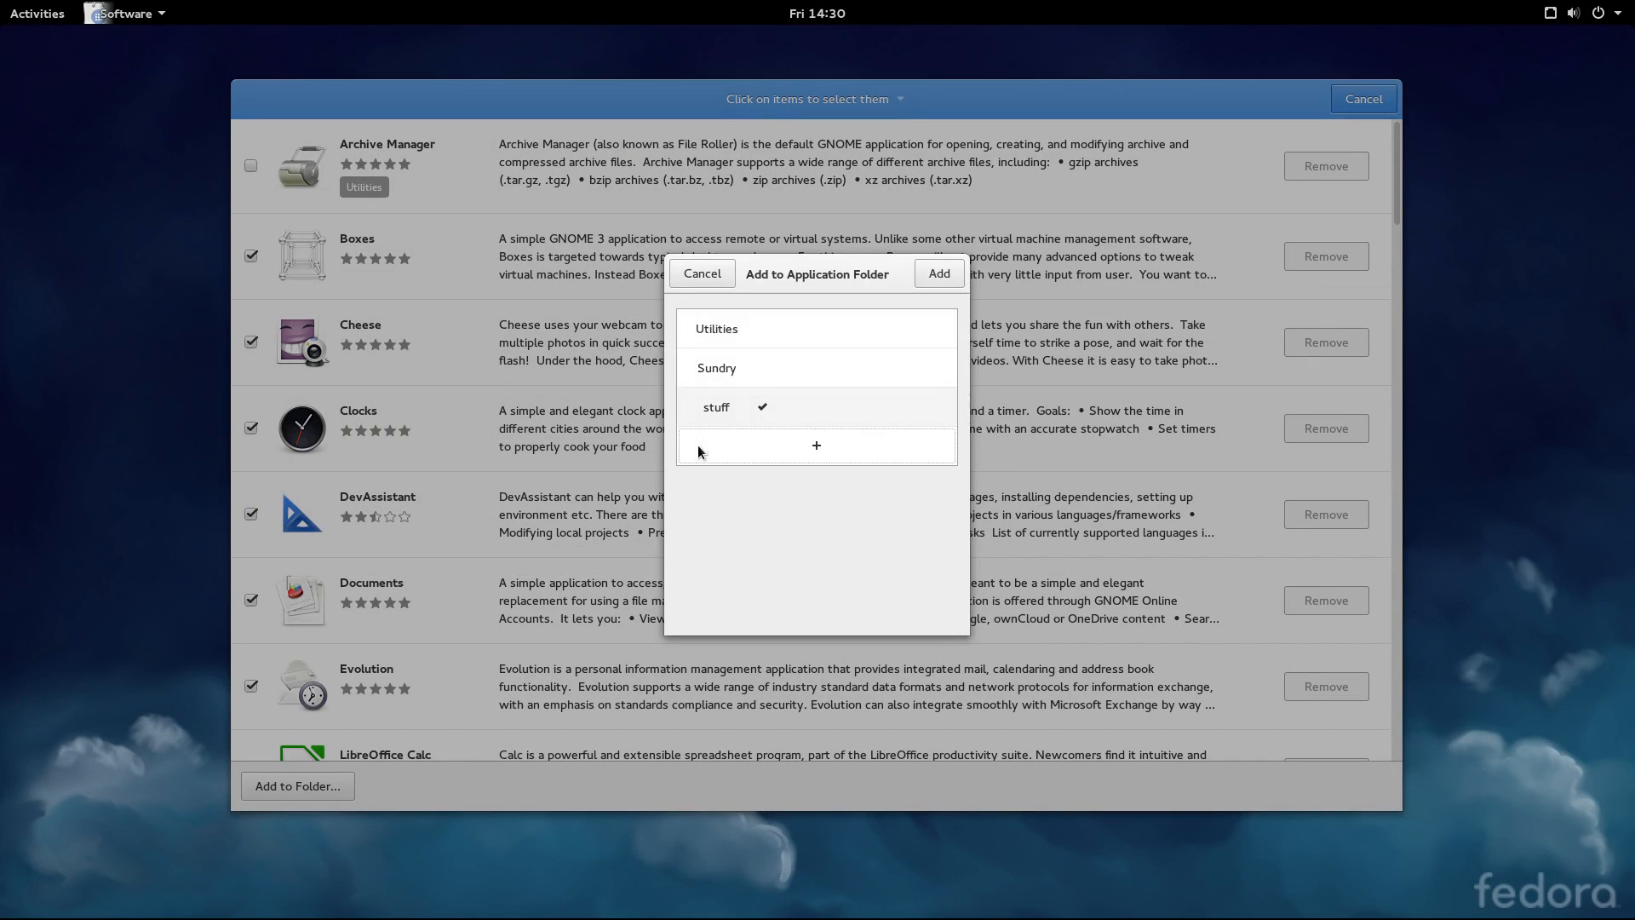
pyautogui.click(940, 273)
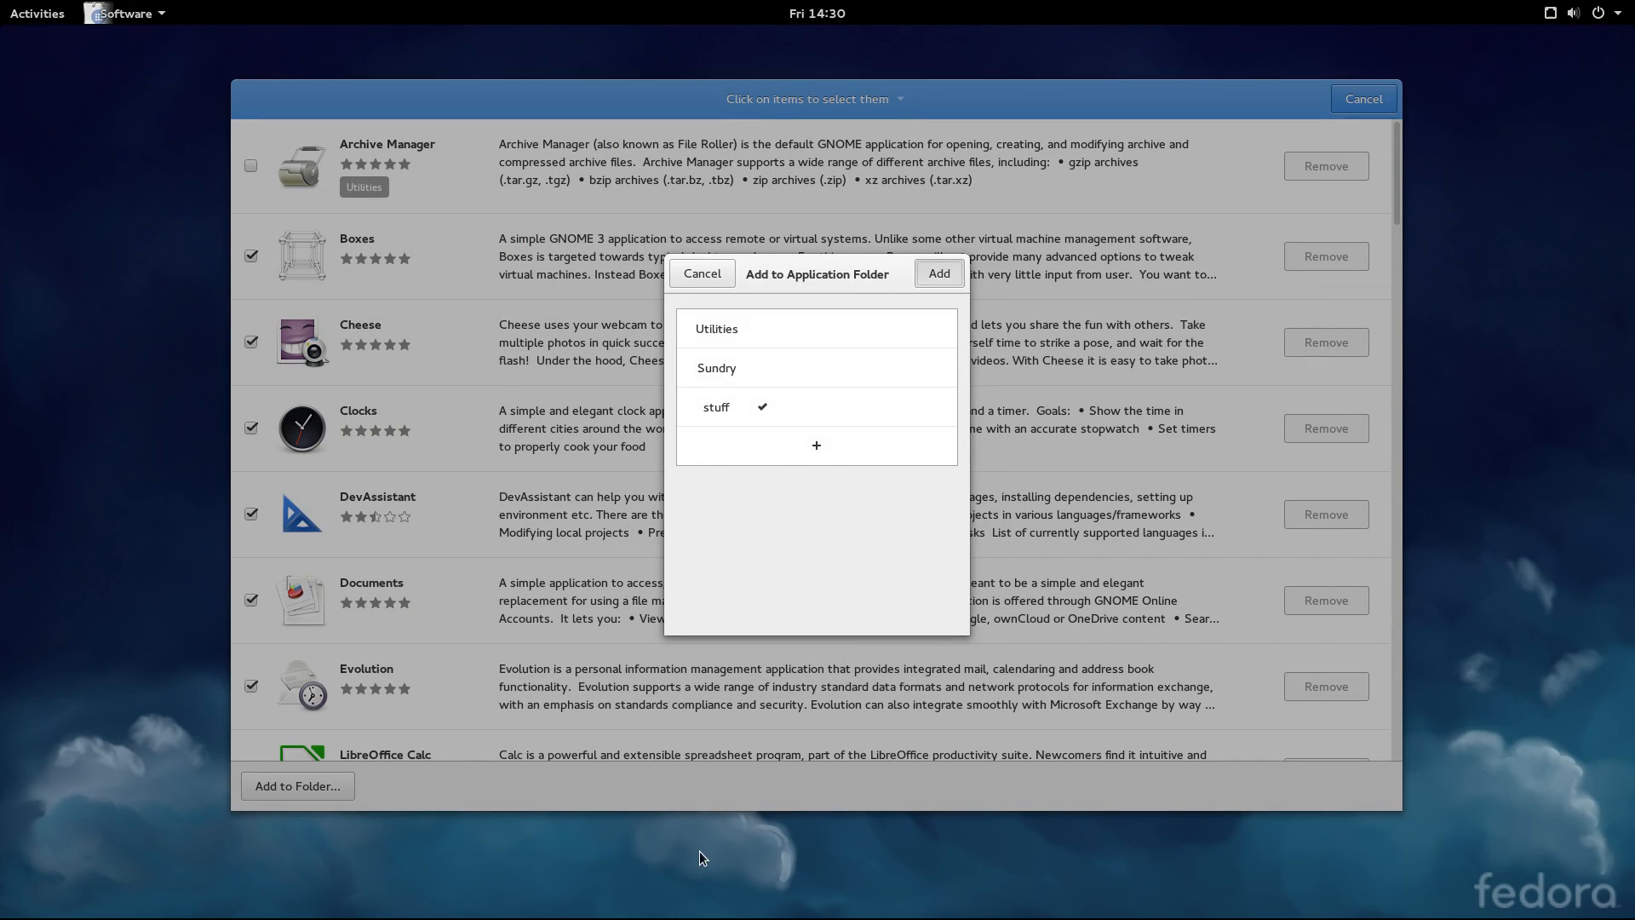
# Close Software and examine the contents of the stuff folder in the application grid, closing the folder again.
pyautogui.click(1382, 99)
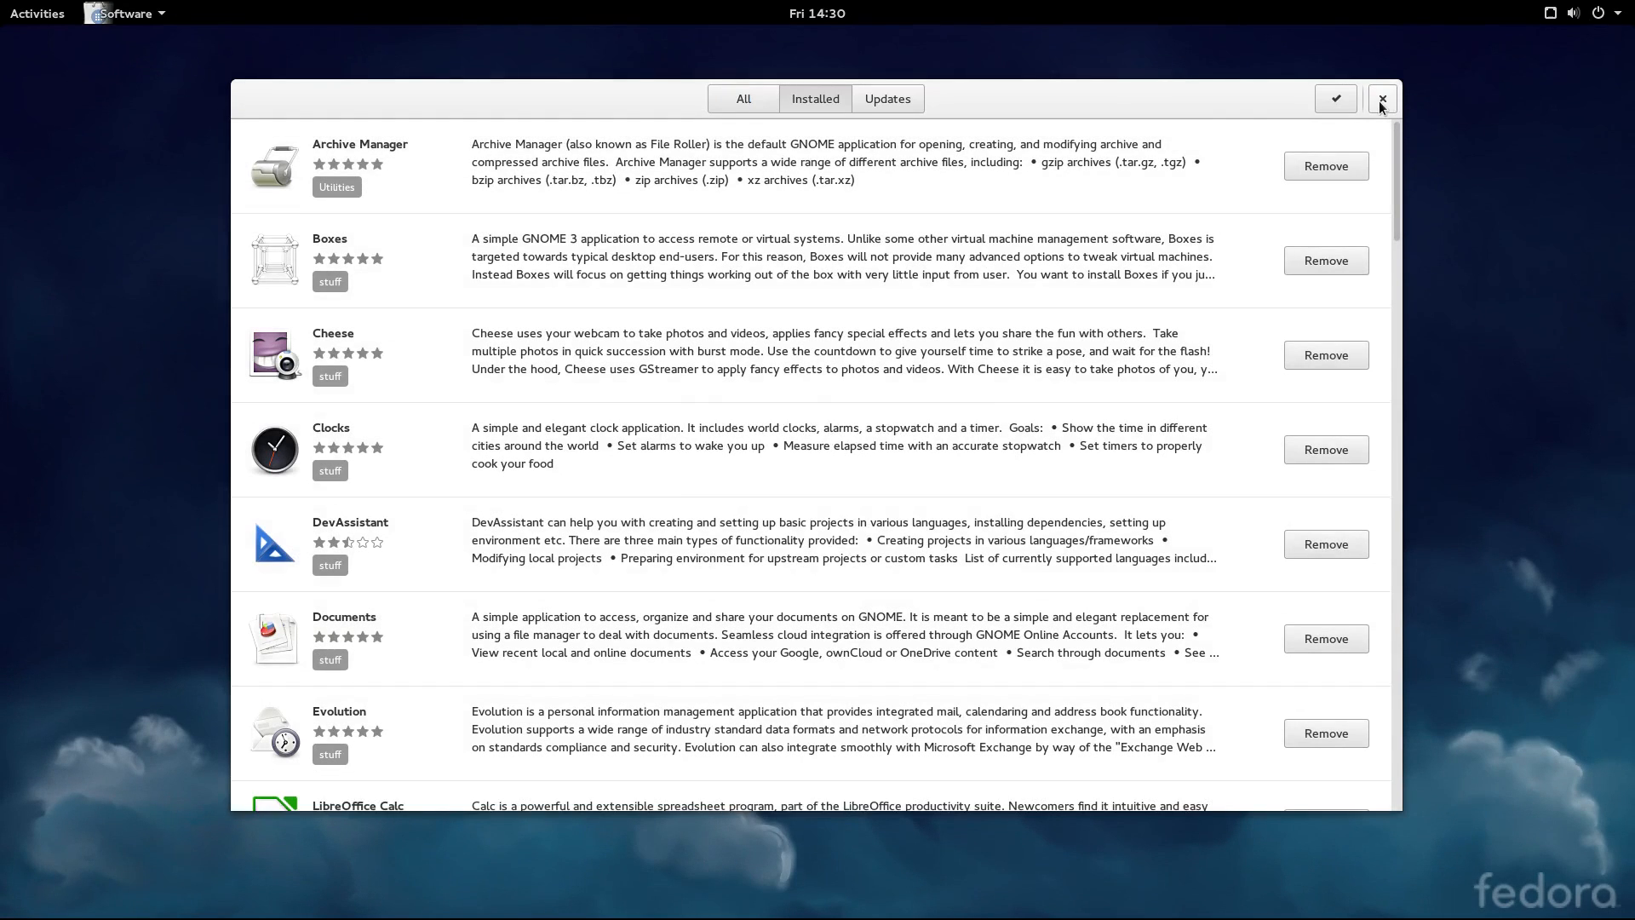
pyautogui.click(60, 12)
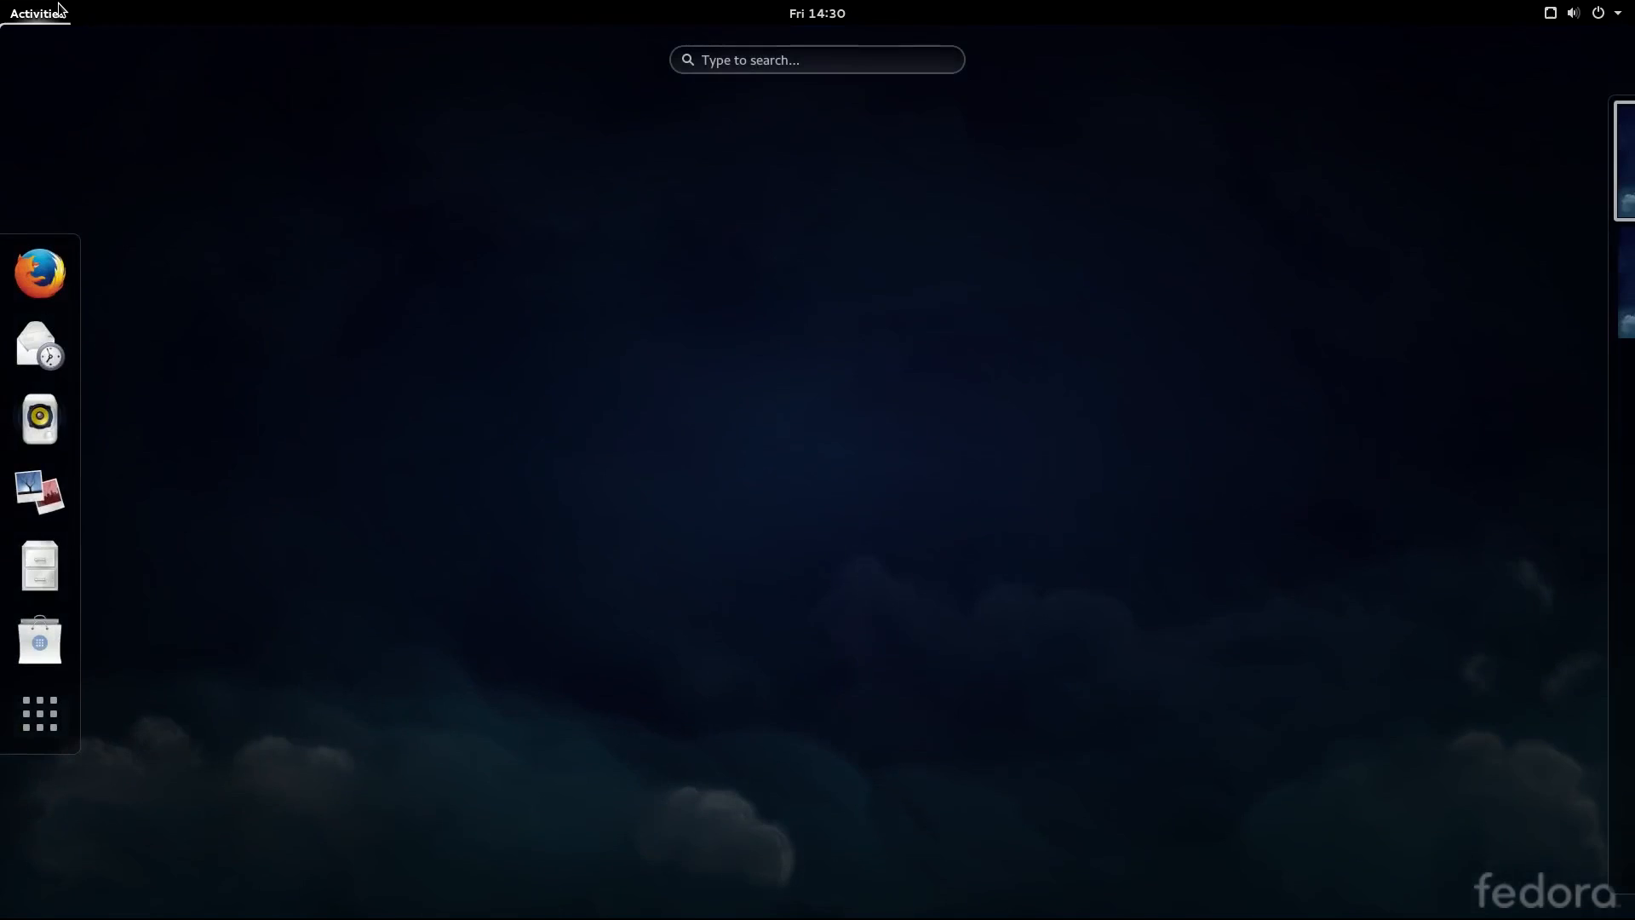
pyautogui.click(58, 722)
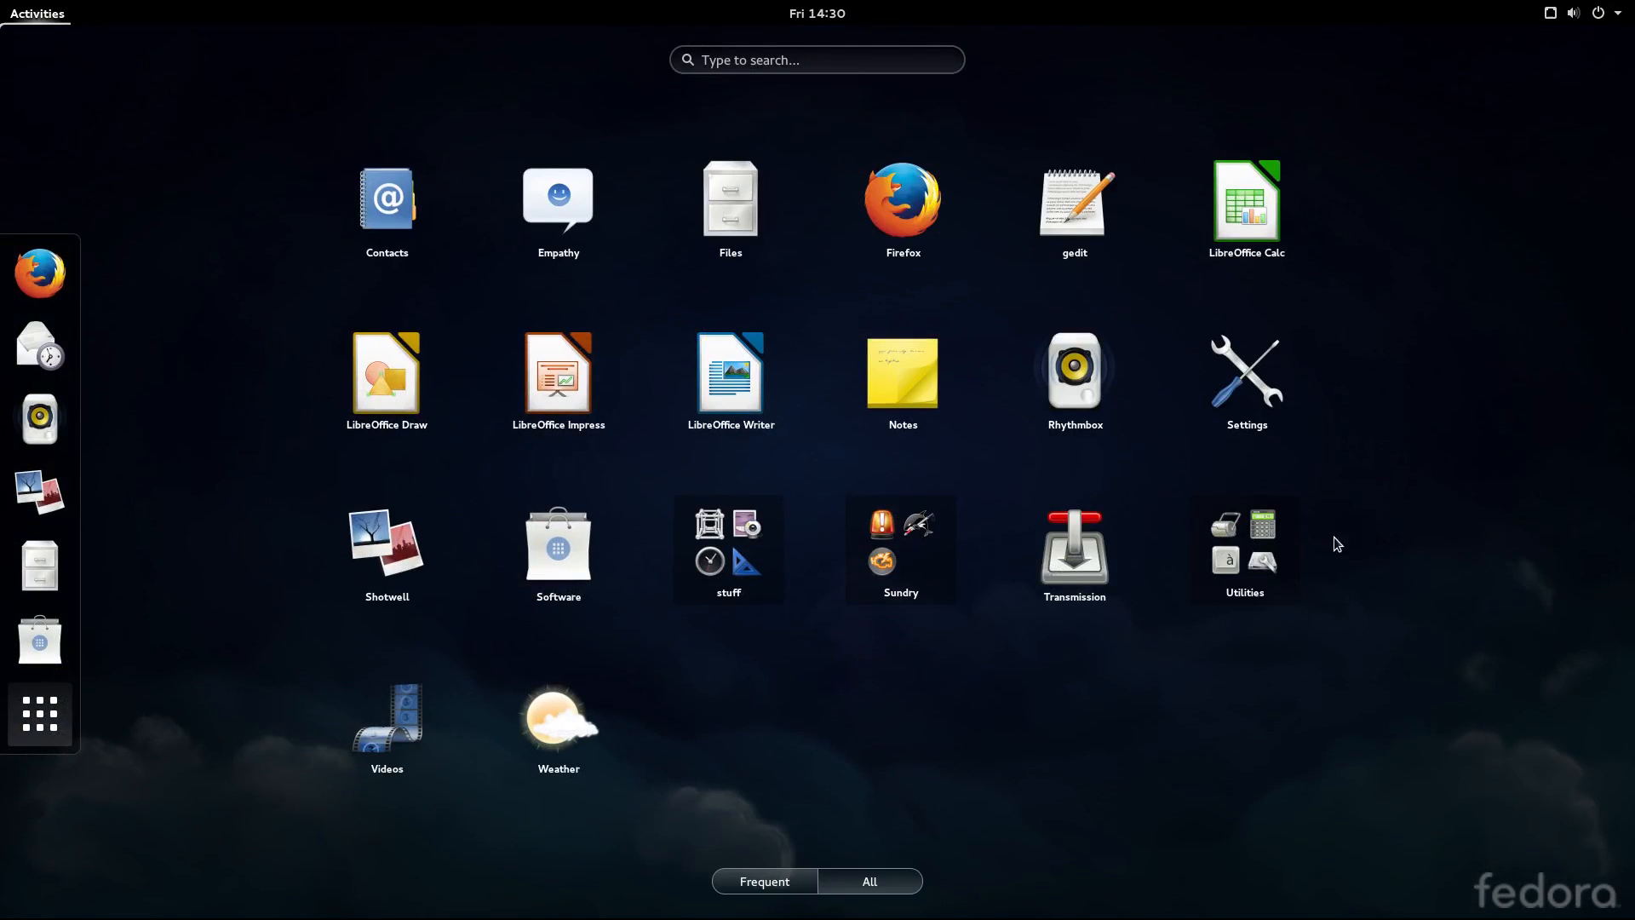
pyautogui.click(734, 547)
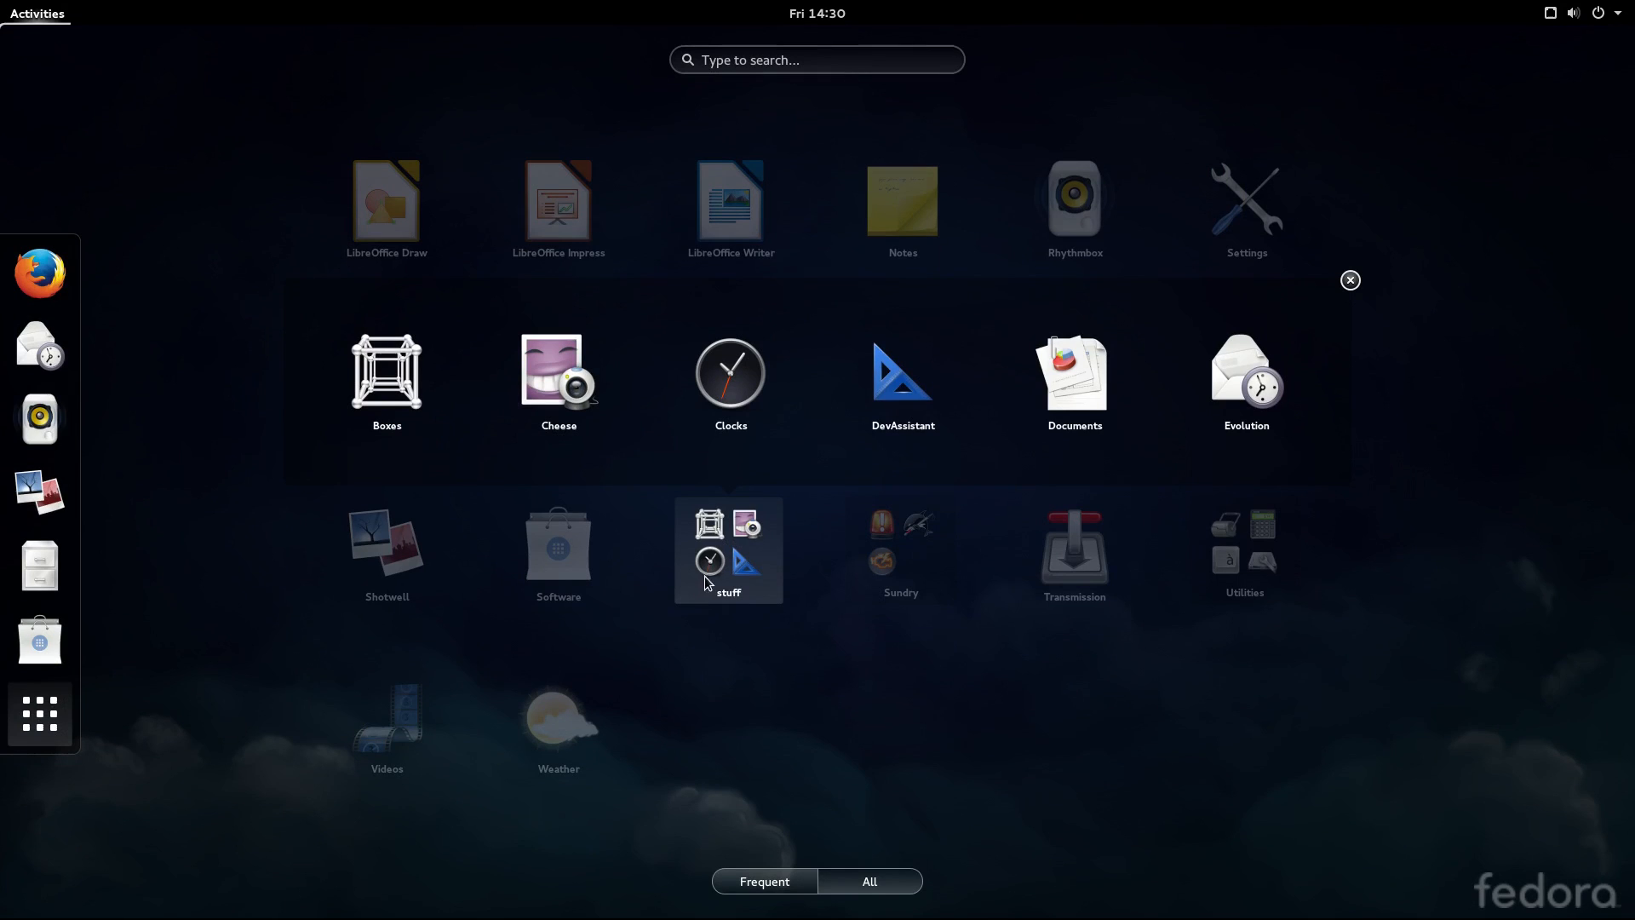
pyautogui.click(1351, 280)
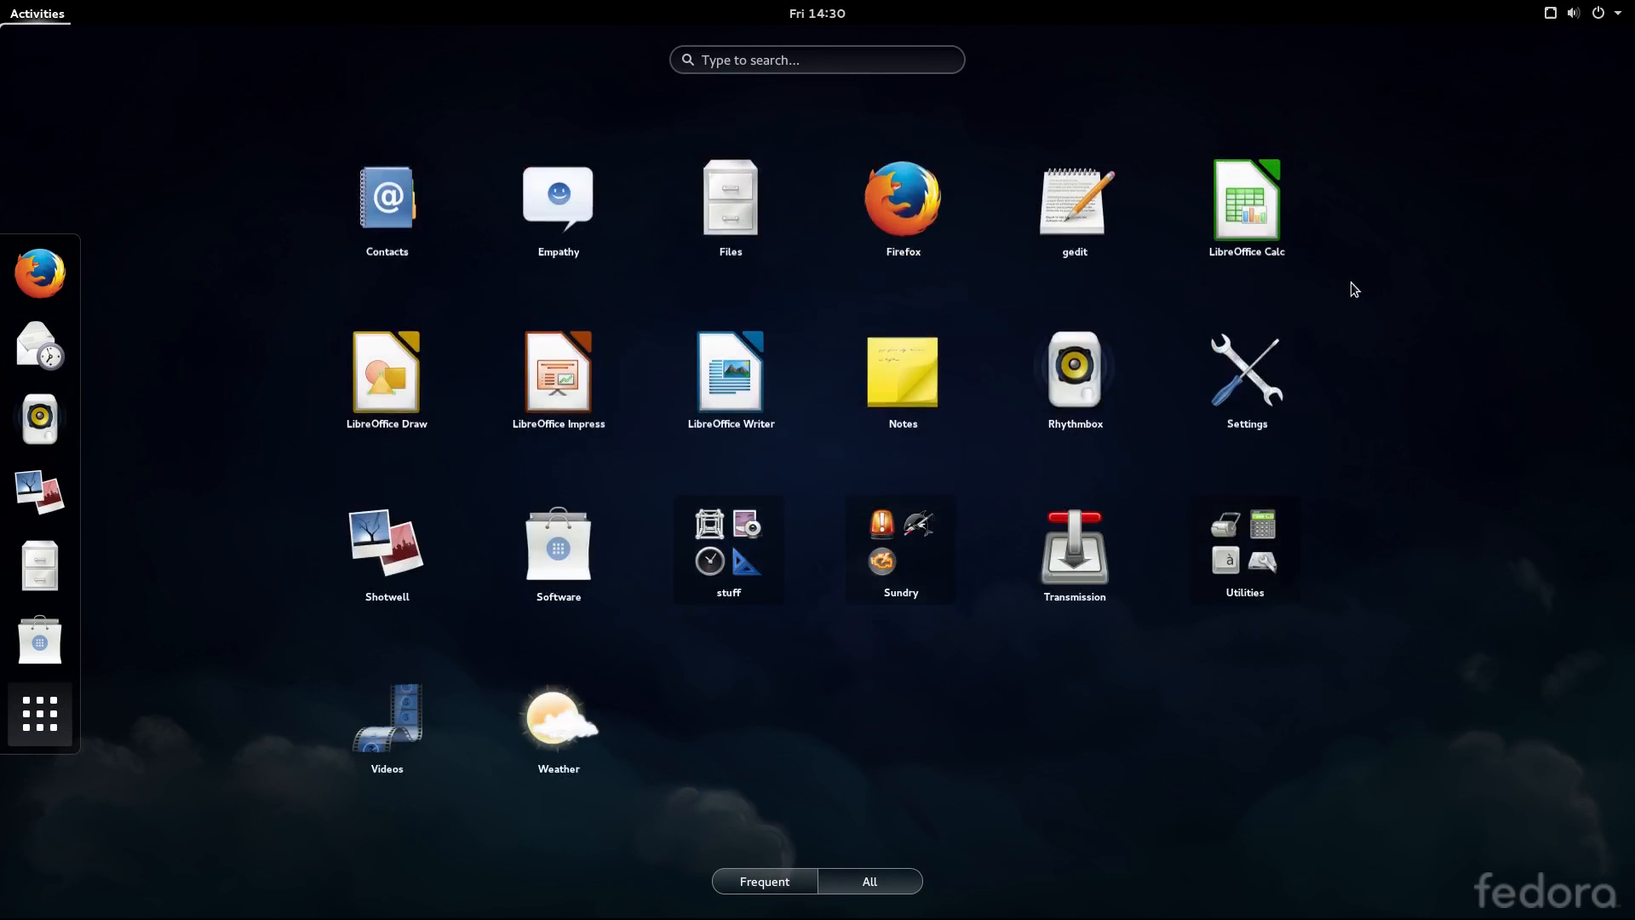
# Reopen Software and remove the installed applications Boxes, Cheese, Clocks, DevAssistant, Documents and Evolution from the stuff folder.
pyautogui.click(53, 628)
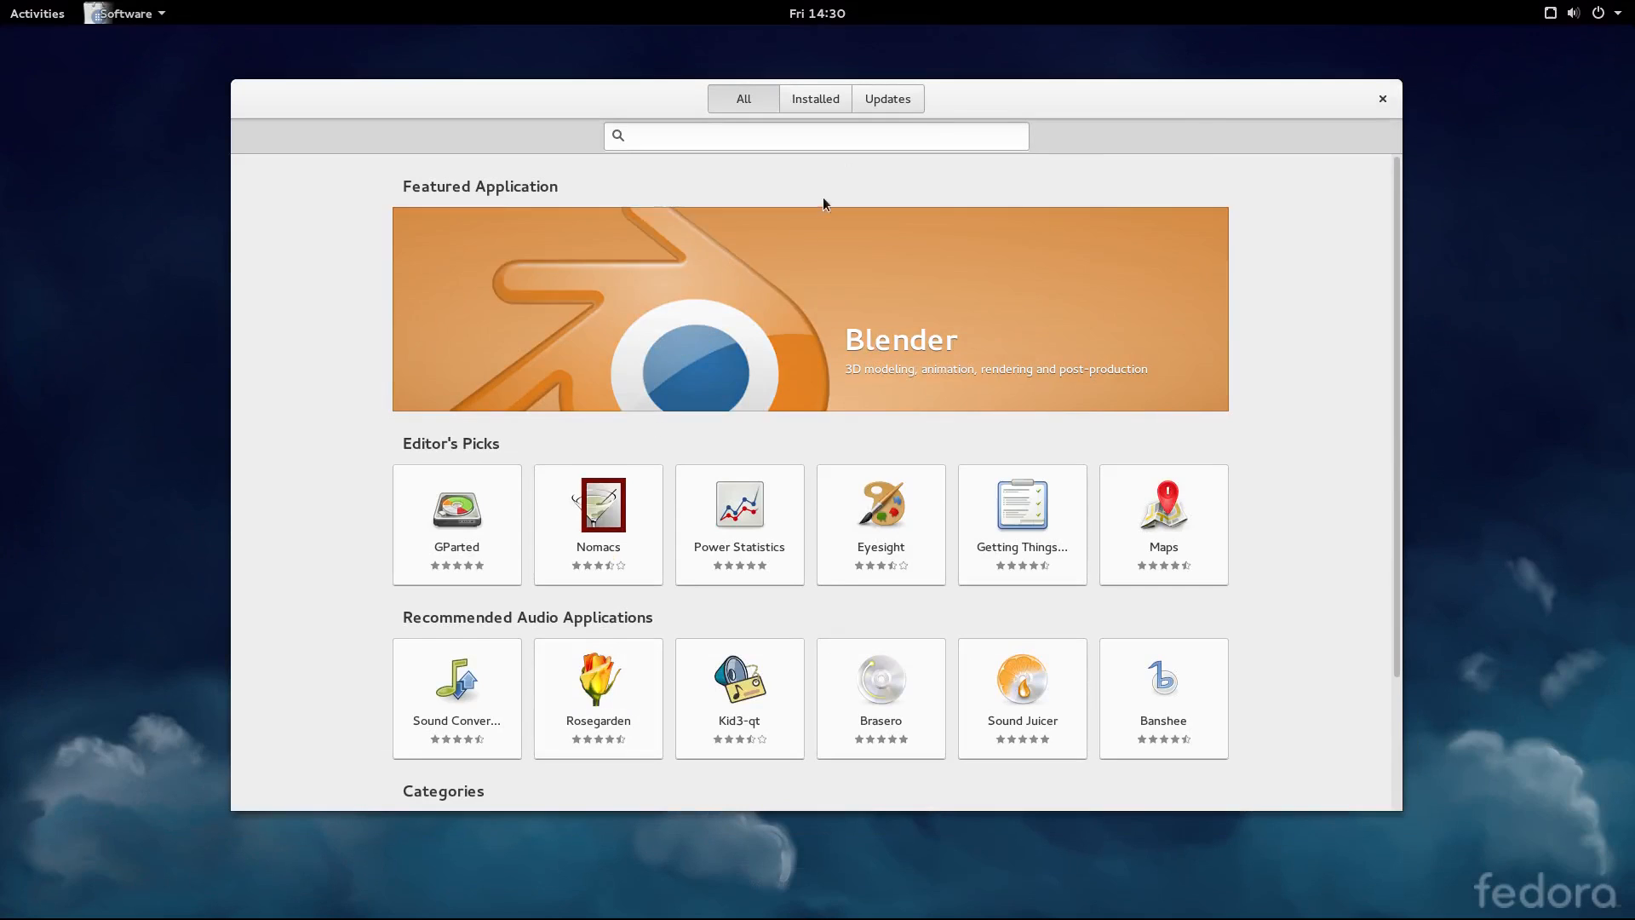
pyautogui.click(903, 96)
pyautogui.click(836, 92)
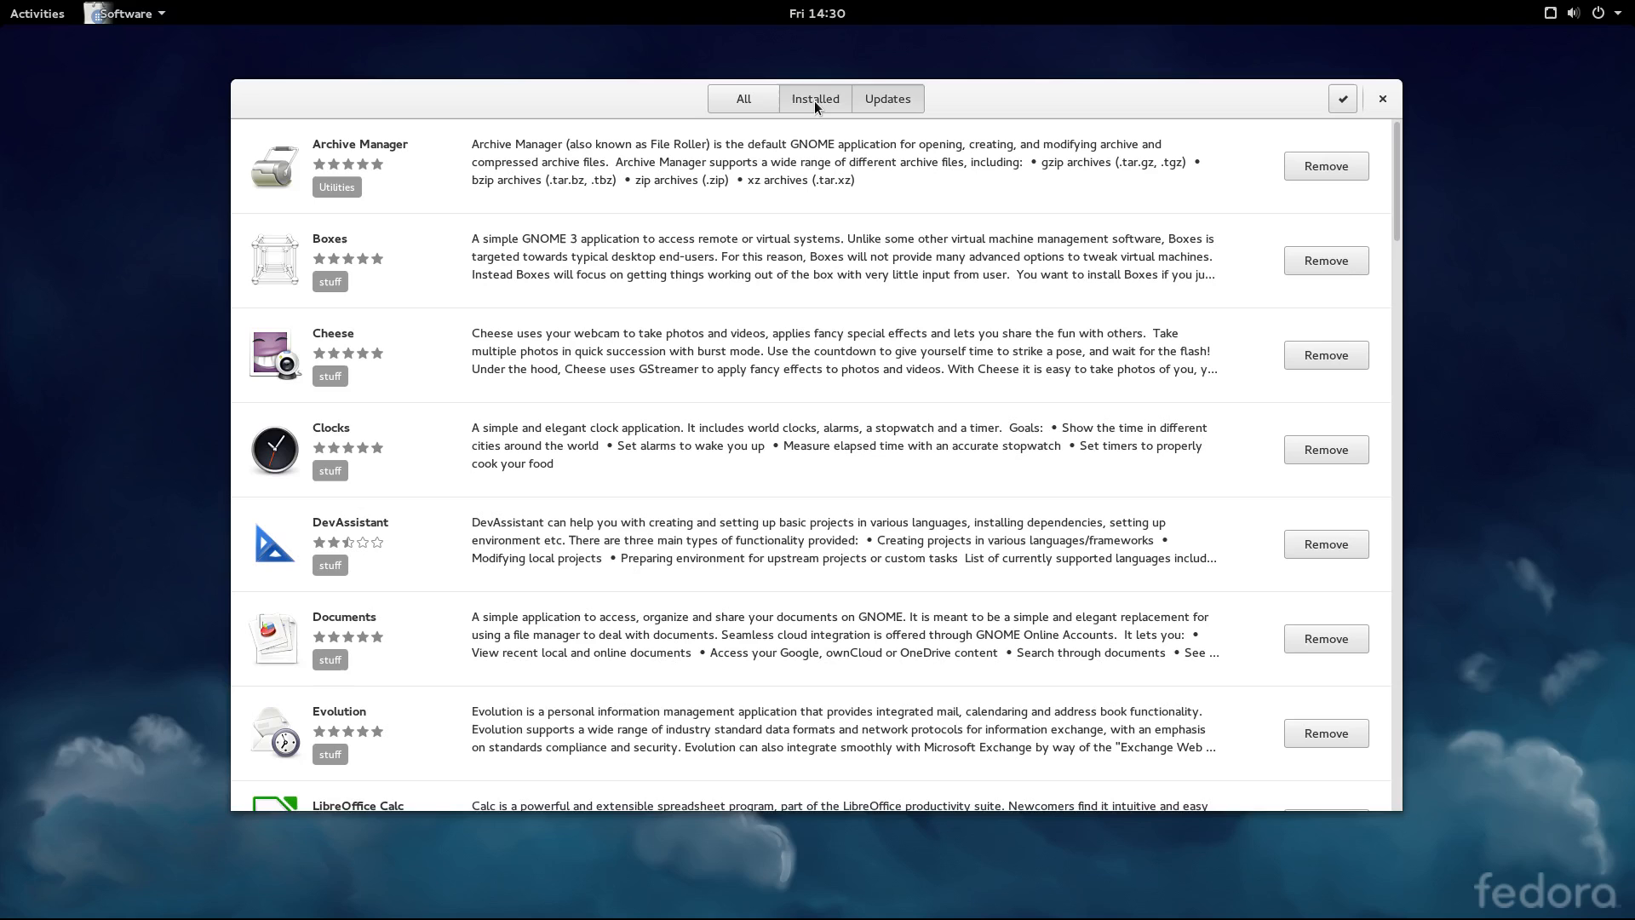
pyautogui.click(1342, 98)
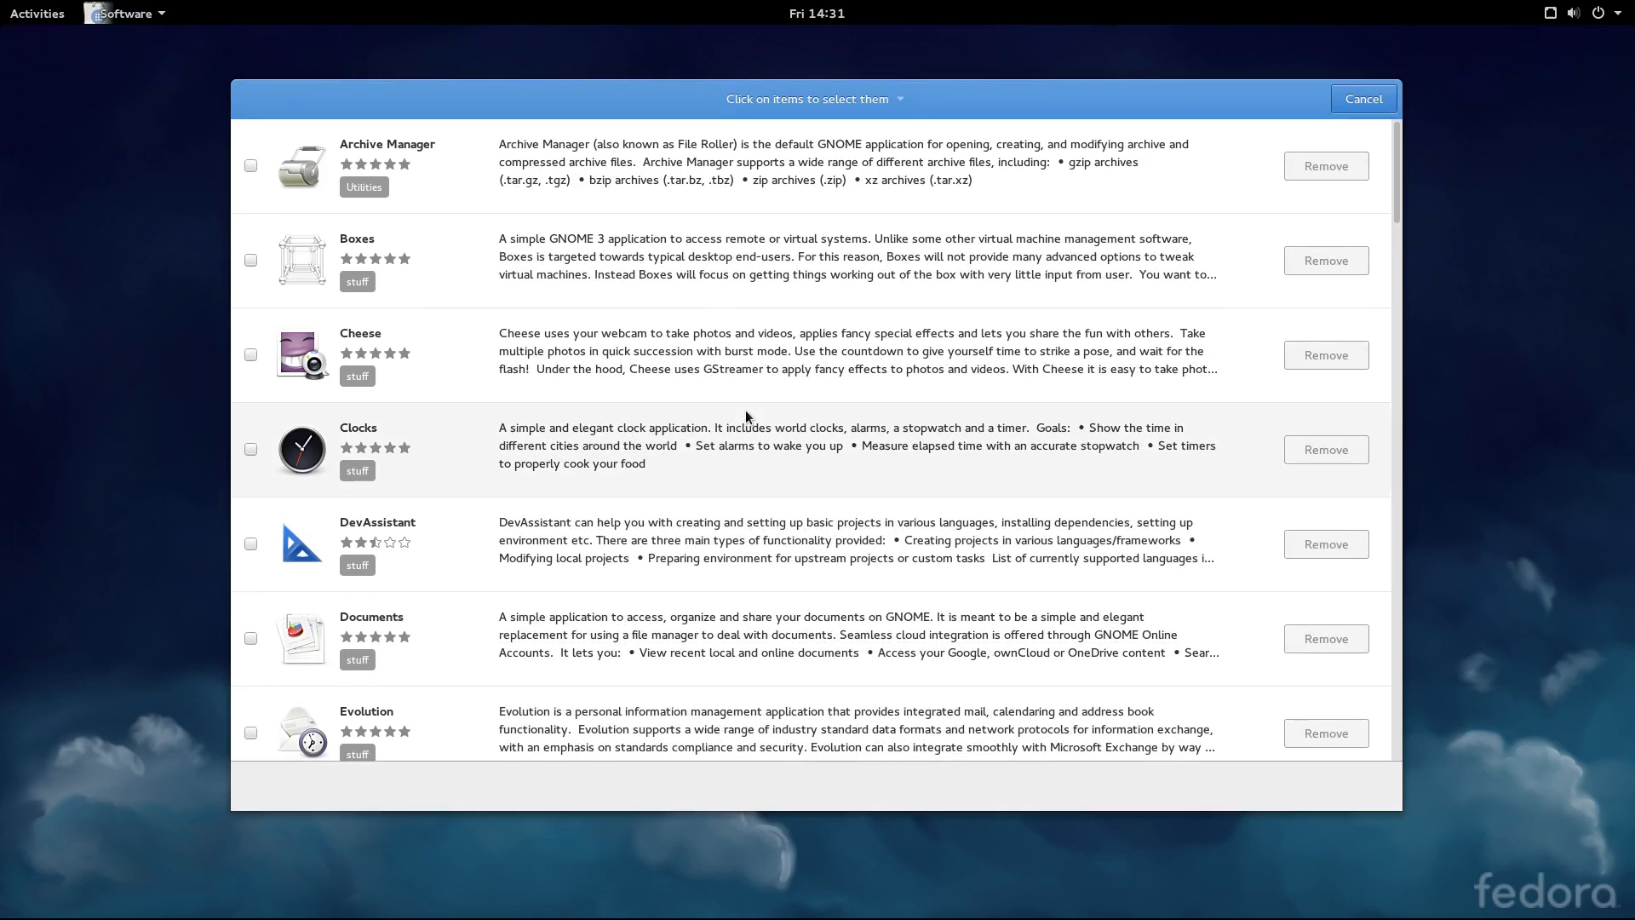
pyautogui.scroll(-5, 351, 573)
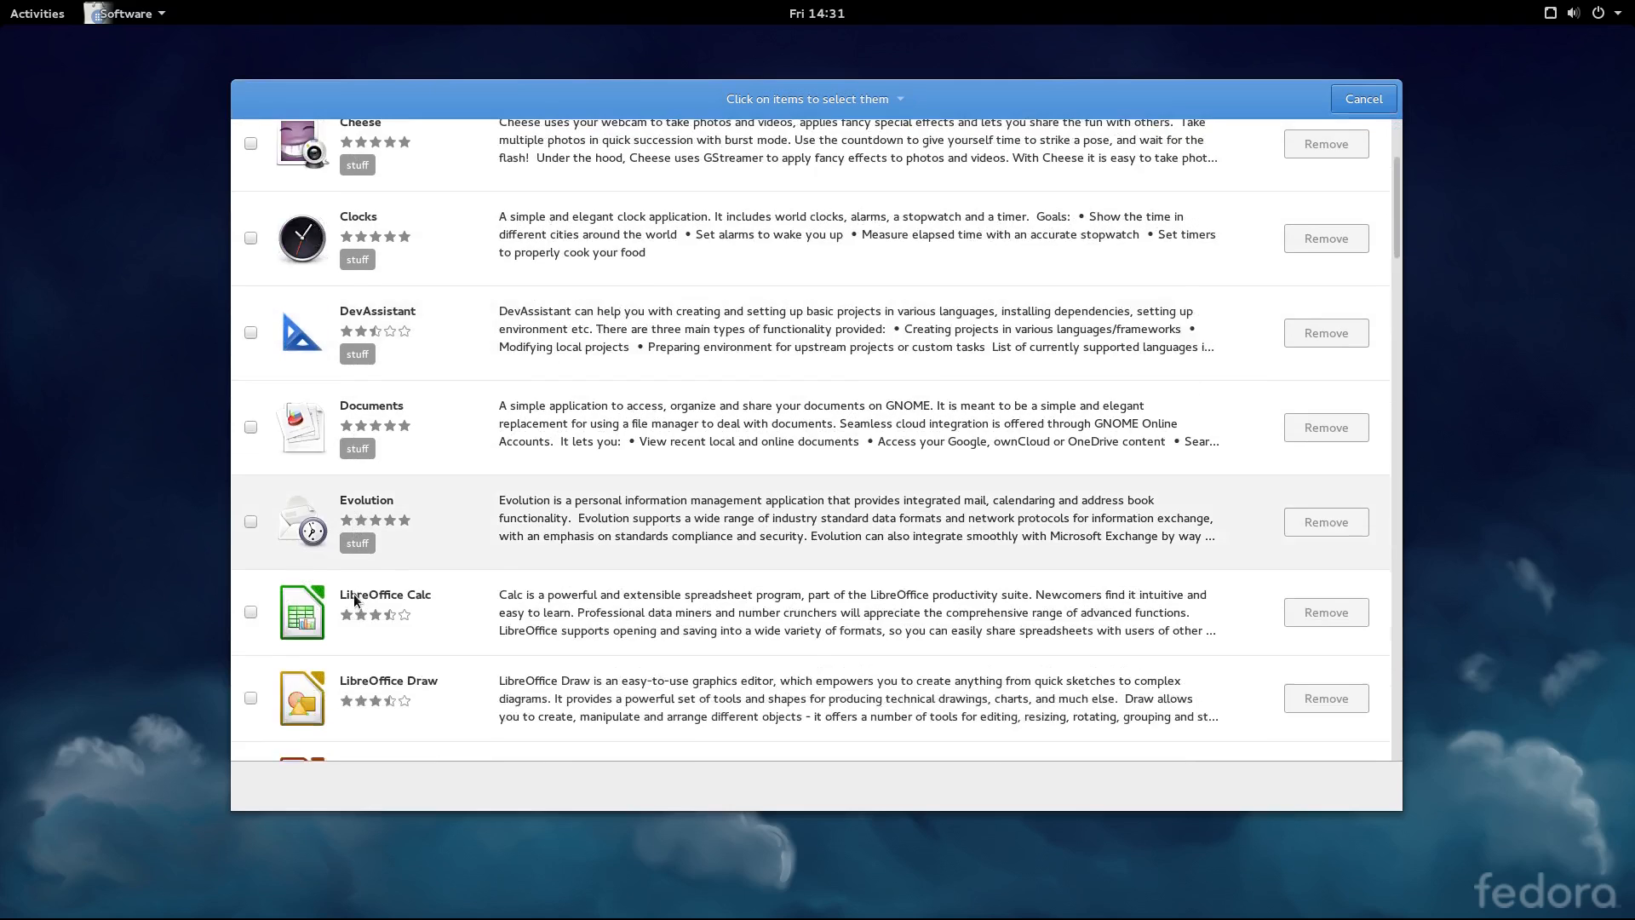
pyautogui.scroll(5, 354, 596)
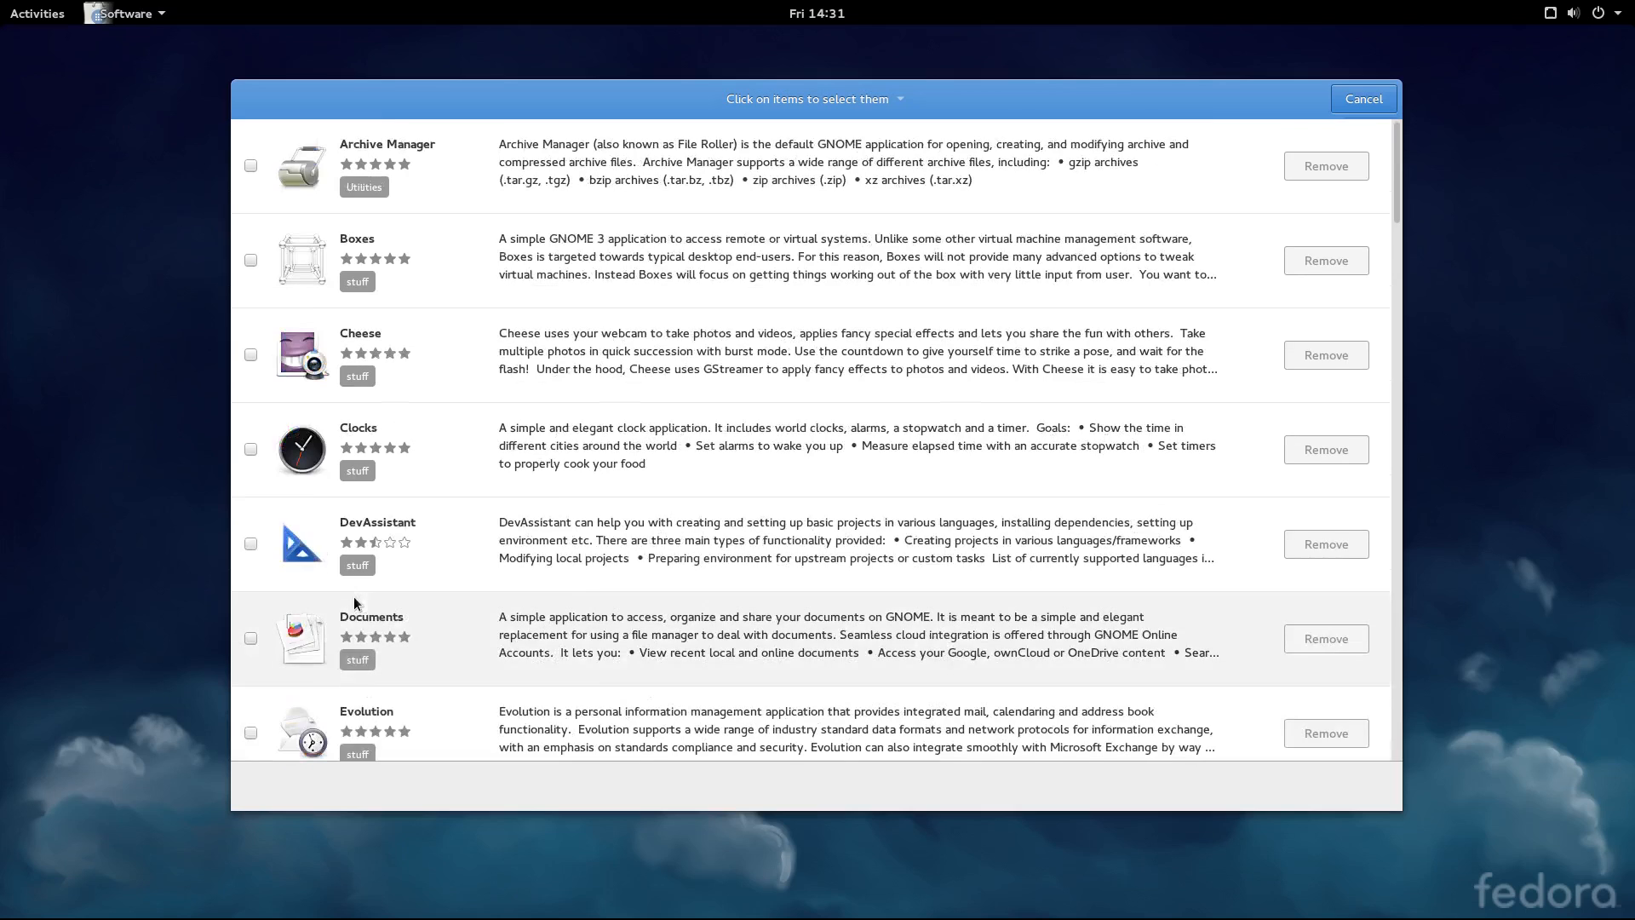
pyautogui.click(241, 260)
pyautogui.click(250, 354)
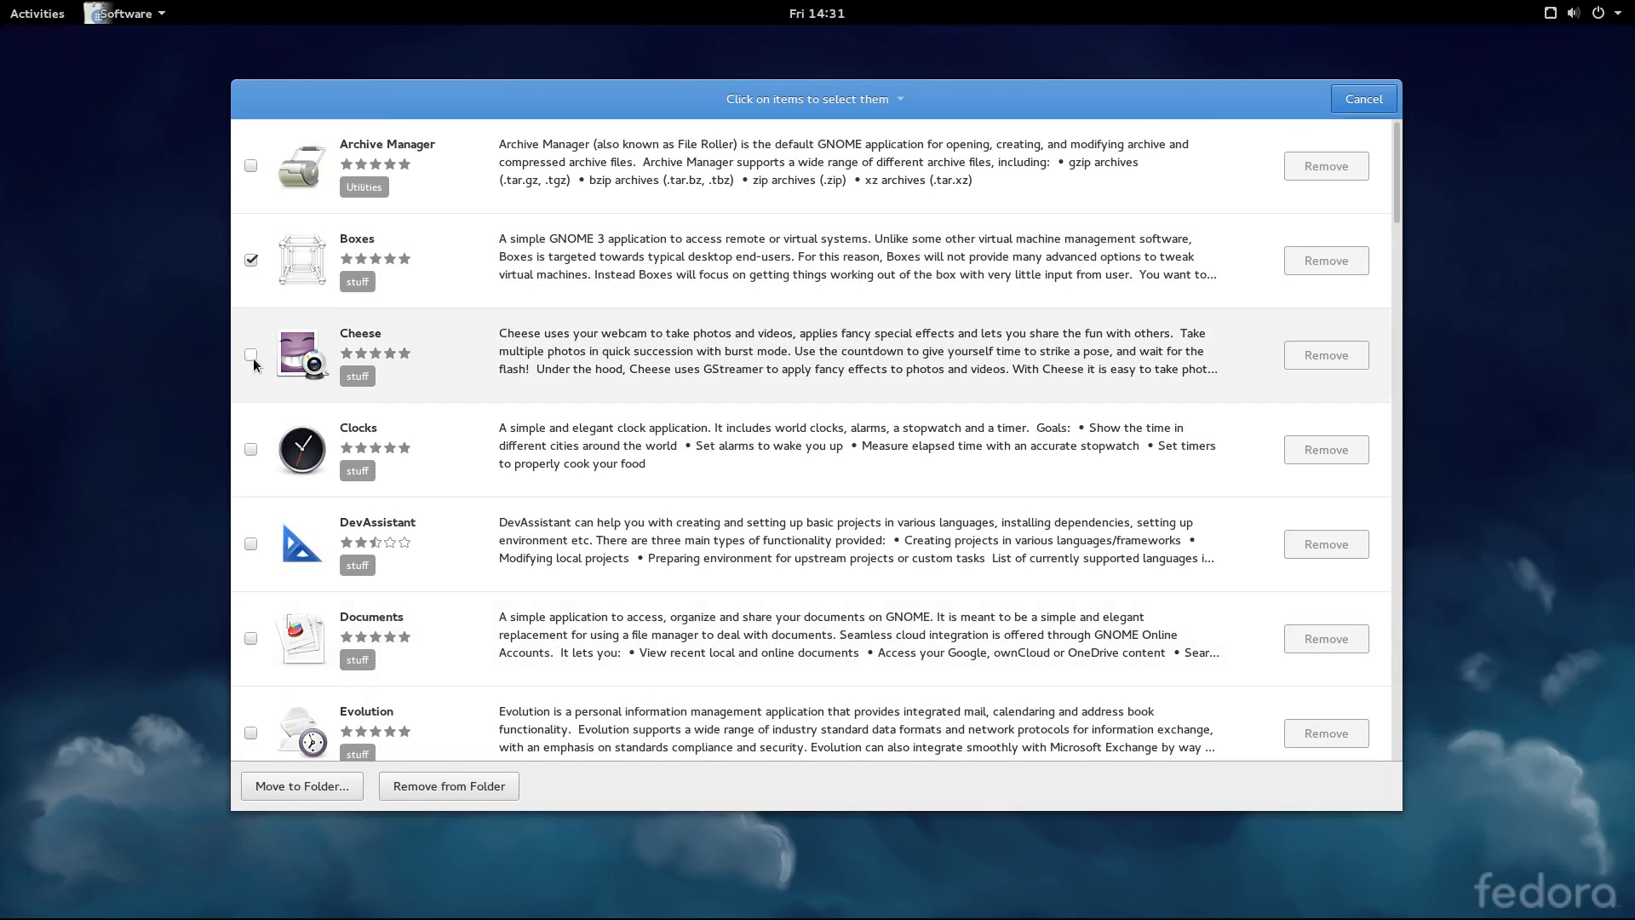
pyautogui.click(250, 449)
pyautogui.click(253, 543)
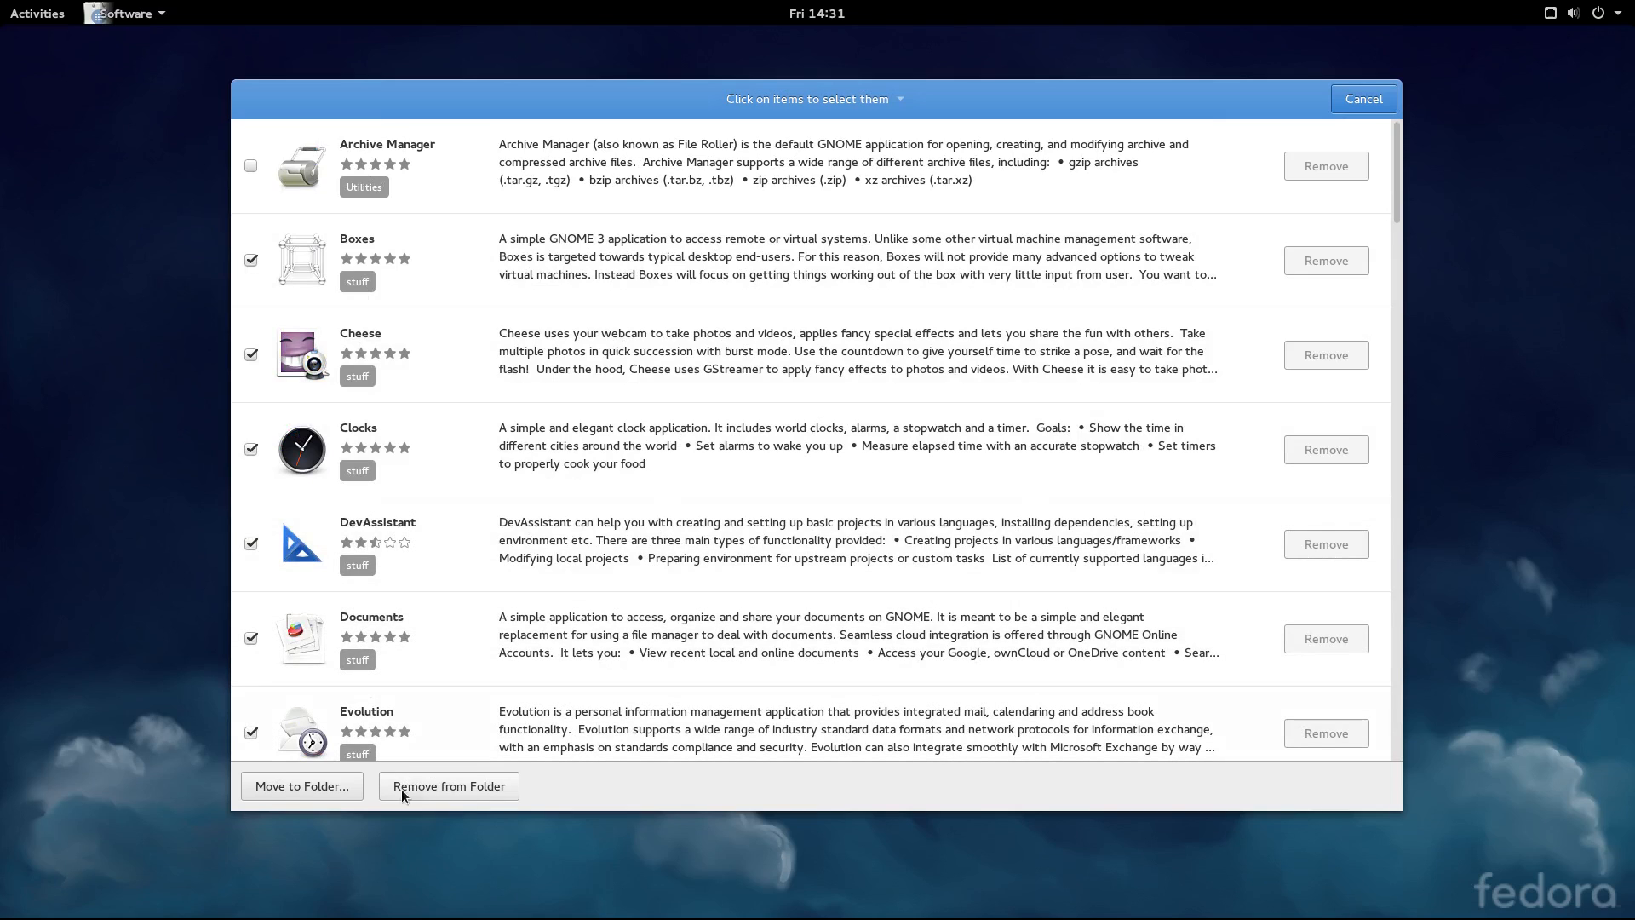
pyautogui.click(459, 790)
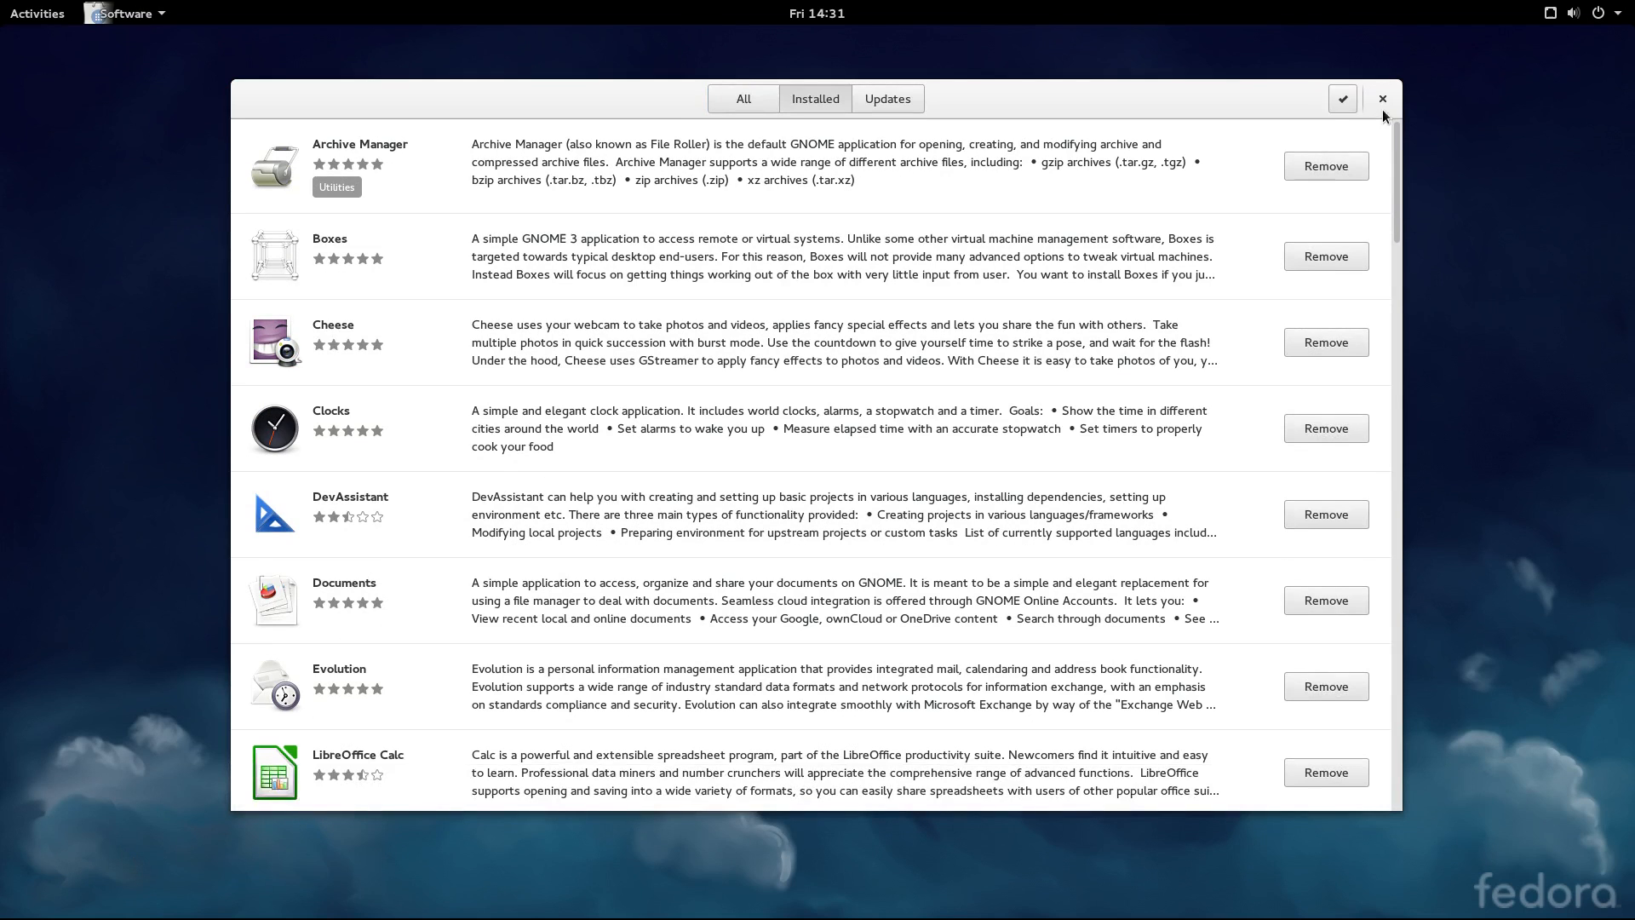
# Close Software and check how the applications are arranged in the application grid.
pyautogui.click(1383, 99)
pyautogui.moveTo(2, 2)
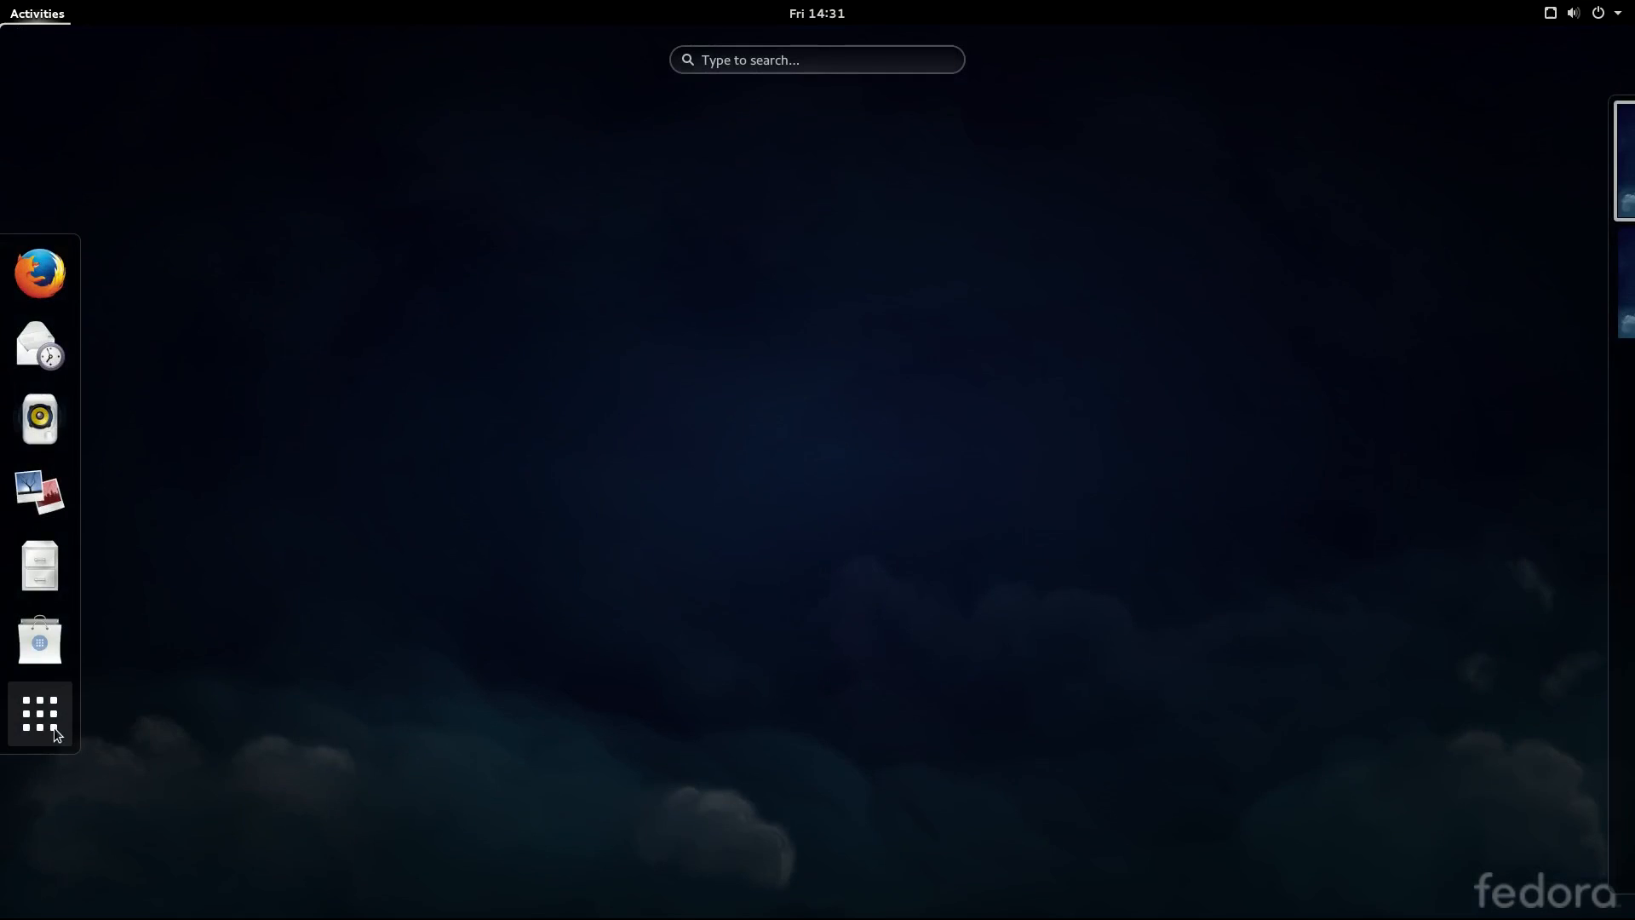
pyautogui.scroll(-1, 729, 451)
pyautogui.scroll(1, 729, 420)
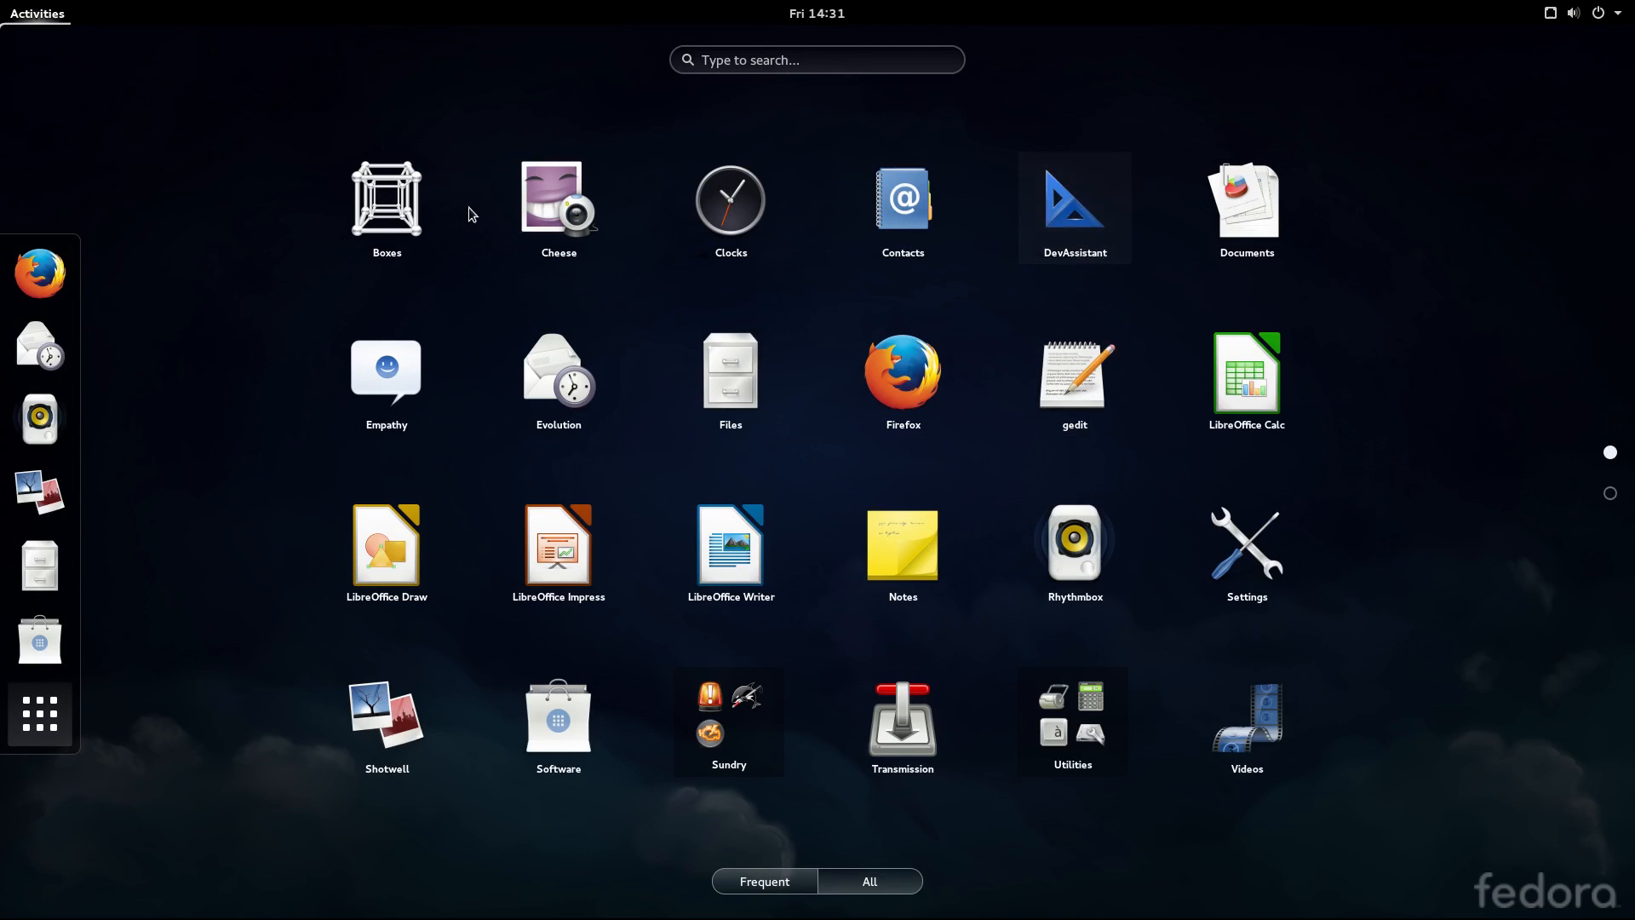
# Reopen Software, search the catalogue for "vl", then clear the search and close Software.
pyautogui.click(39, 641)
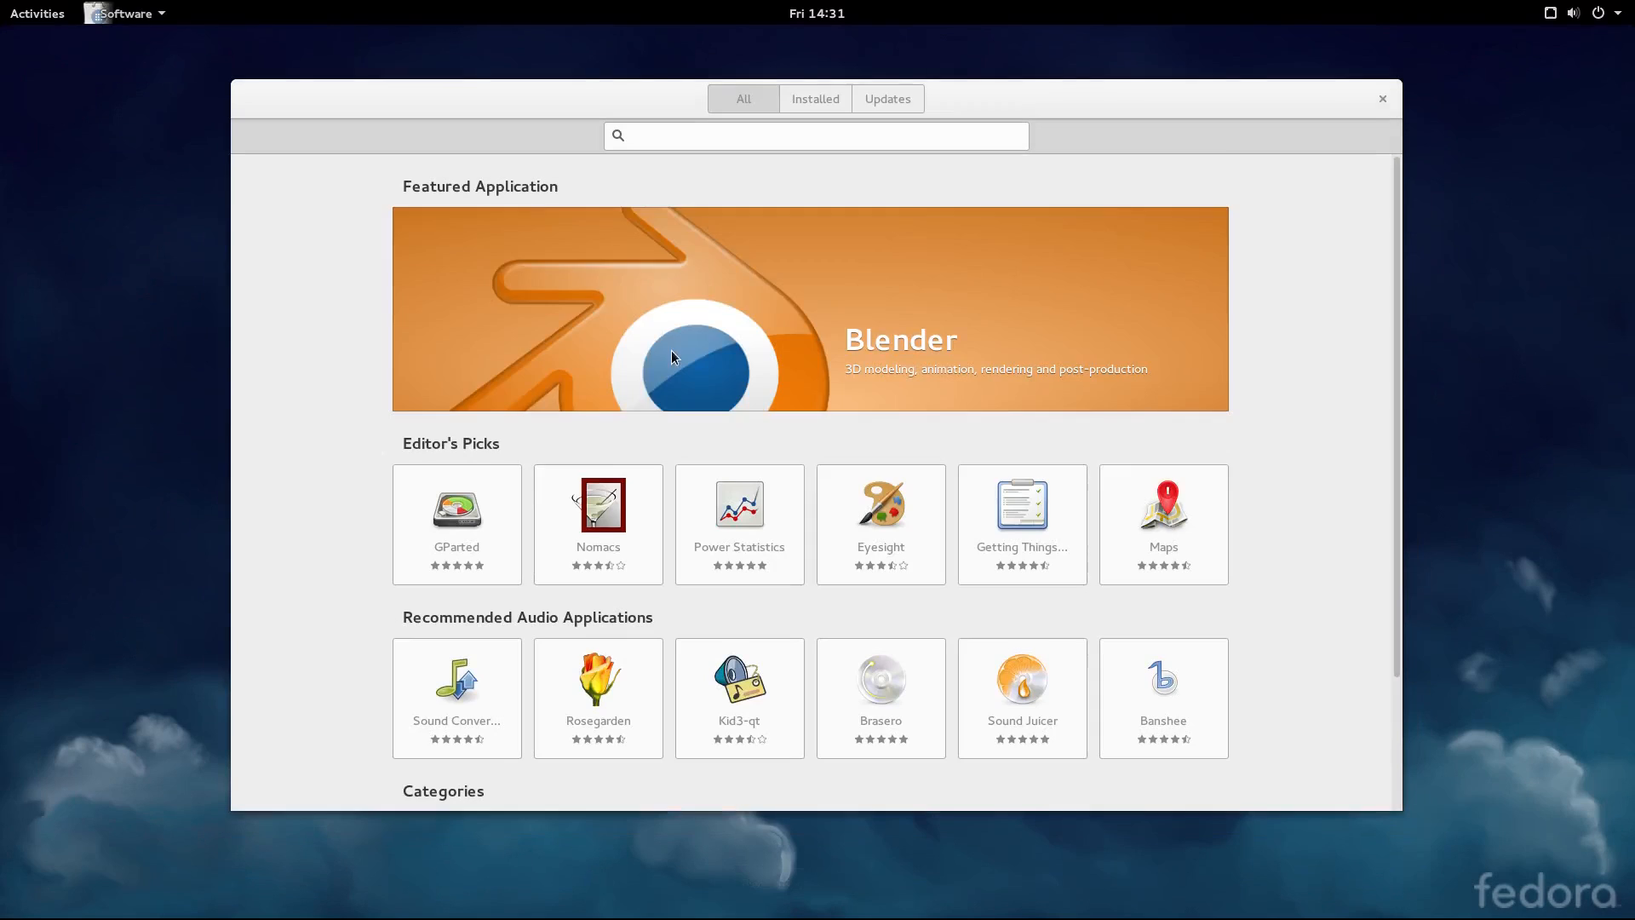
pyautogui.click(726, 135)
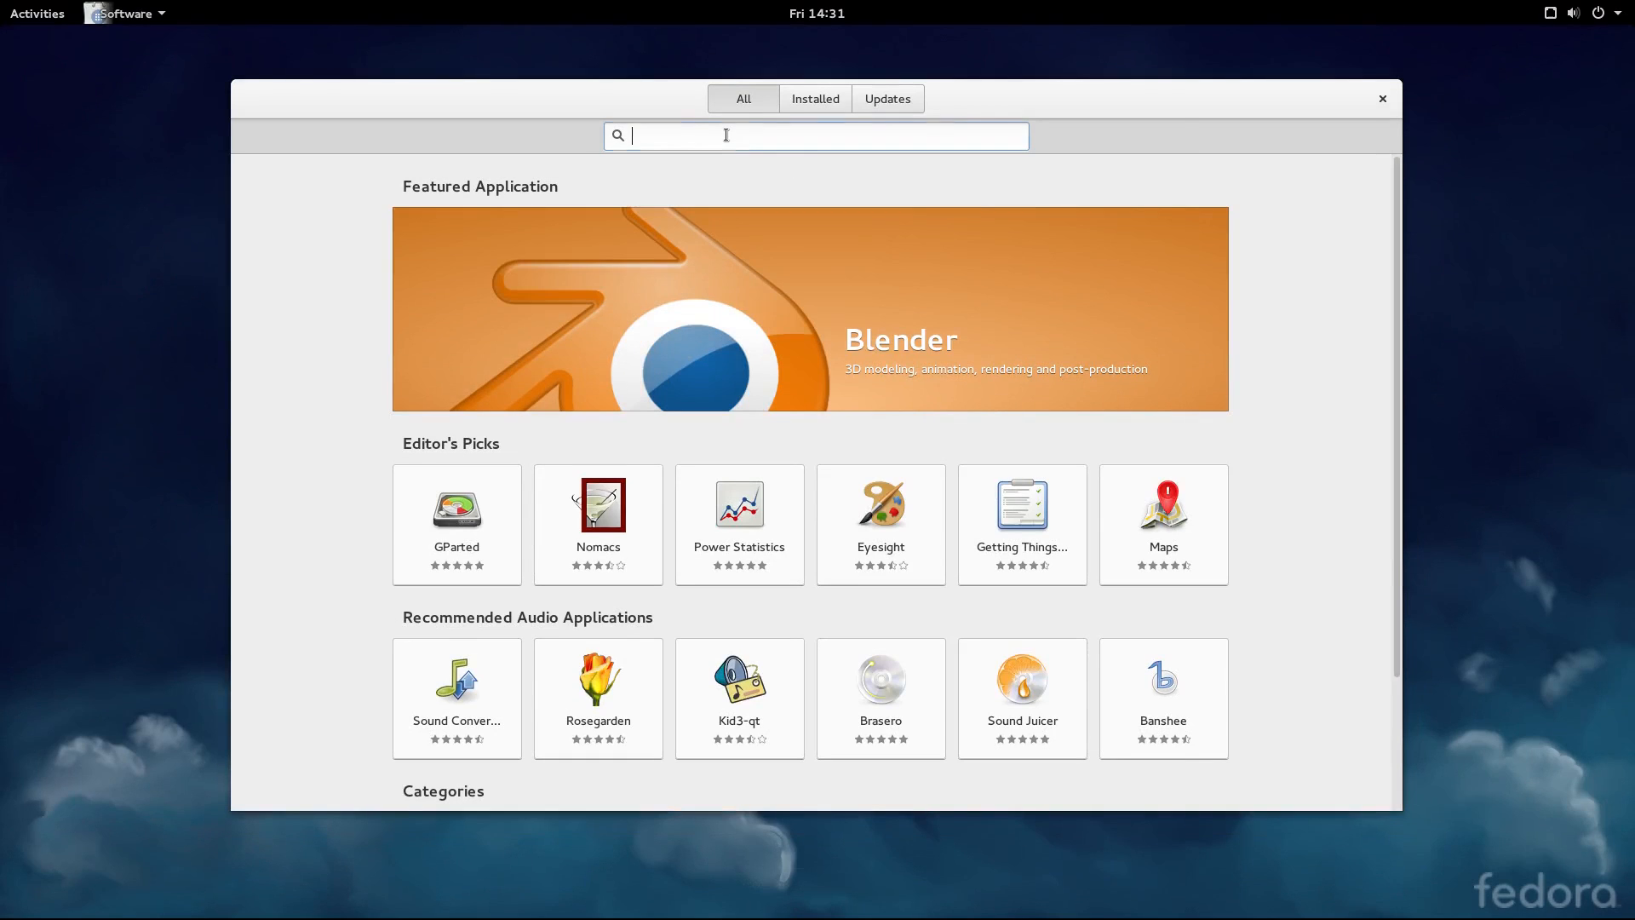
pyautogui.write('vl')
pyautogui.click(726, 136)
pyautogui.press('BackSpace')
pyautogui.press('BackSpace')
pyautogui.press('BackSpace')
pyautogui.click(1383, 99)
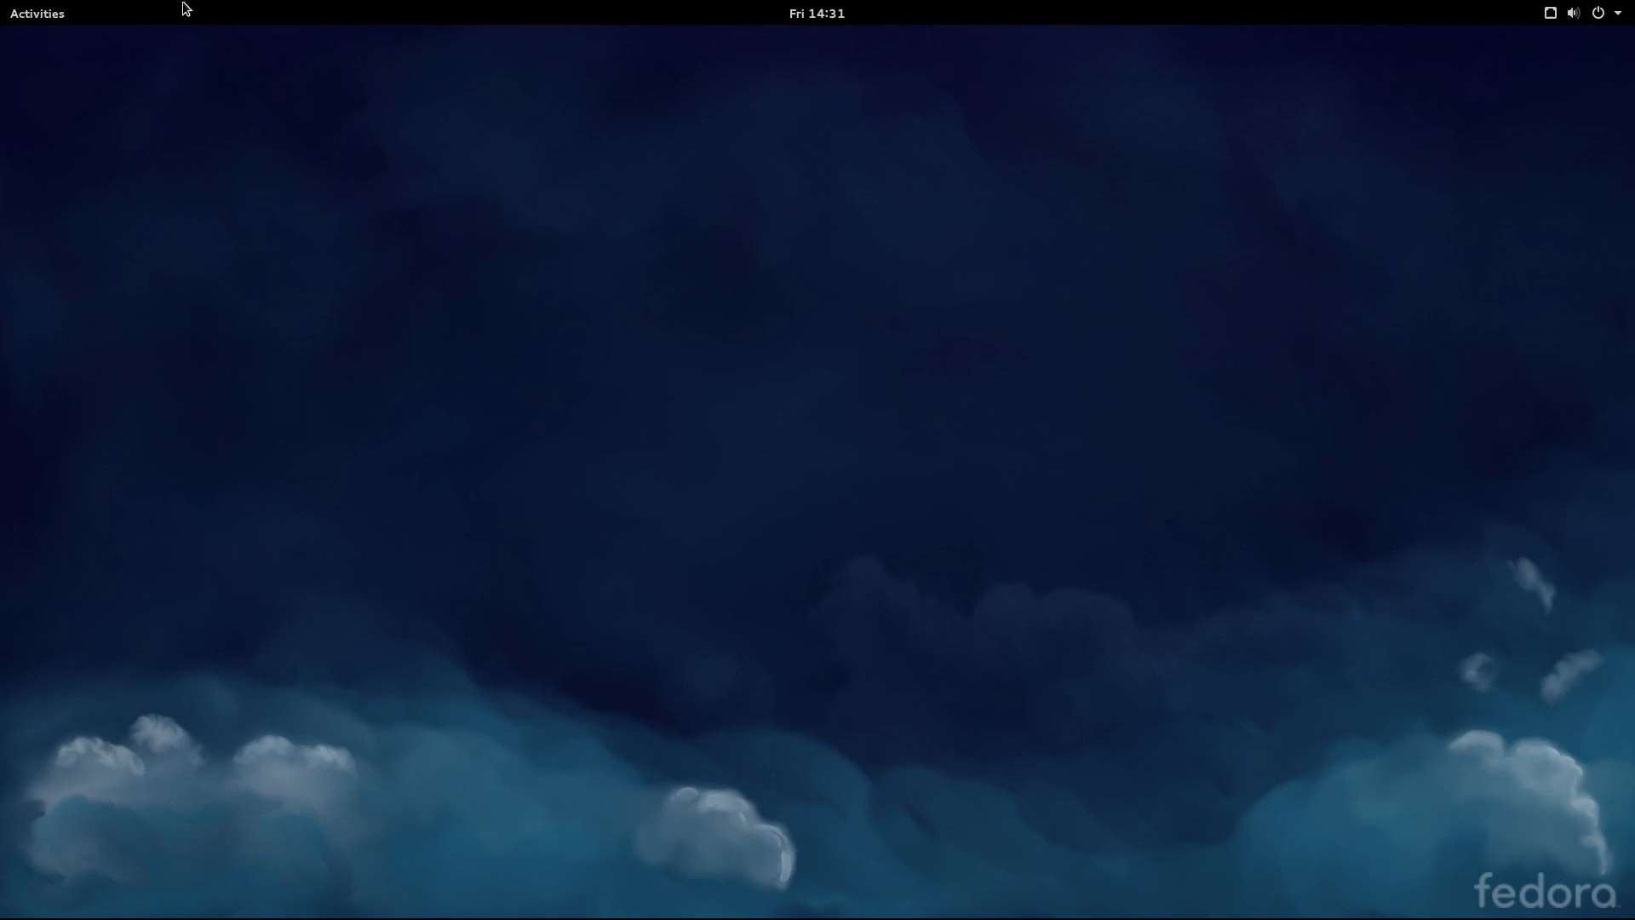
# Switch to Firefox, search Google for "fedy" and open the "Fedy - Tweak your Fedora" page.
pyautogui.click(63, 13)
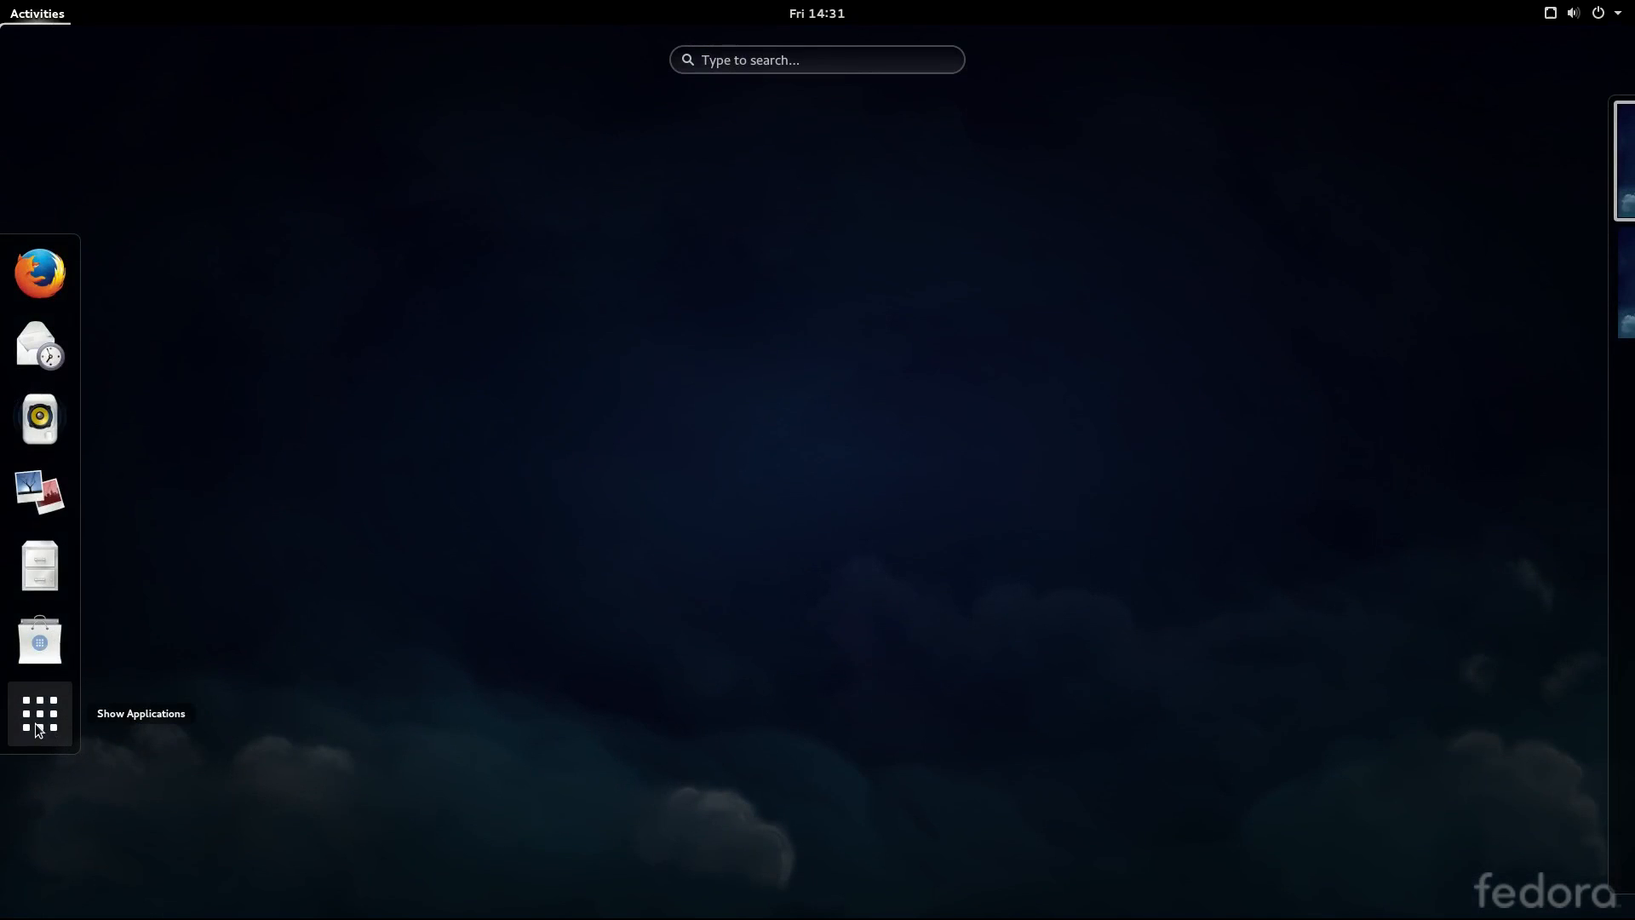
pyautogui.click(40, 273)
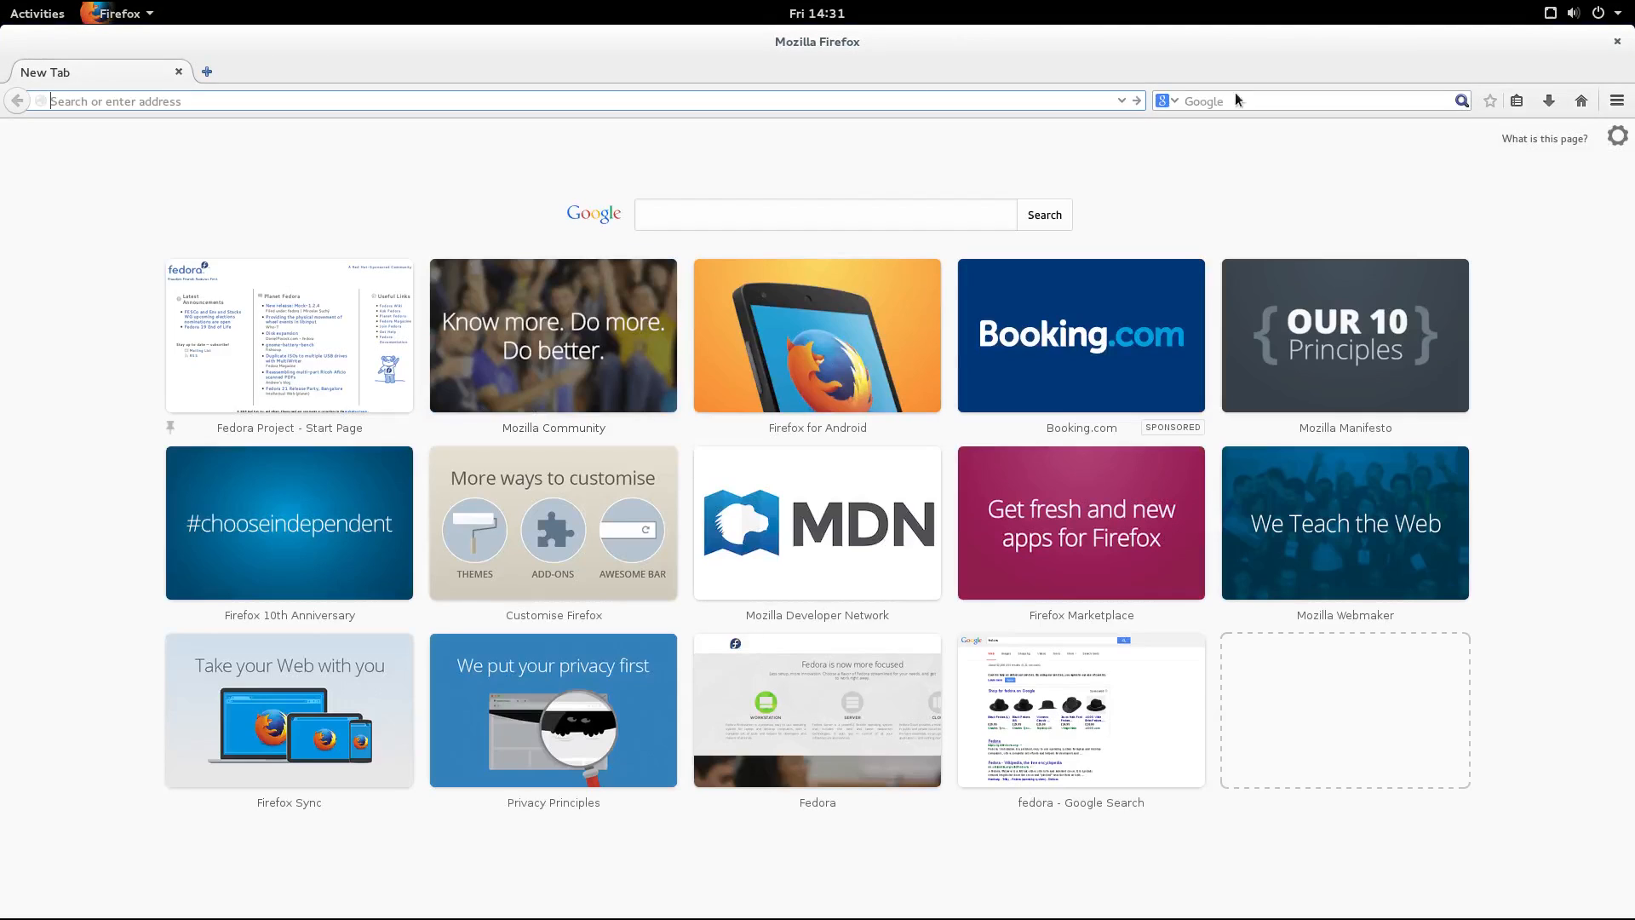
pyautogui.click(1230, 102)
pyautogui.write('fedy')
pyautogui.press('Return')
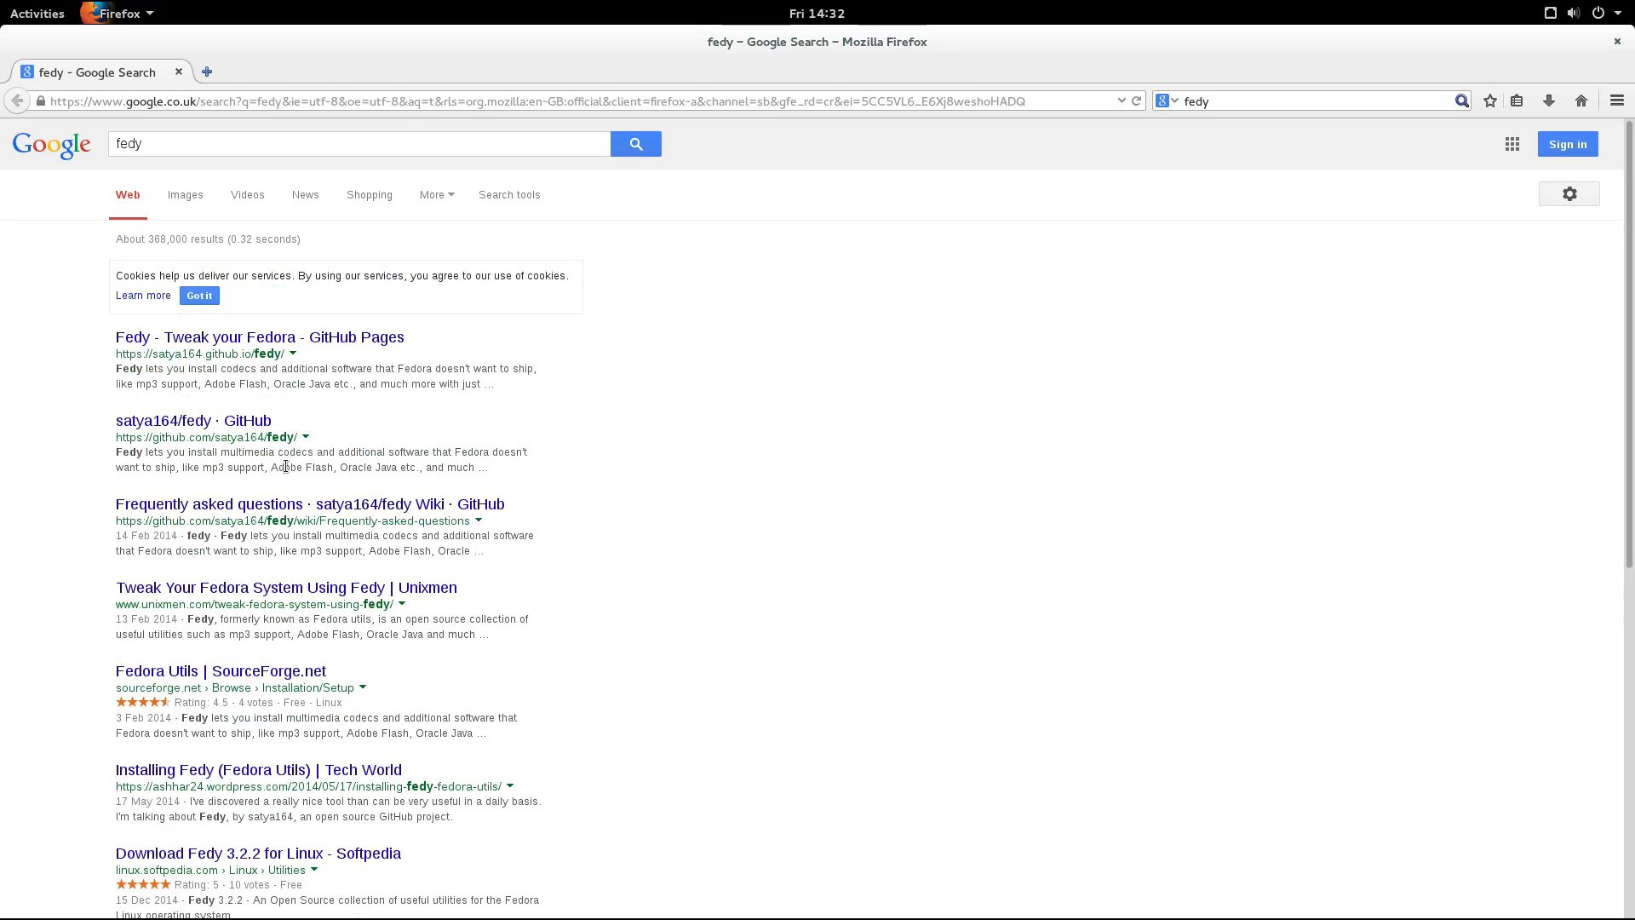
pyautogui.click(257, 338)
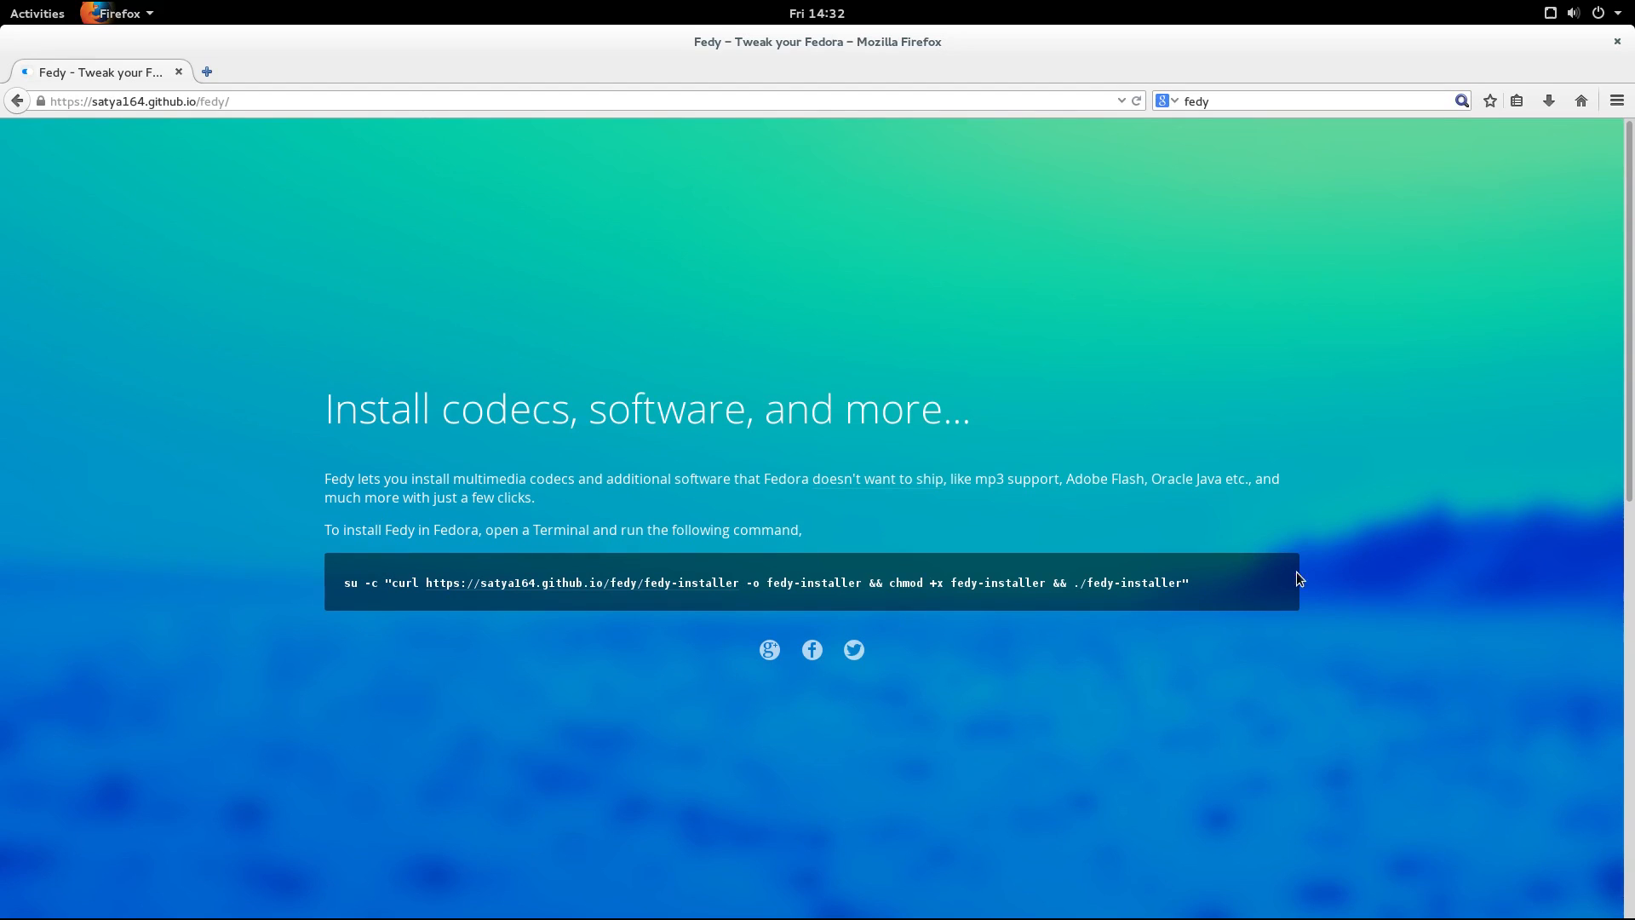
# Copy the complete Fedy installation command from the page and briefly look over the rest of the page.
pyautogui.moveTo(1207, 584); pyautogui.dragTo(339, 681)
pyautogui.tripleClick(823, 571)
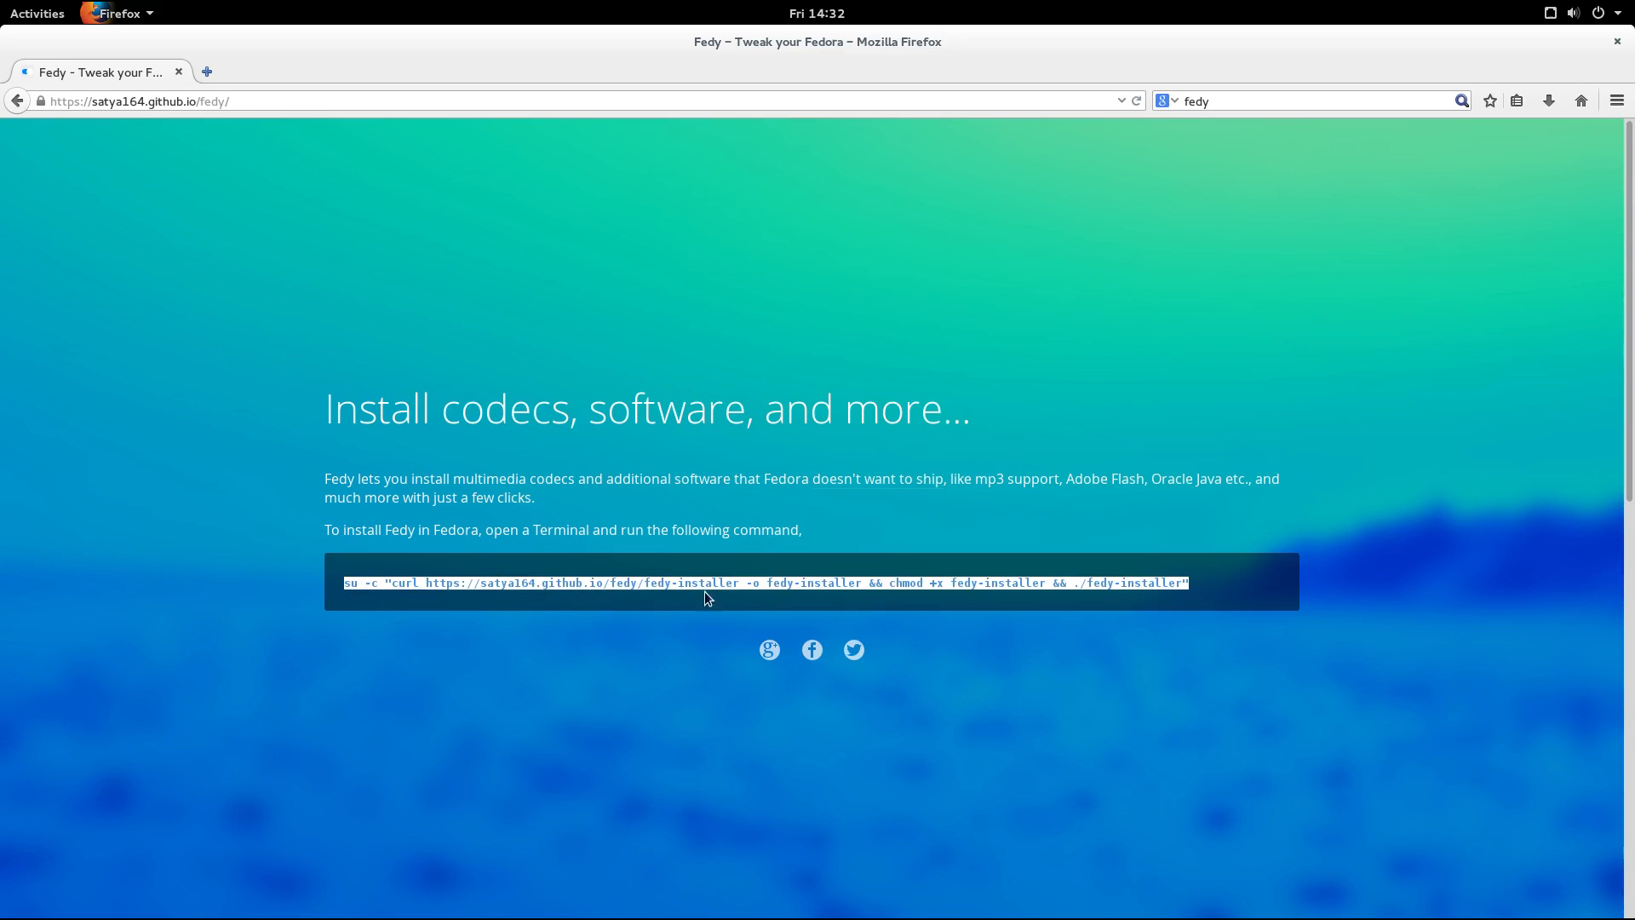
pyautogui.rightClick(800, 586)
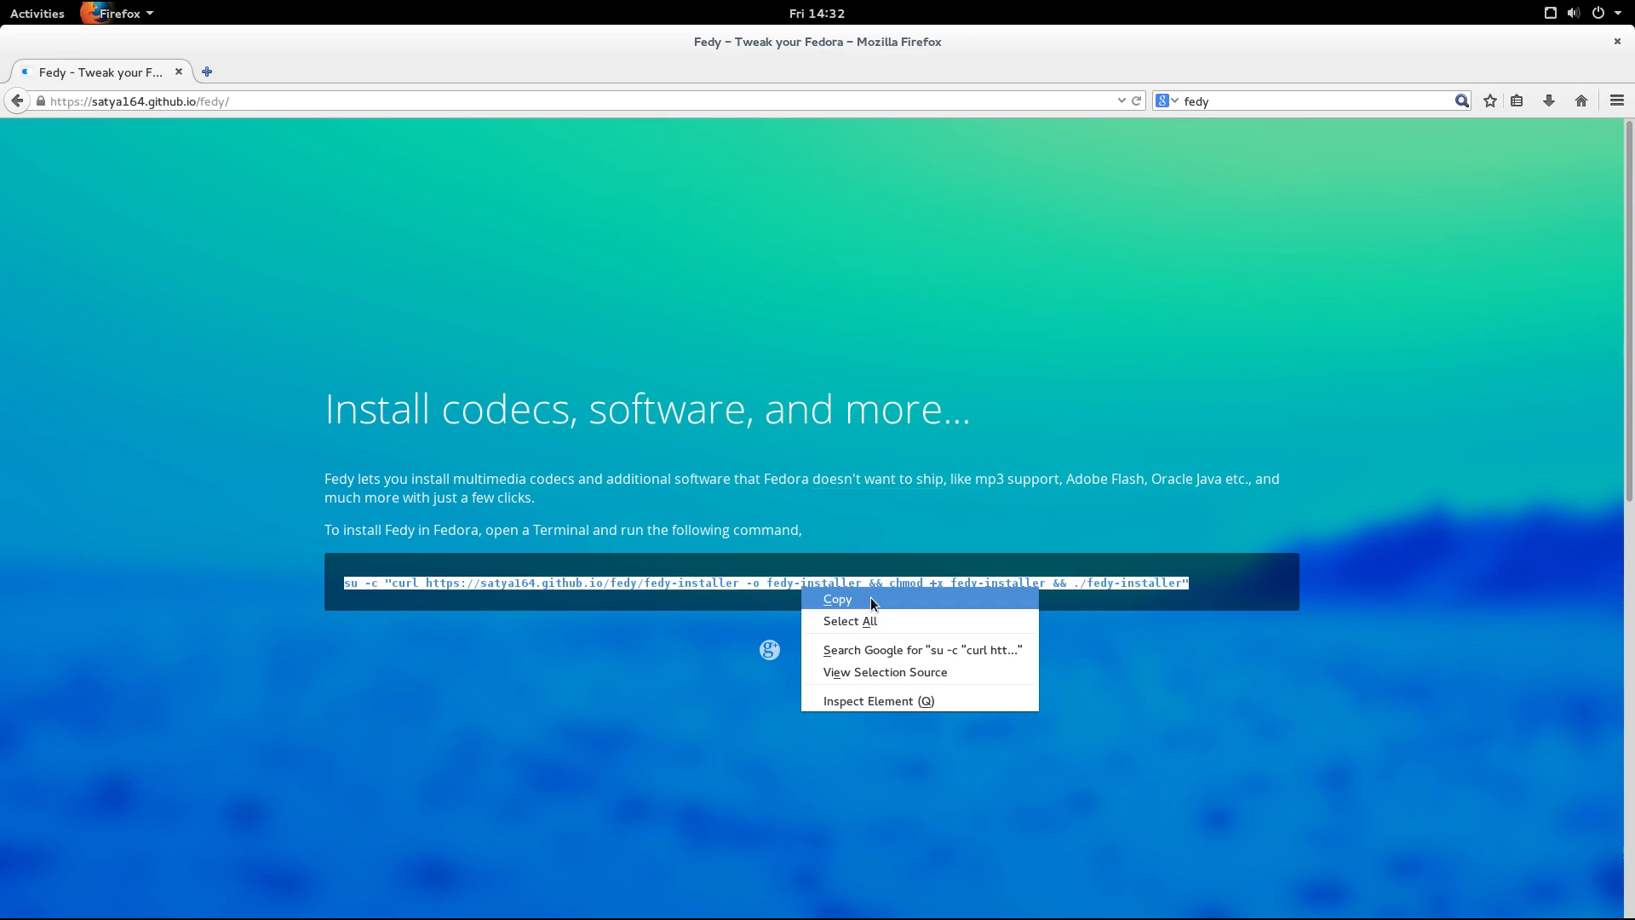
pyautogui.click(871, 598)
pyautogui.scroll(-10, 579, 640)
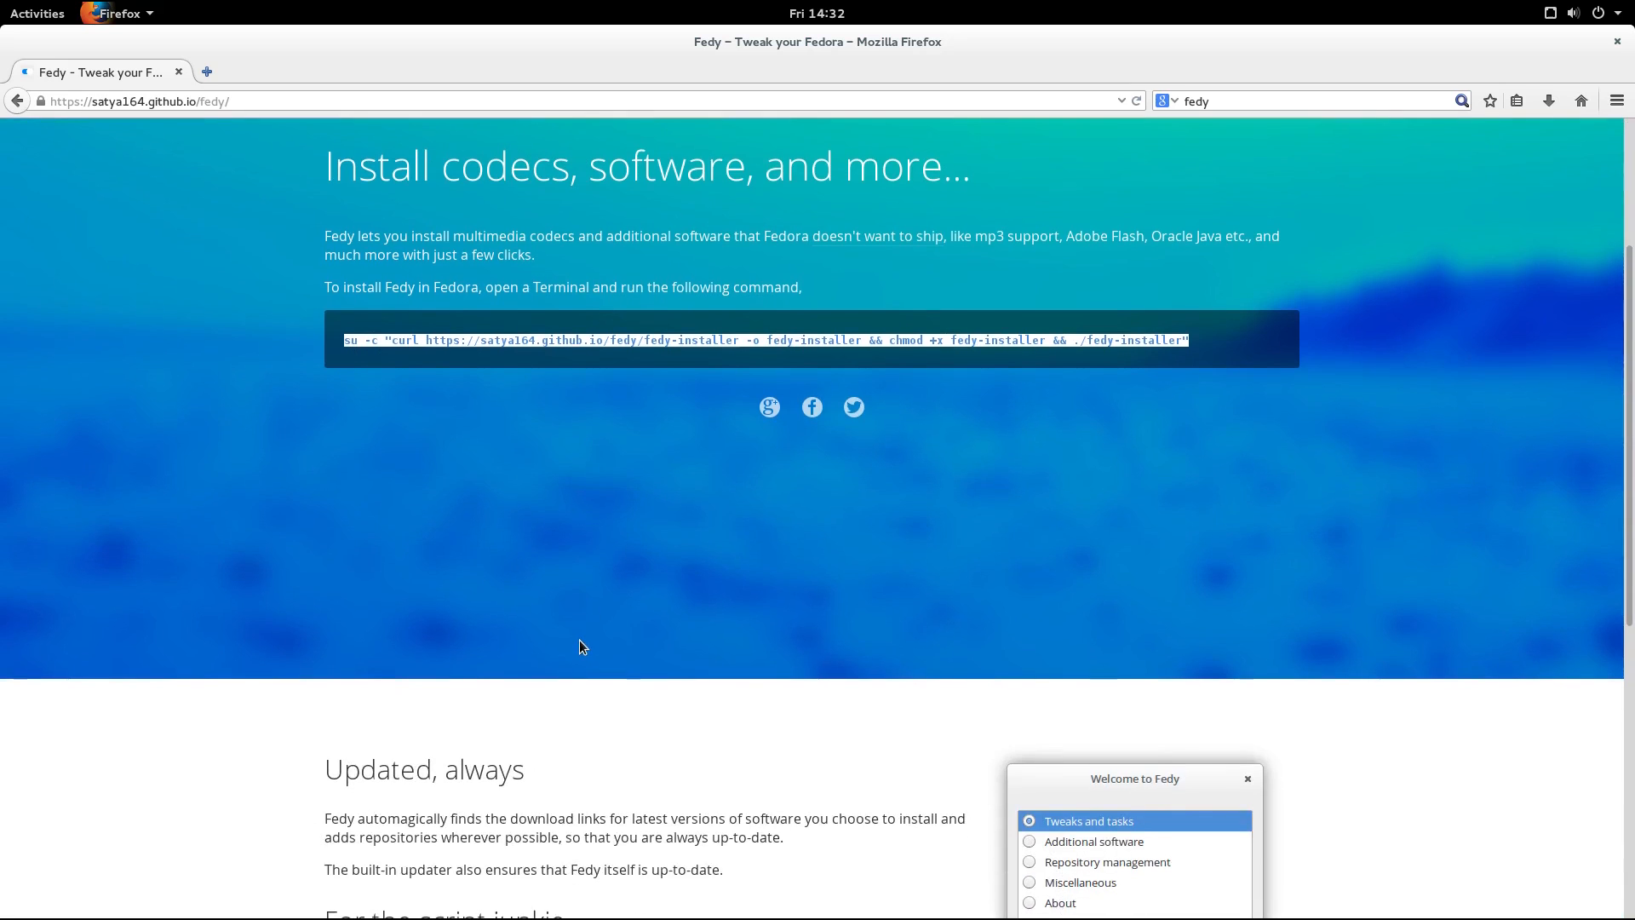
pyautogui.scroll(10, 692, 613)
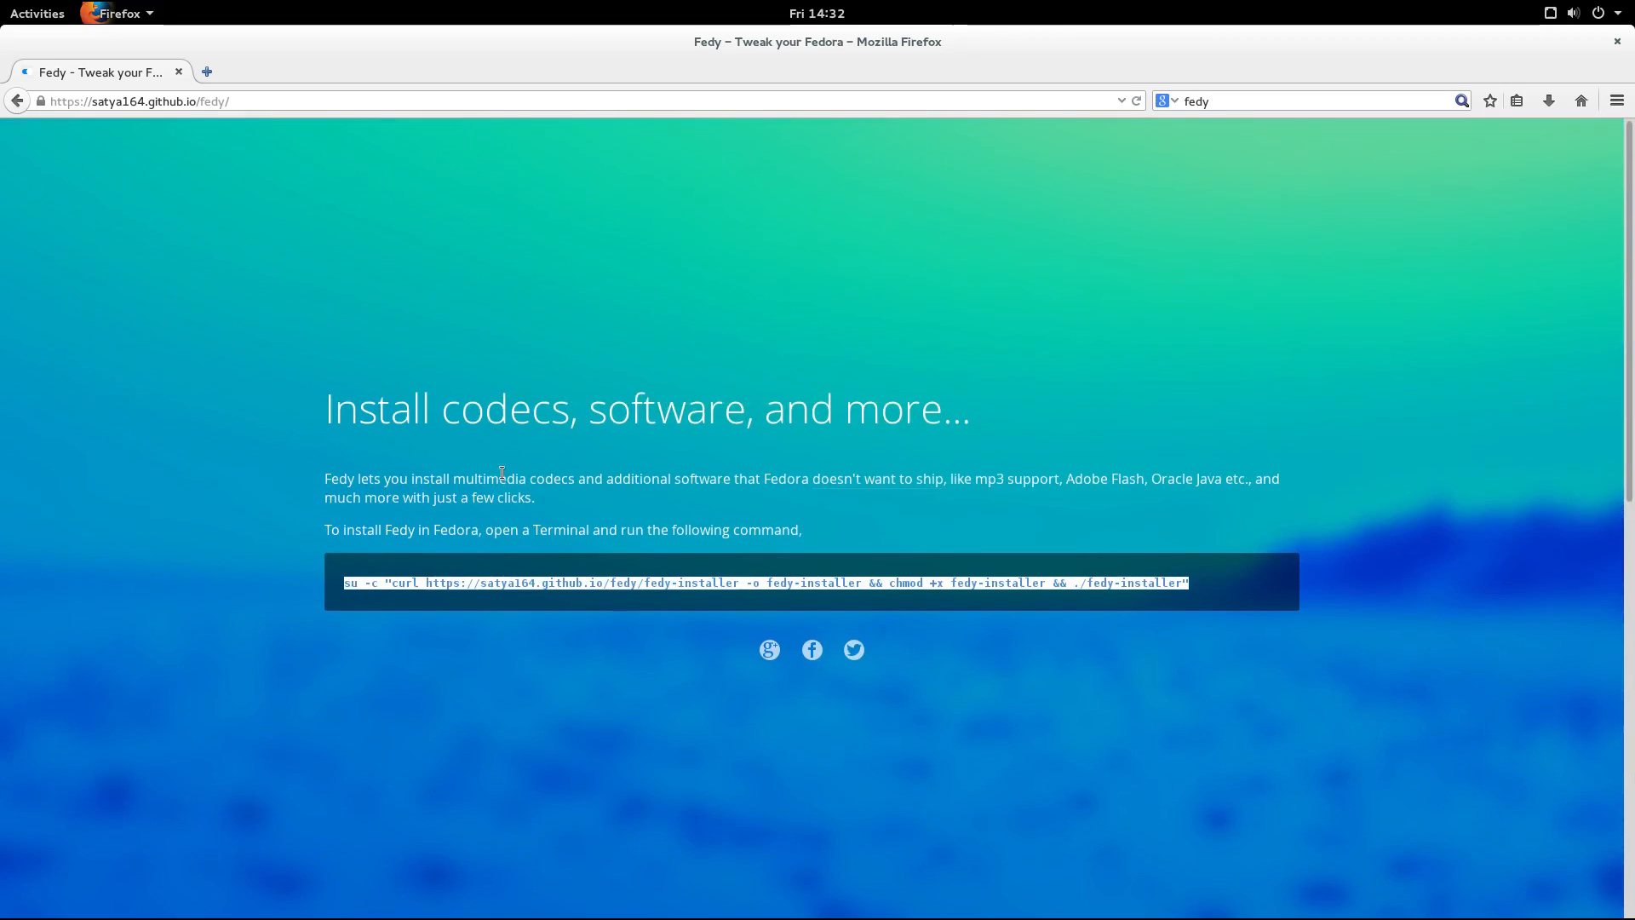
# Search the applications for "term" and open Terminal.
pyautogui.click(4, 10)
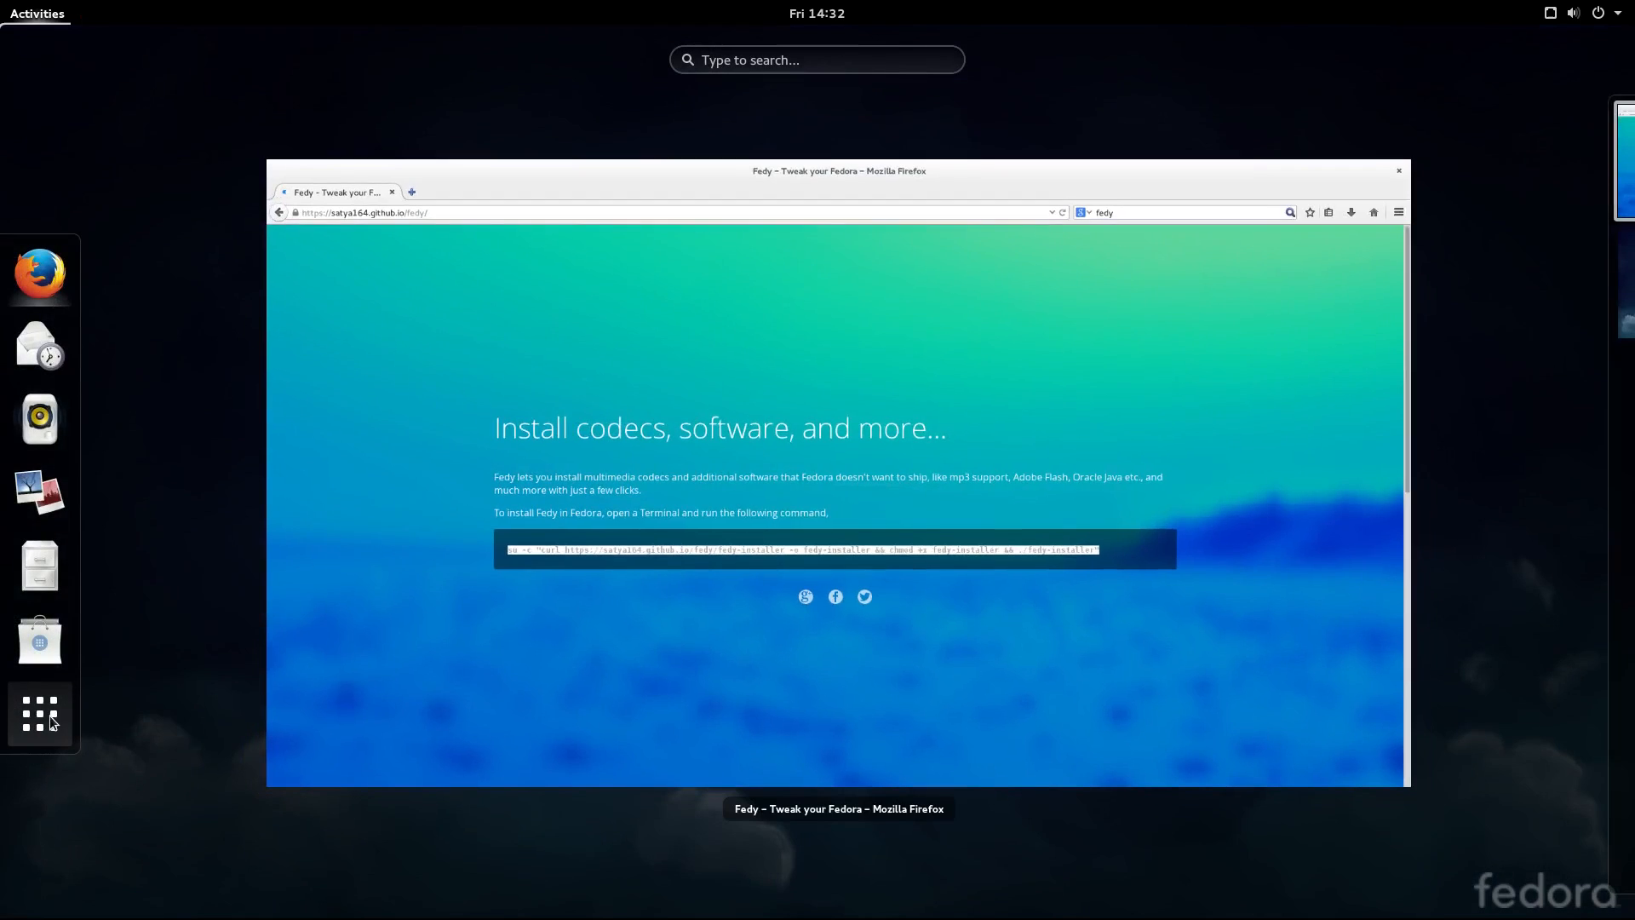
pyautogui.click(40, 714)
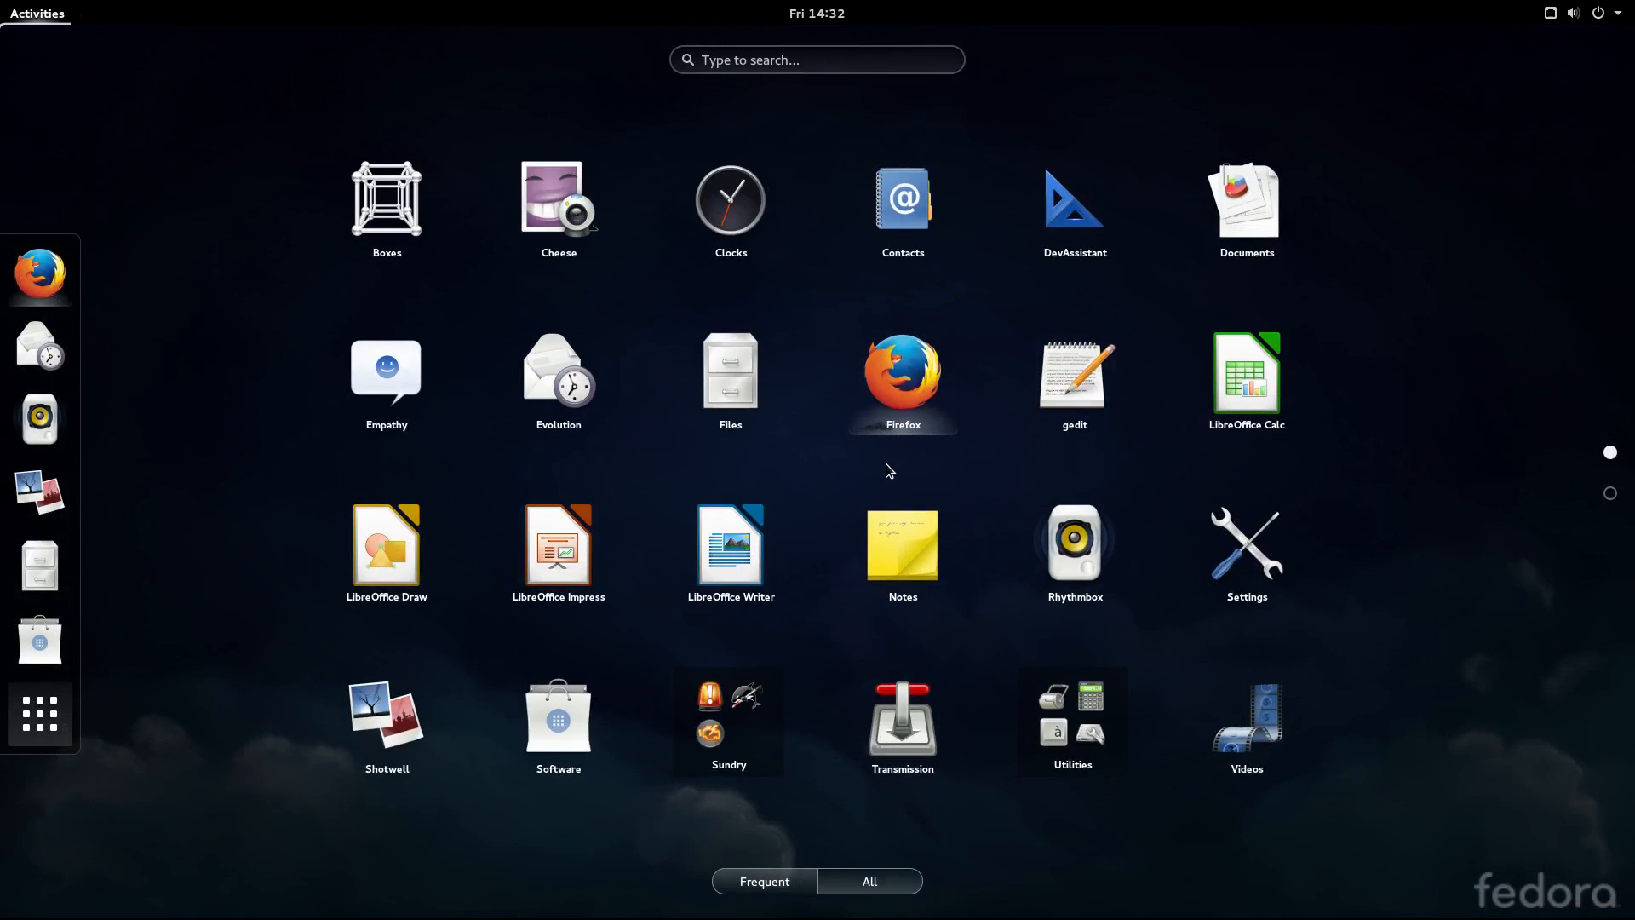
pyautogui.write('term')
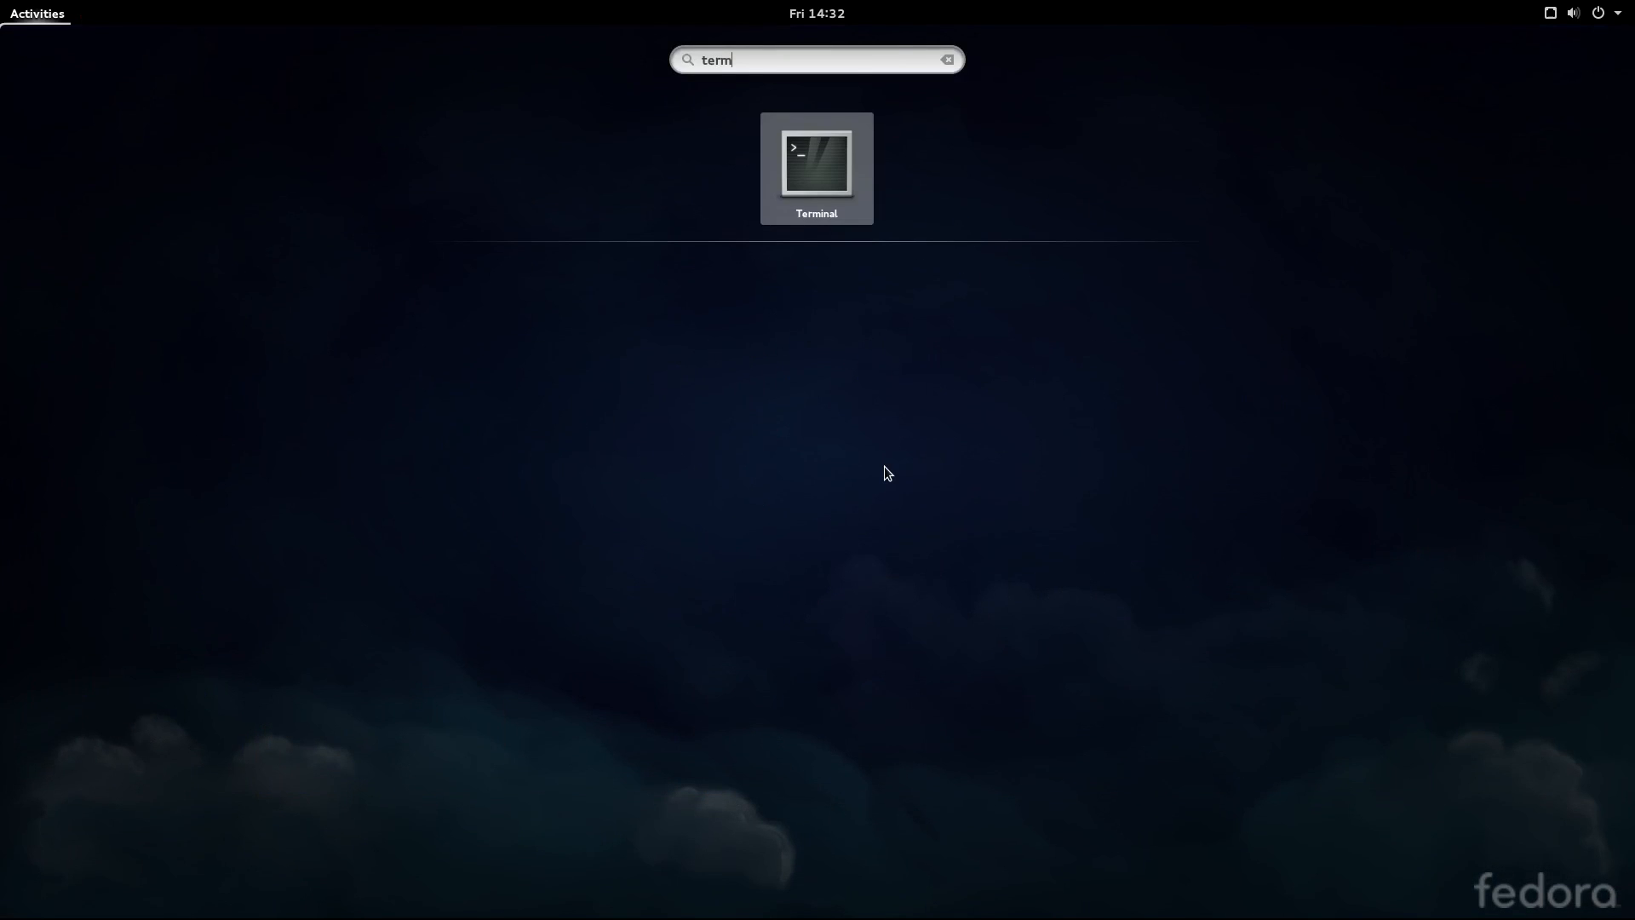
pyautogui.click(798, 182)
# Run the copied Fedy installation command in Terminal, authenticate with the root password, and close the Firefox window.
pyautogui.rightClick(219, 211)
pyautogui.click(262, 281)
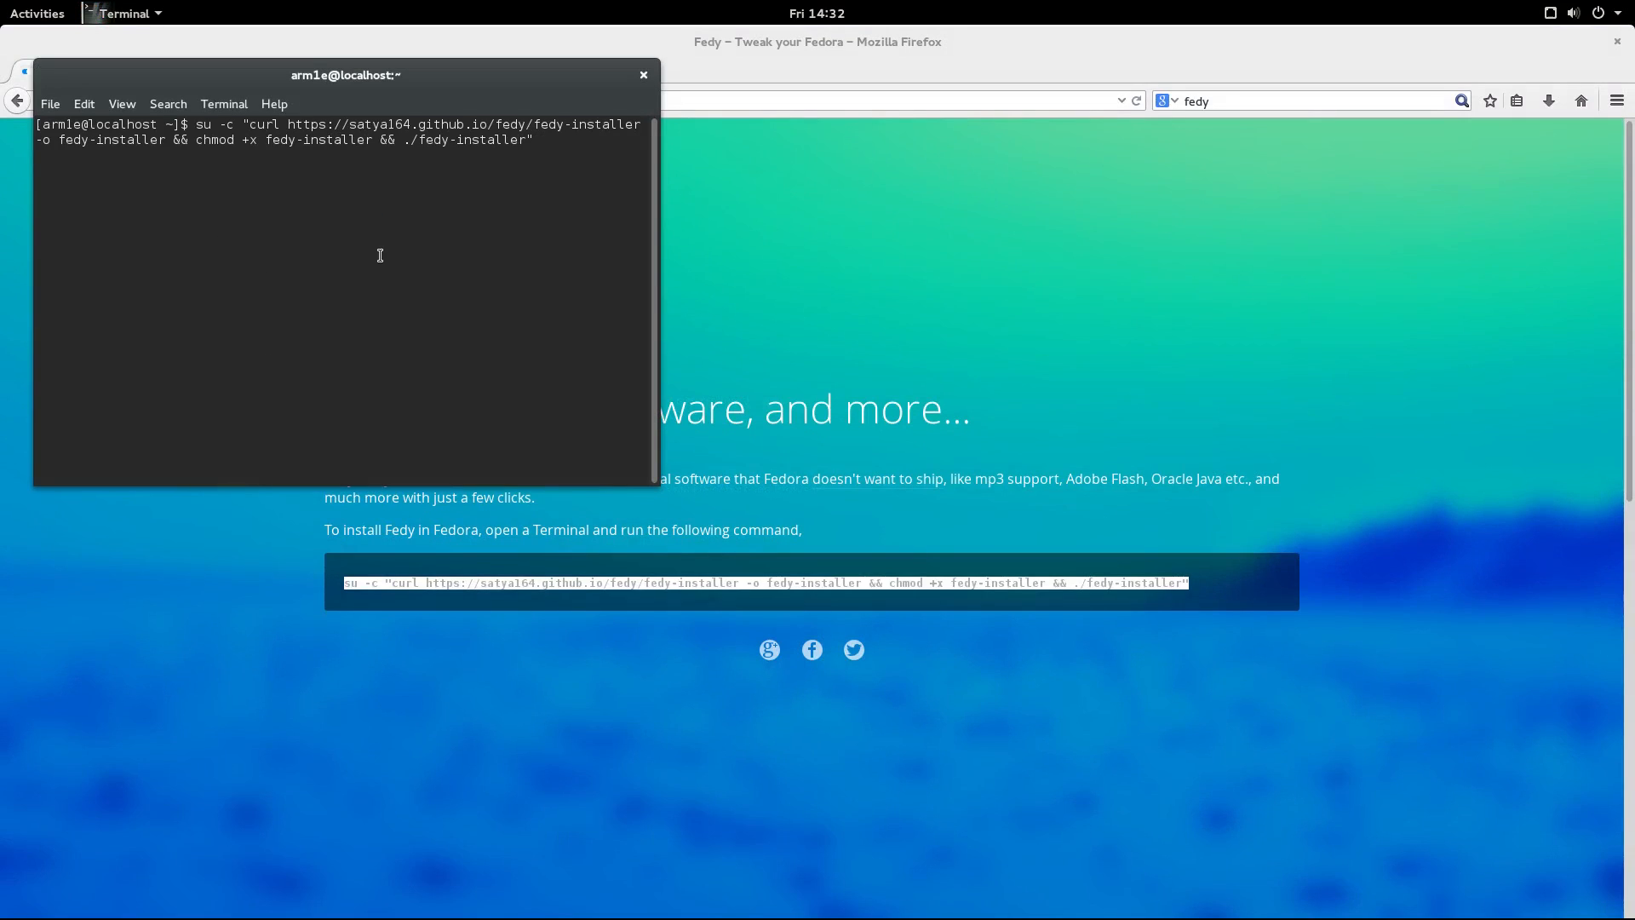
pyautogui.press('Return')
pyautogui.press('Return')
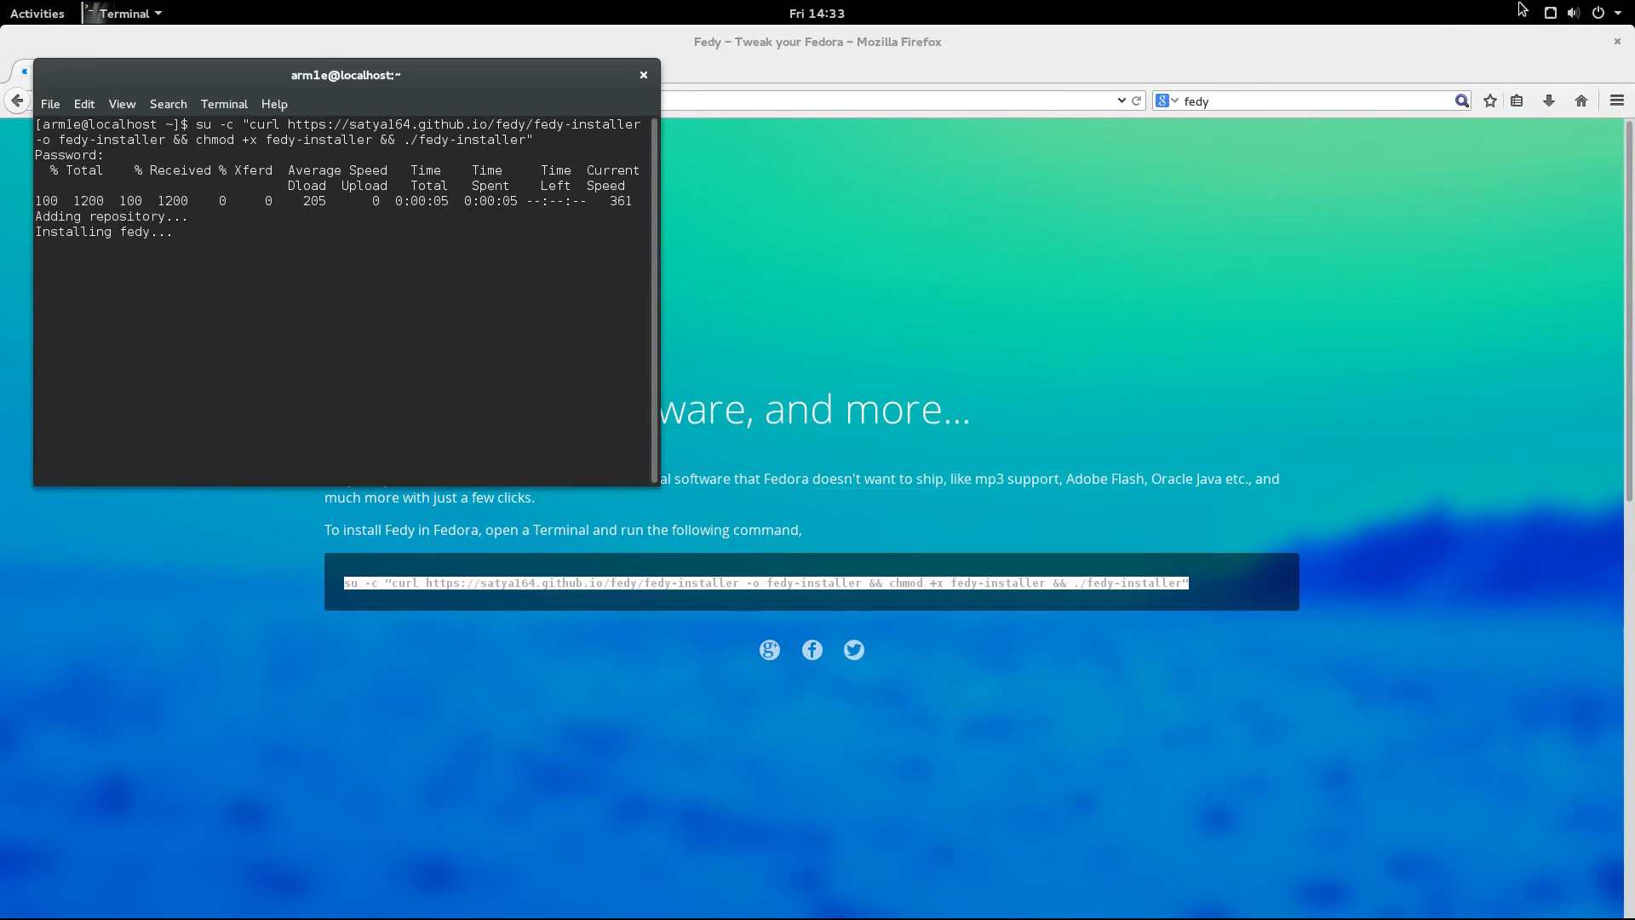
pyautogui.moveTo(1530, 47); pyautogui.dragTo(1295, 192)
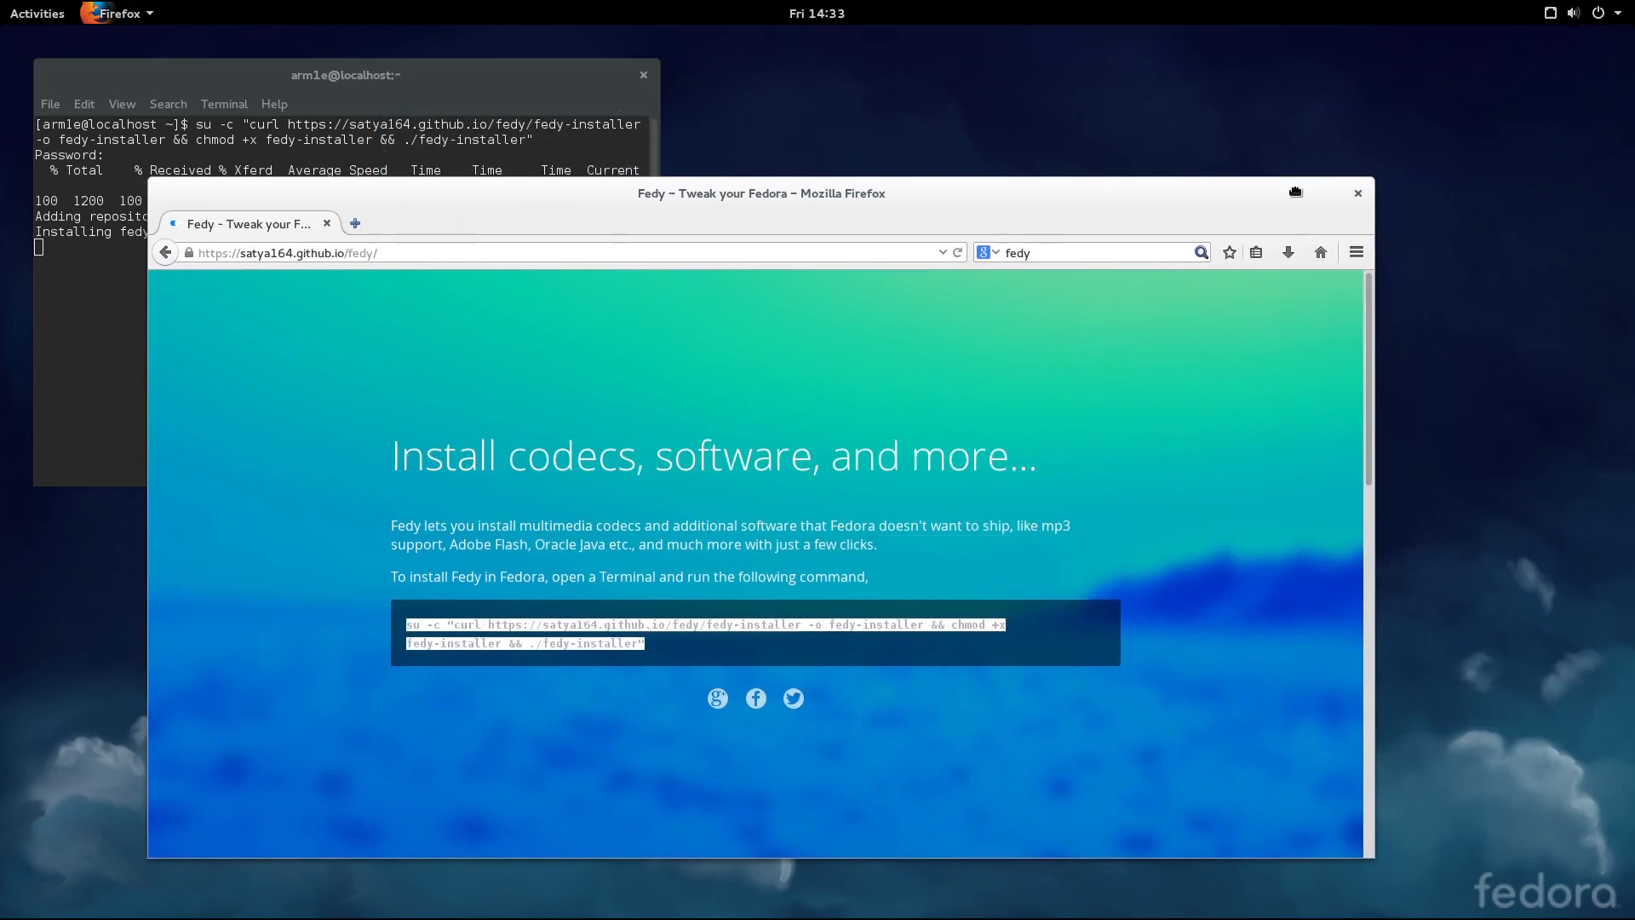
pyautogui.click(1358, 193)
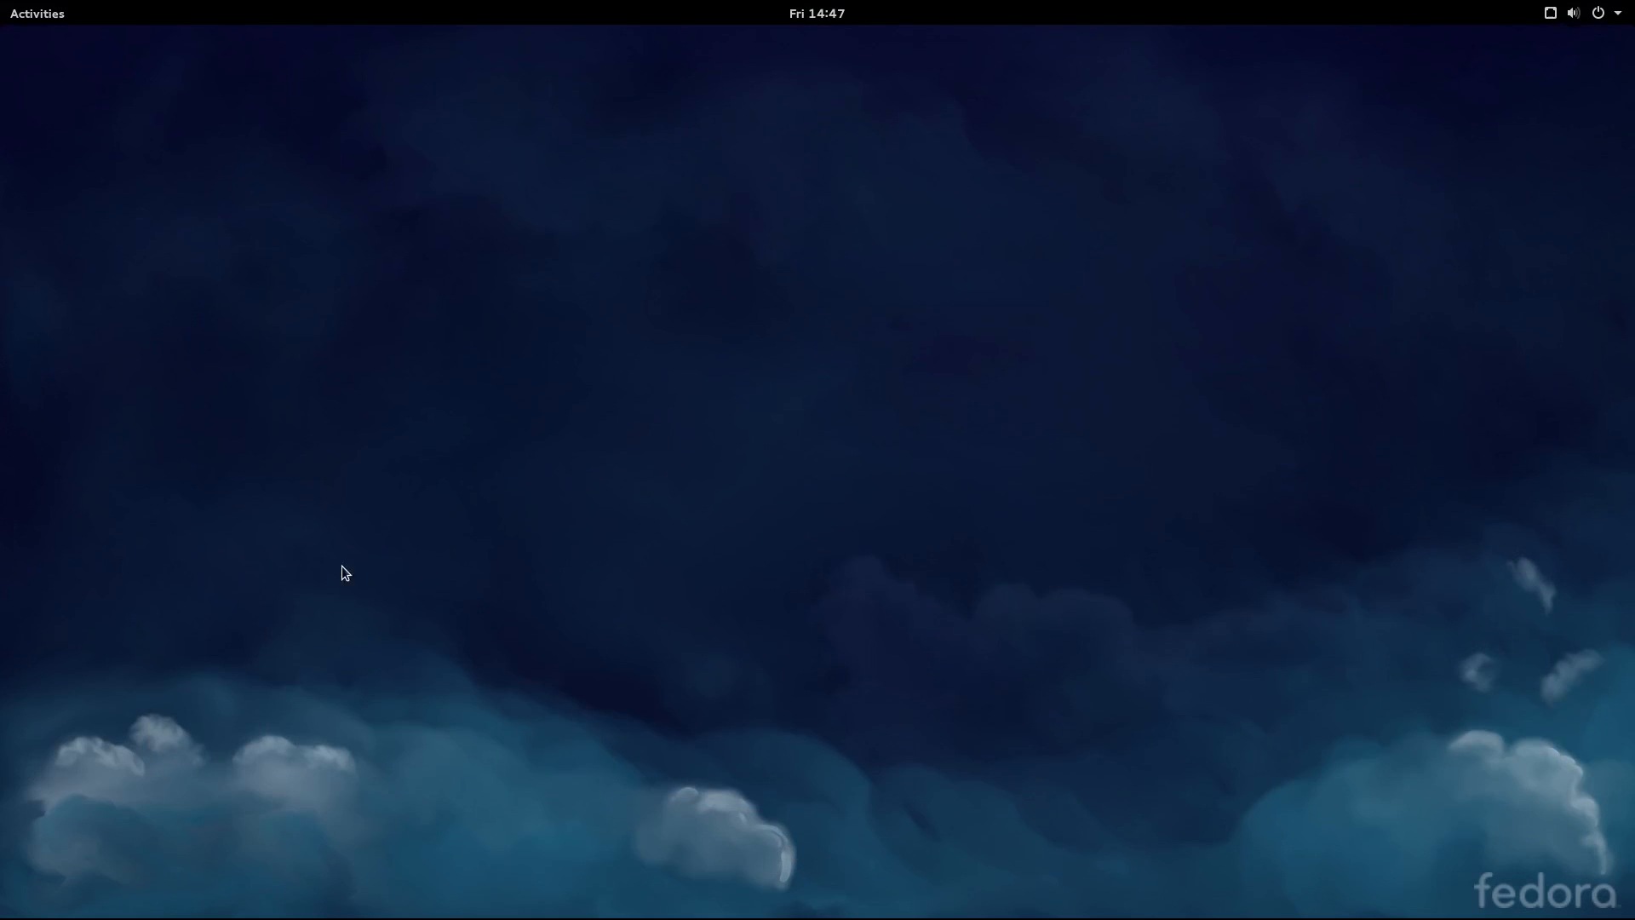
# Launch Fedy from the full application grid and authenticate with the account password.
pyautogui.click(11, 8)
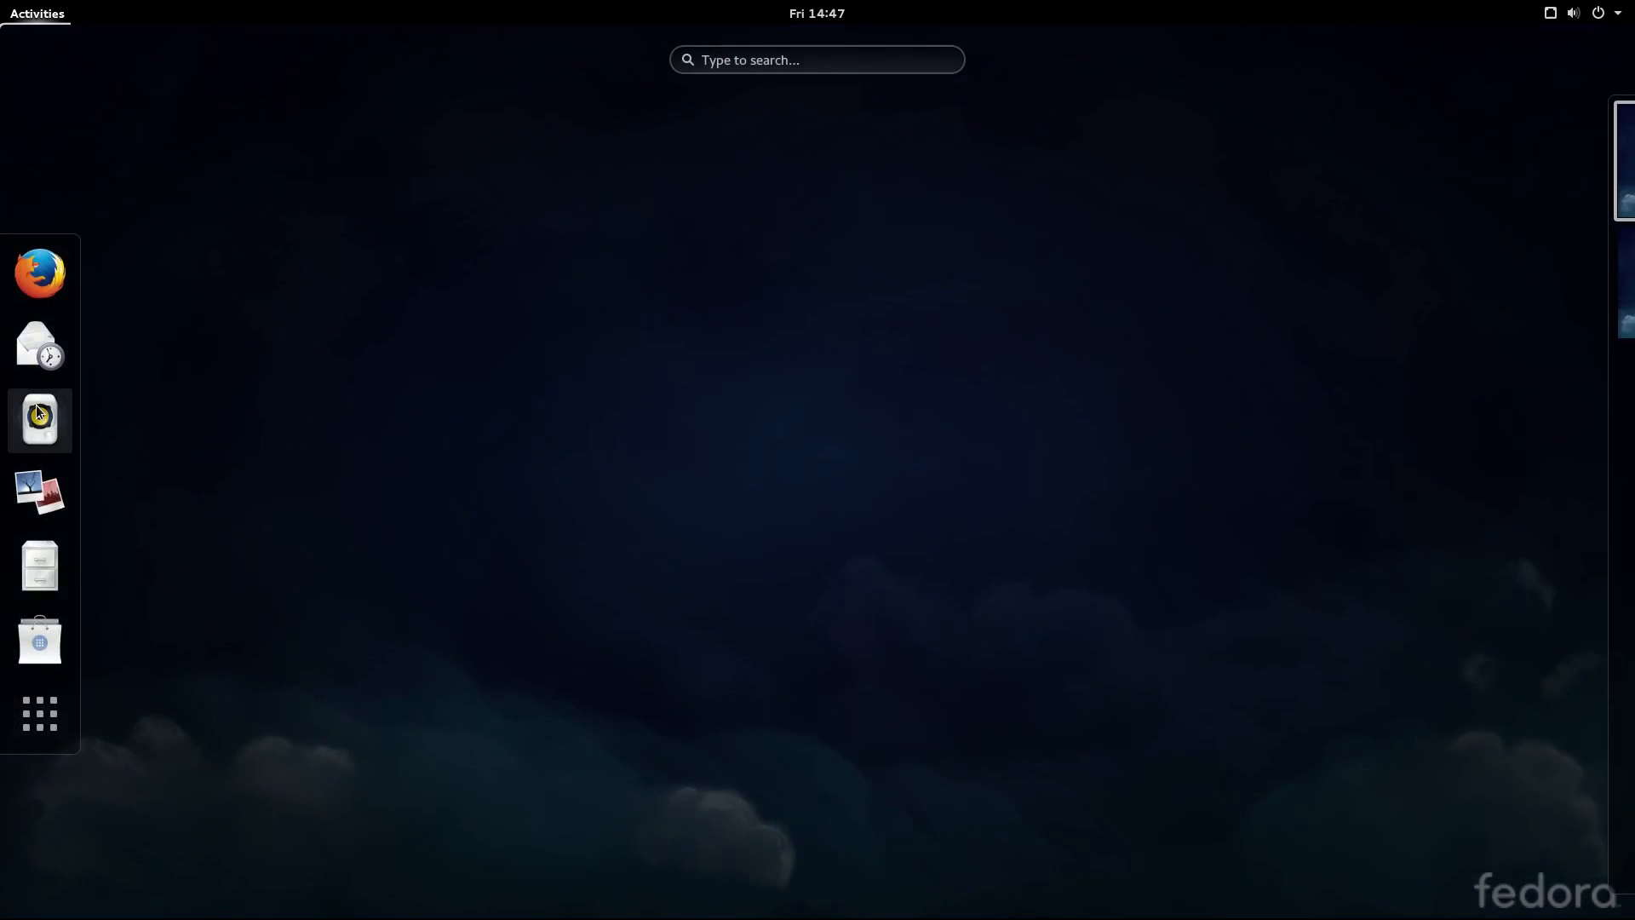
pyautogui.click(34, 724)
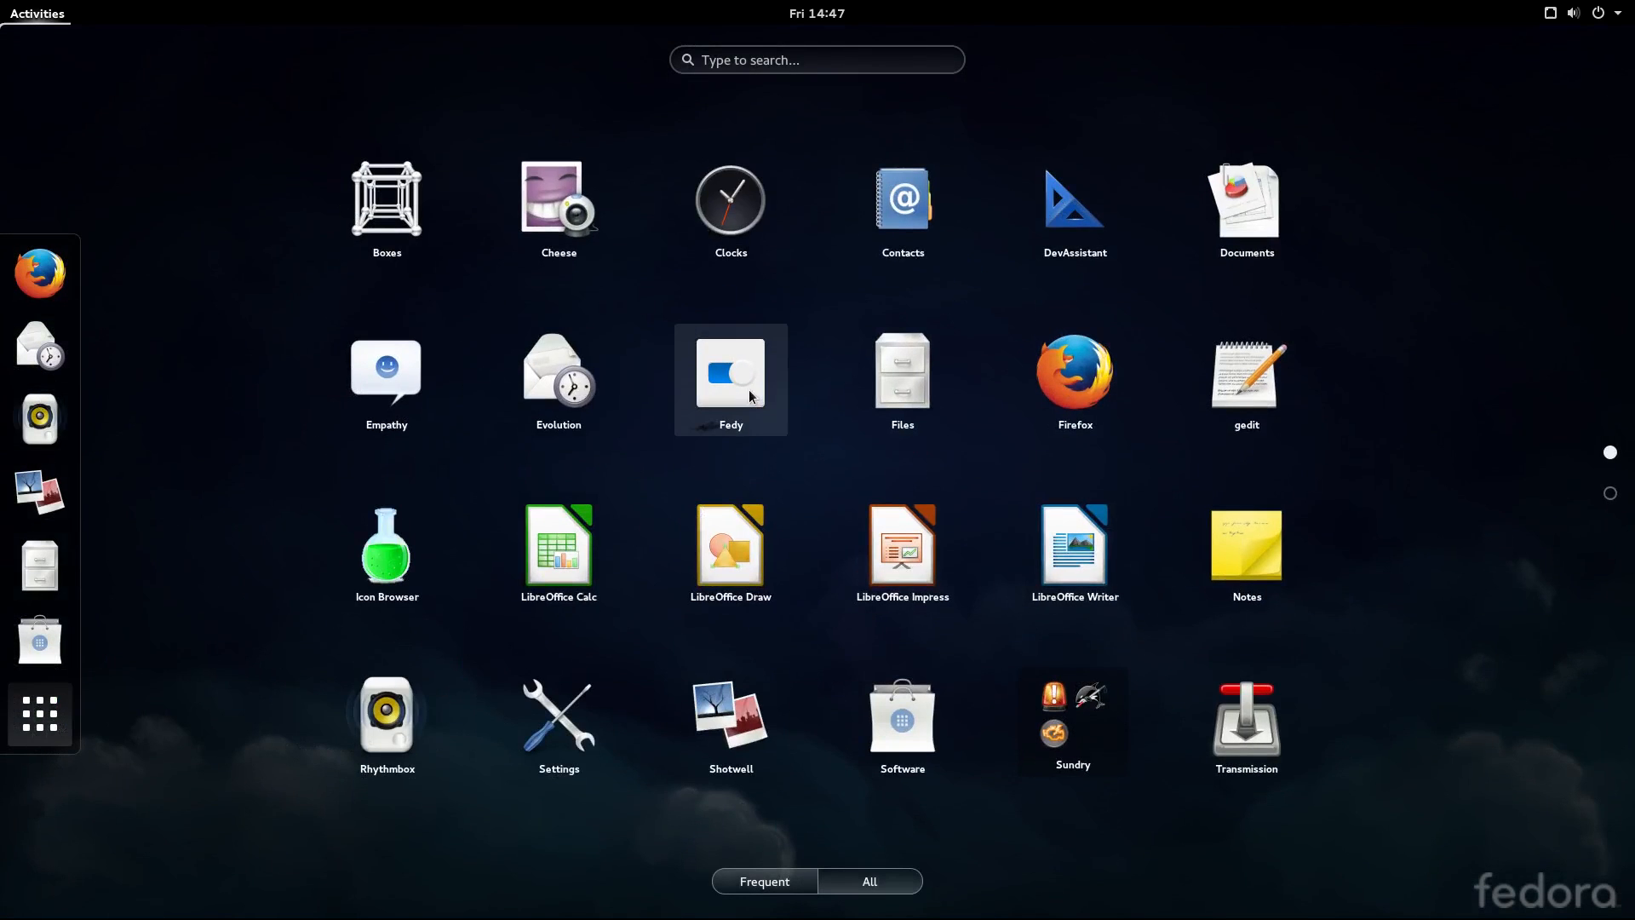
pyautogui.click(734, 381)
pyautogui.write('•••••••')
pyautogui.press('Return')
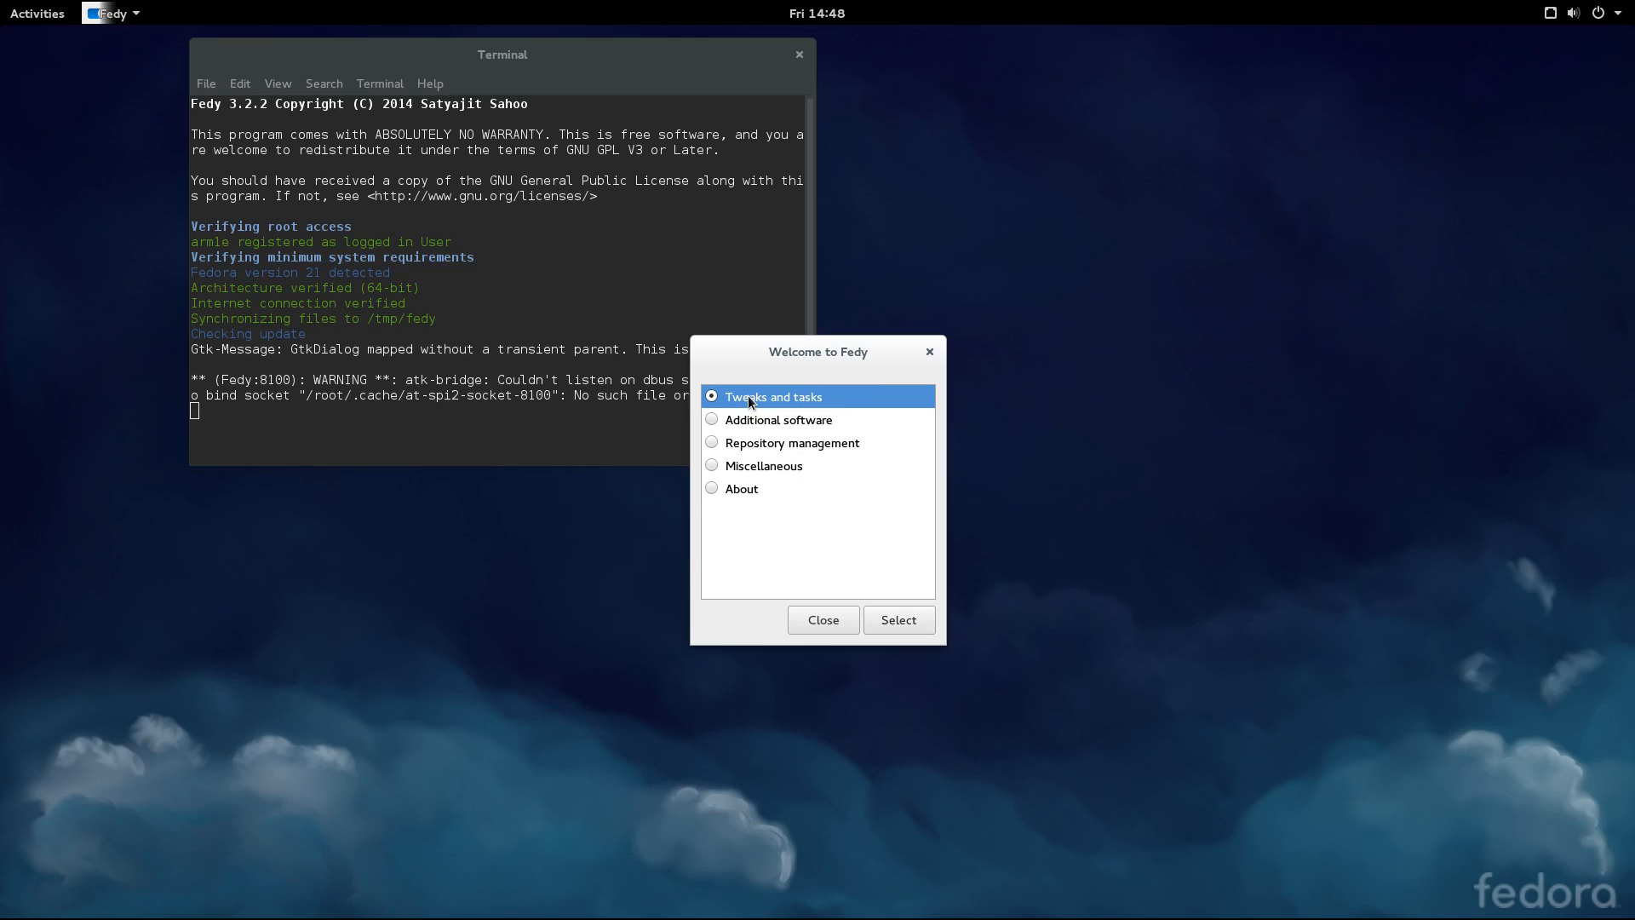
# Look through Fedy's Tweaks and tasks, mark Configure RPM Fusion repositories, go back without applying it and close Fedy.
pyautogui.click(909, 627)
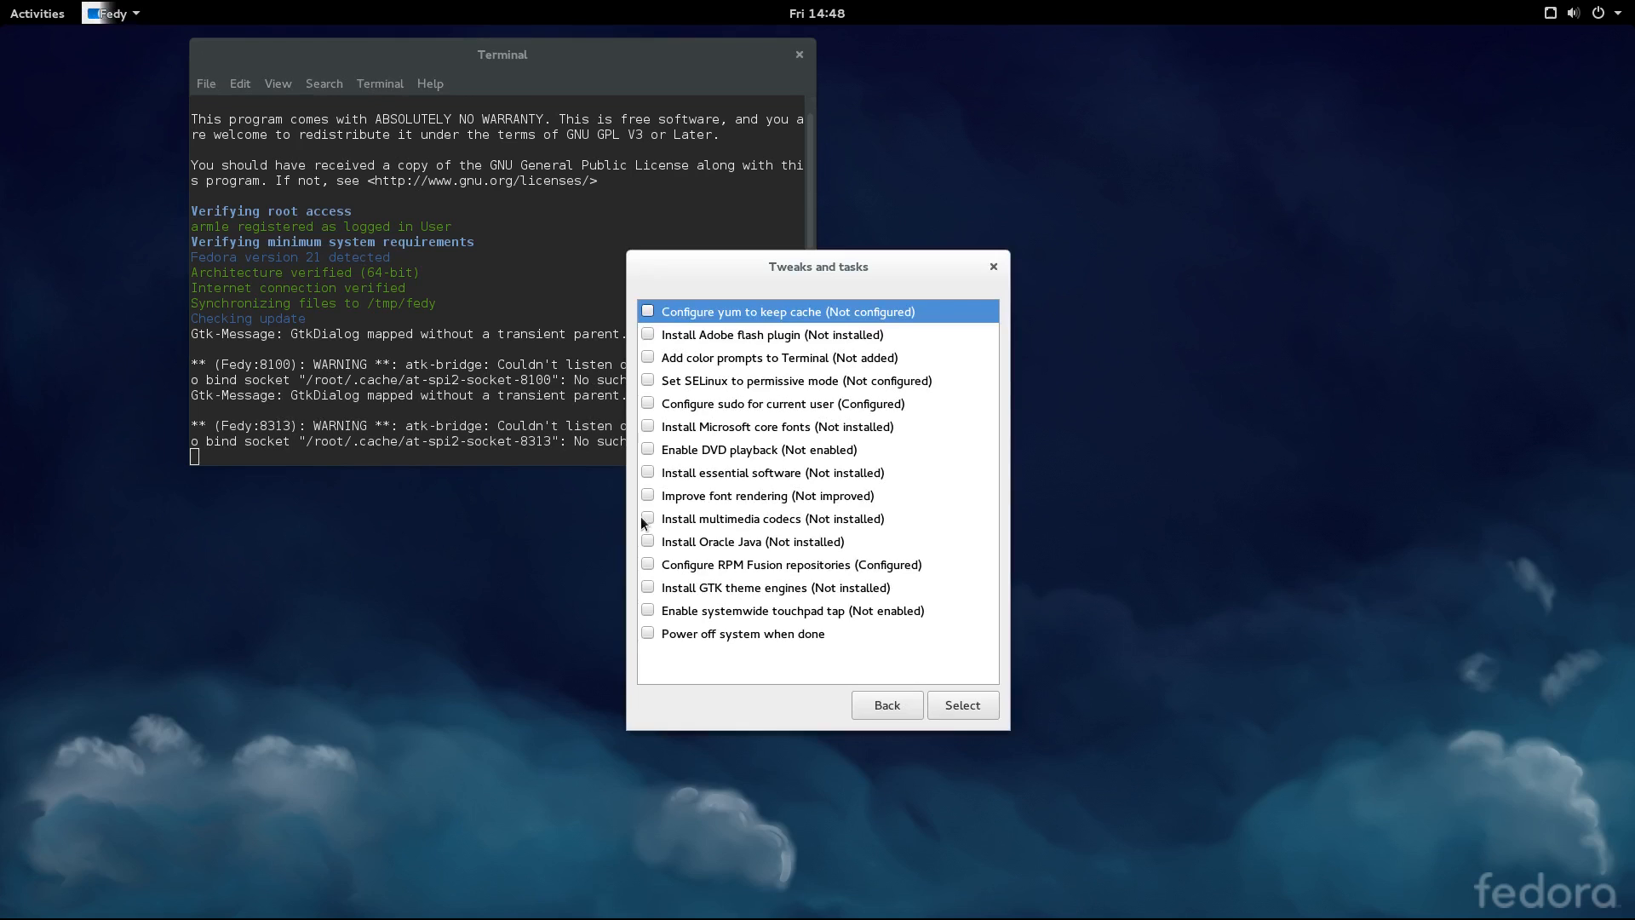
pyautogui.click(650, 566)
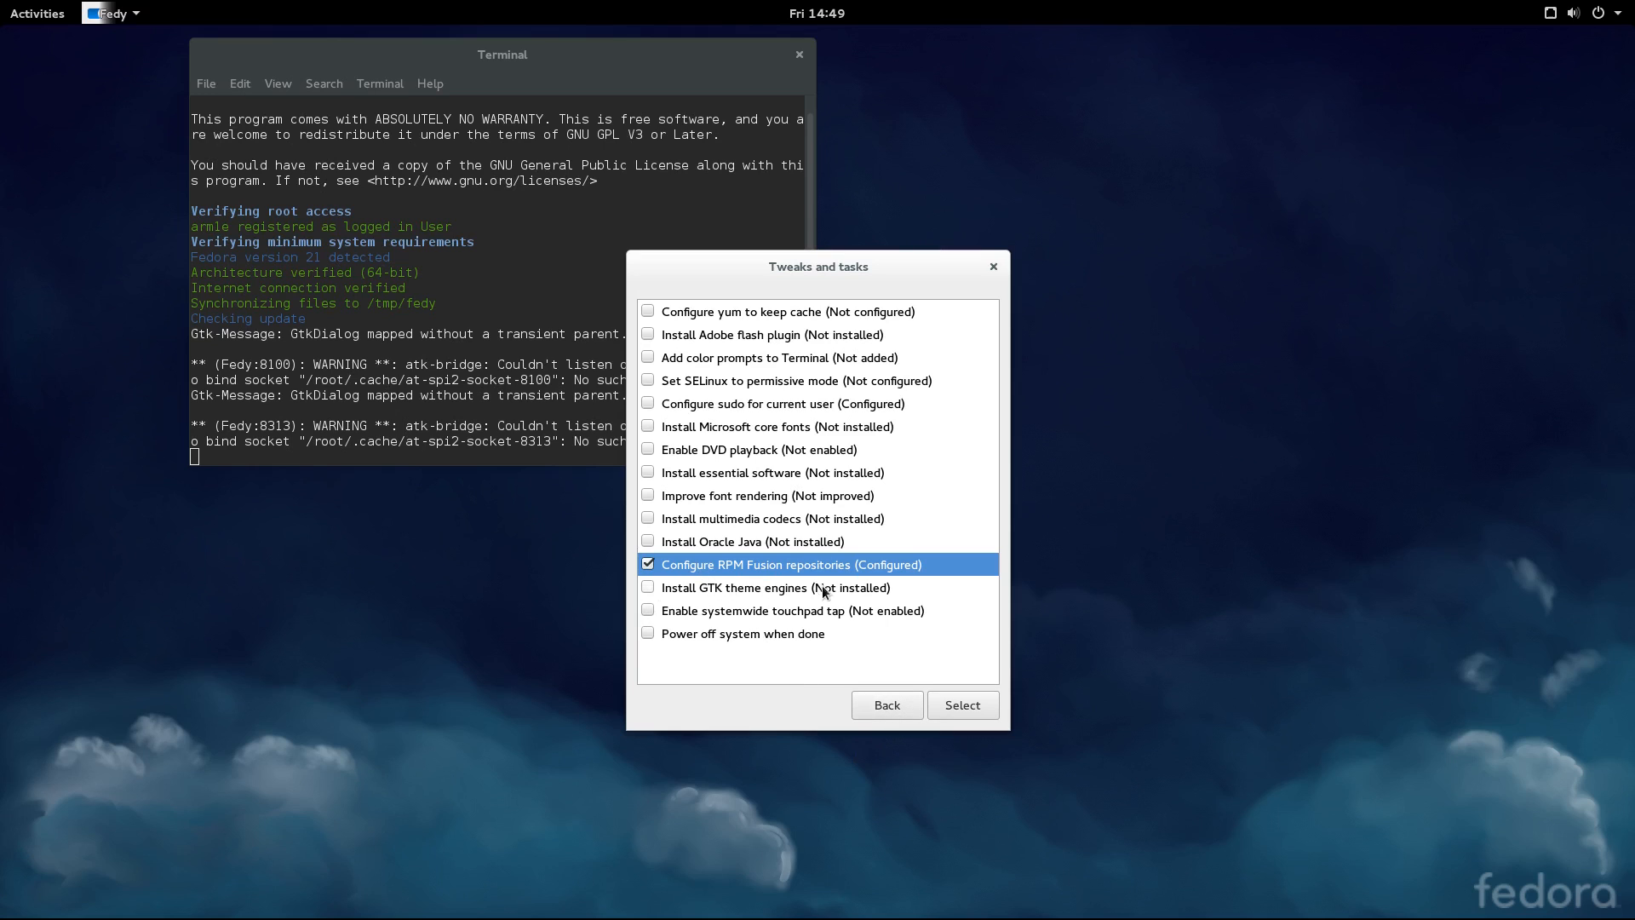
pyautogui.click(886, 704)
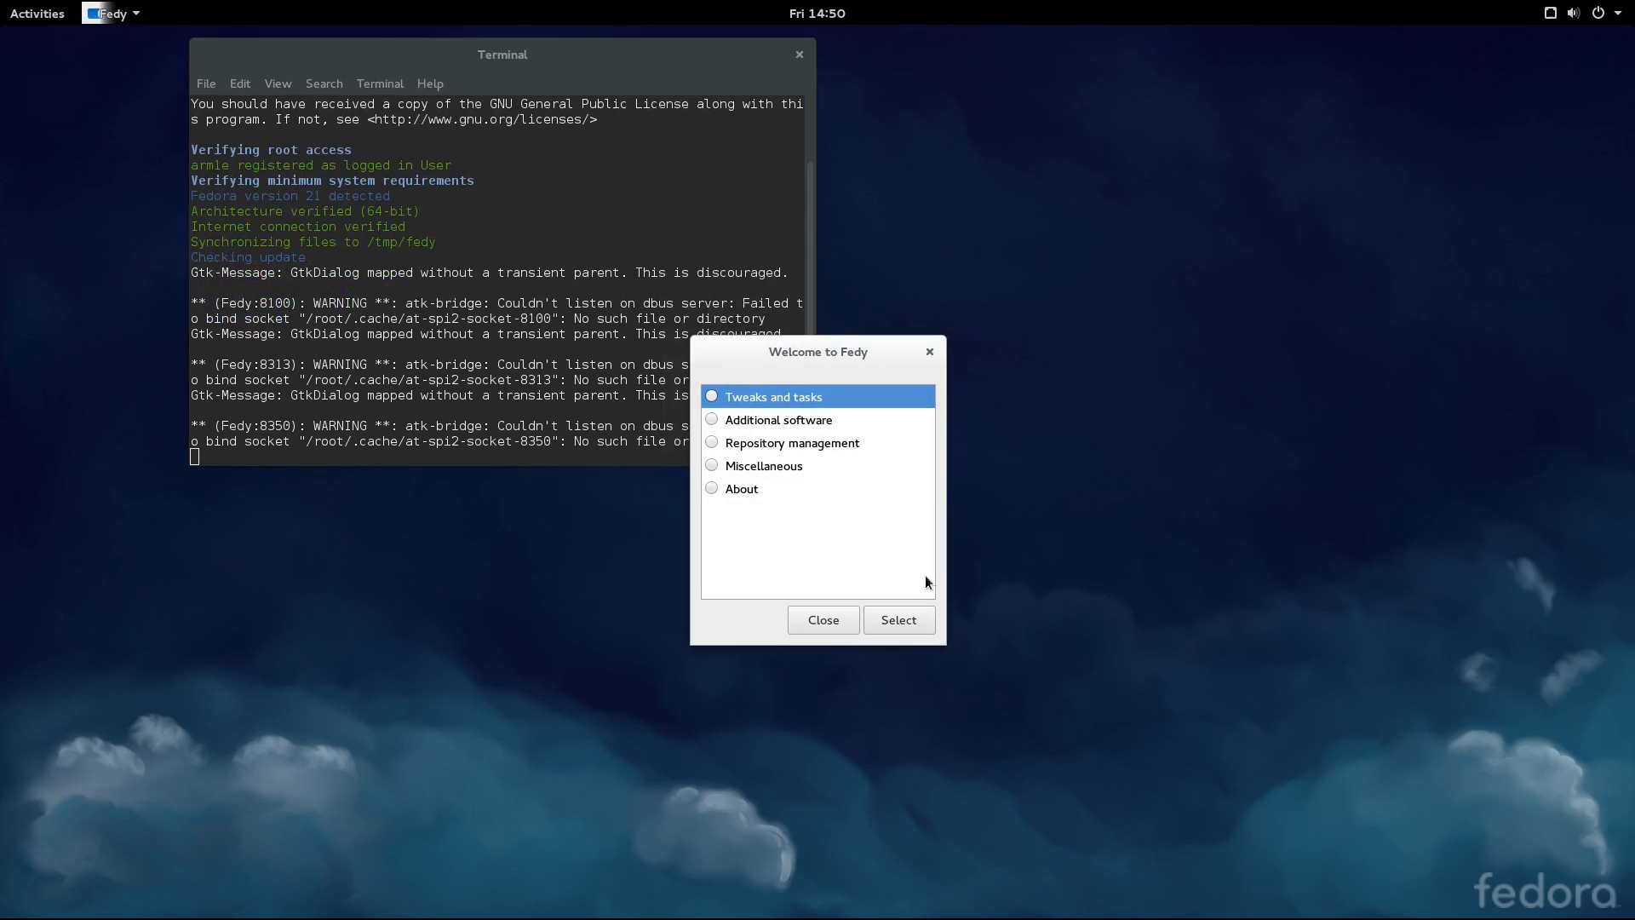
pyautogui.click(833, 626)
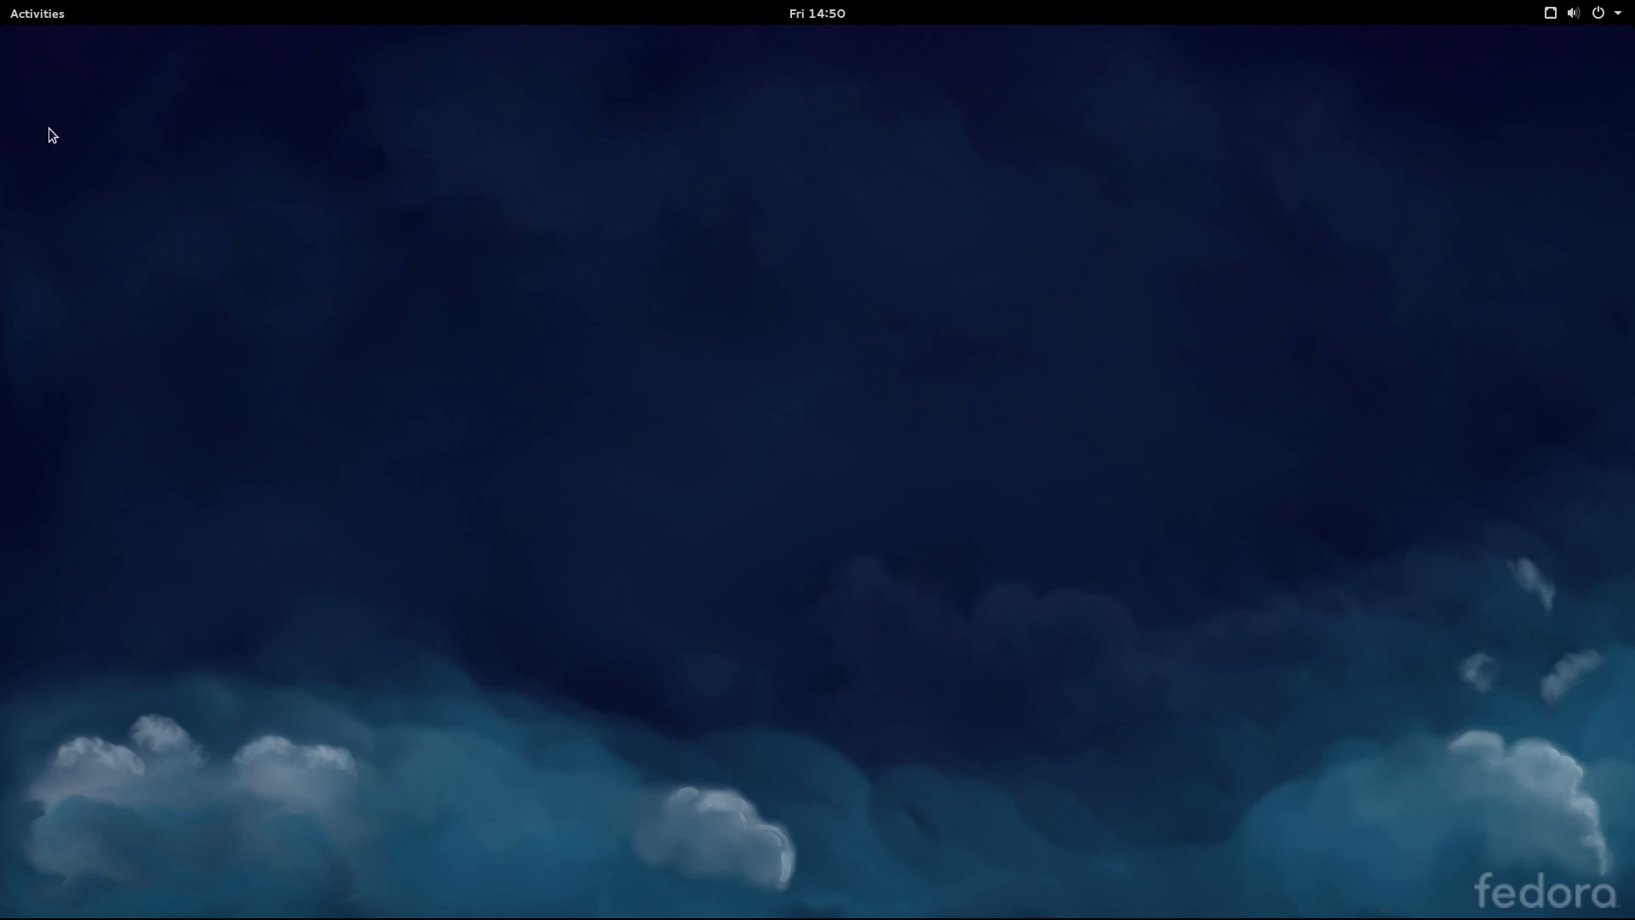
# Search the applications for "termin" and open a new Terminal window.
pyautogui.click(25, 15)
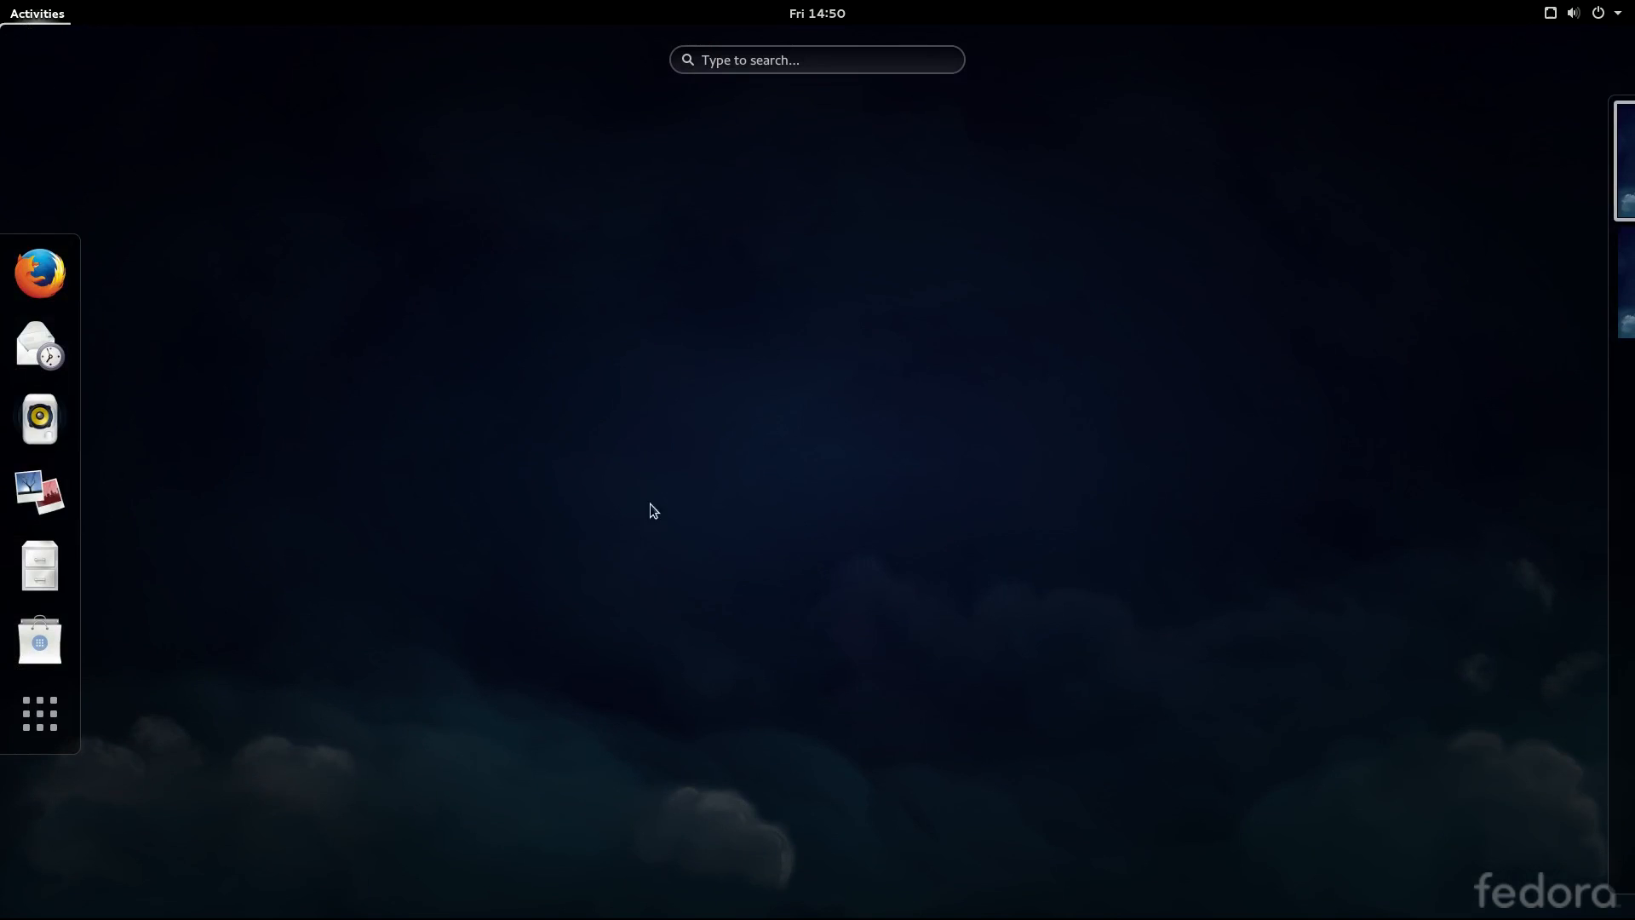
pyautogui.click(764, 67)
pyautogui.write('termin')
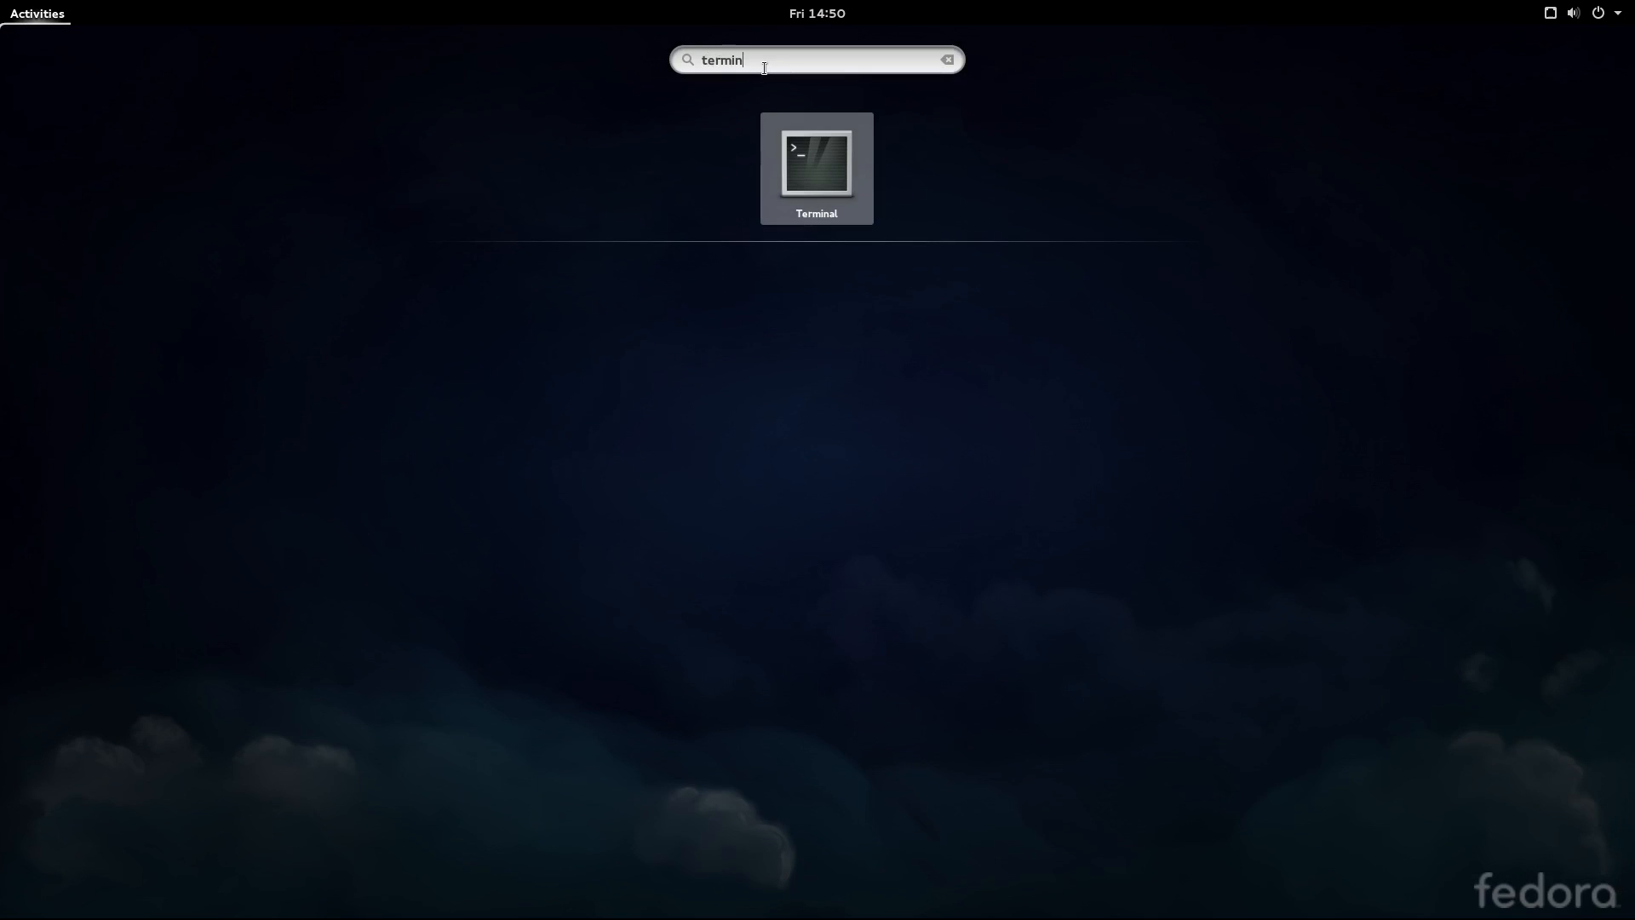
pyautogui.click(806, 153)
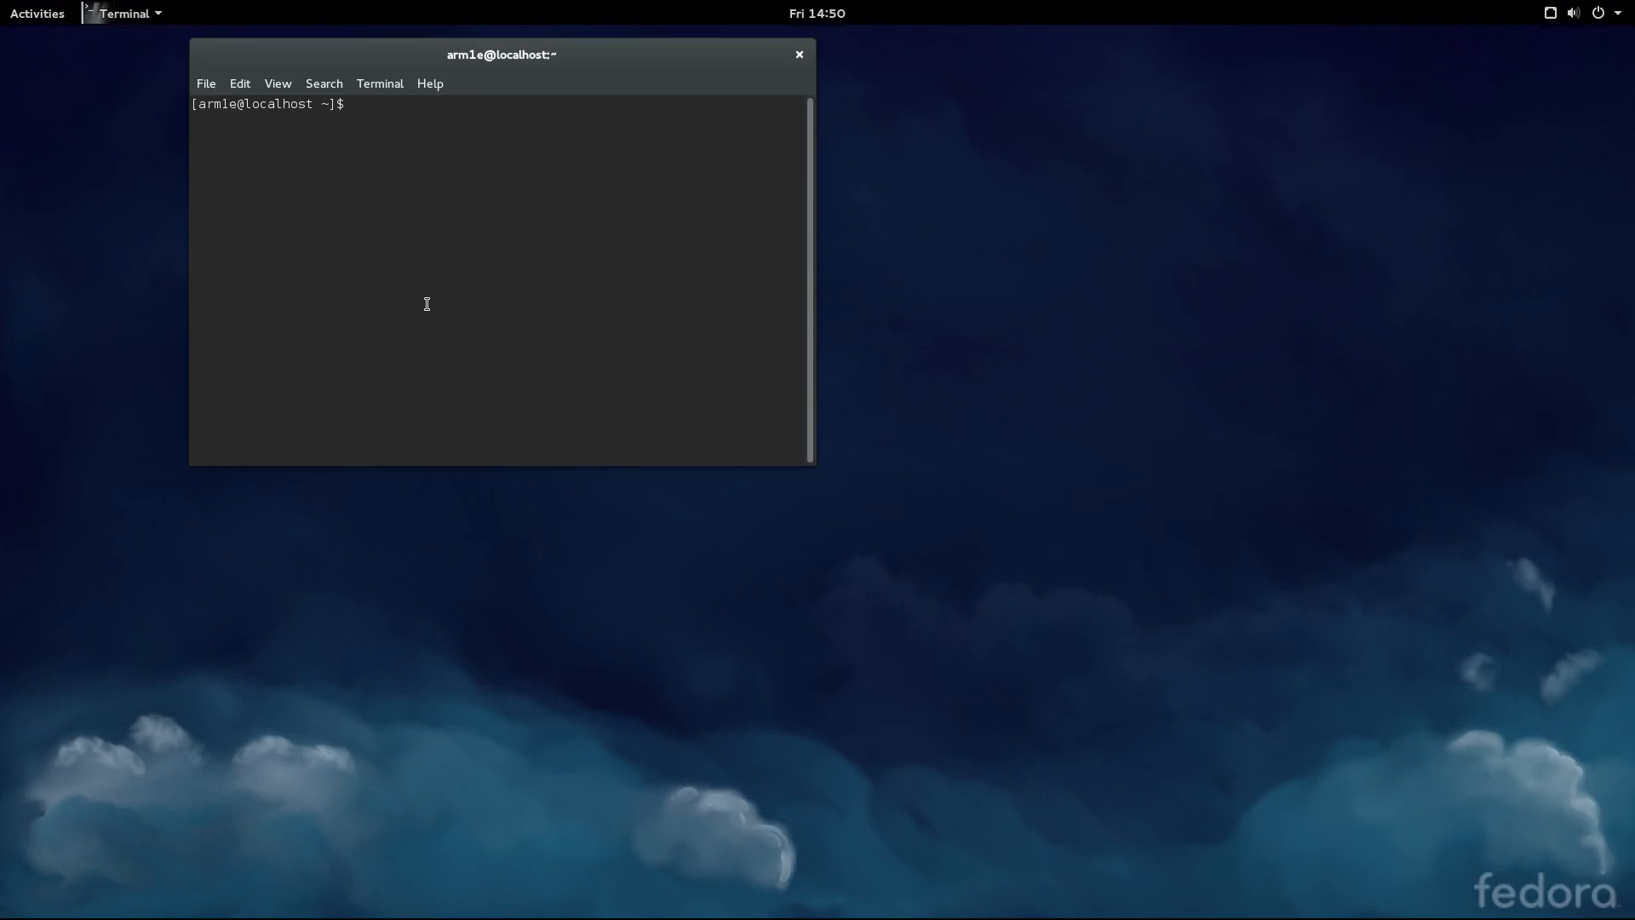
# Run "sudo yum install vlc", enter the account password, and decline the proposed transaction with "n".
pyautogui.write('sudo yum install vlc')
pyautogui.press('Return')
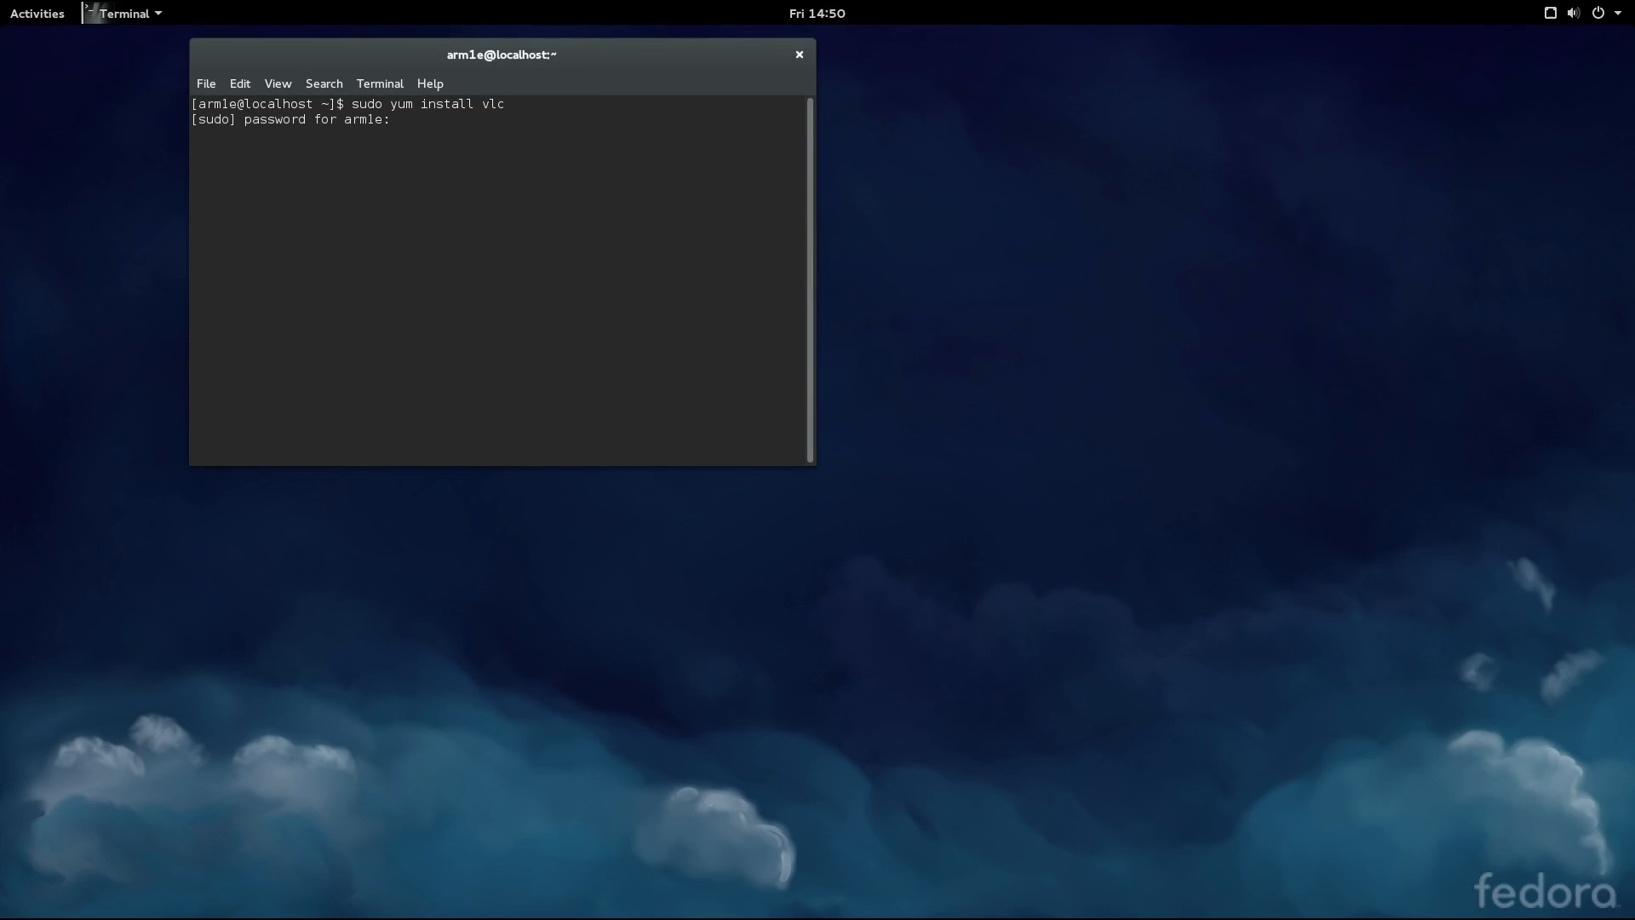
pyautogui.press('Return')
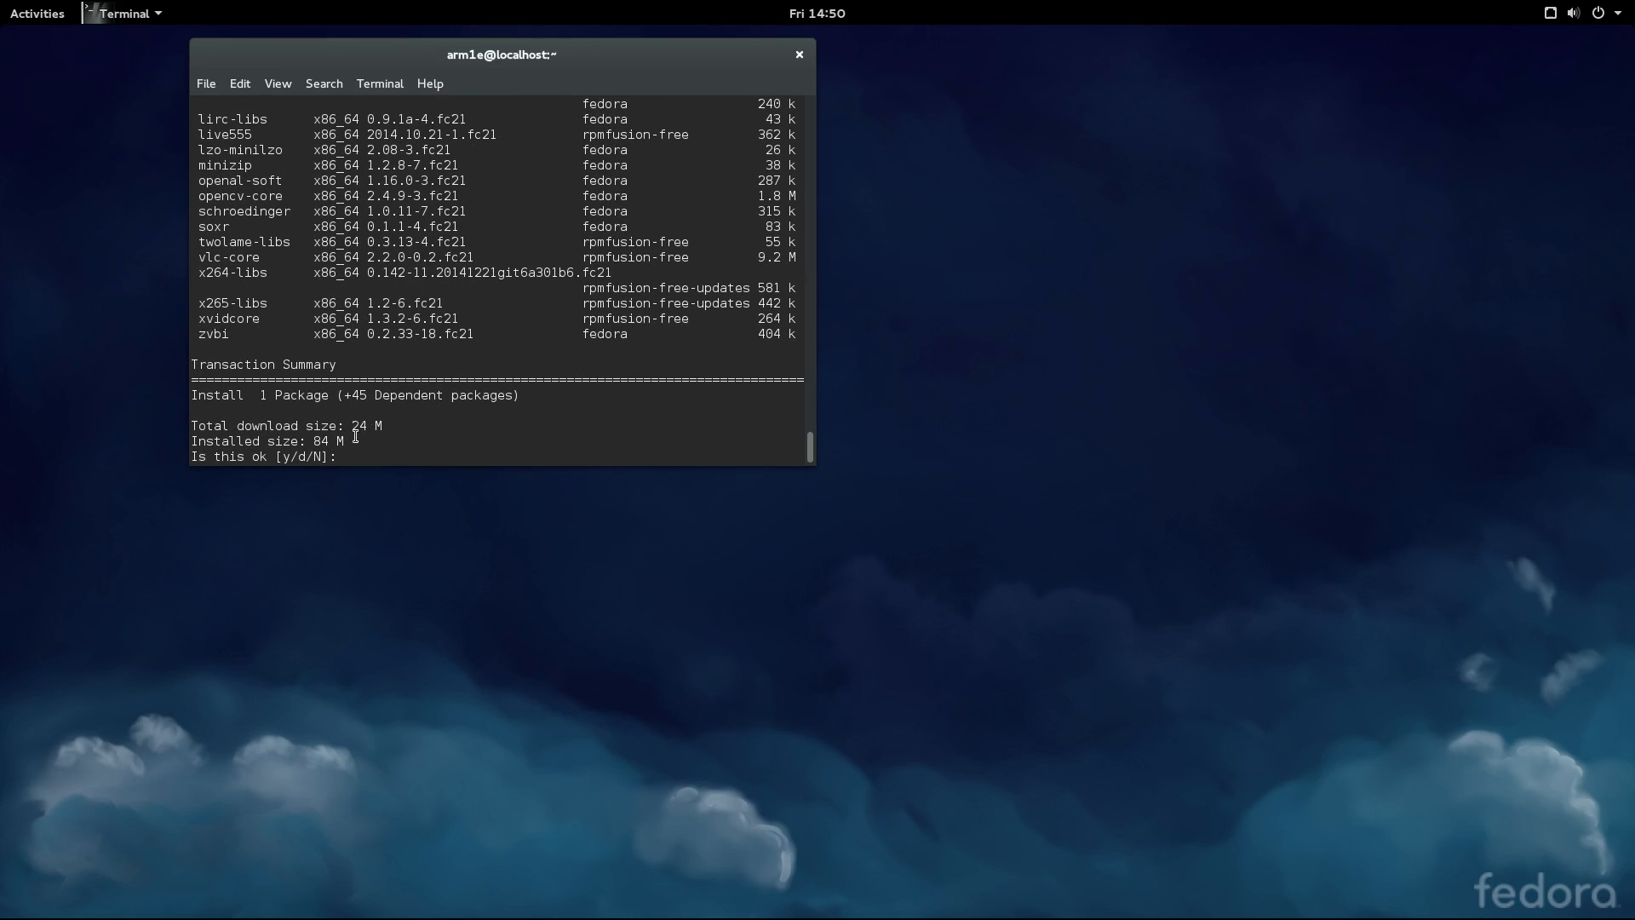
pyautogui.write('n')
pyautogui.press('Return')
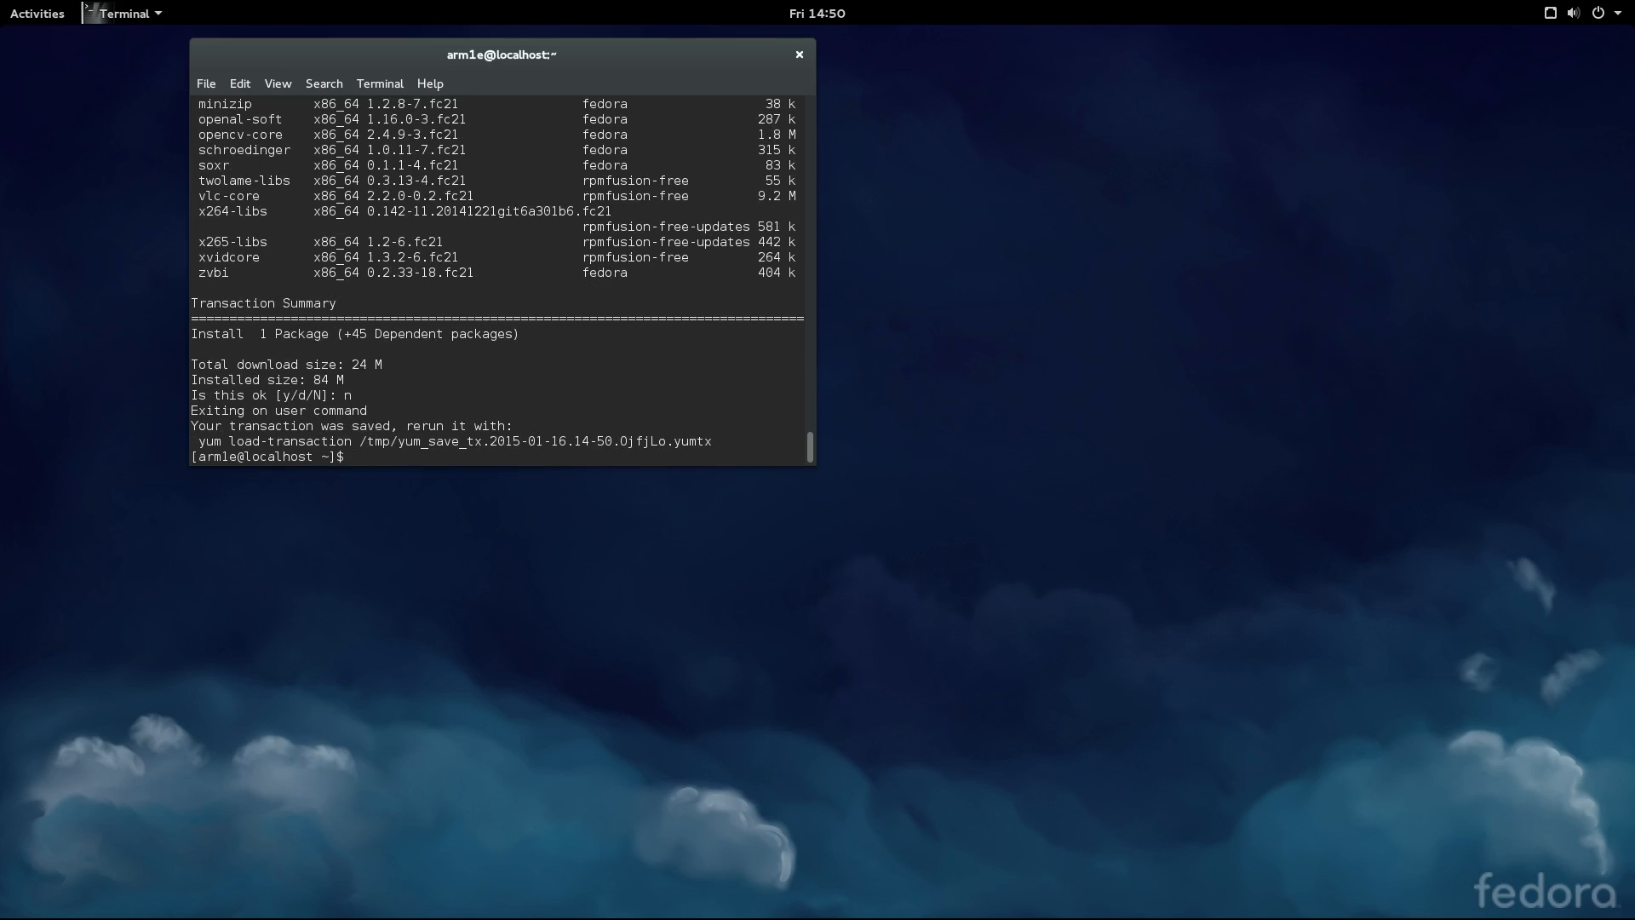
# Install the yumex package with "sudo yum install yumex" and accept the transaction with "y".
pyautogui.write('sudo yum install yumex')
pyautogui.press('Return')
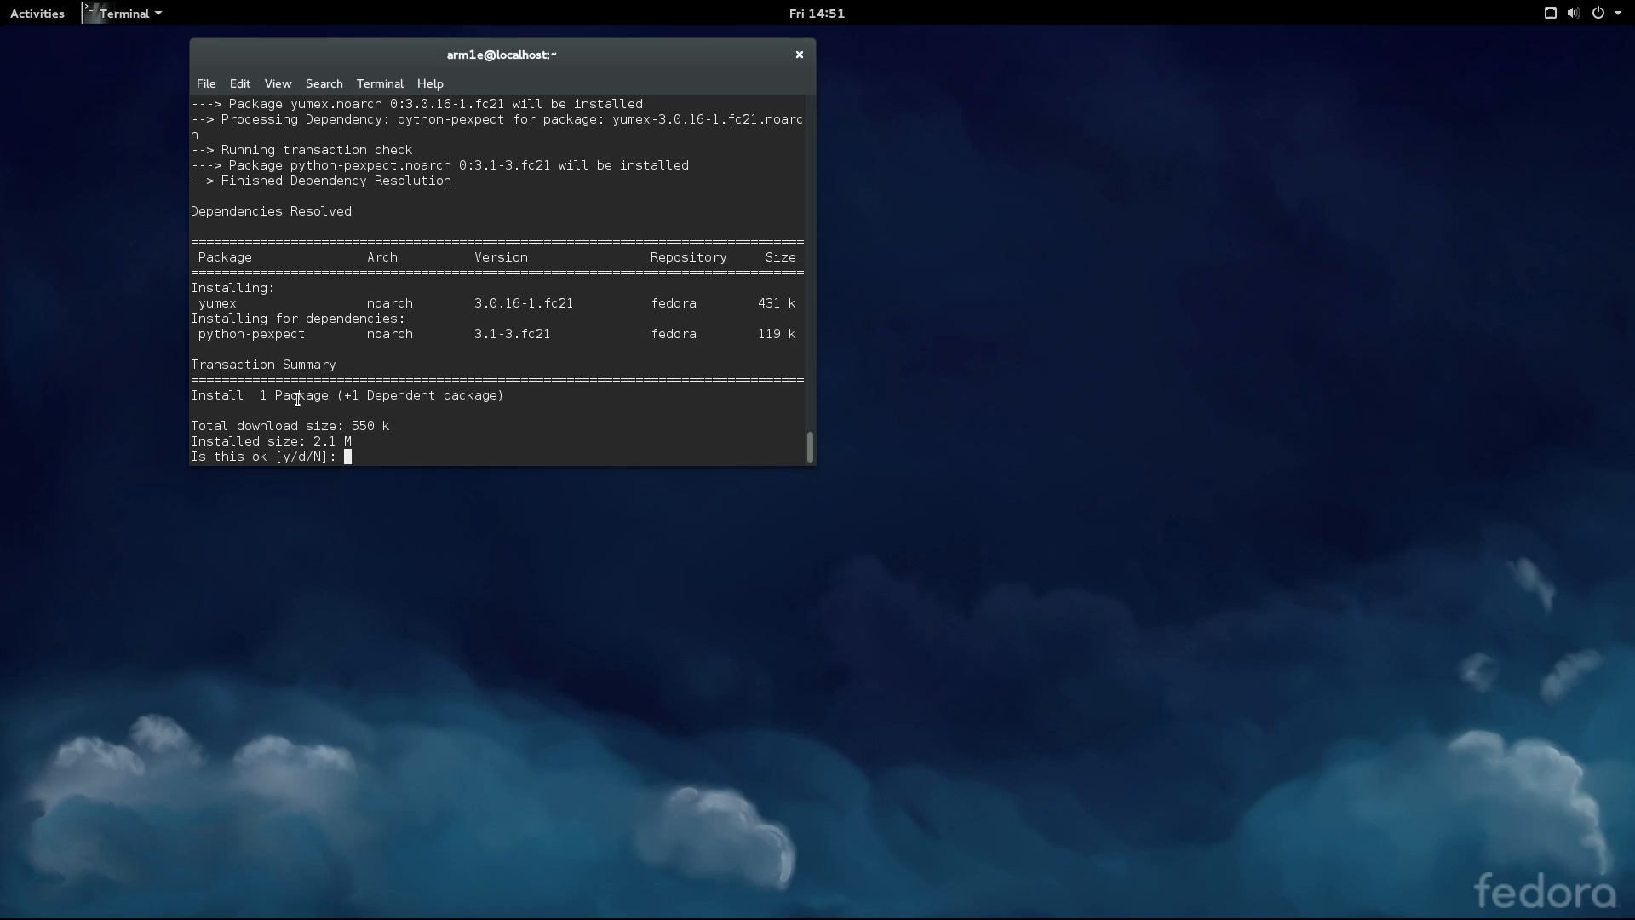
pyautogui.write('y')
pyautogui.press('Return')
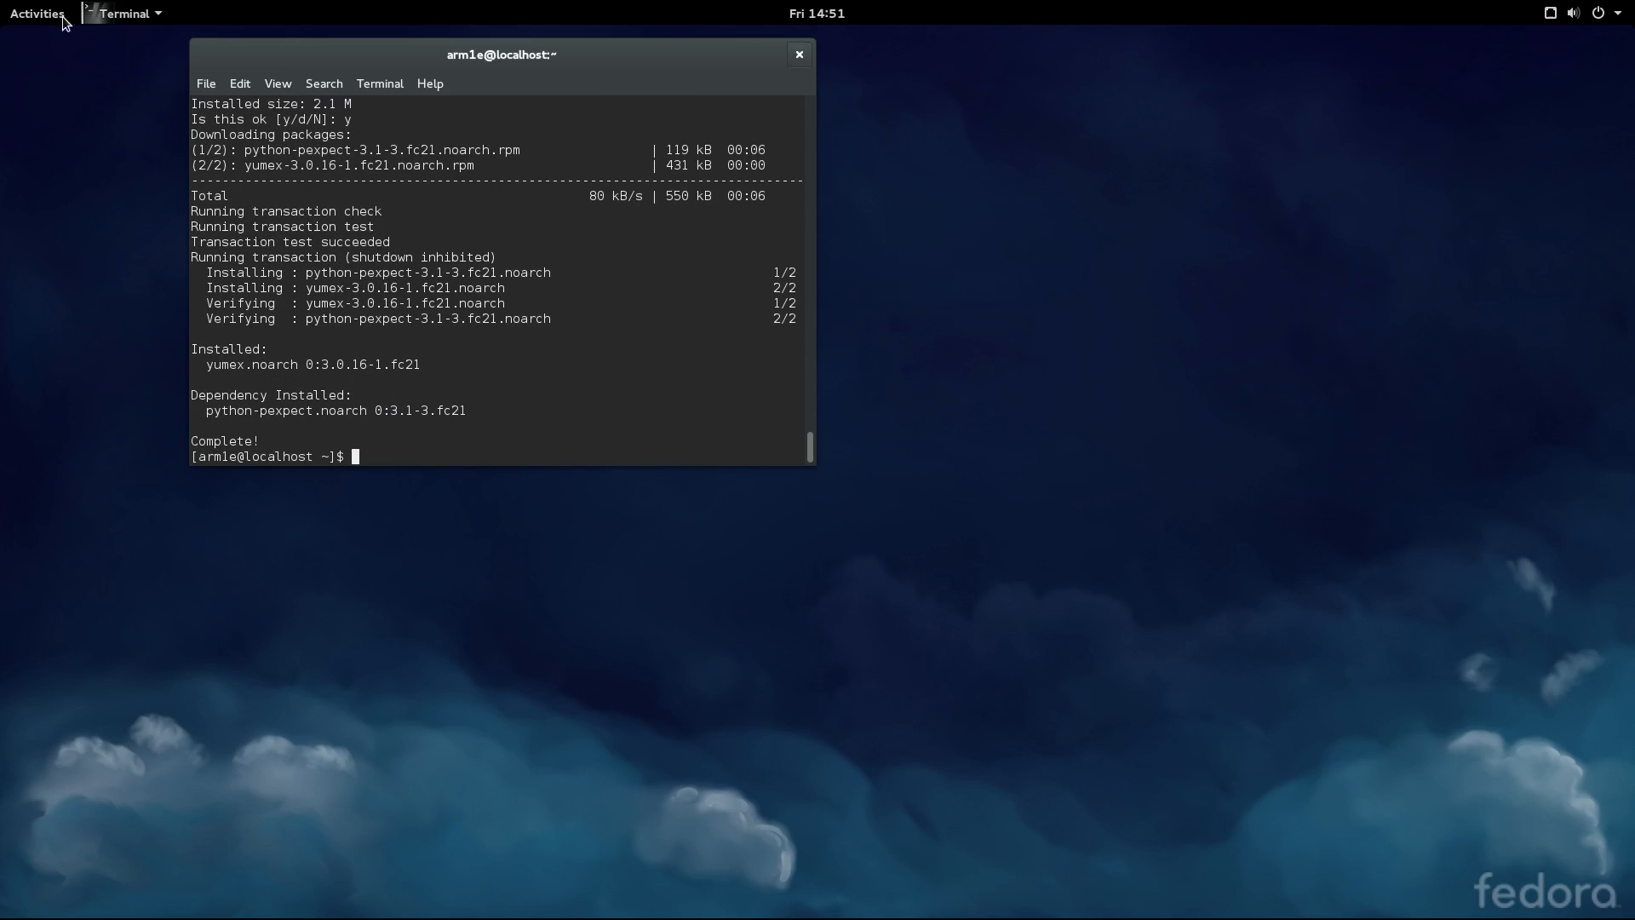
# Search the applications for "yum", launch Yum Extender and authenticate with the password.
pyautogui.click(29, 10)
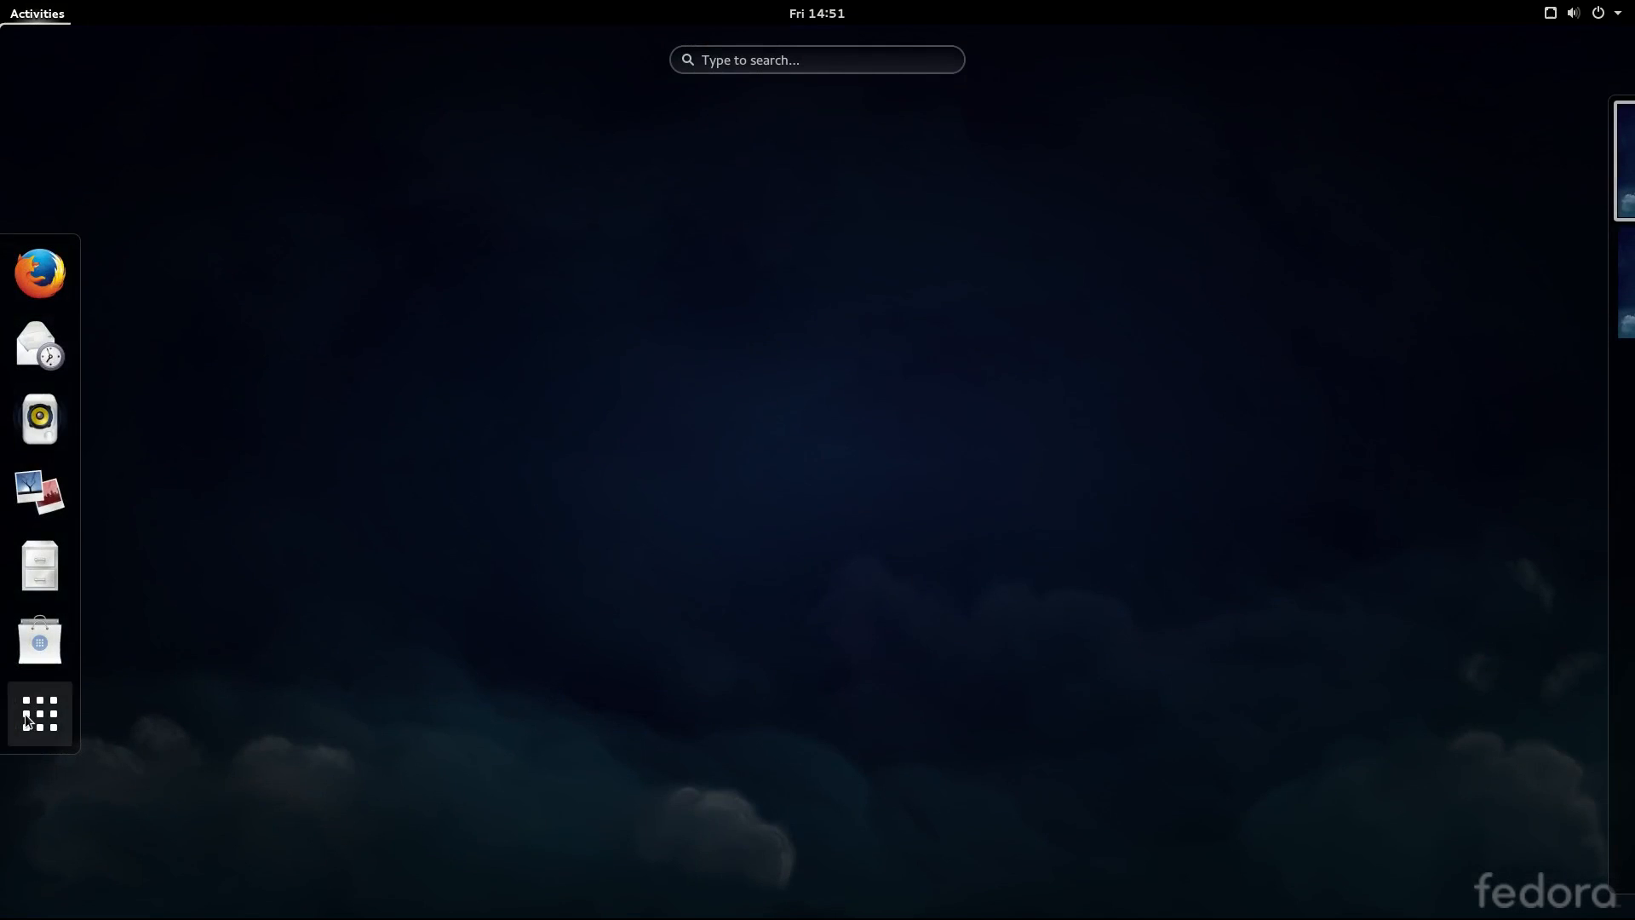
pyautogui.click(752, 53)
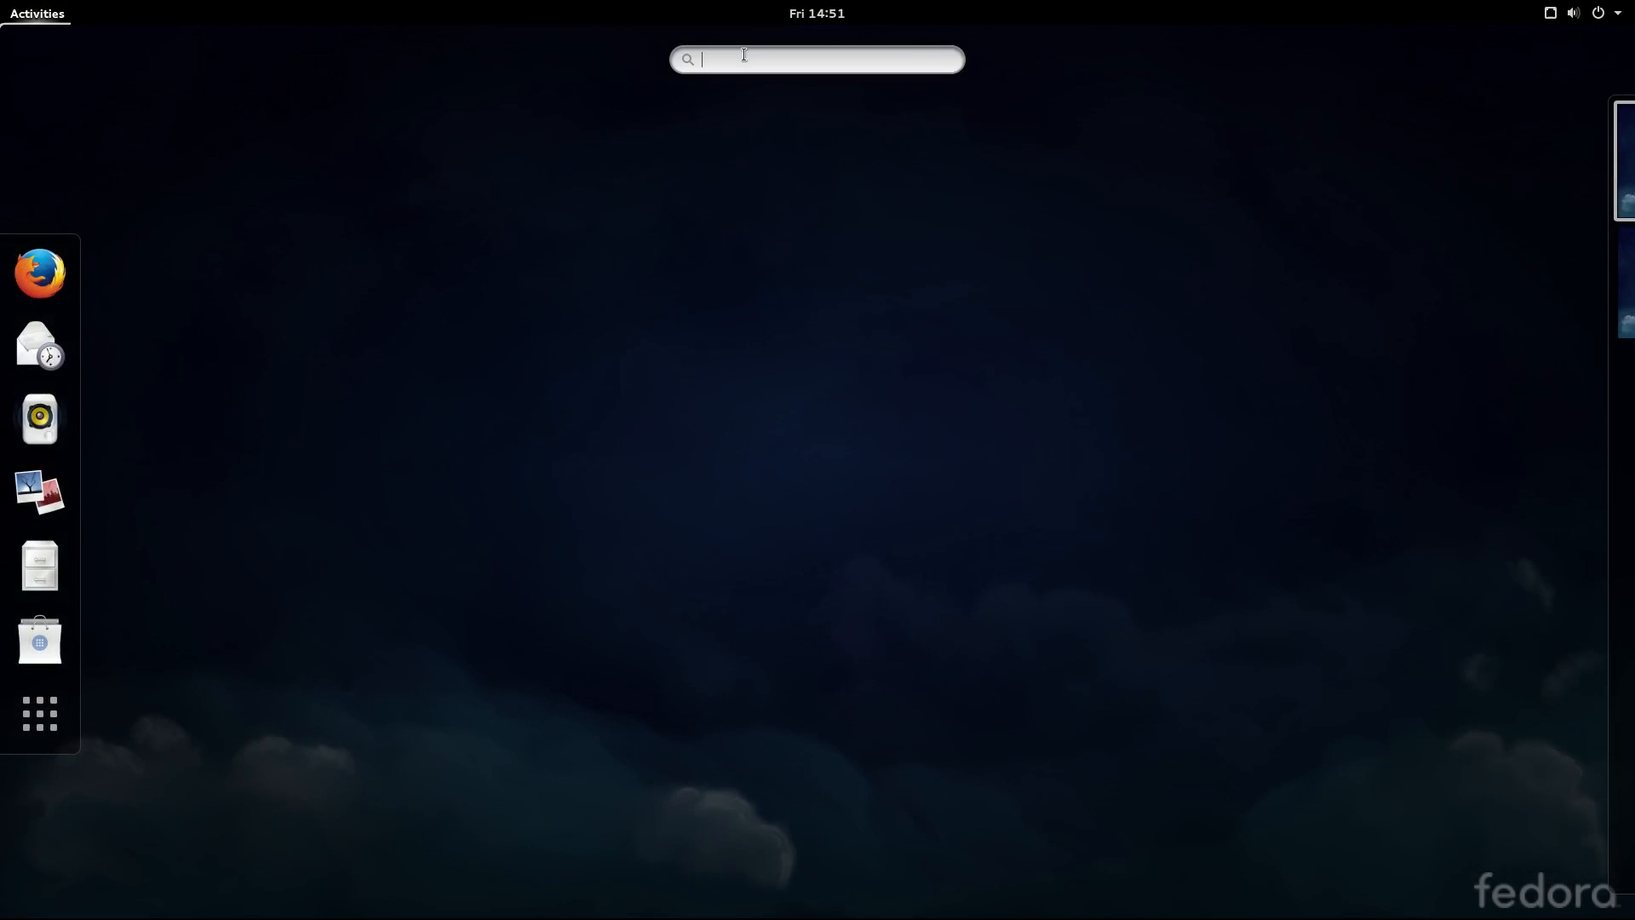
pyautogui.write('yum')
pyautogui.click(843, 172)
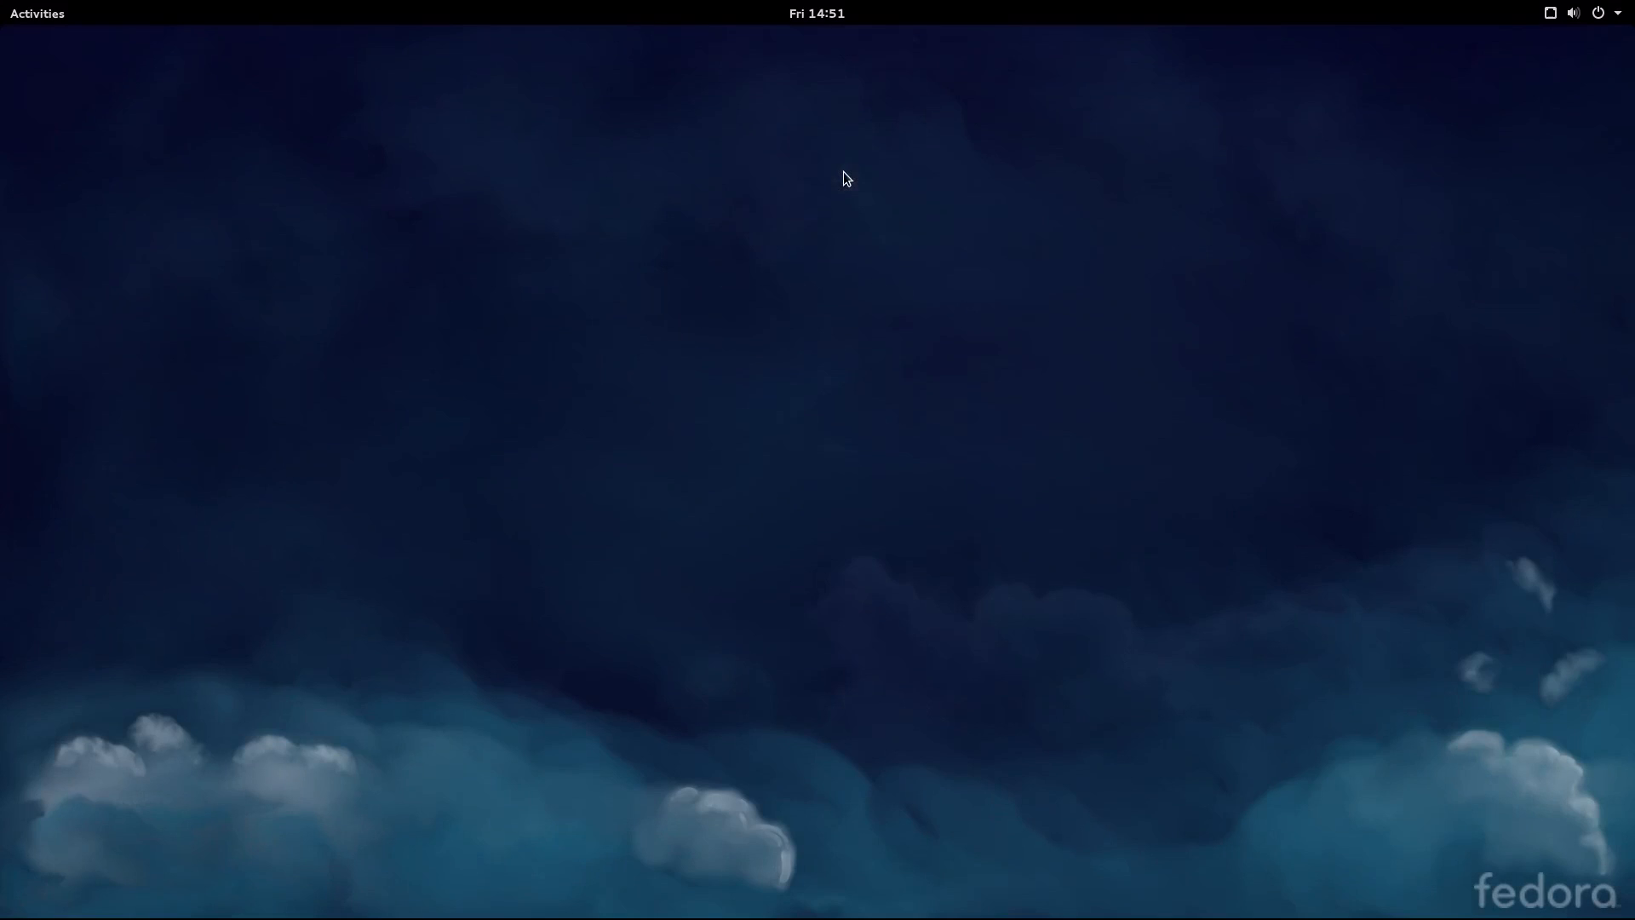
pyautogui.write('••••••')
pyautogui.press('Return')
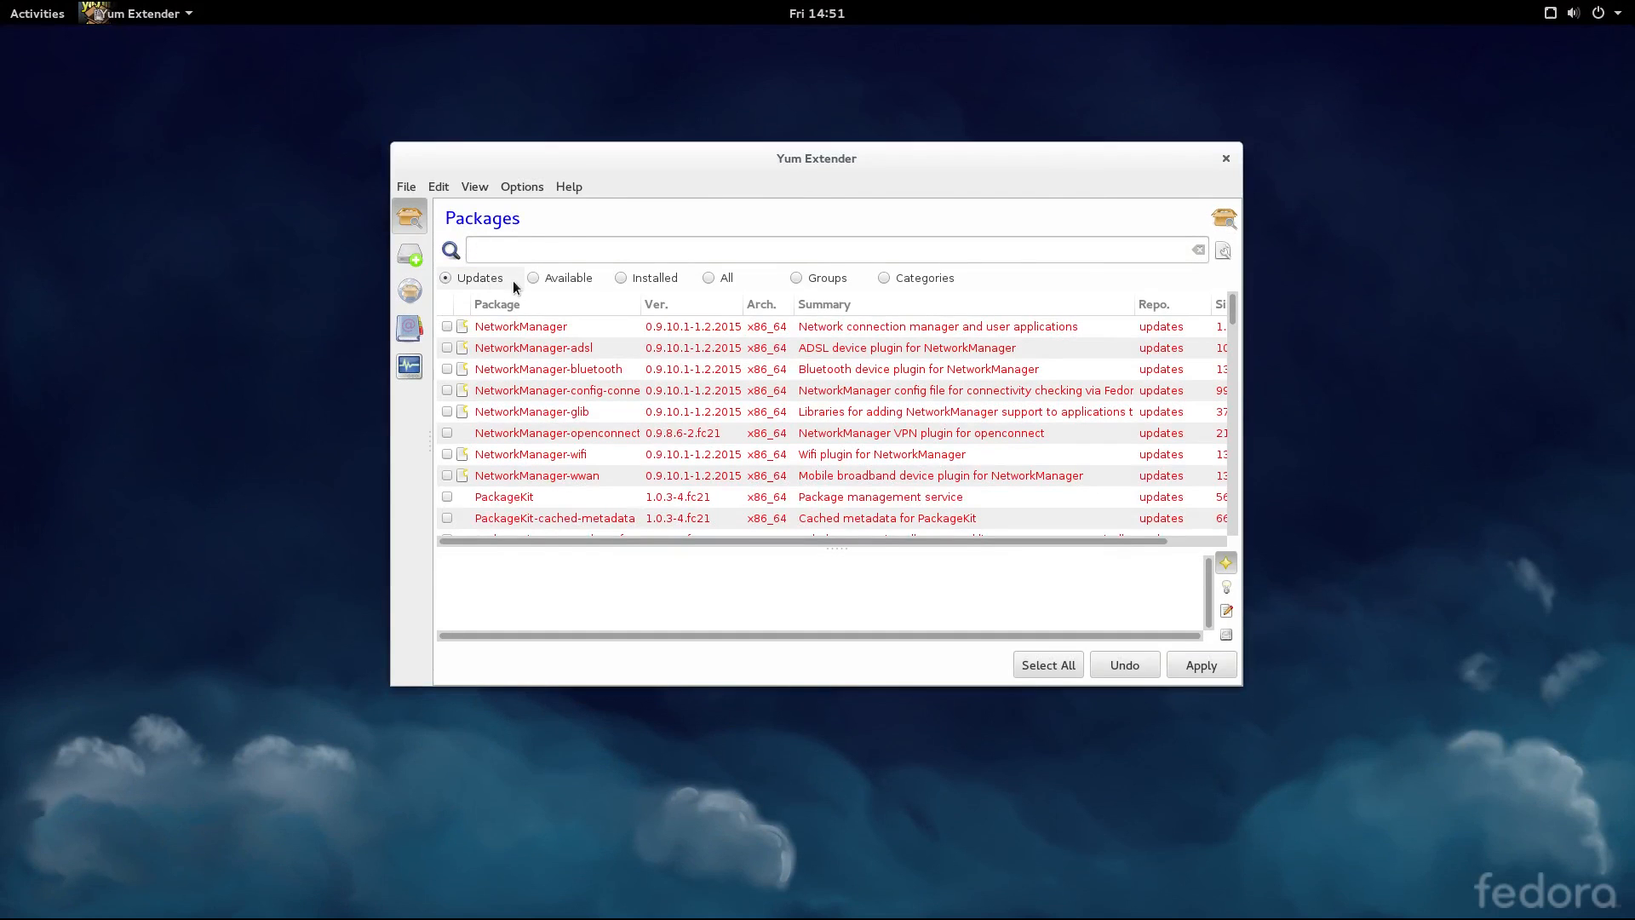
# Search Yum Extender's packages for "vlc", widen the window to review the listed packages, and close Yum Extender.
pyautogui.click(523, 247)
pyautogui.write('vlc')
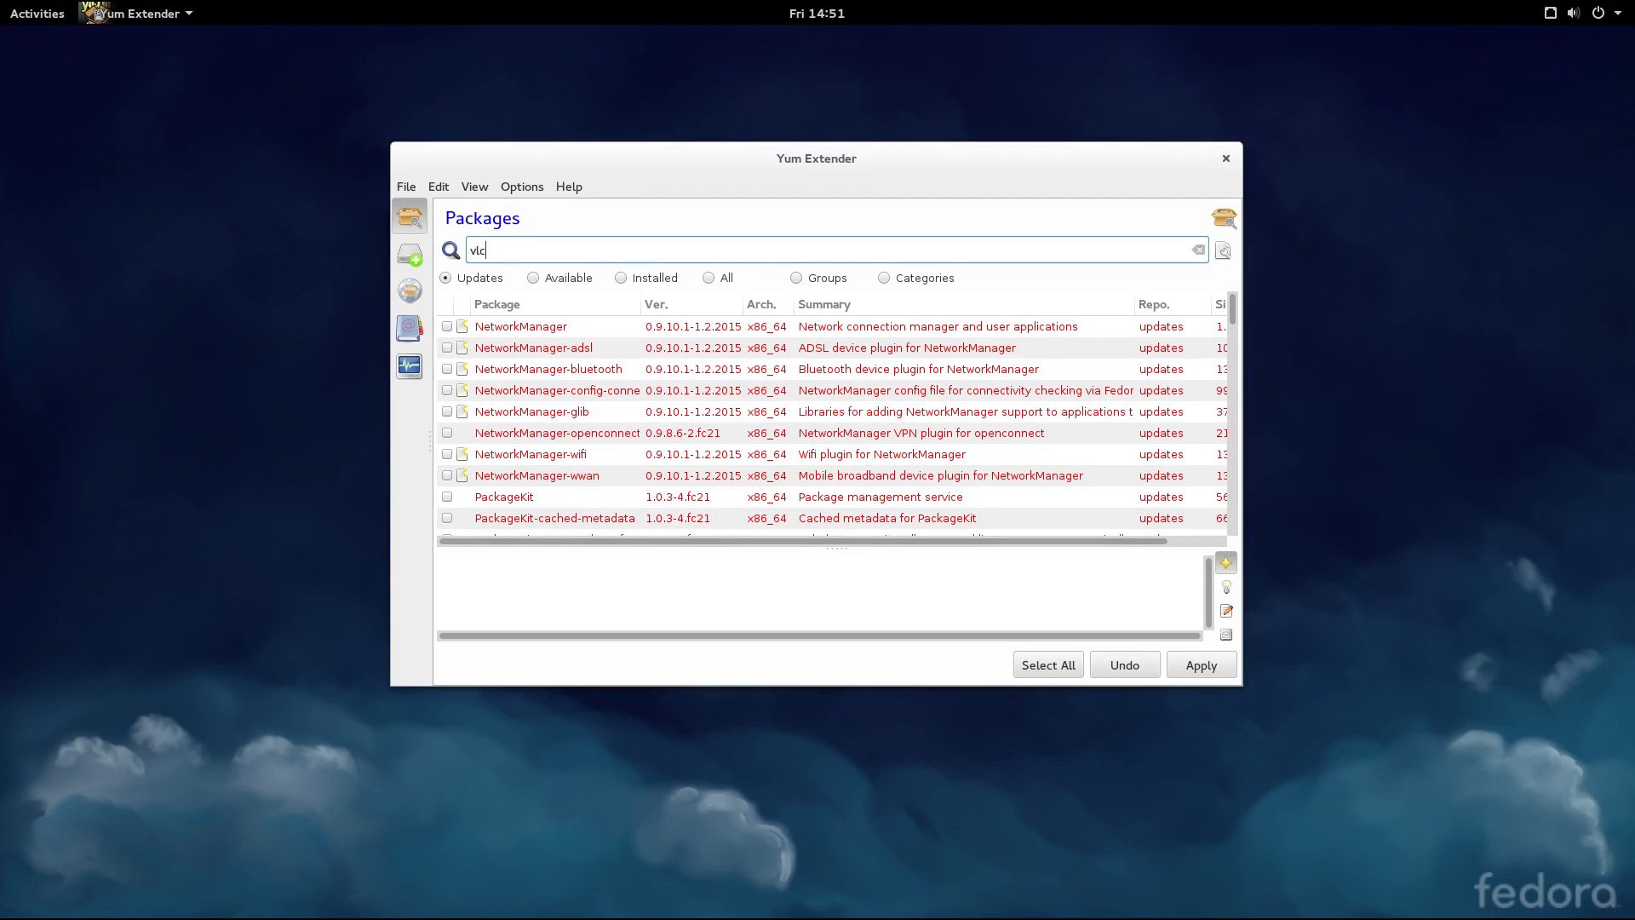
pyautogui.press('Return')
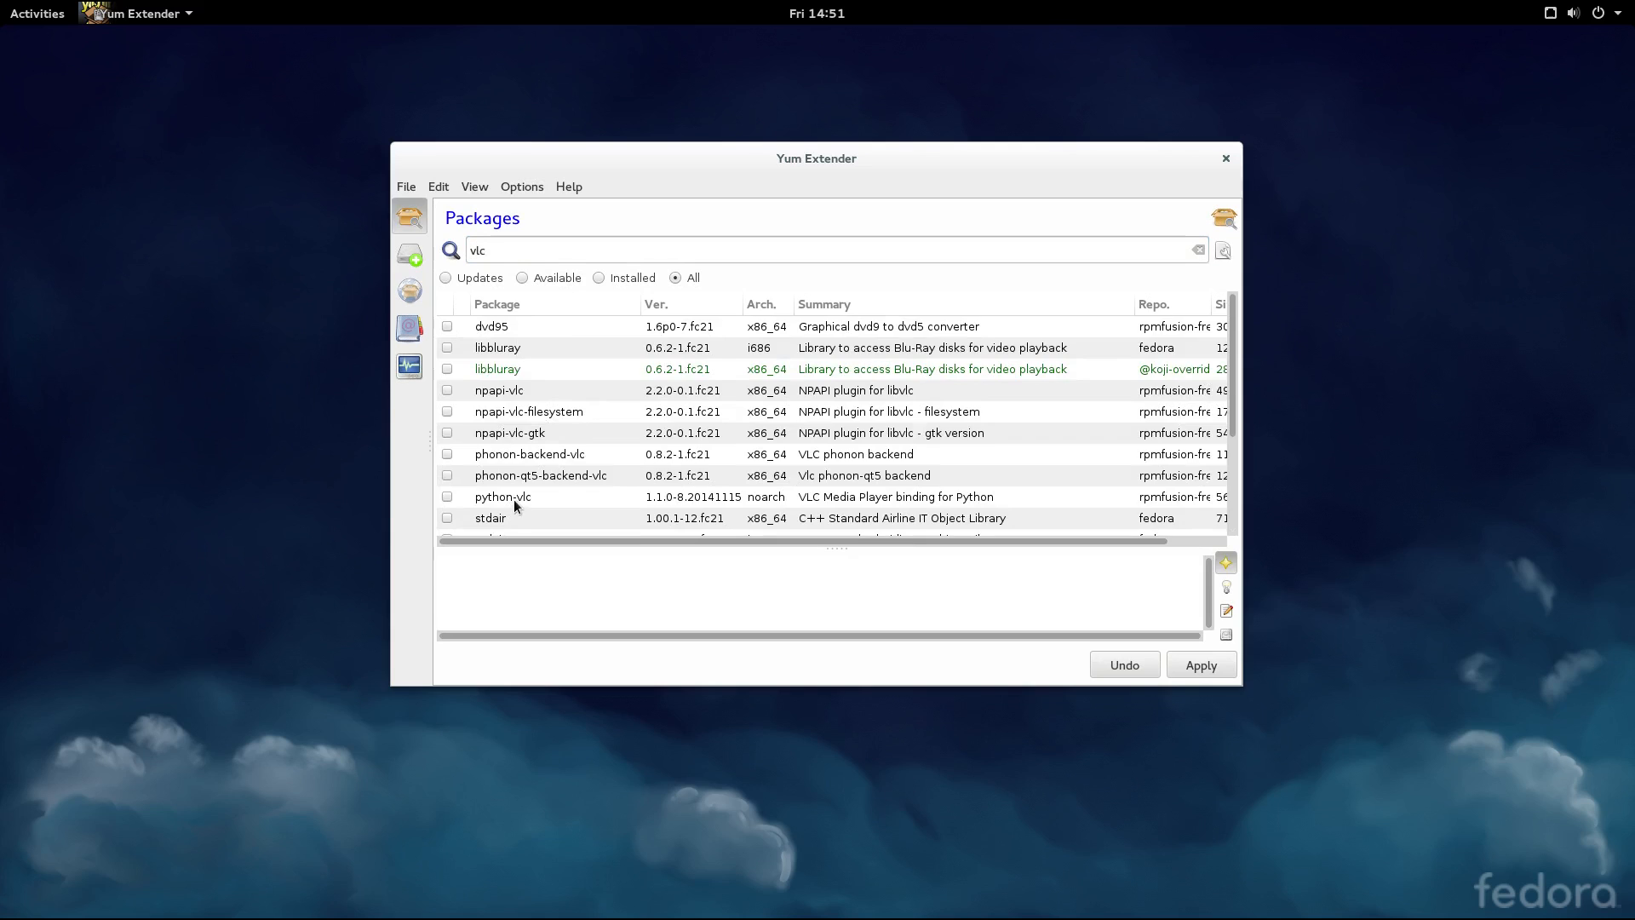
pyautogui.scroll(-3, 518, 507)
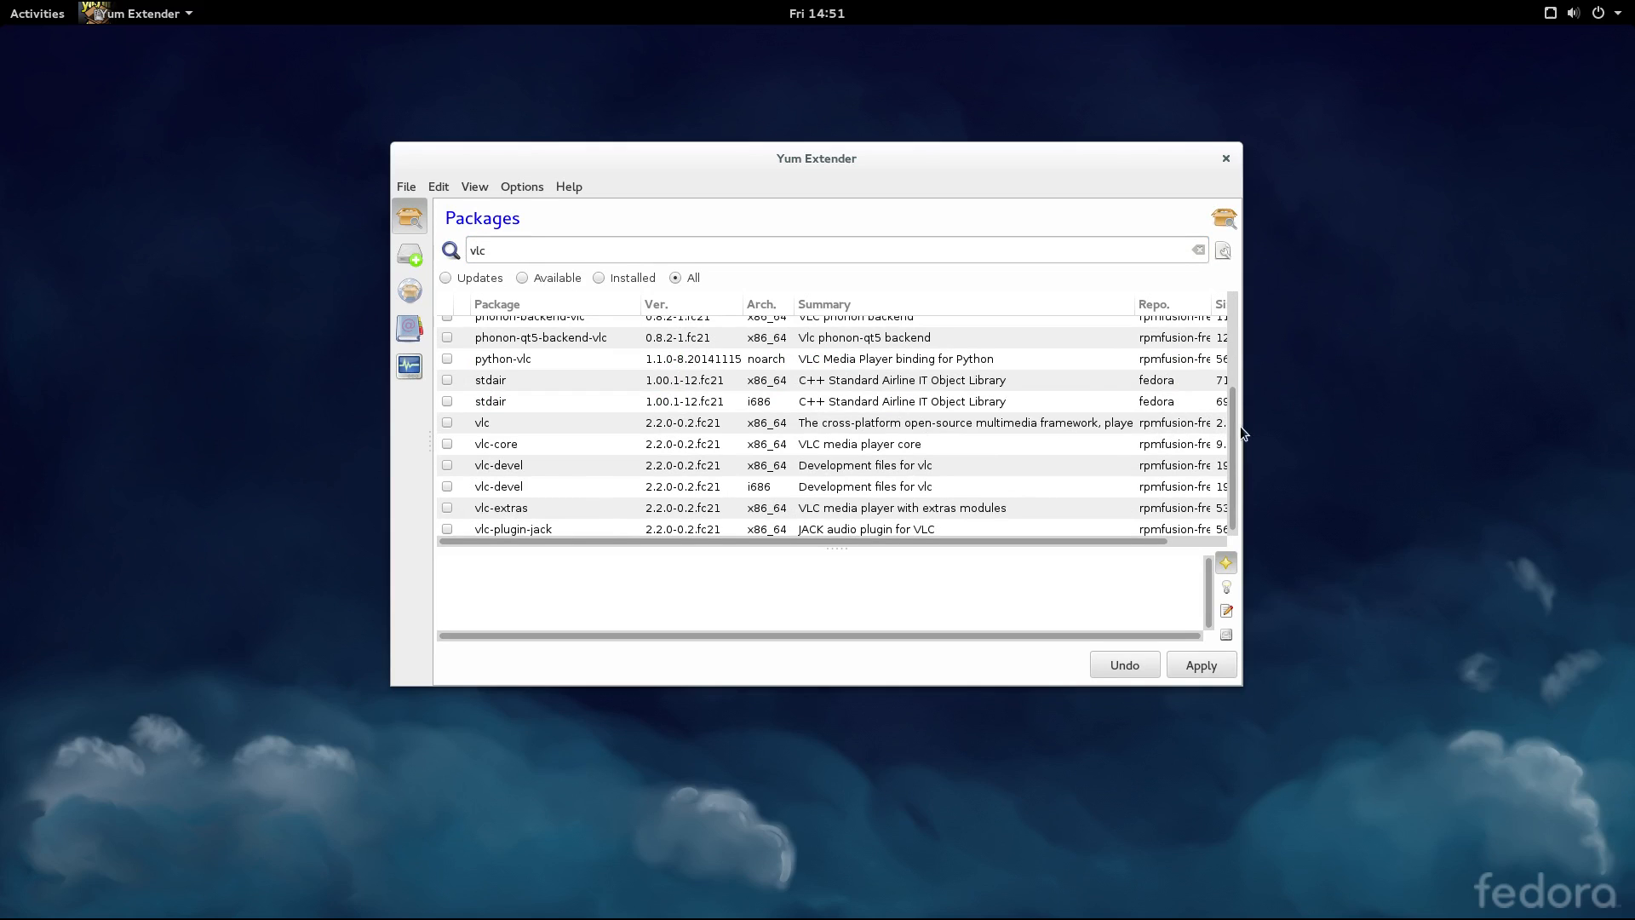
pyautogui.moveTo(1241, 426); pyautogui.dragTo(1445, 416)
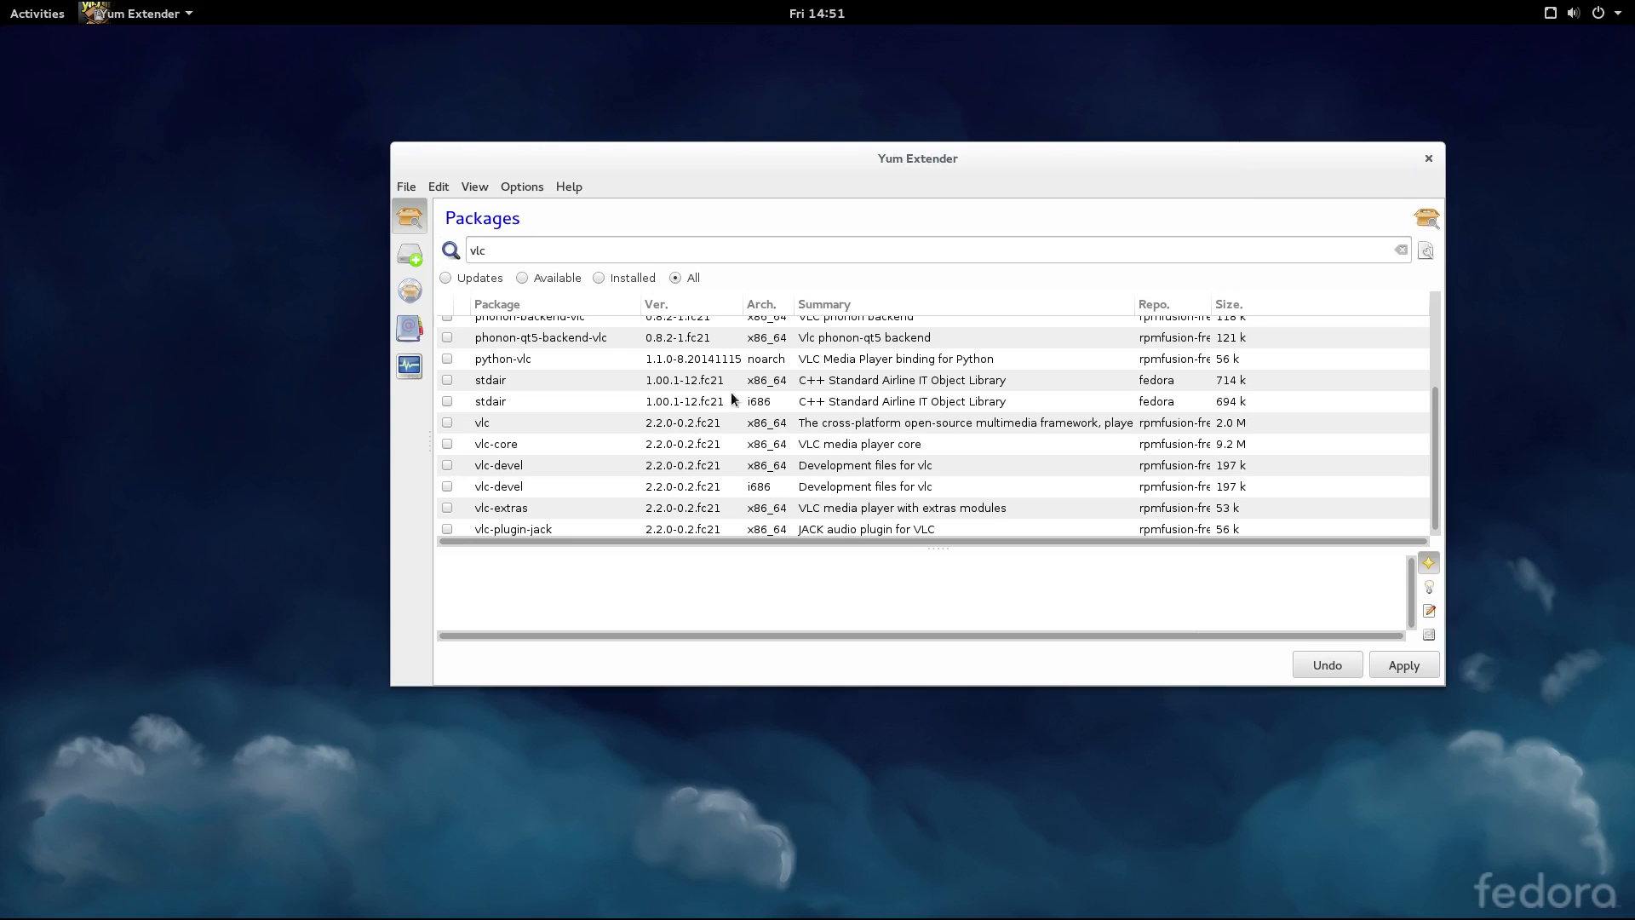
pyautogui.scroll(-1, 518, 424)
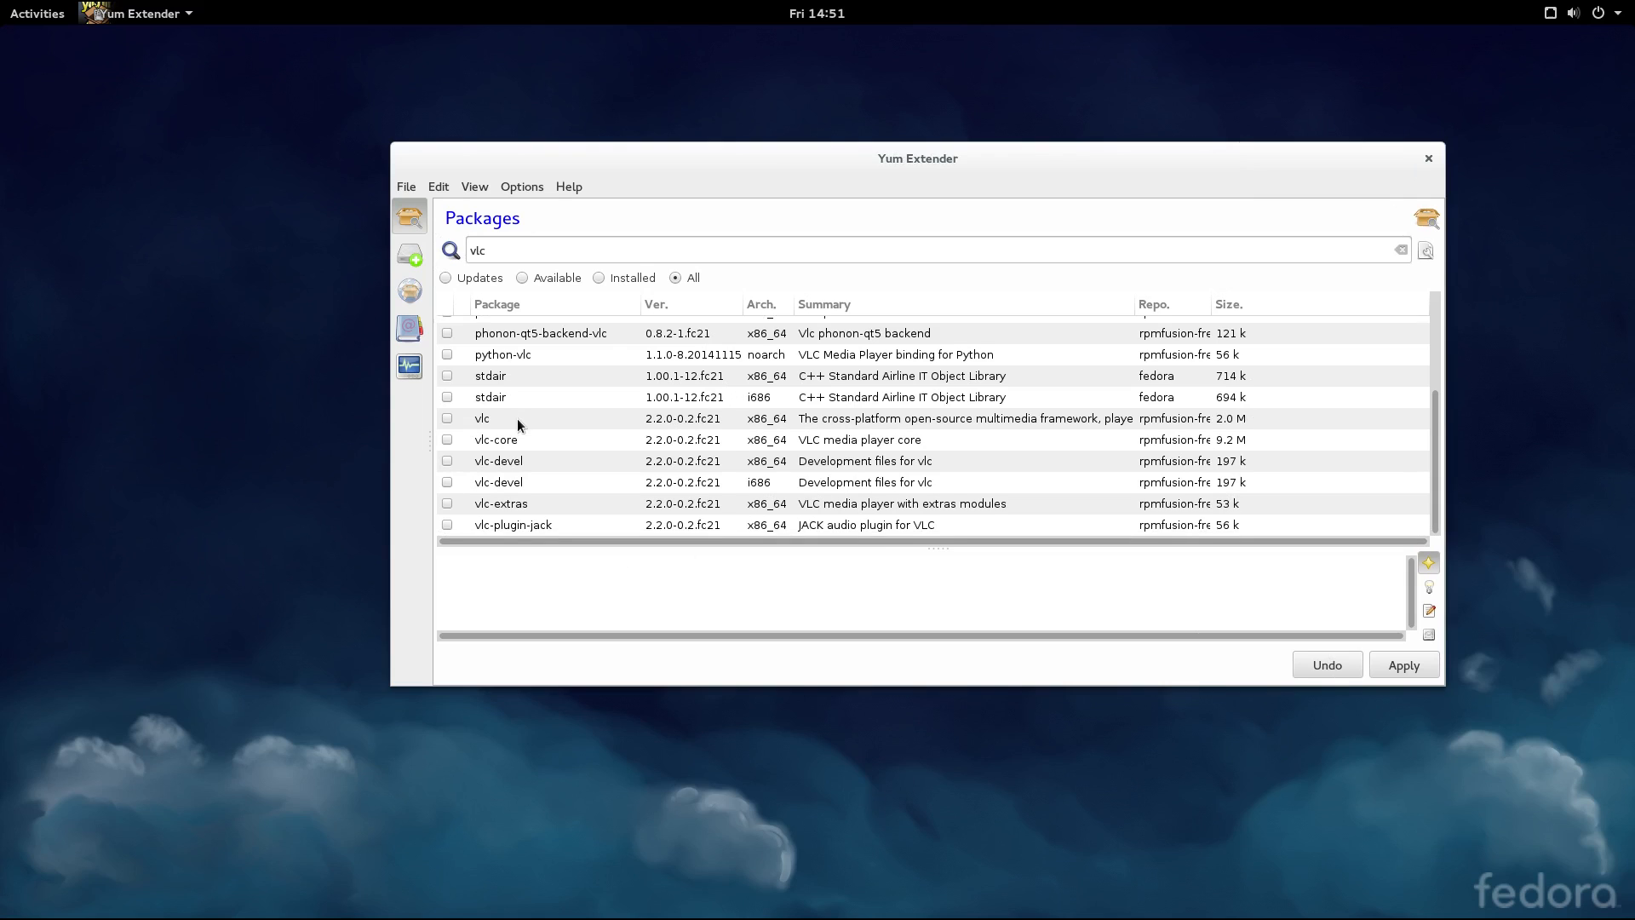
pyautogui.scroll(3, 528, 439)
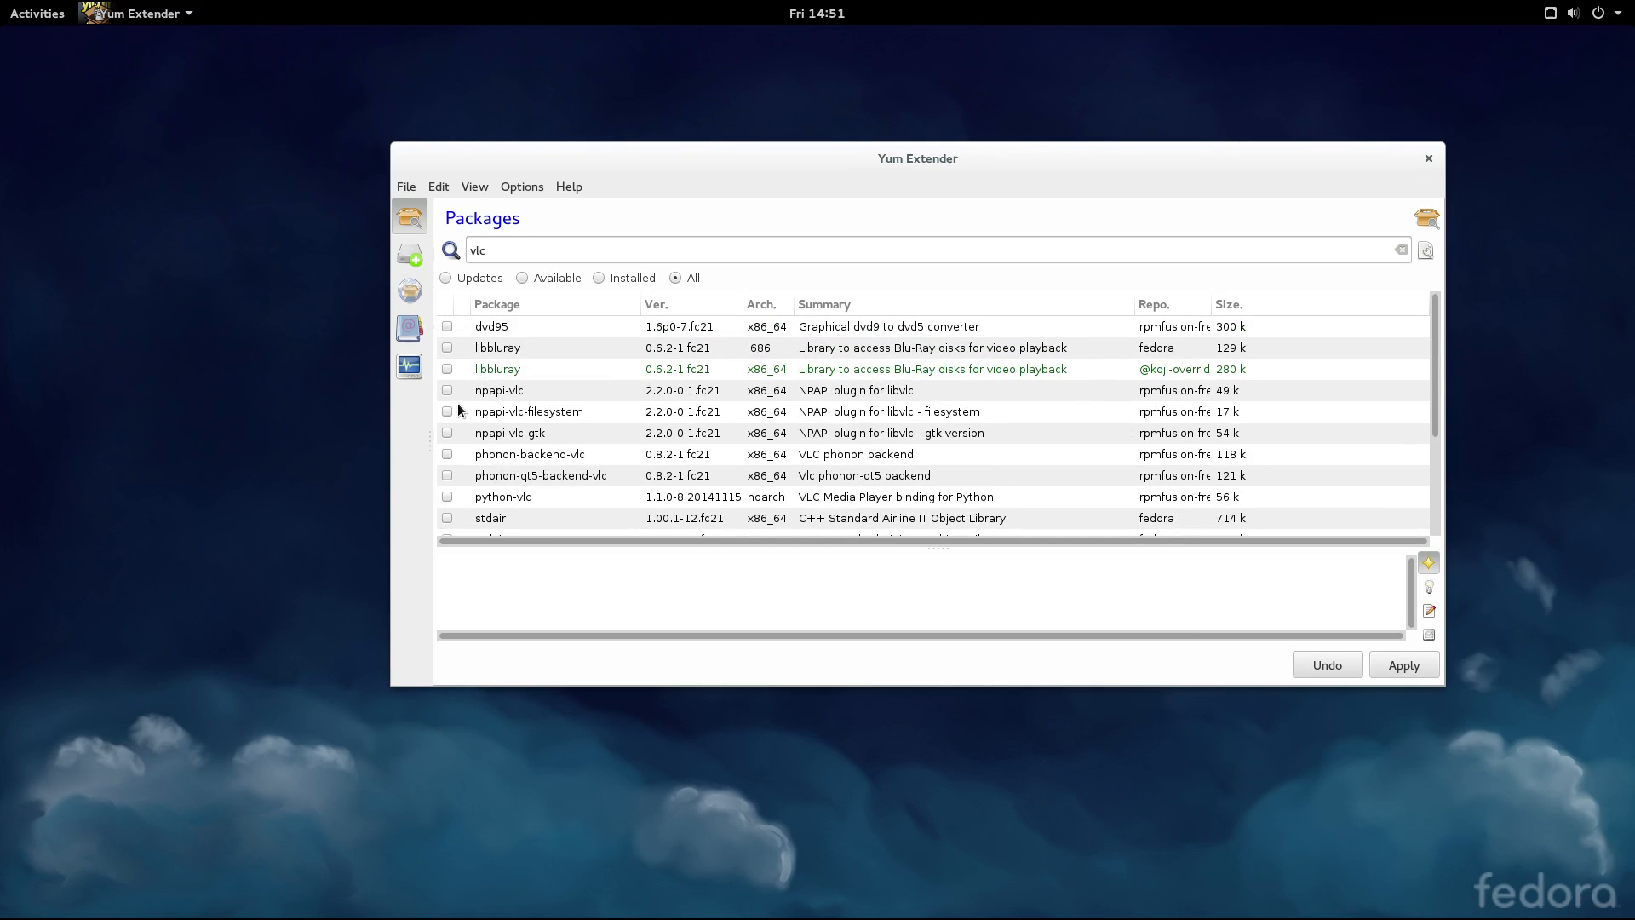
pyautogui.click(1428, 160)
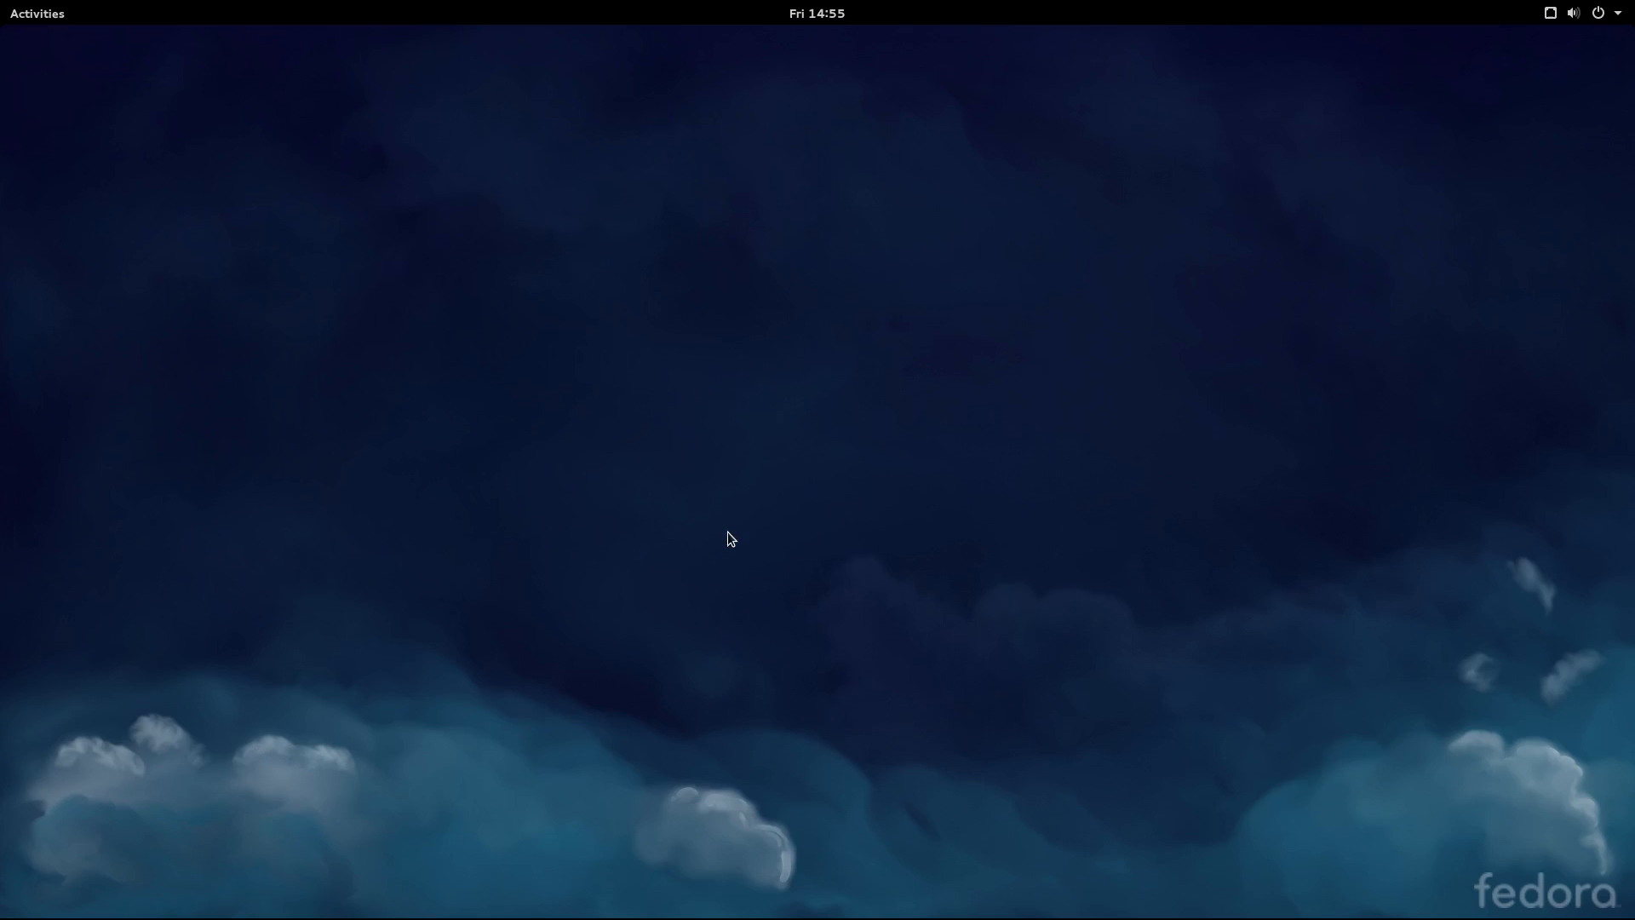
# Open Software from the activities overview.
pyautogui.click(40, 13)
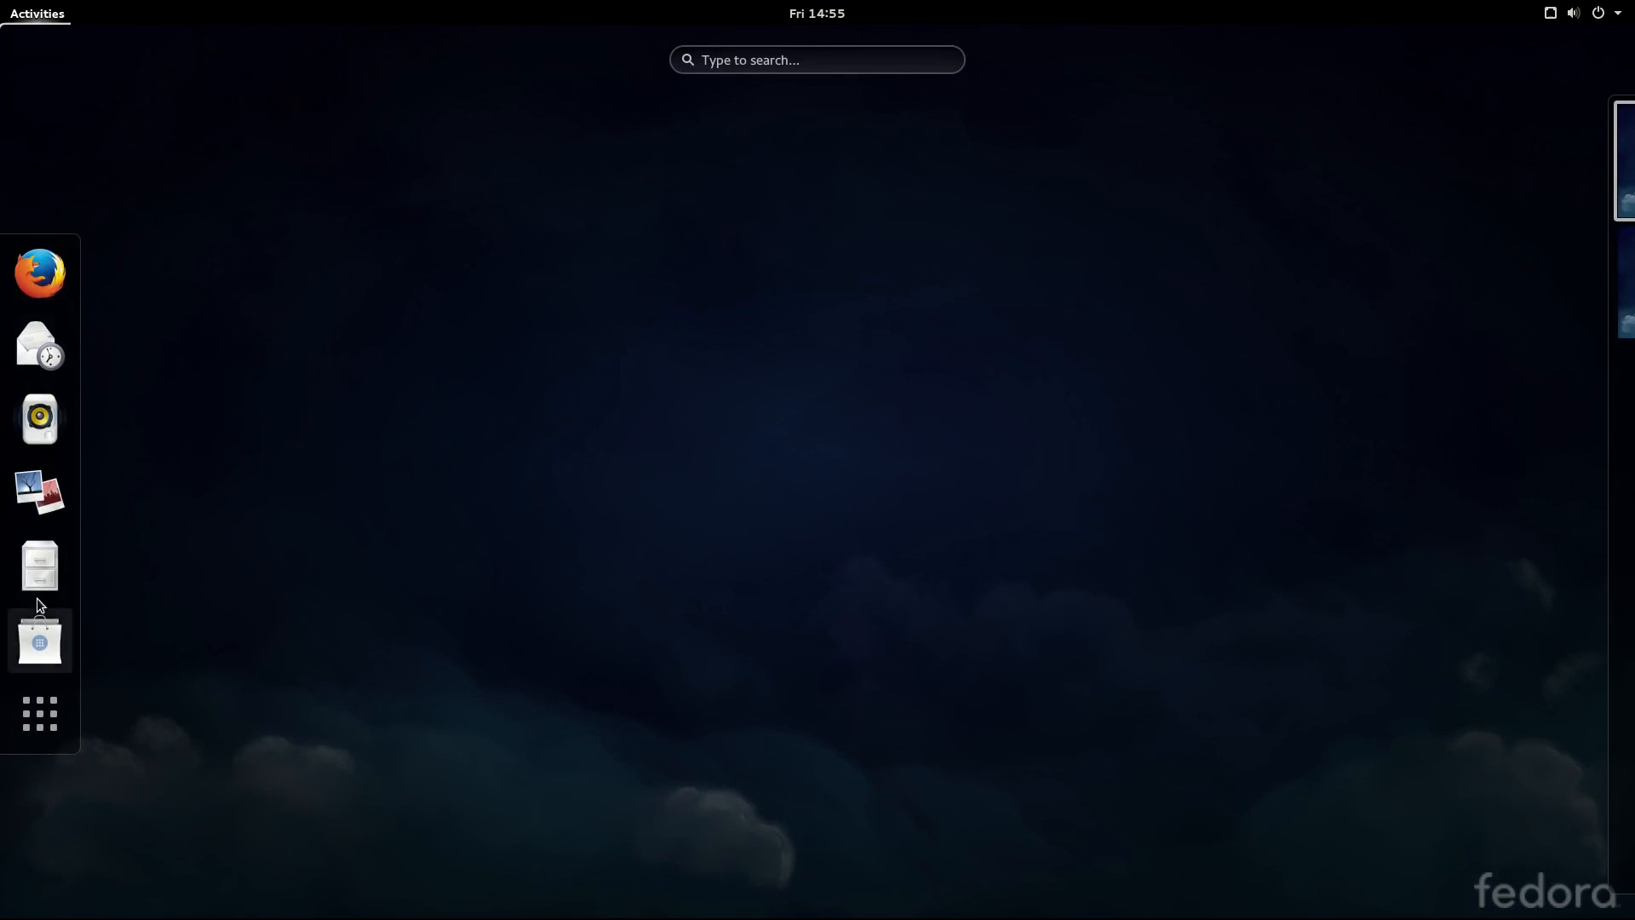
pyautogui.click(21, 647)
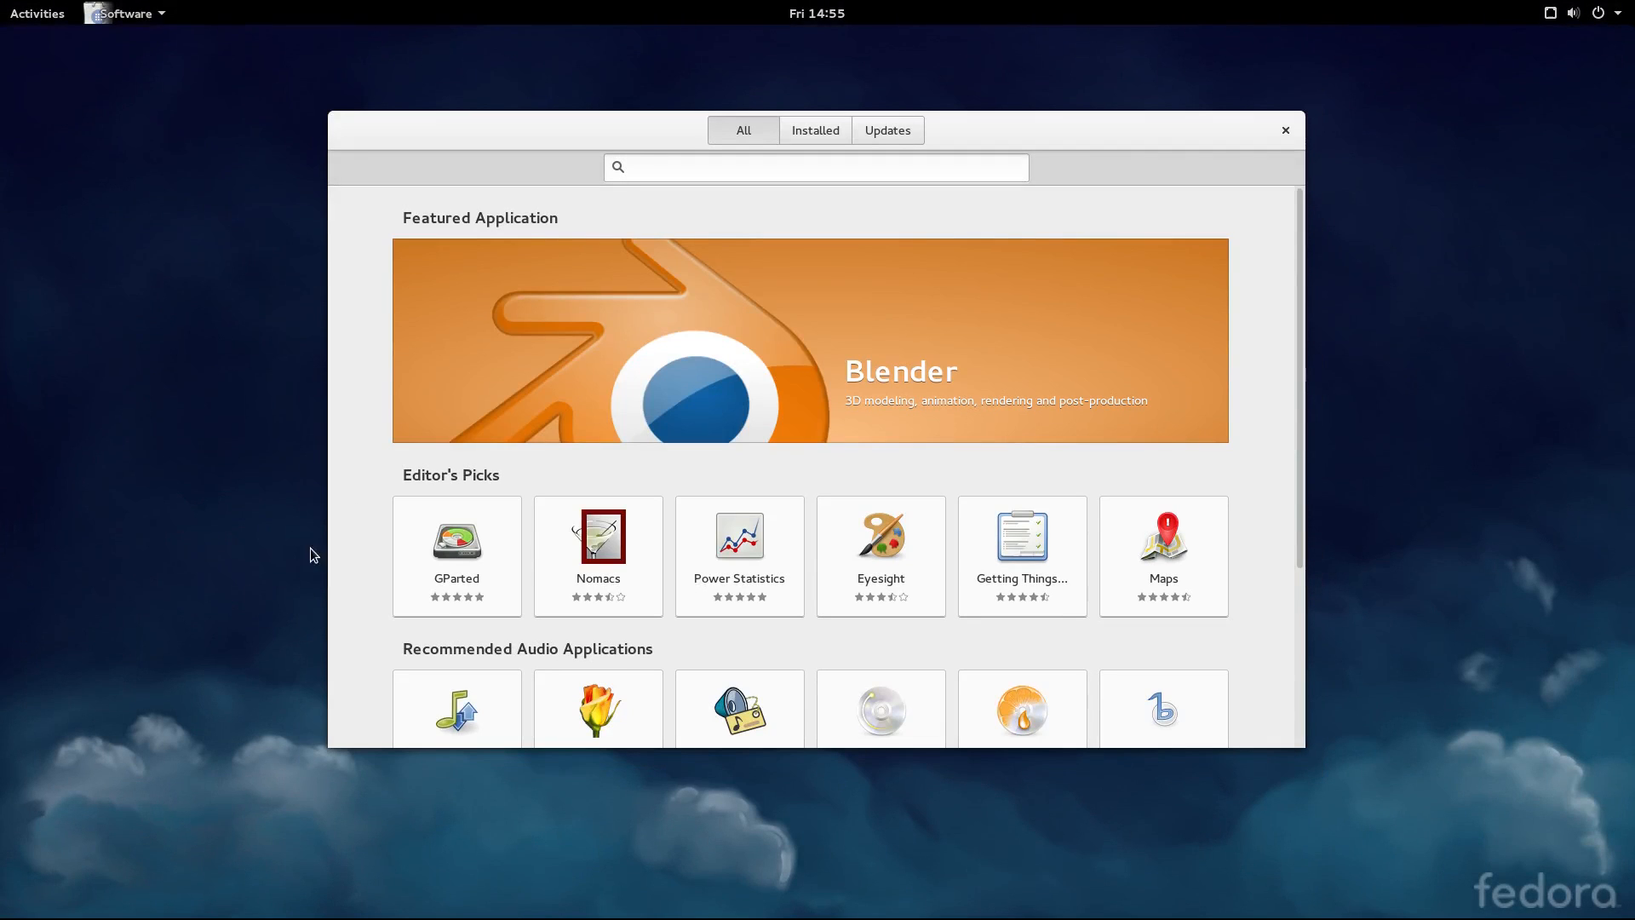
# Search Software for "gnome twe", install Tweak Tool, and close Software once the installation finishes.
pyautogui.click(679, 174)
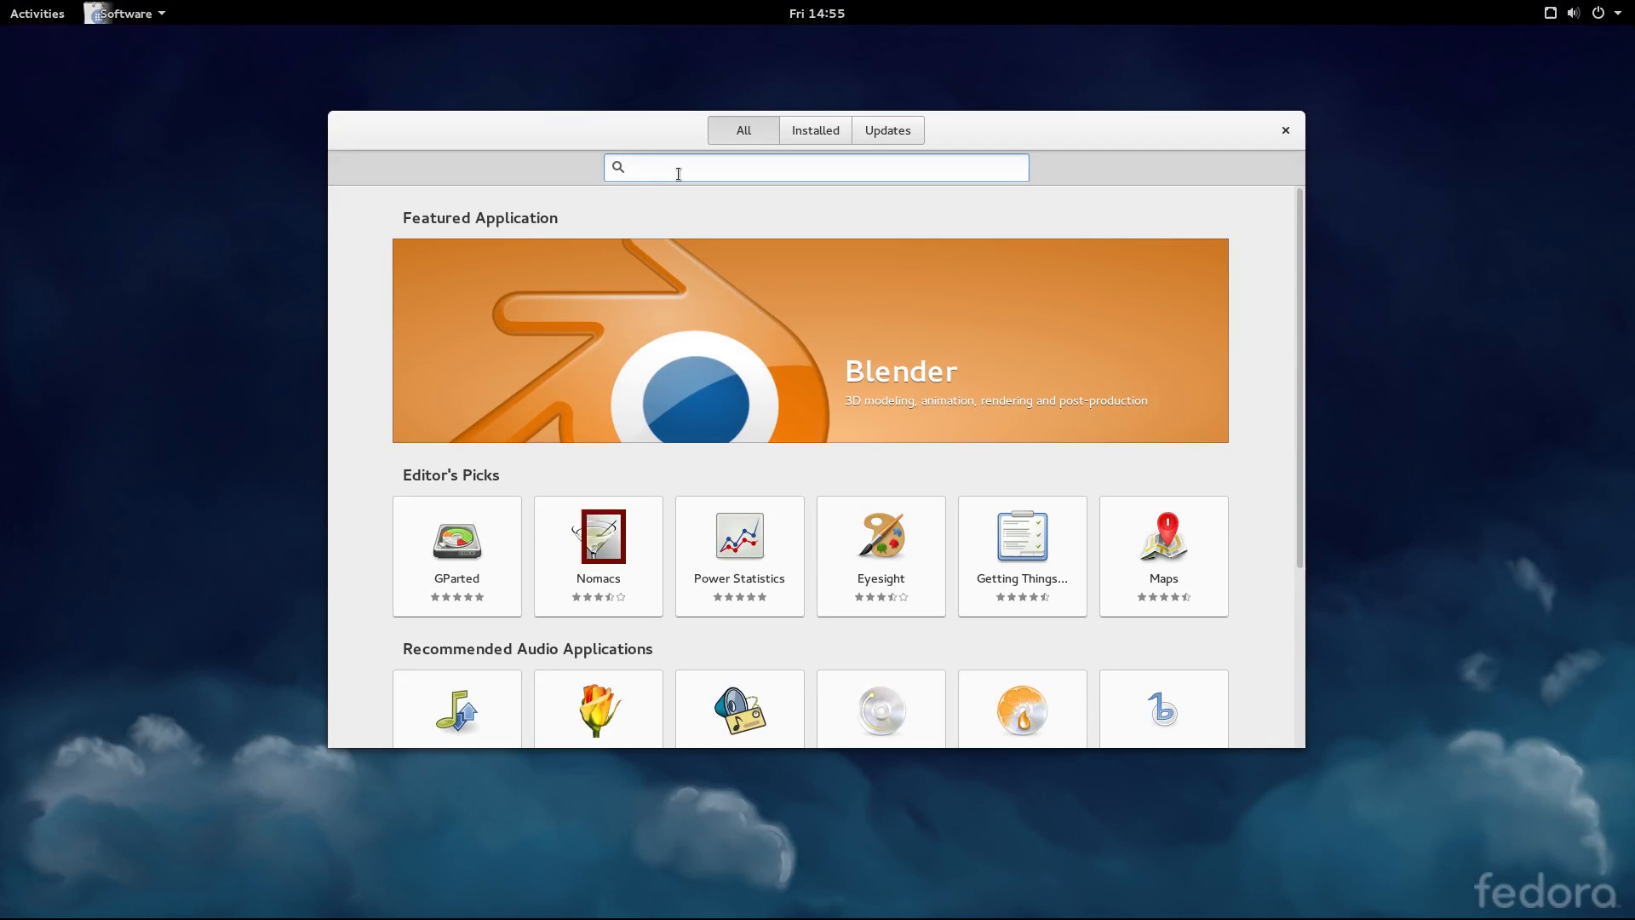
pyautogui.write('gnome twe')
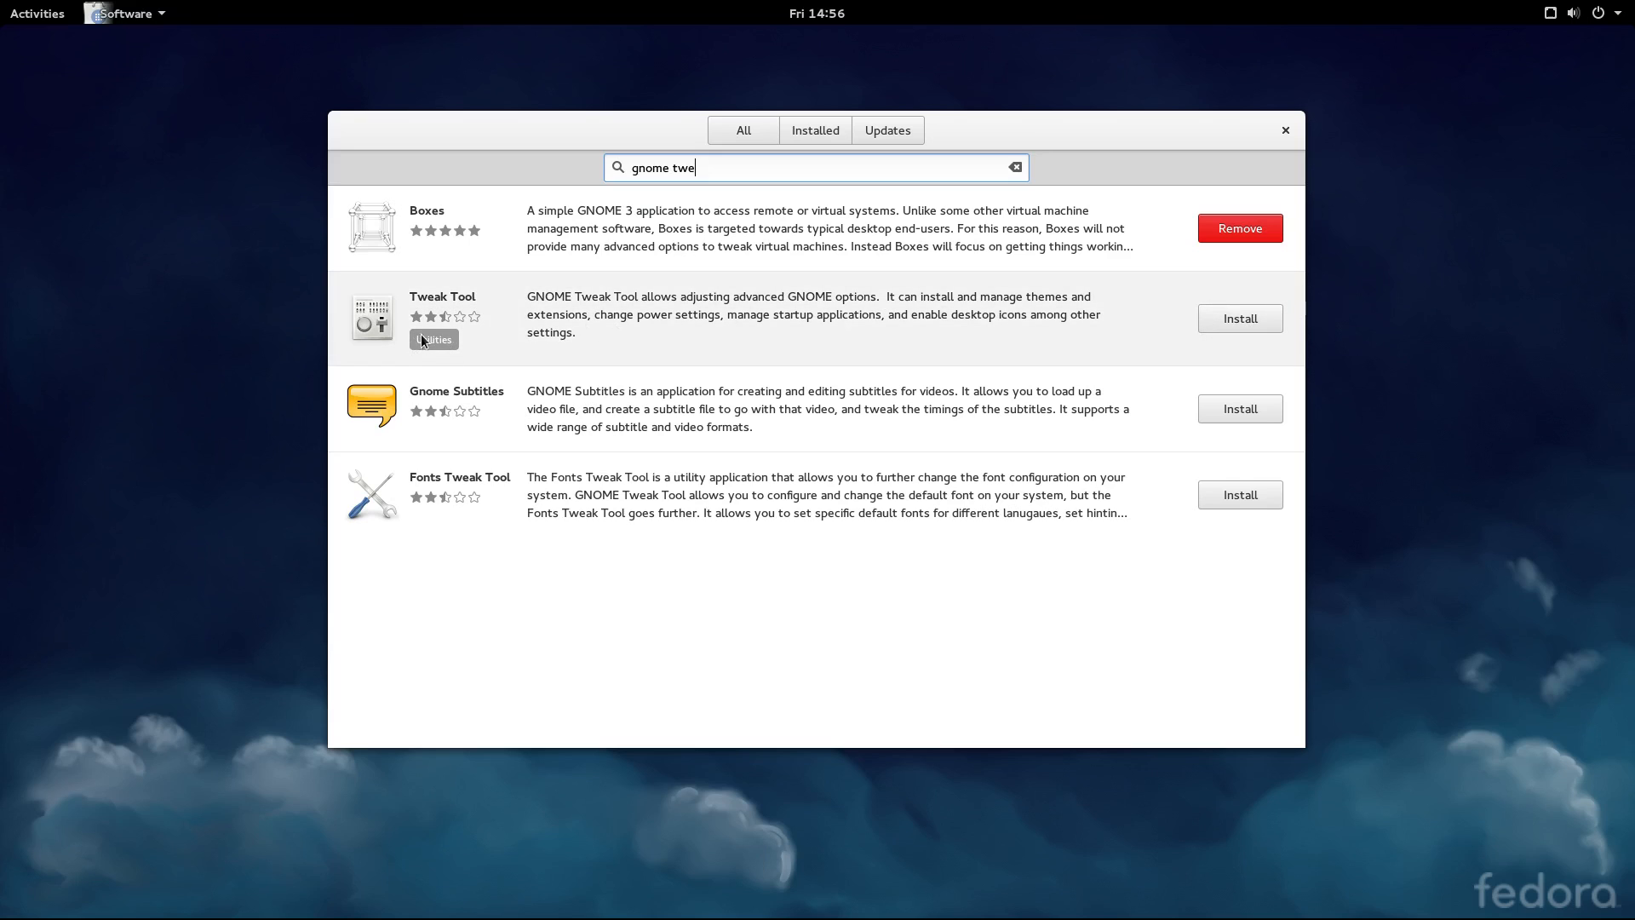
pyautogui.click(1241, 320)
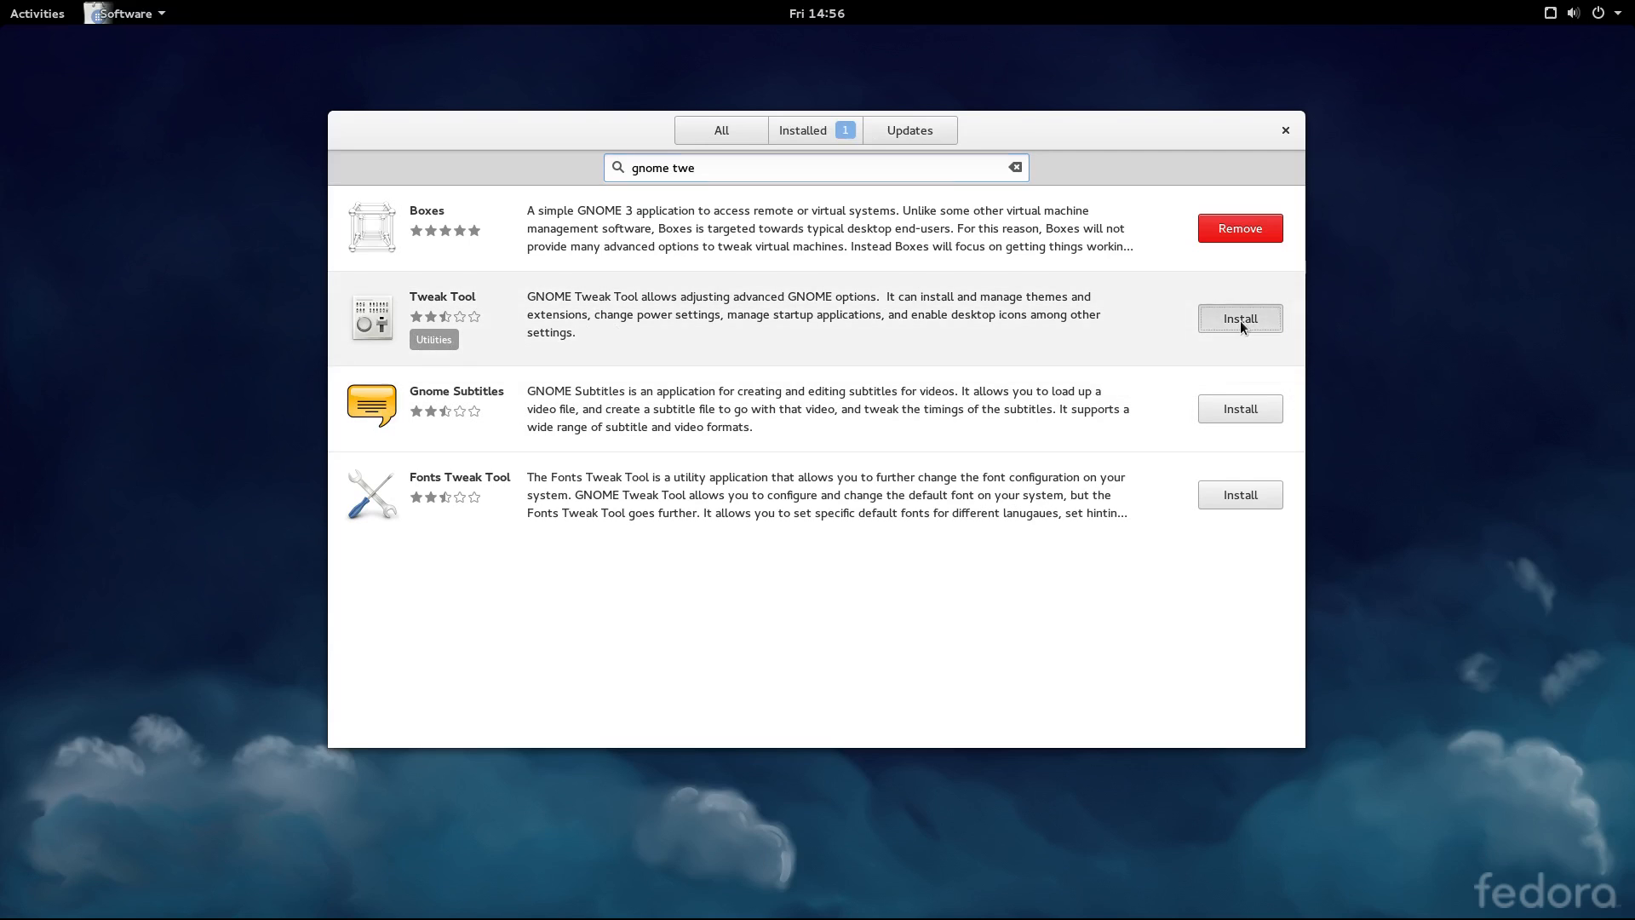
pyautogui.click(800, 131)
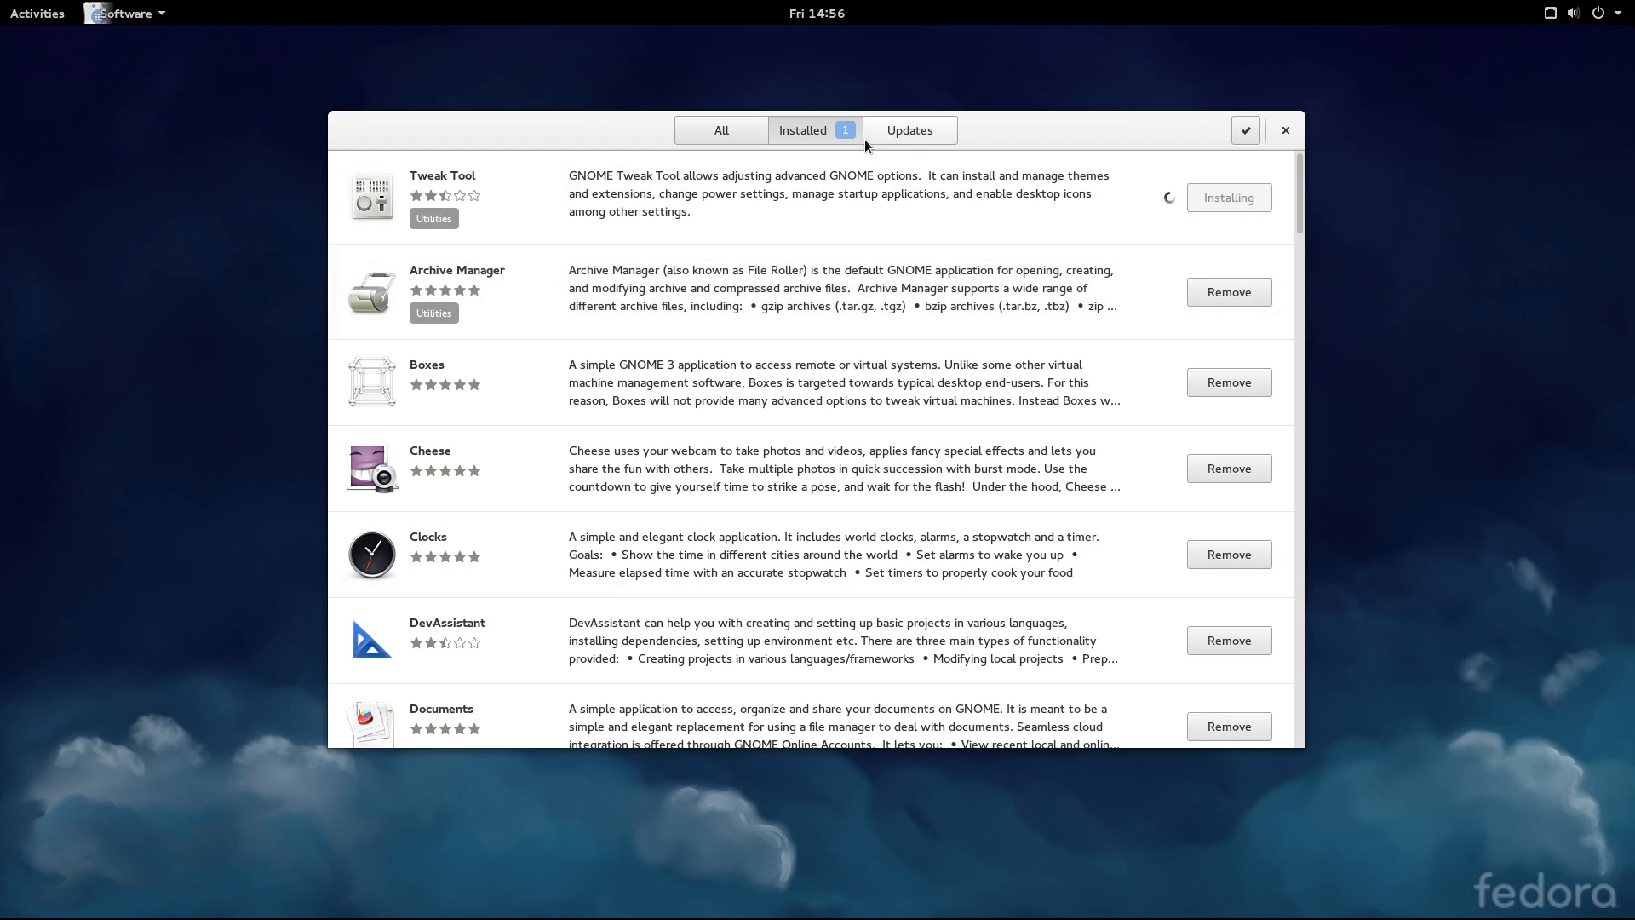
pyautogui.scroll(-3, 656, 494)
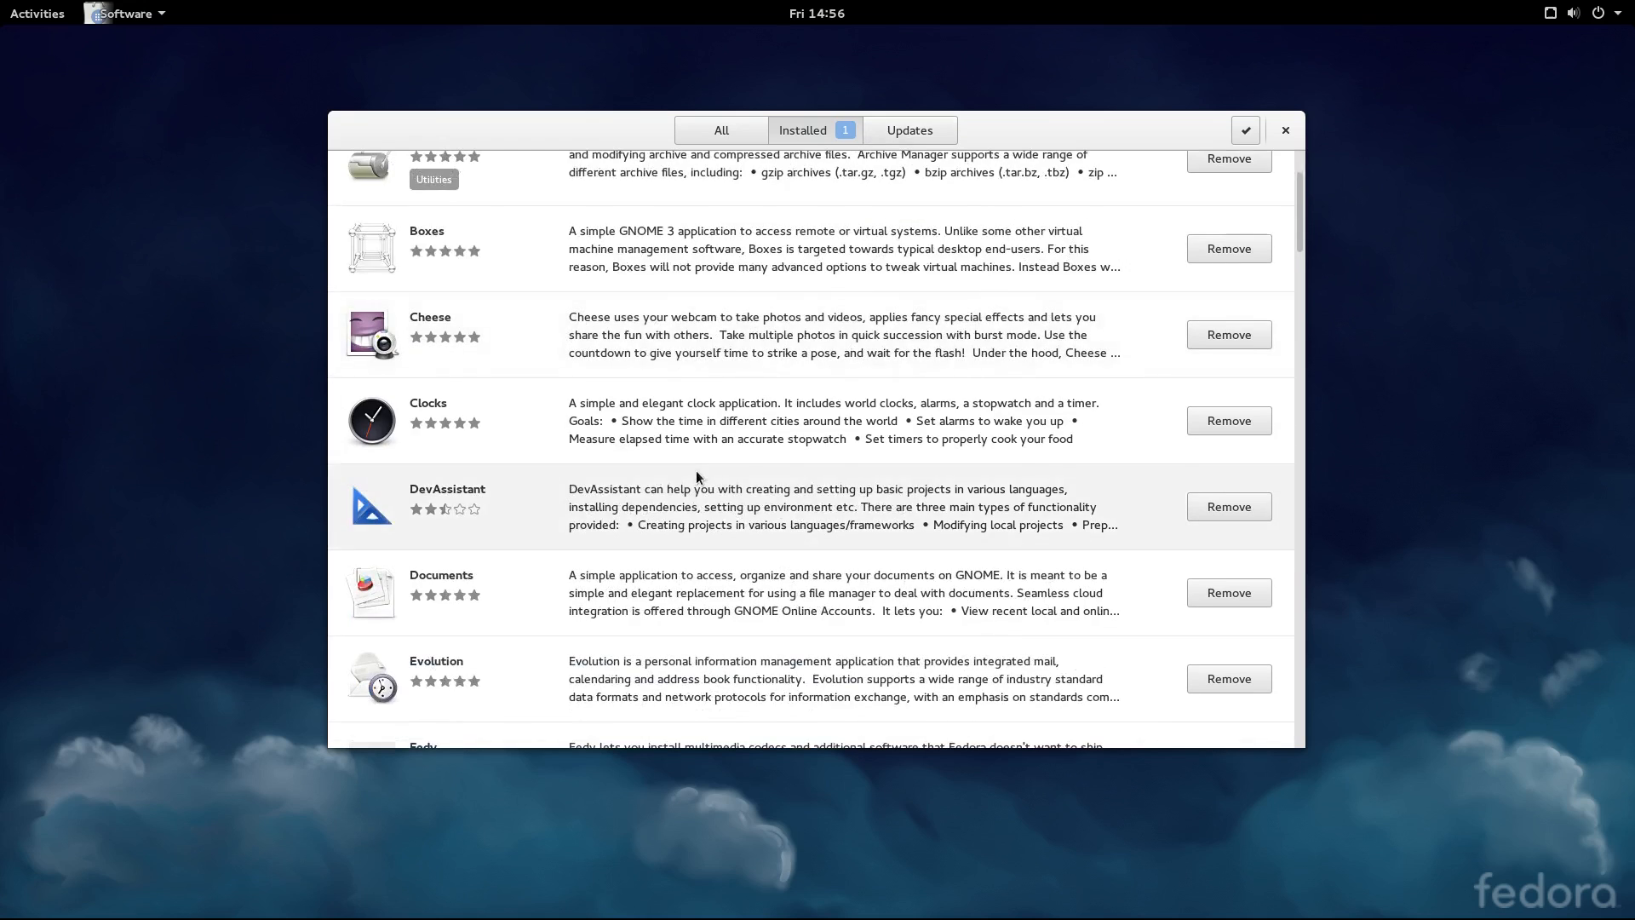
pyautogui.scroll(3, 696, 473)
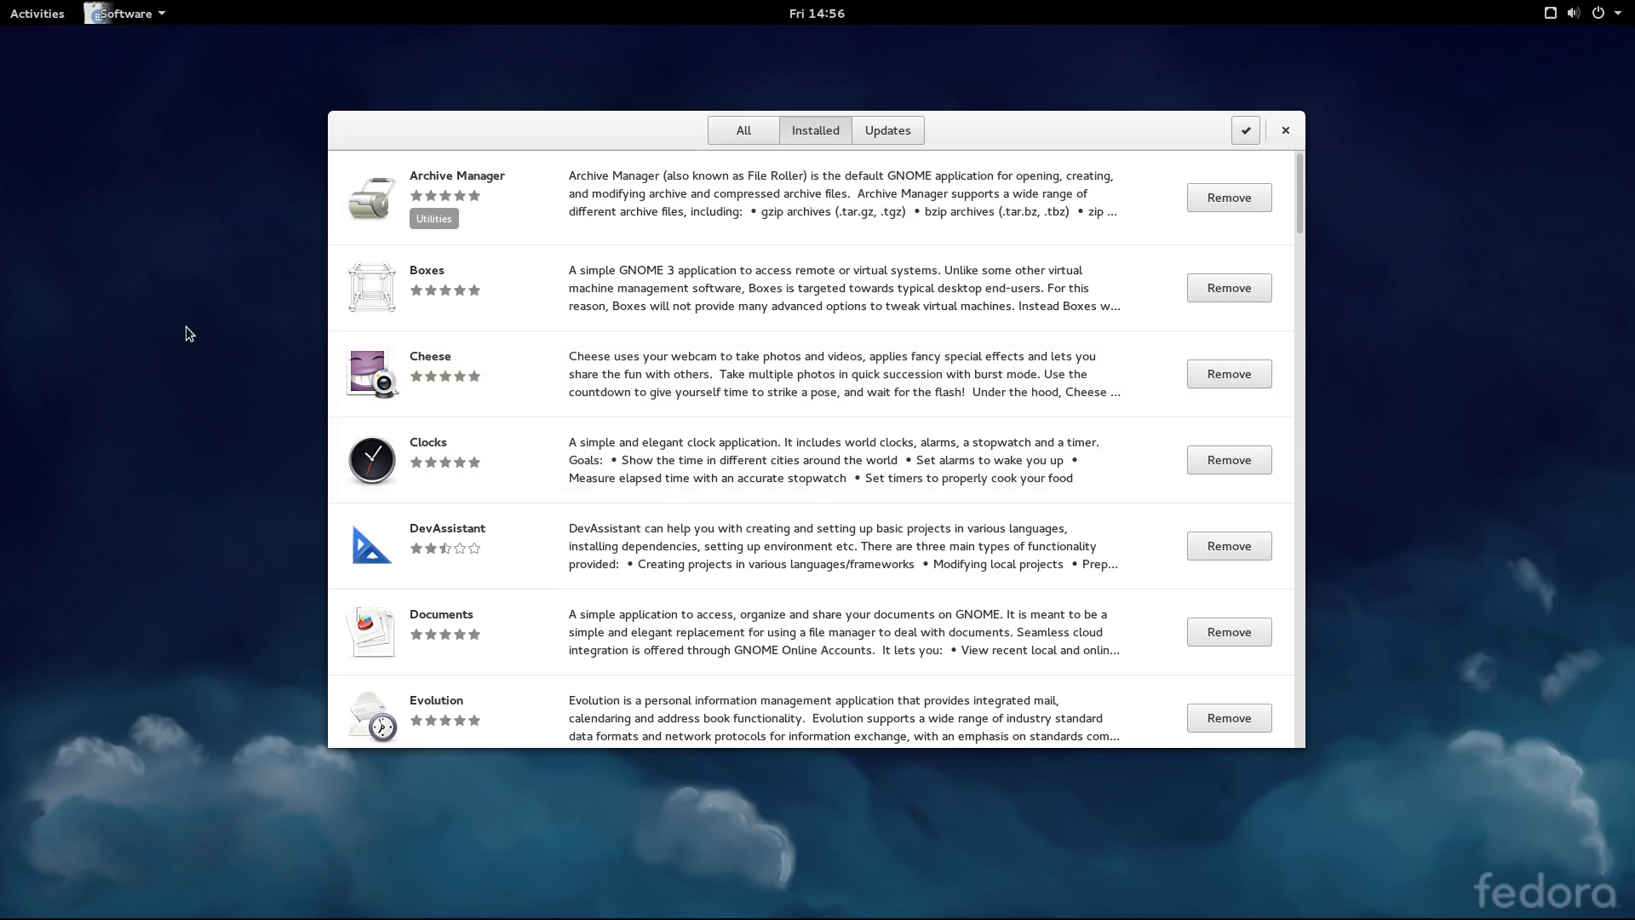
pyautogui.click(1284, 136)
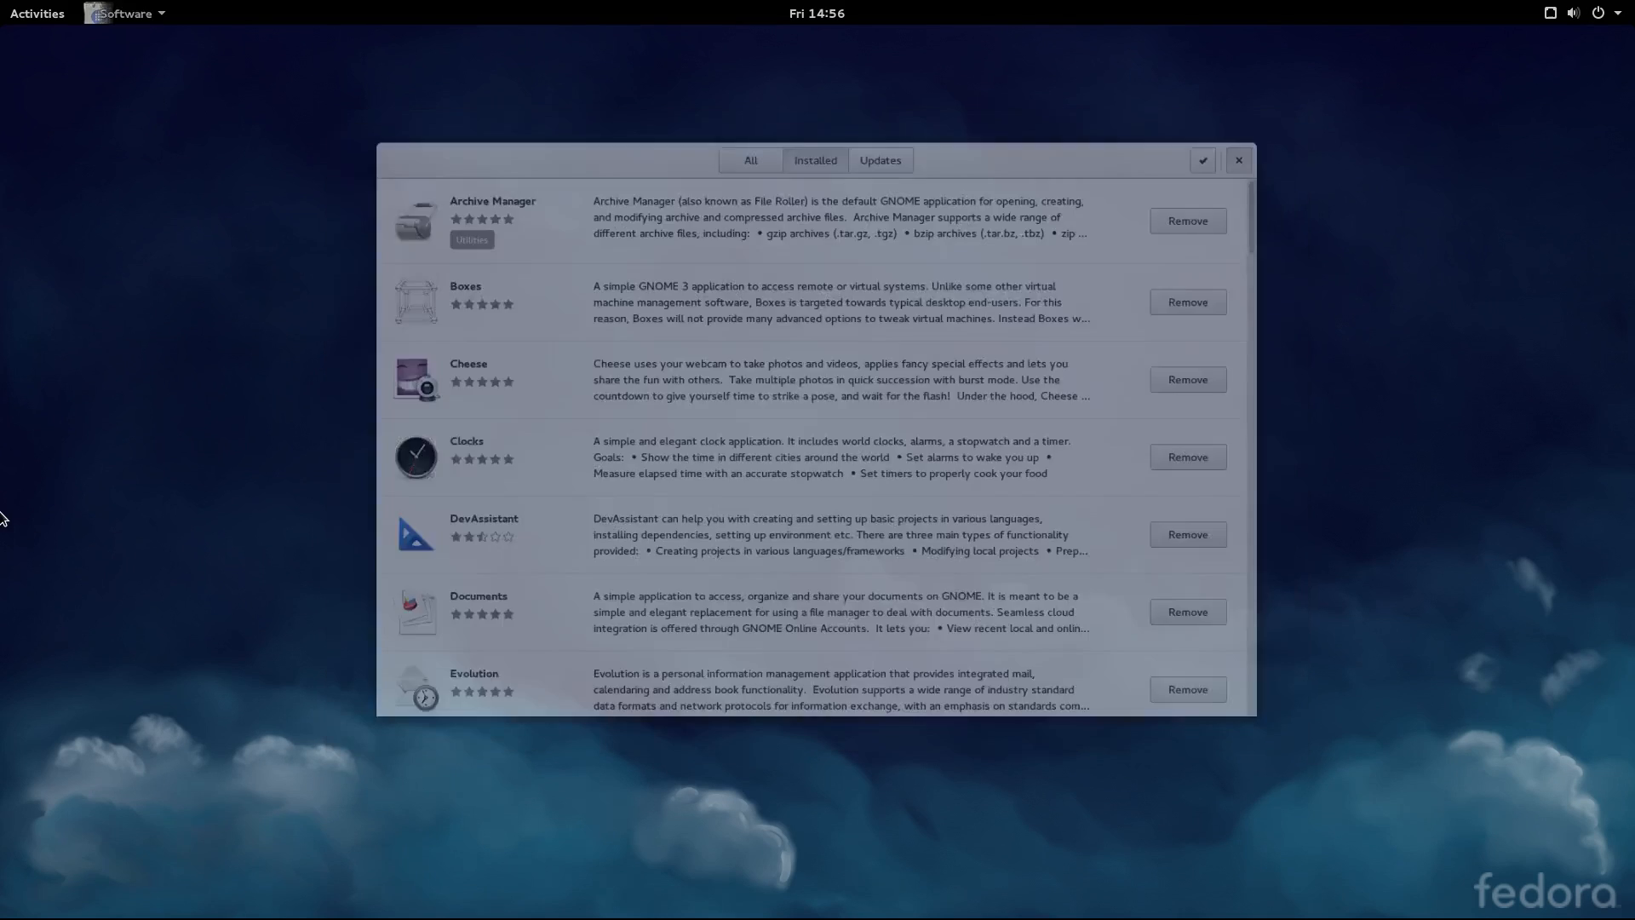
# Search the activities overview for "twe" and launch Tweak Tool.
pyautogui.click(31, 13)
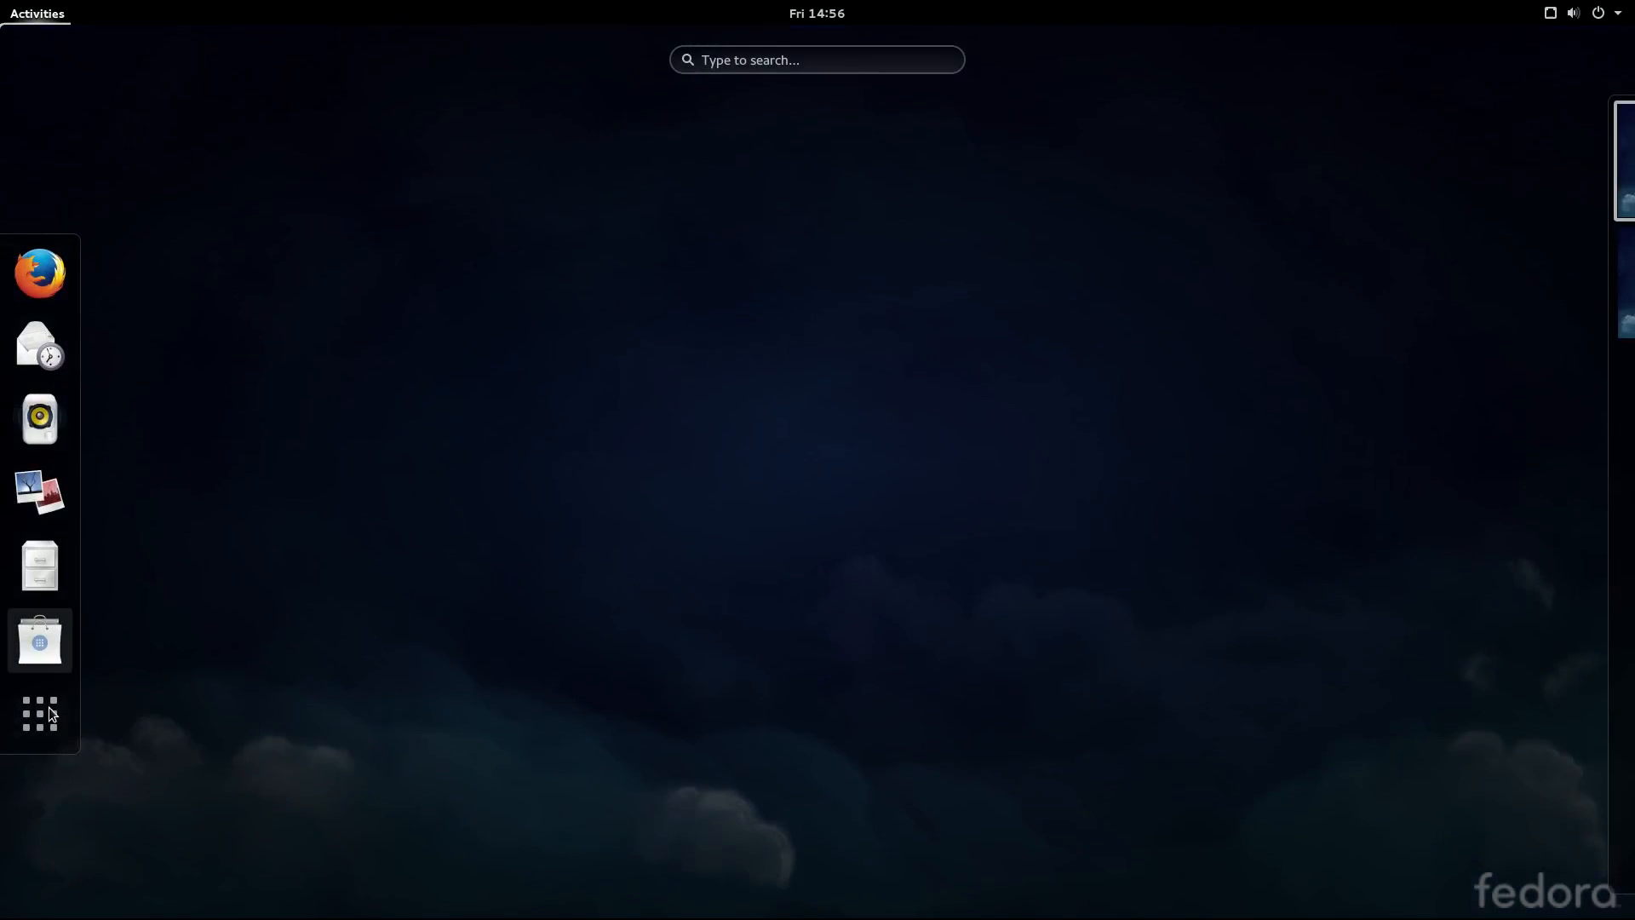
pyautogui.write('twe')
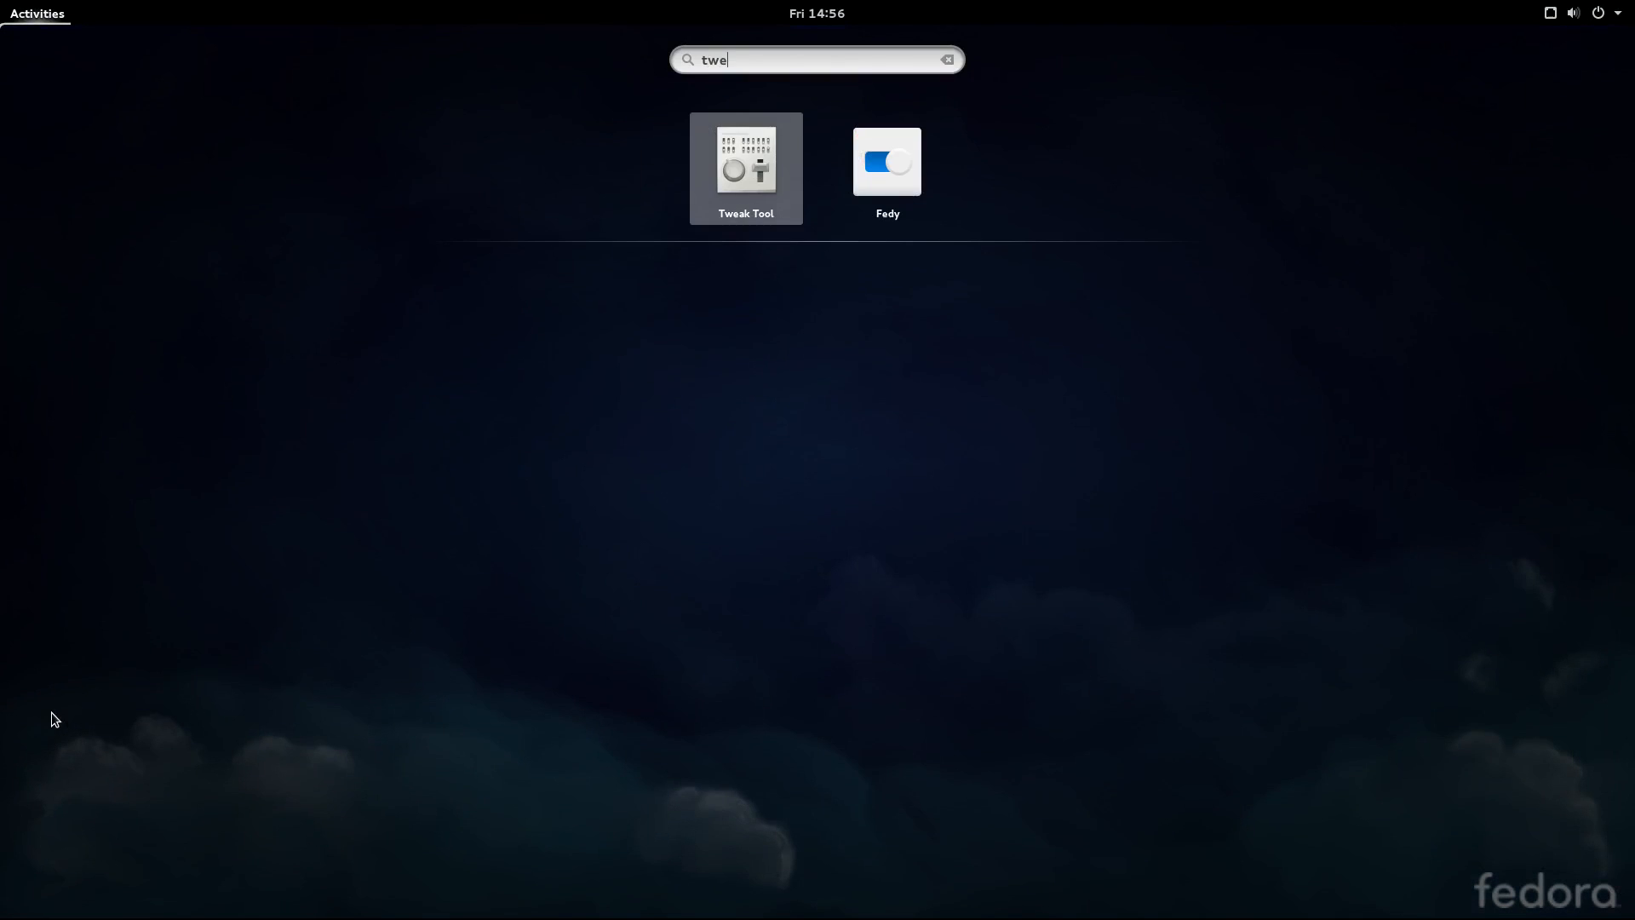
pyautogui.click(766, 179)
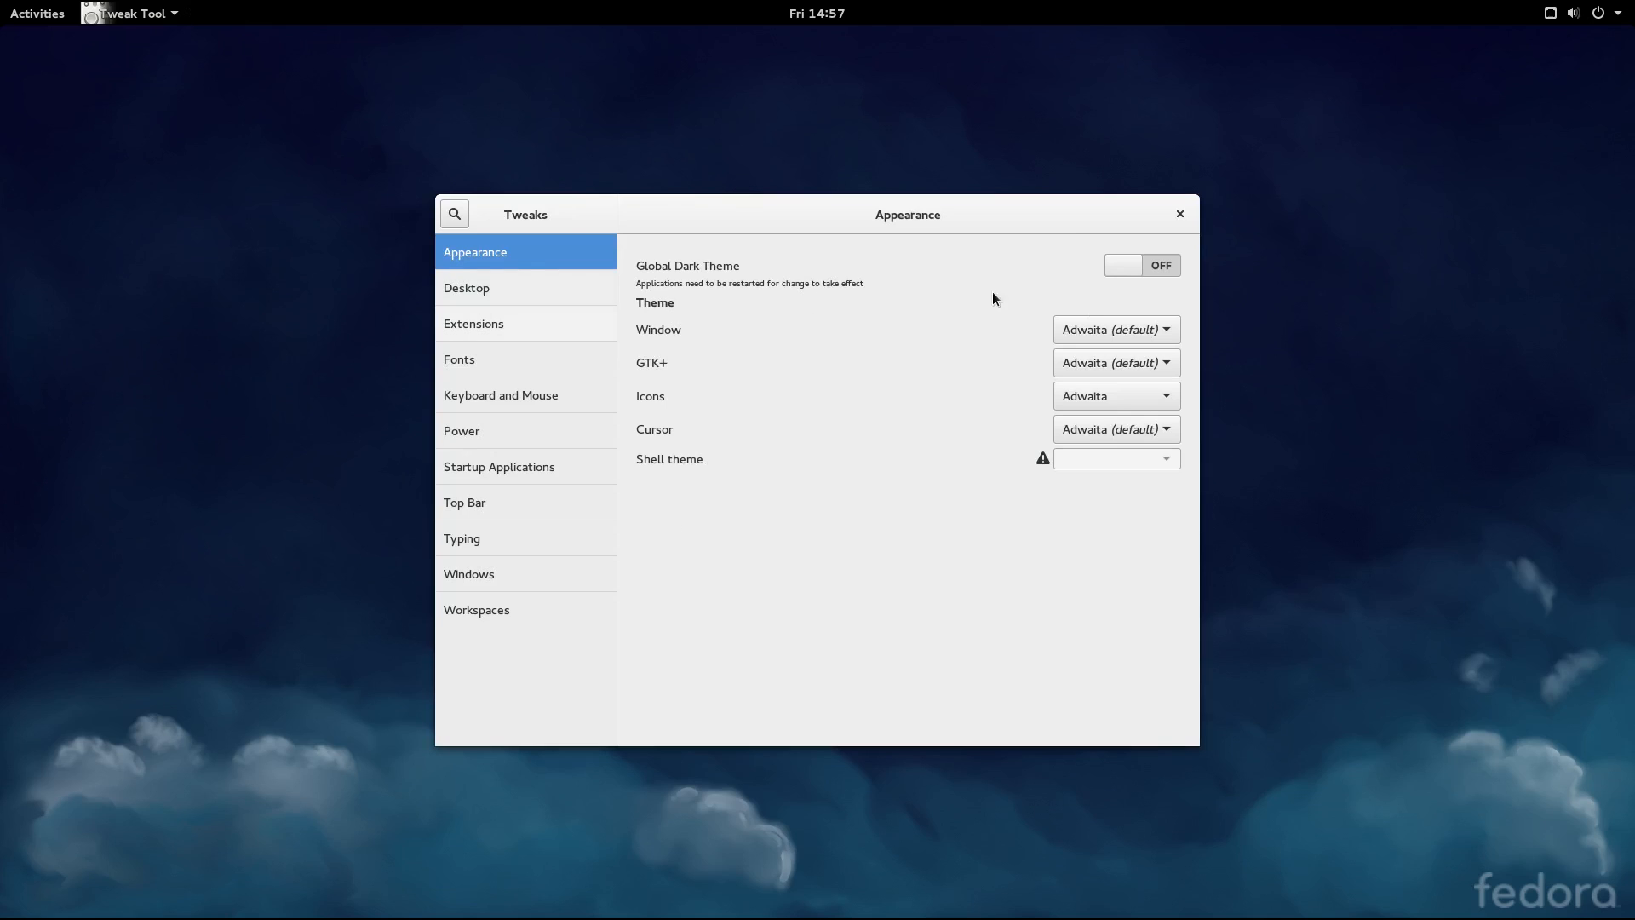
# Turn on Global Dark Theme in the Appearance tweaks and check its effect in a Files window.
pyautogui.click(1129, 268)
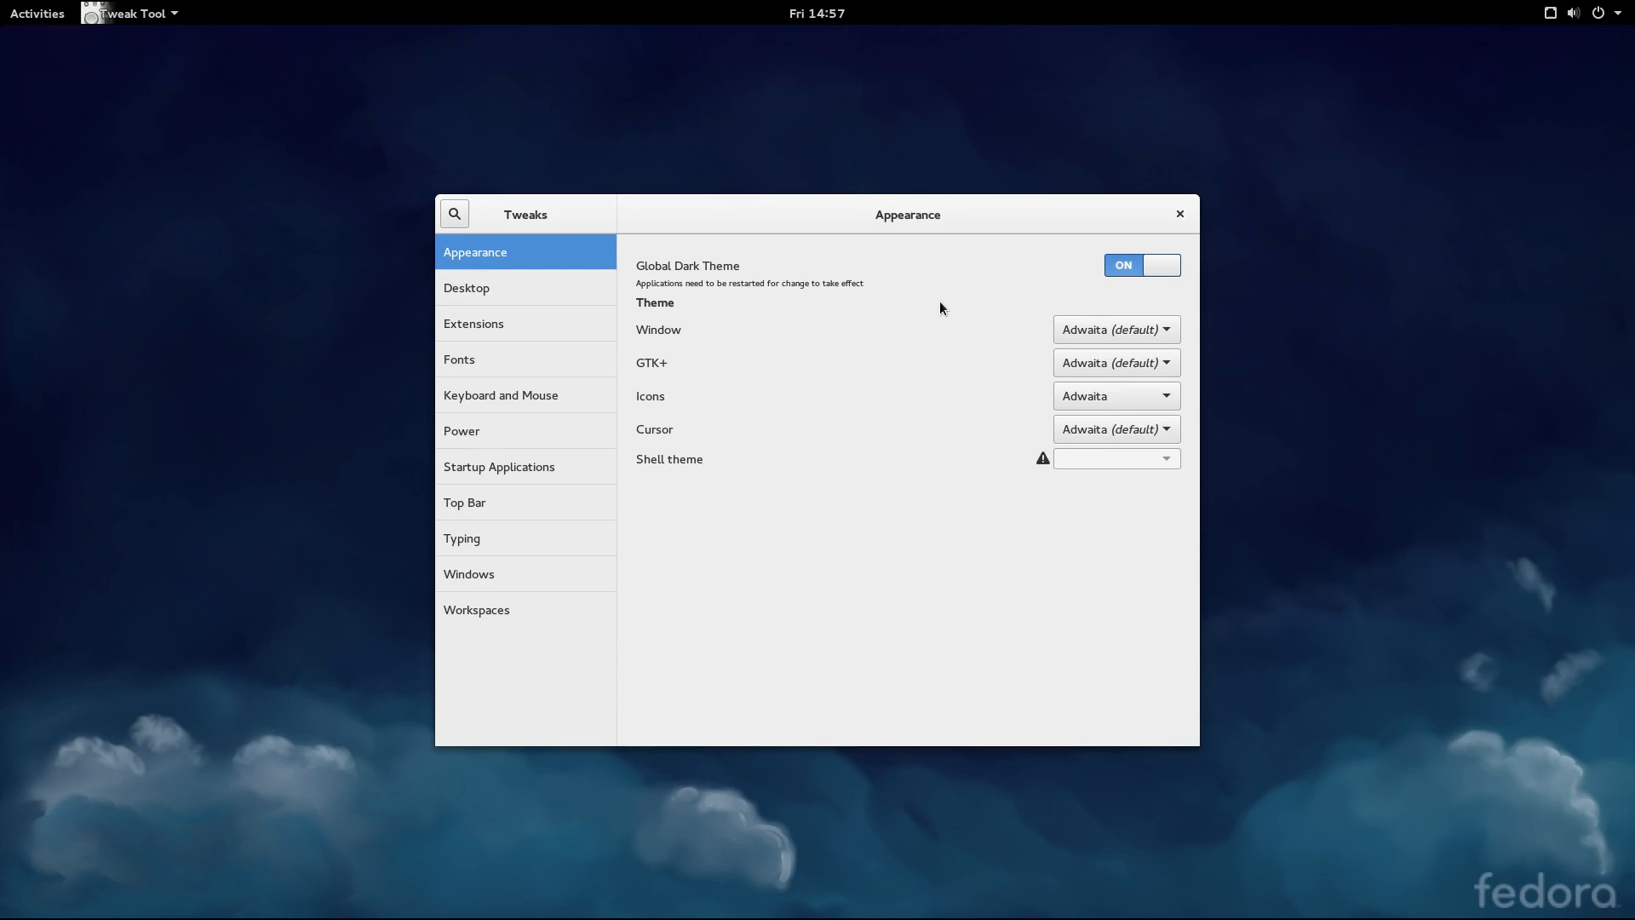
pyautogui.click(38, 12)
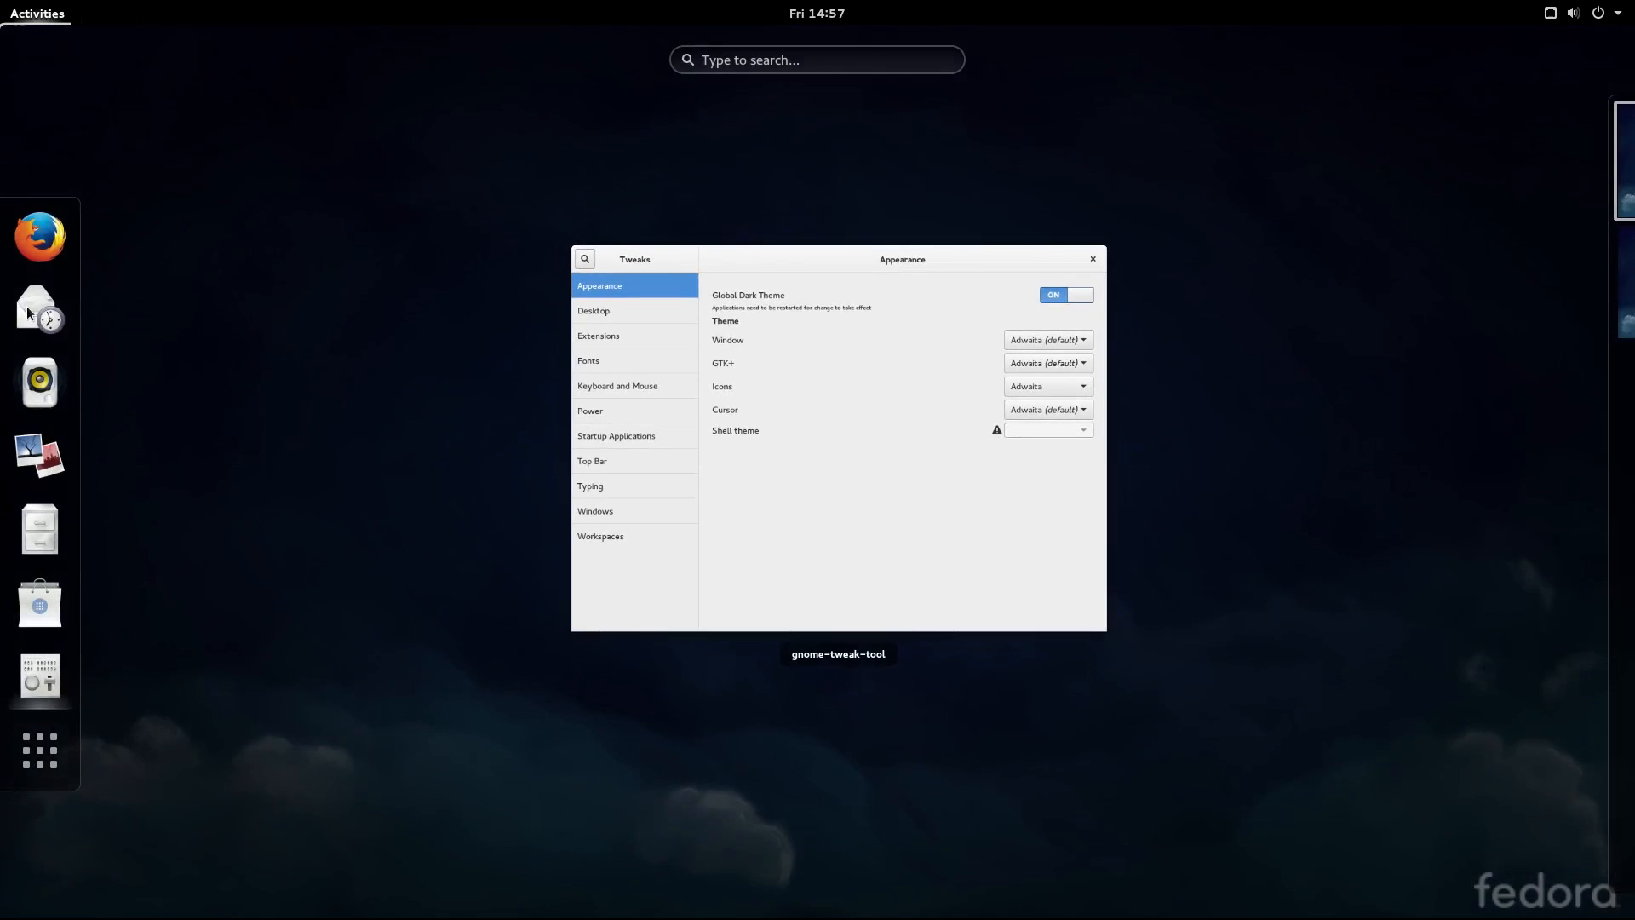
pyautogui.click(40, 529)
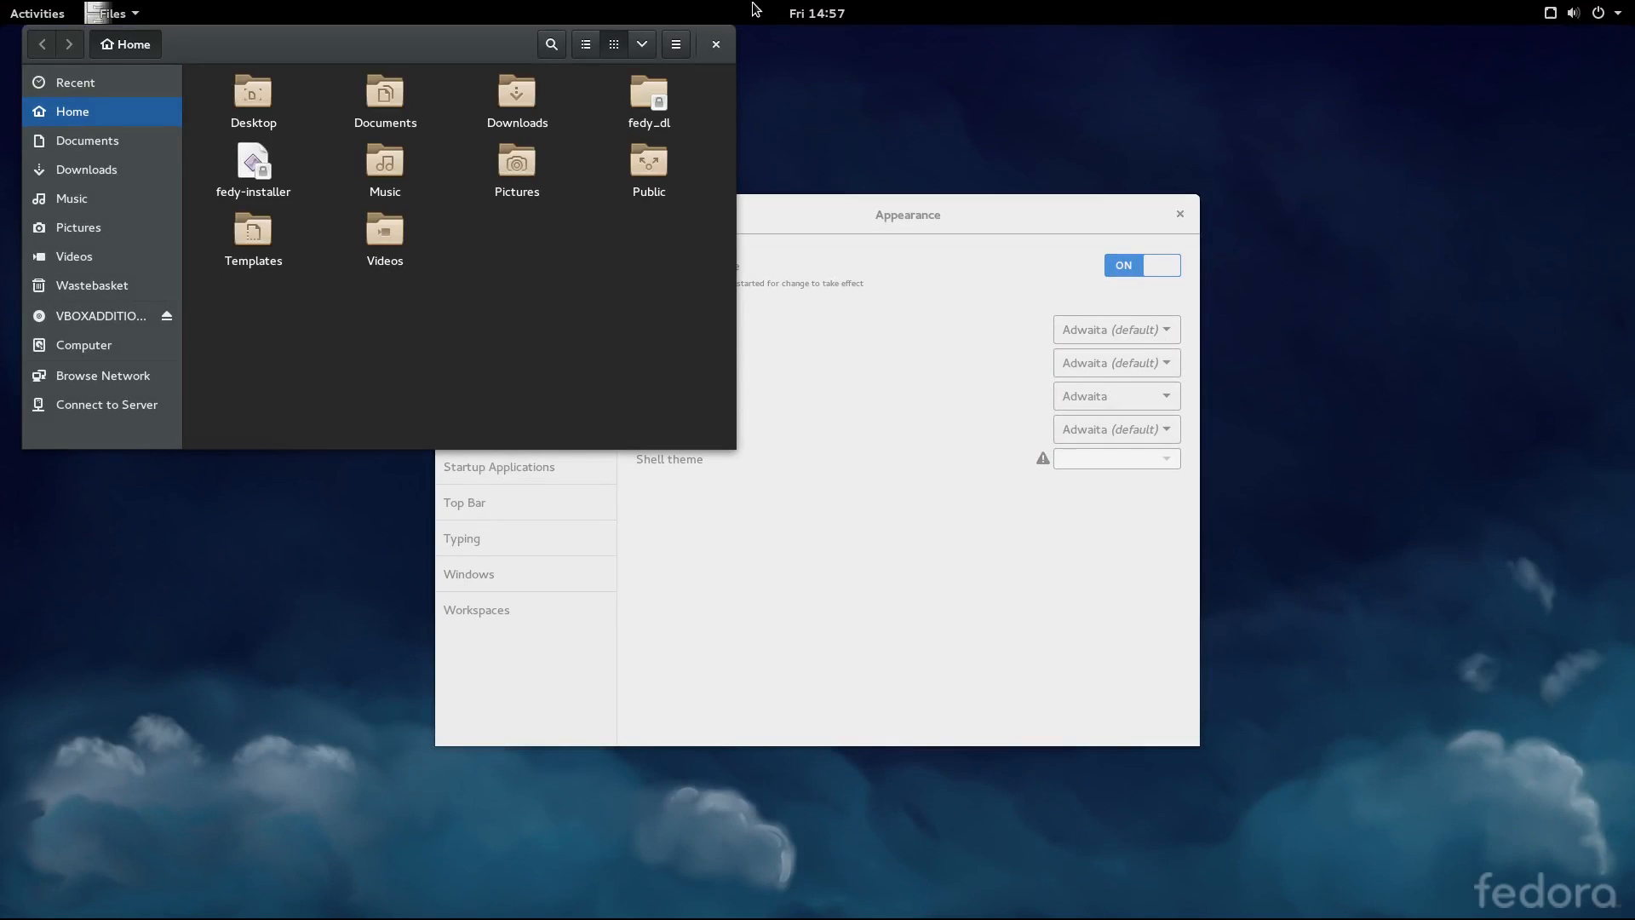
pyautogui.click(715, 45)
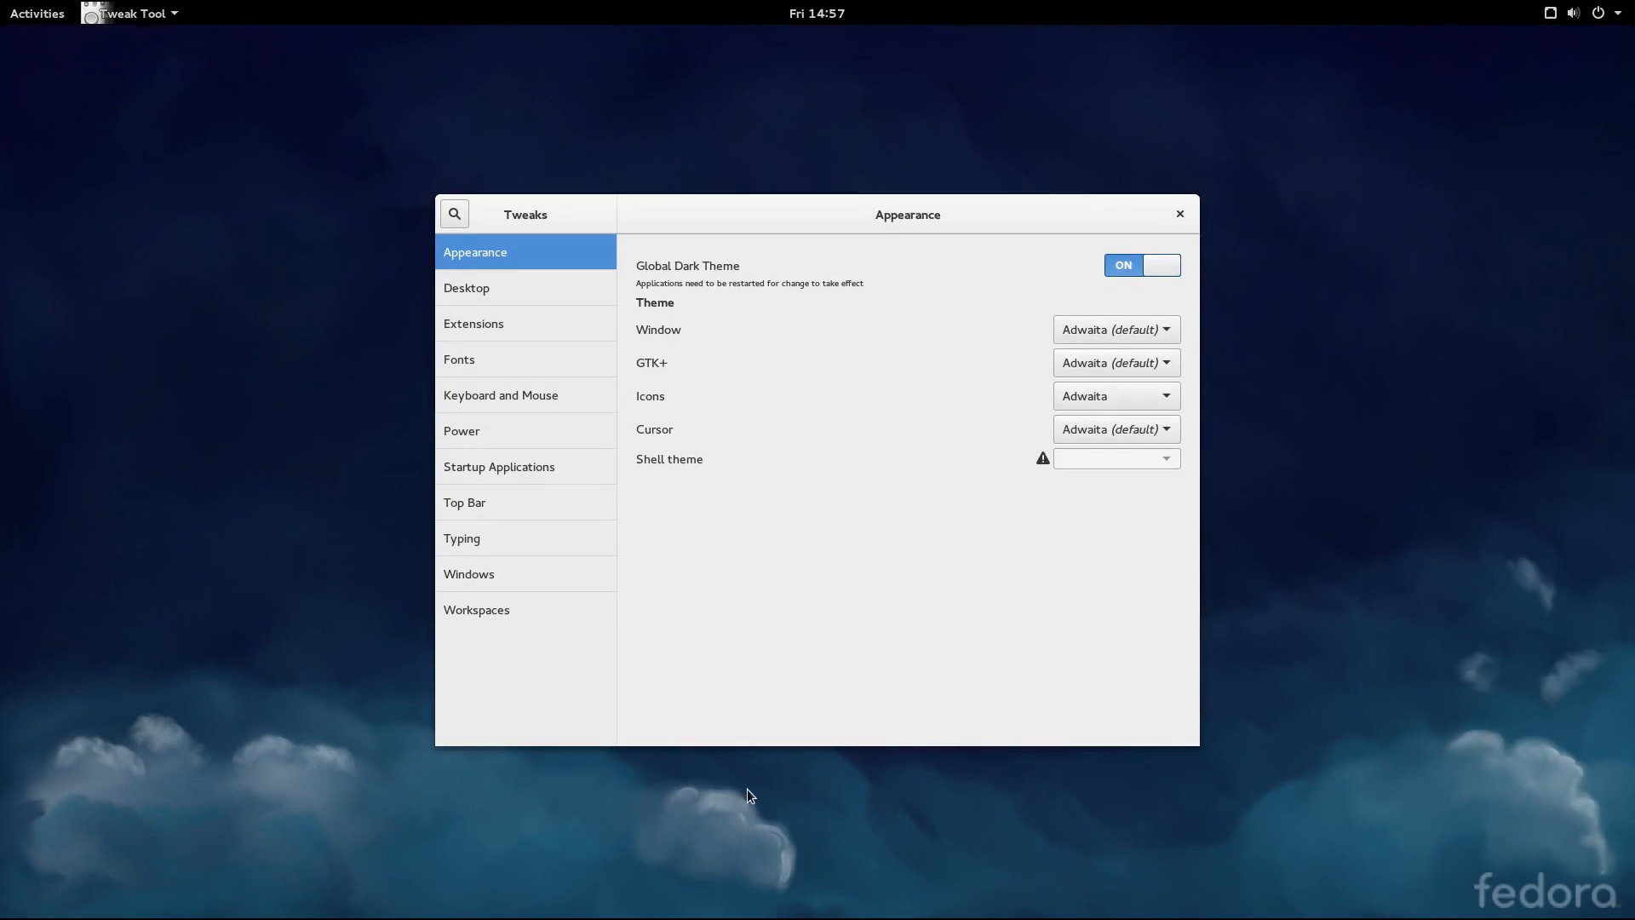
pyautogui.click(1120, 330)
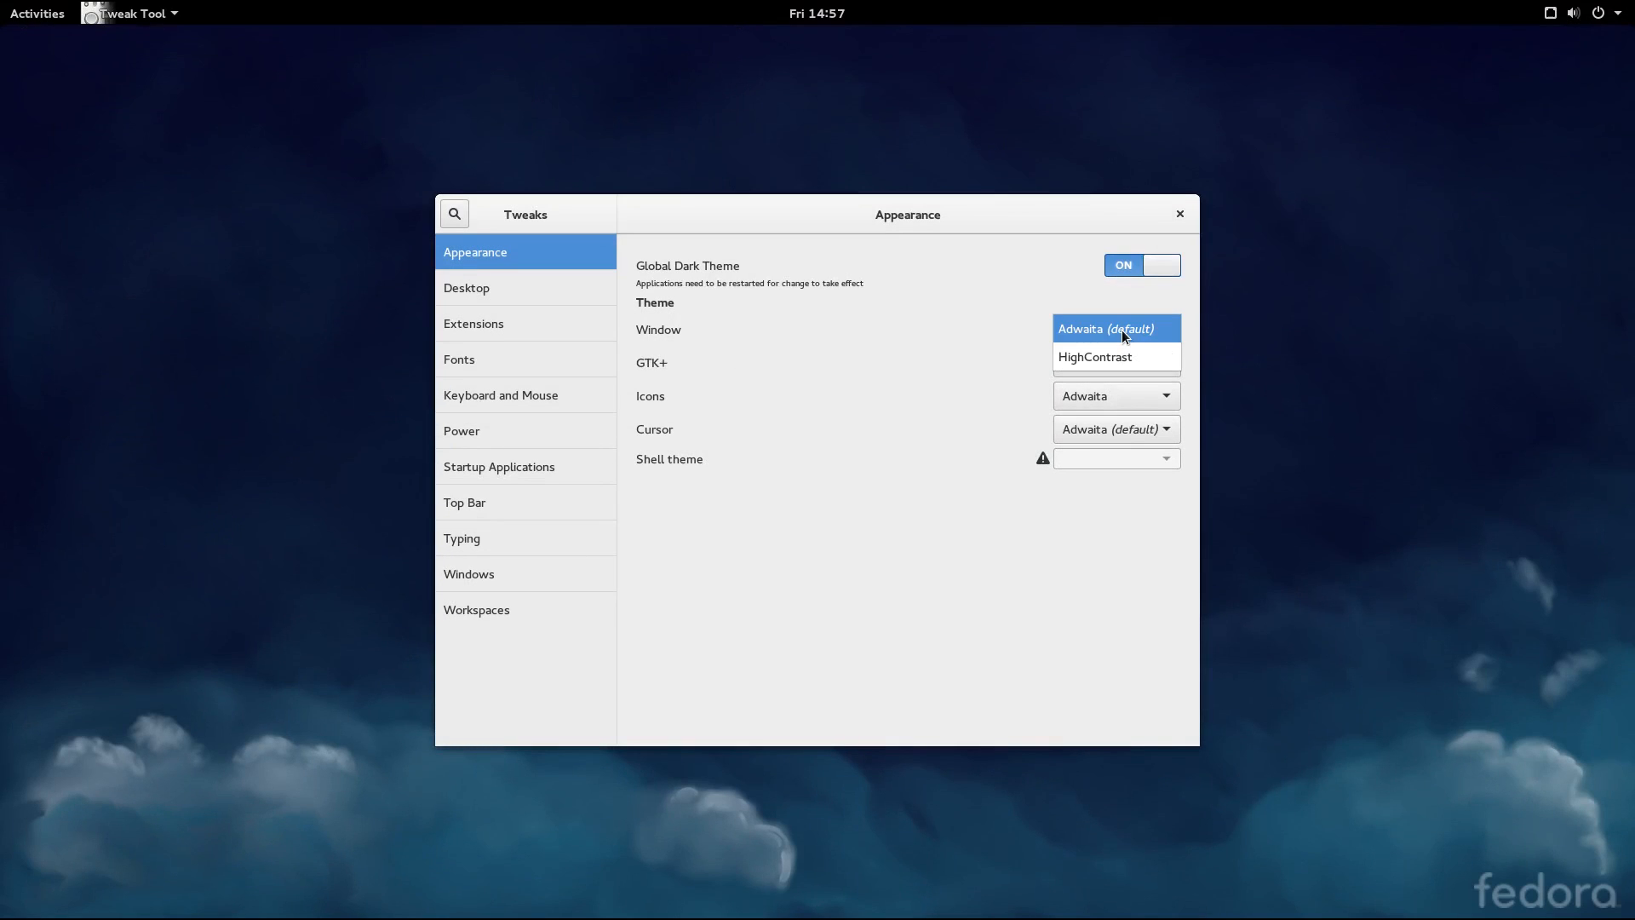
pyautogui.click(931, 327)
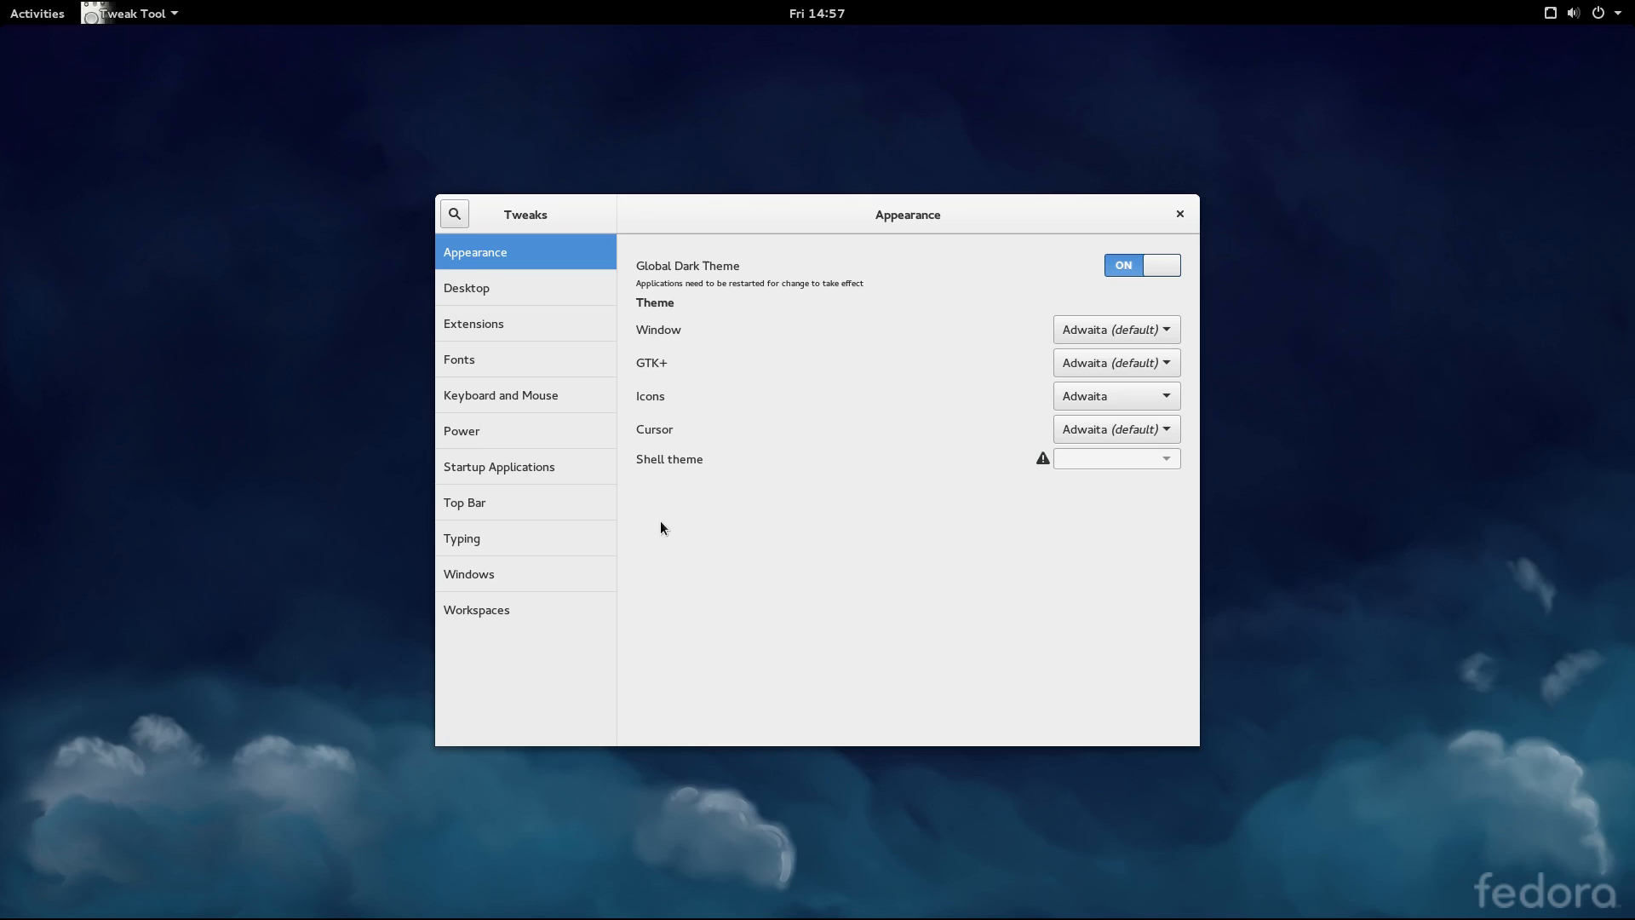
# Turn Icons on Desktop on and back off in the Desktop tweaks.
pyautogui.click(495, 291)
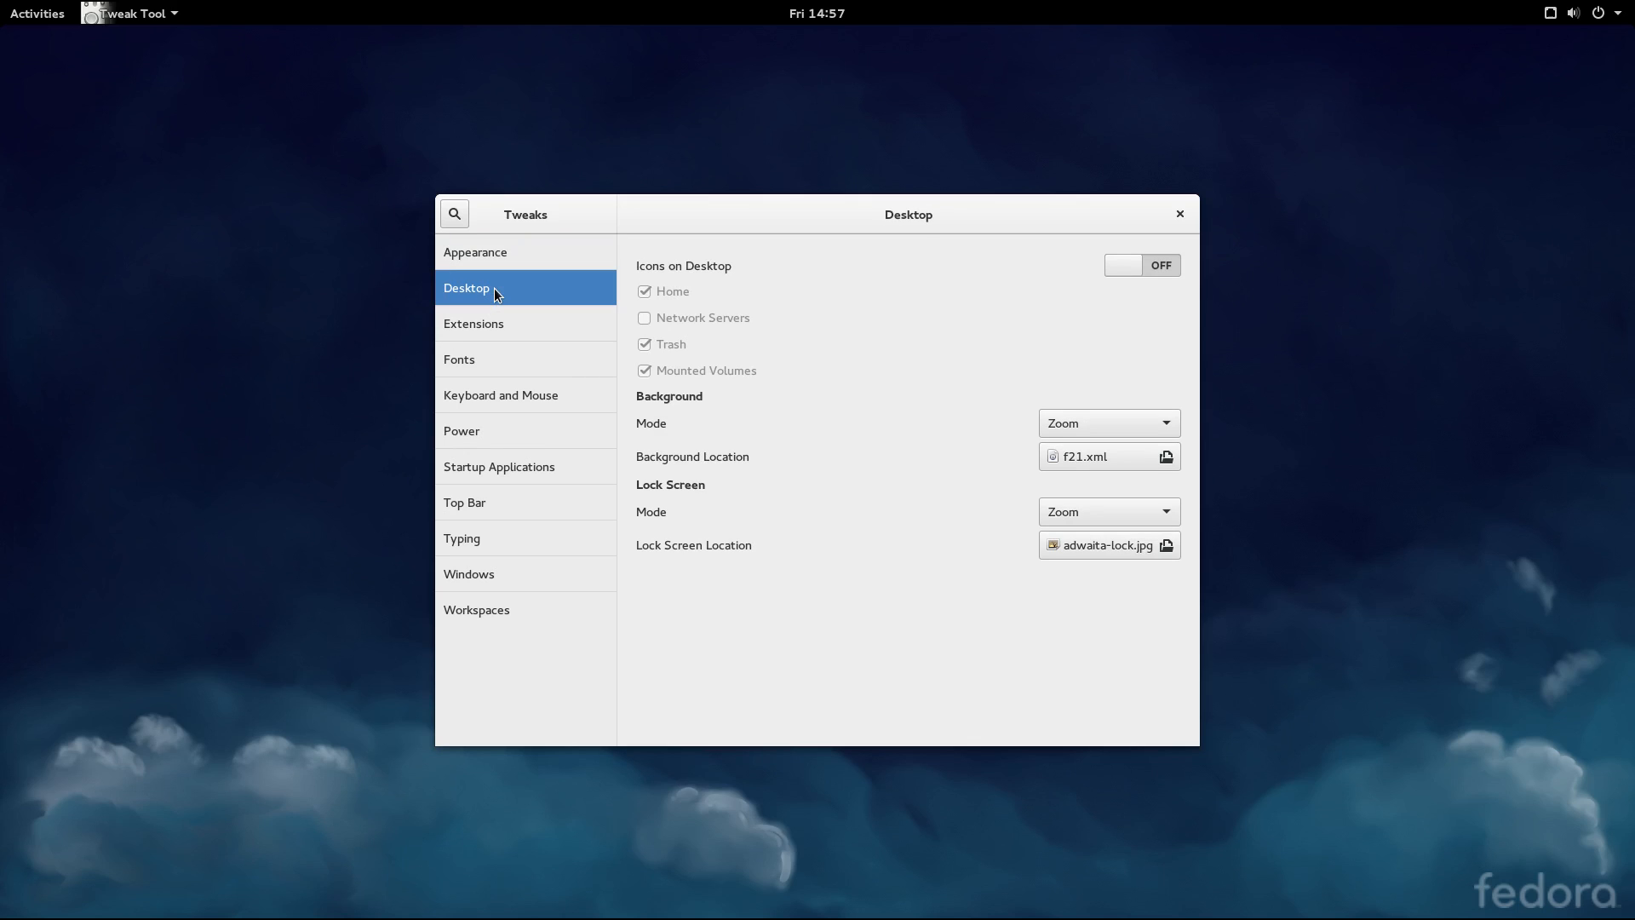
pyautogui.click(1127, 265)
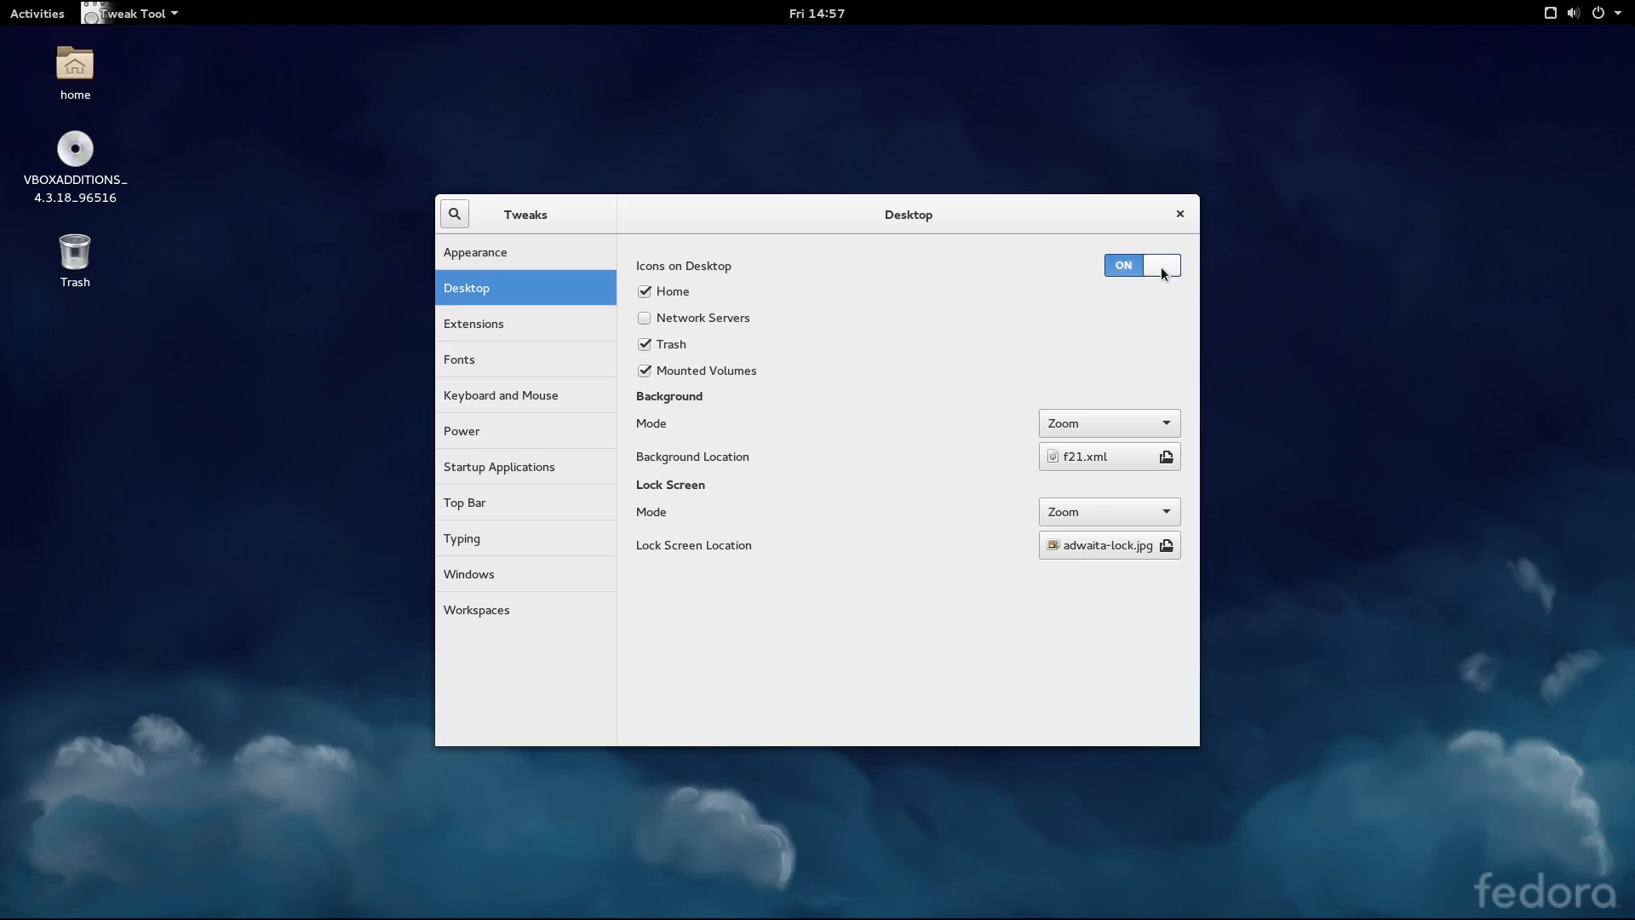
pyautogui.click(1163, 272)
# Turn the Background logo extension off and back on to compare the desktop with and without the logo.
pyautogui.click(506, 329)
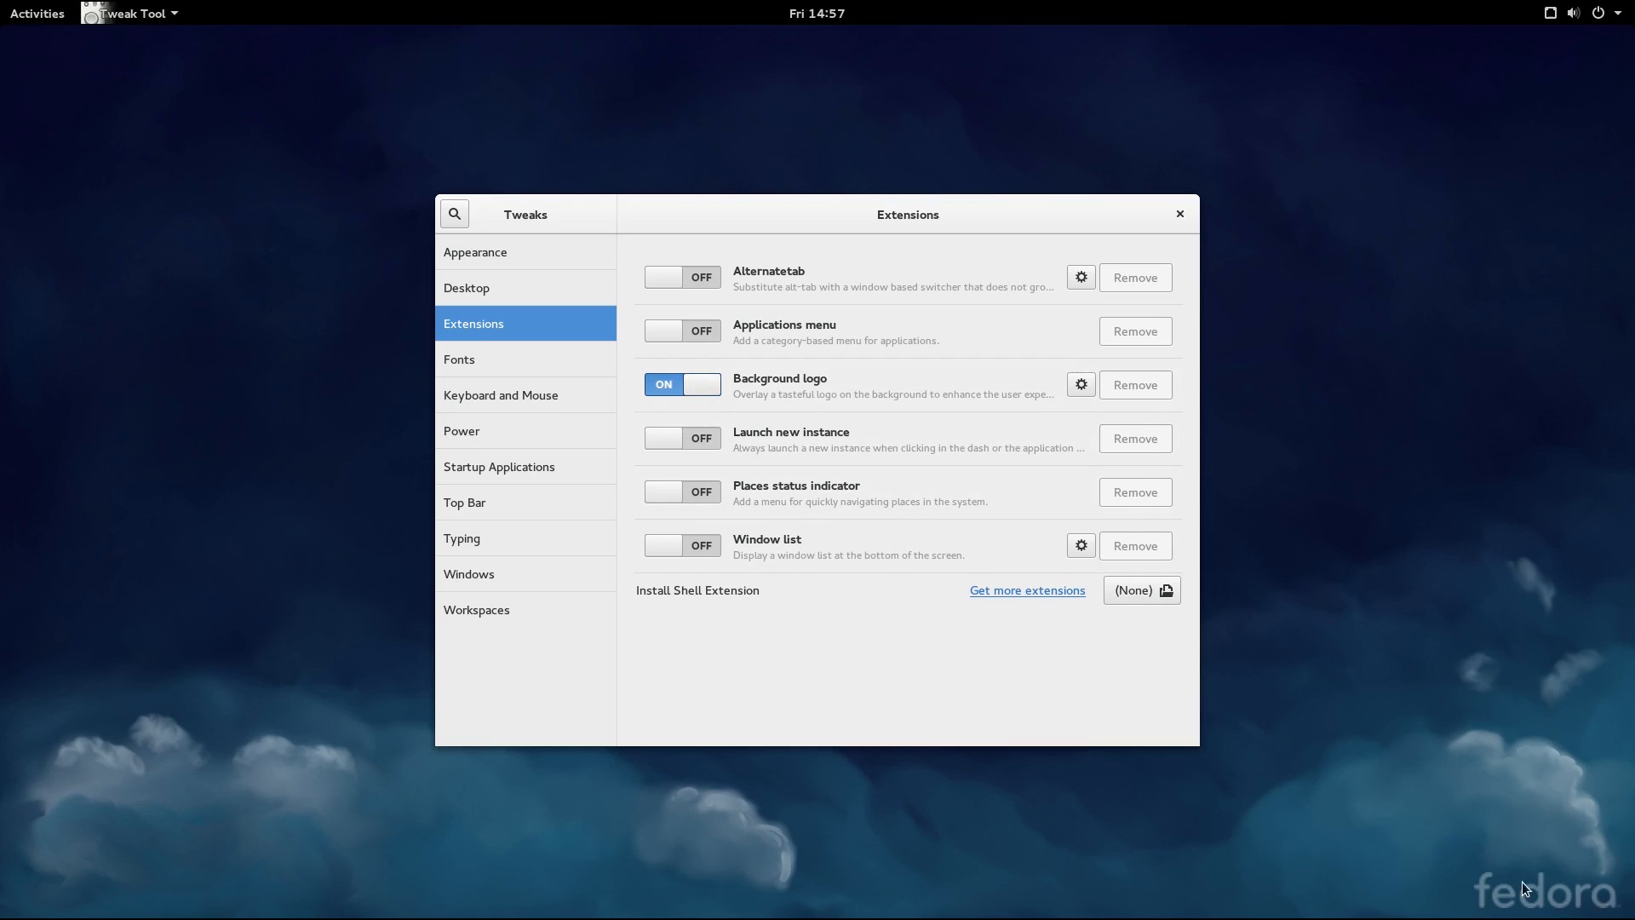
pyautogui.click(690, 387)
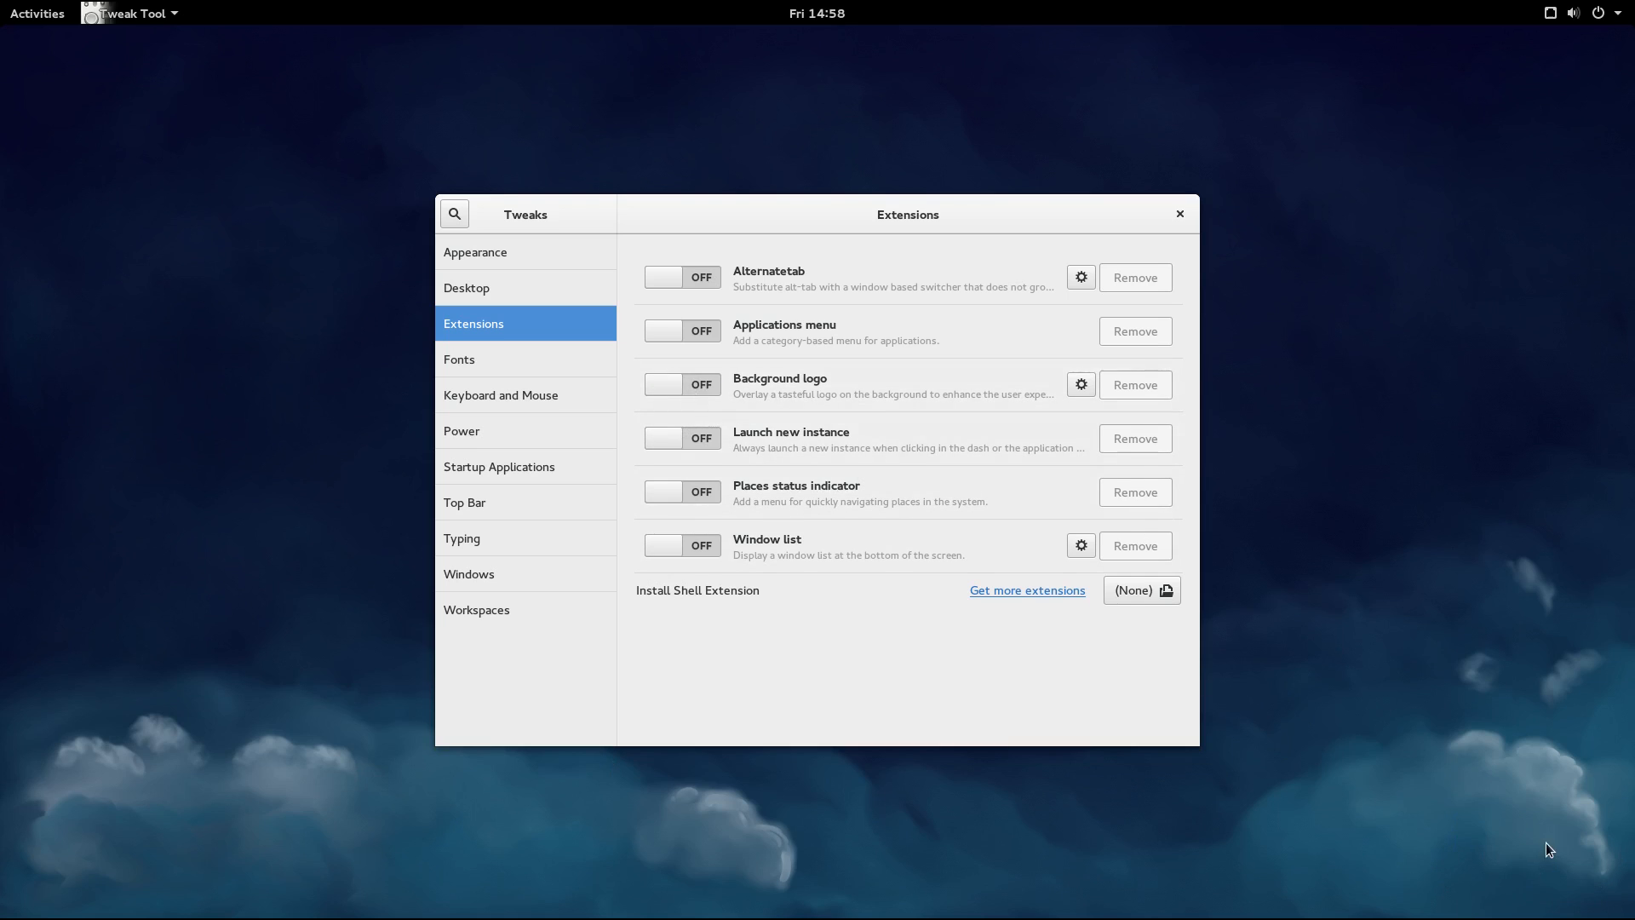
pyautogui.click(681, 387)
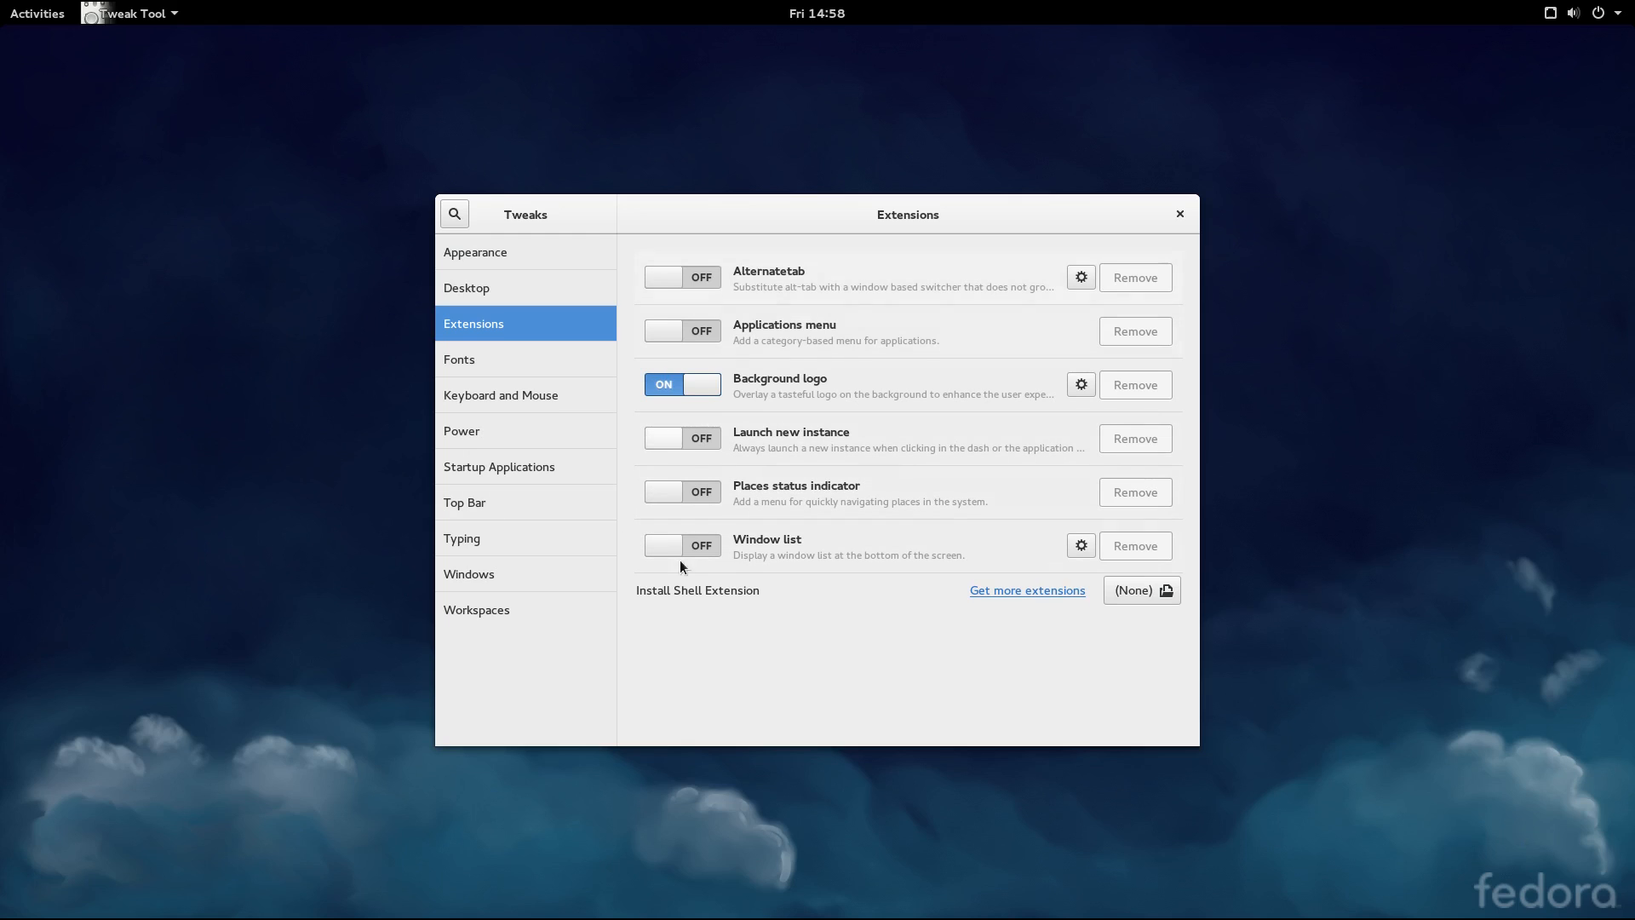
# Enable the Applications menu extension, try out its category-based menu, and disable the extension again.
pyautogui.click(667, 332)
pyautogui.click(36, 12)
pyautogui.moveTo(66, 331)
pyautogui.click(167, 620)
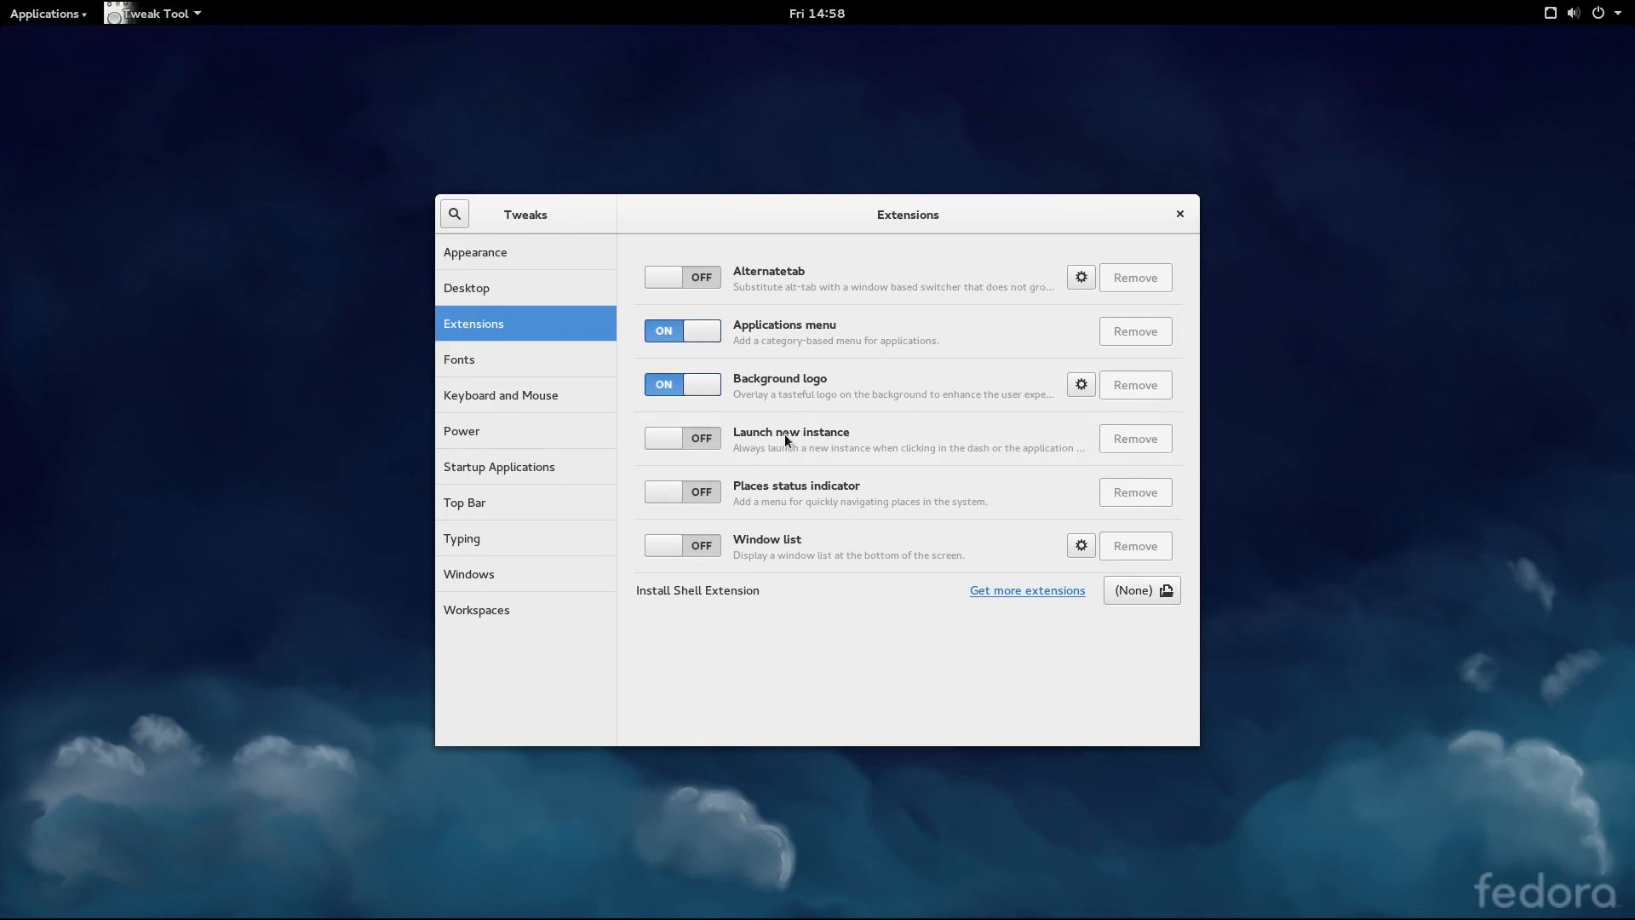
pyautogui.click(673, 330)
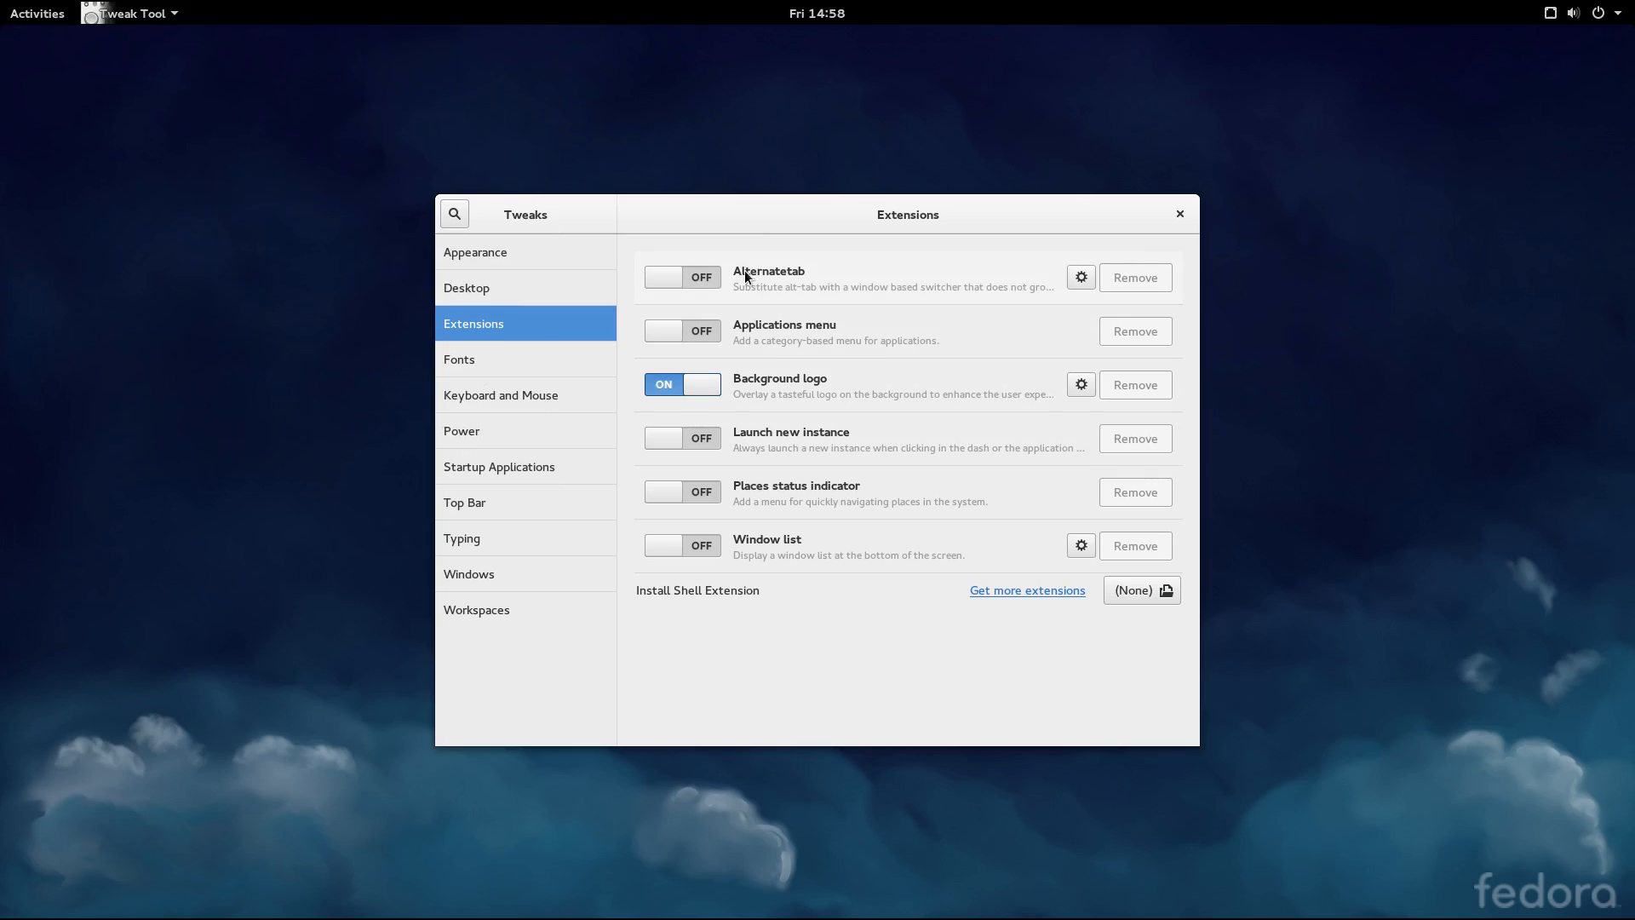
# Look through the Fonts to Startup Applications tweaks and enable Show date for the clock in the Top Bar tweaks.
pyautogui.click(513, 366)
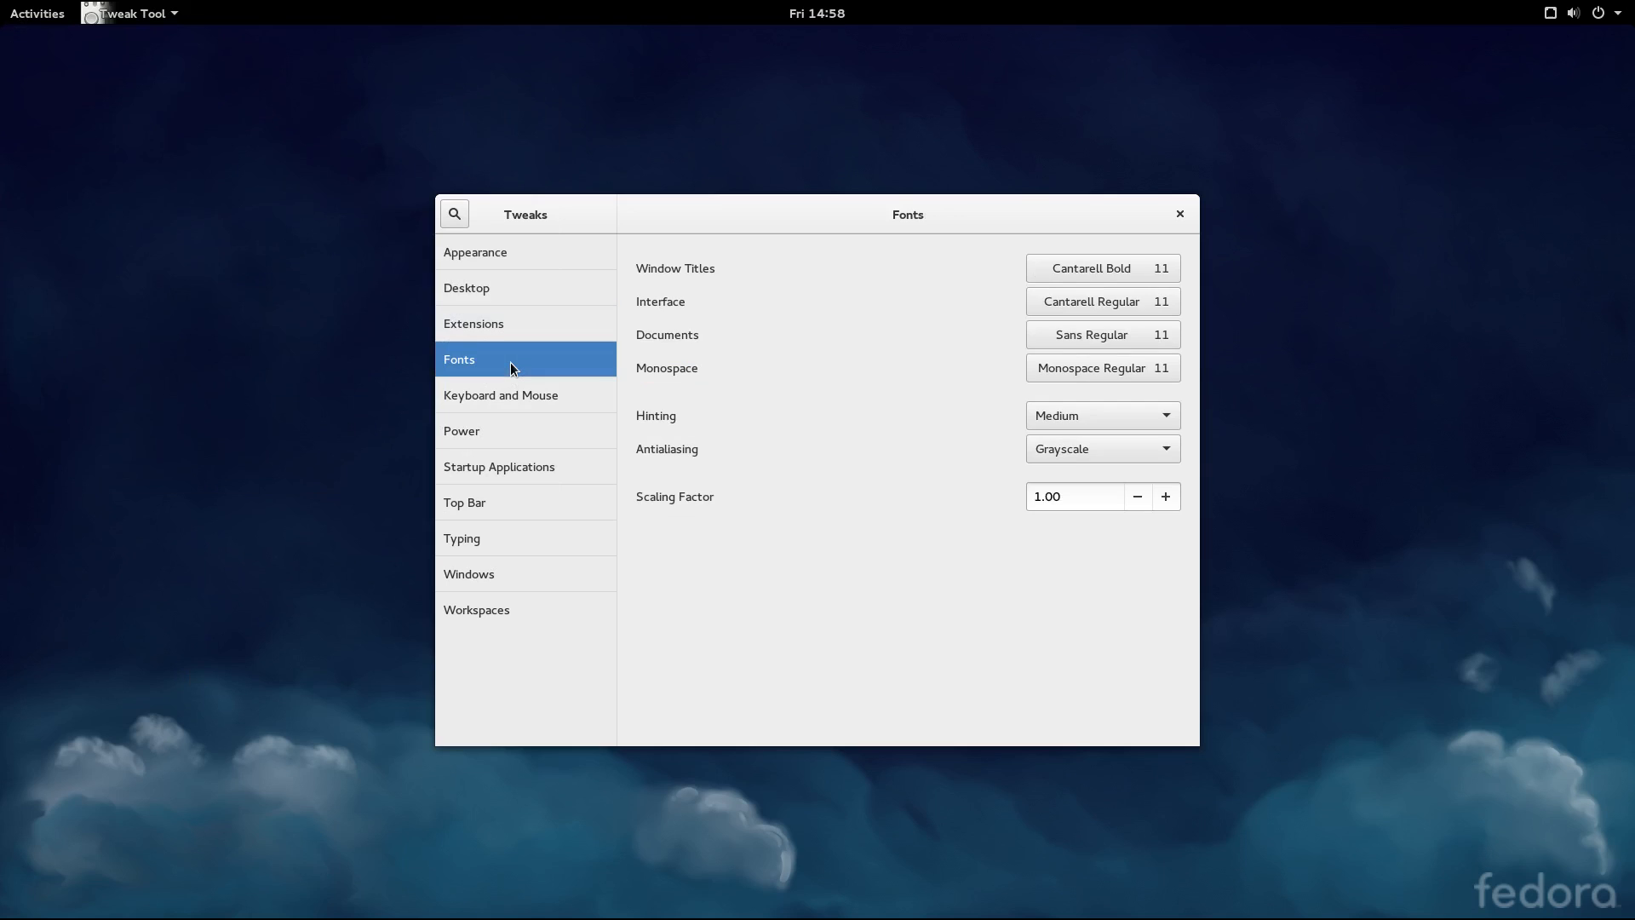
pyautogui.click(498, 409)
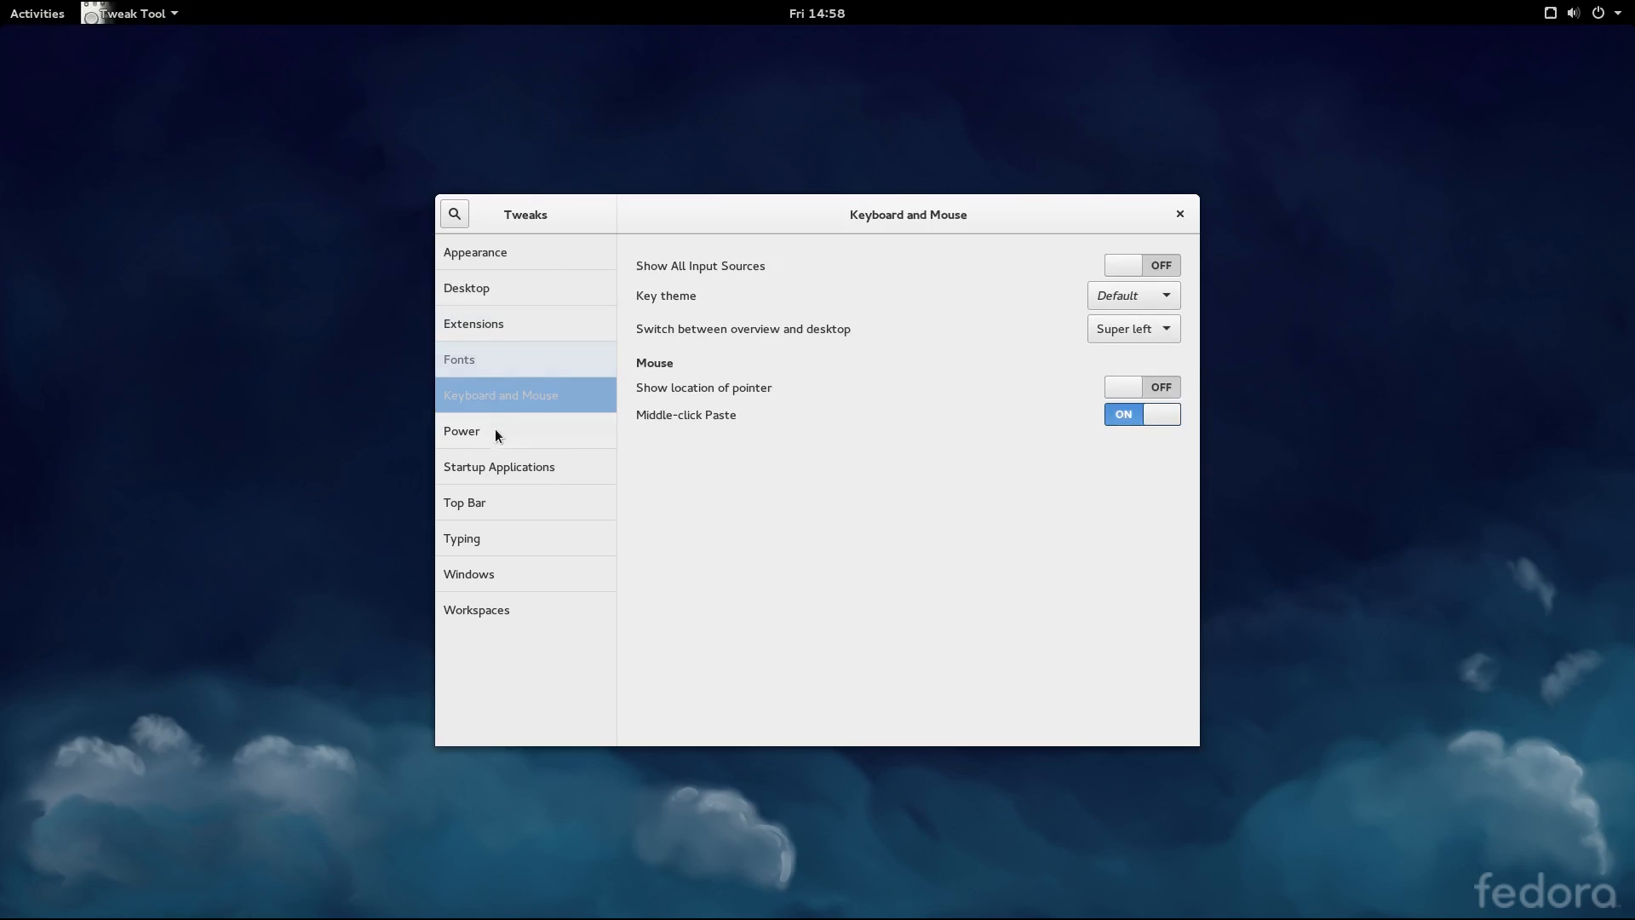
pyautogui.click(494, 430)
pyautogui.click(498, 473)
pyautogui.click(497, 501)
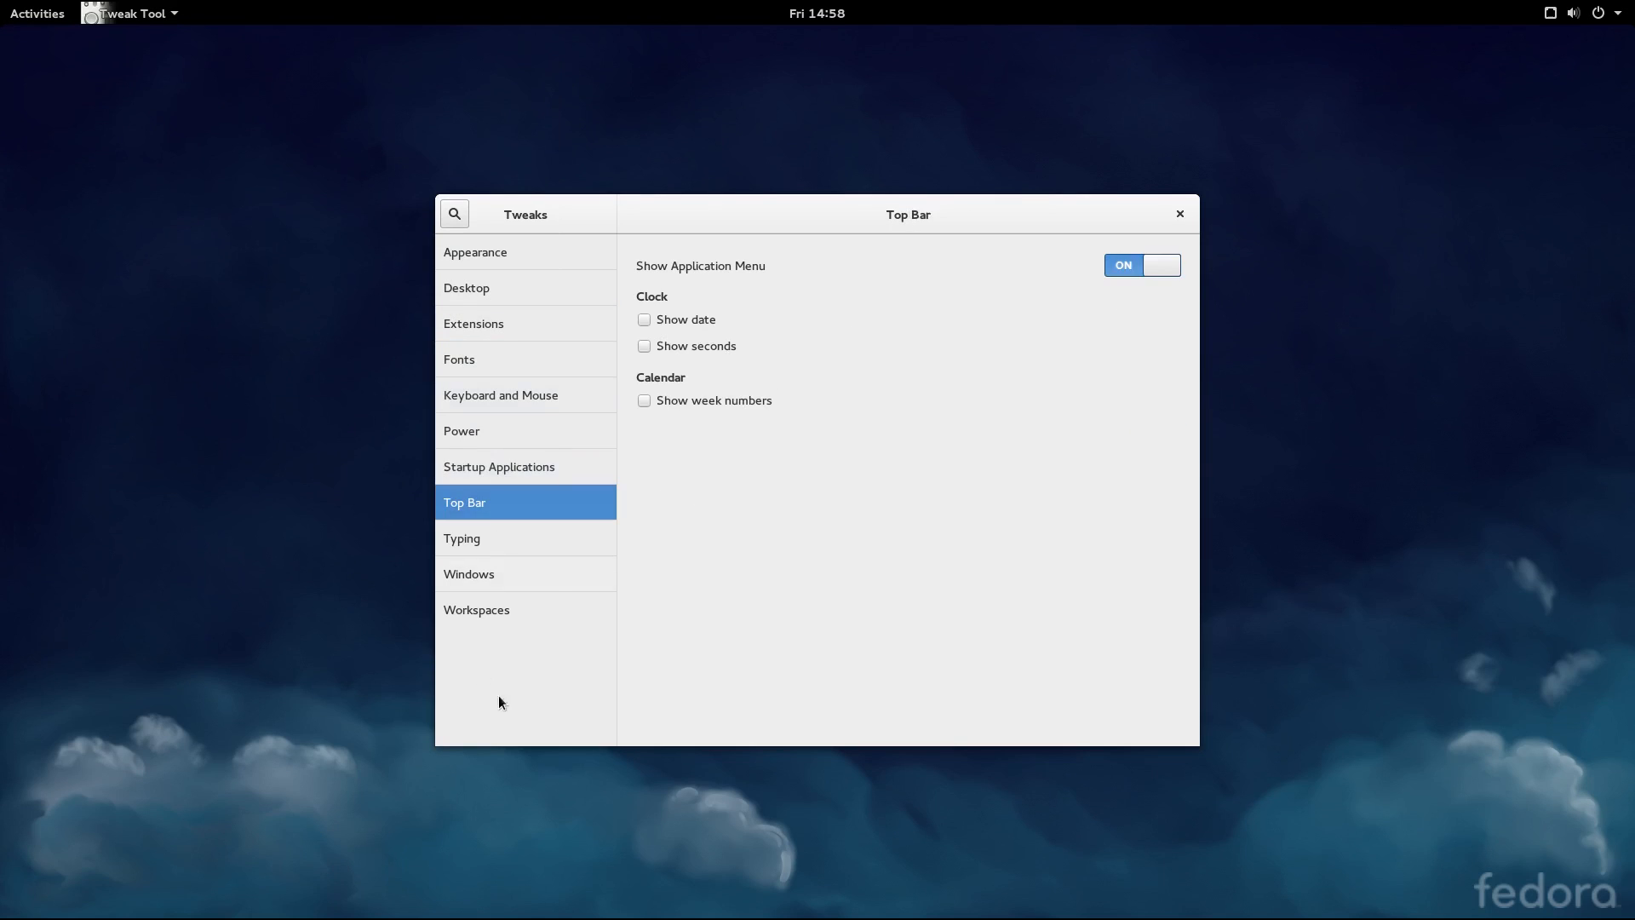
pyautogui.click(645, 329)
# Review the Typing, Windows and Workspaces tweaks and close Tweak Tool.
pyautogui.click(472, 538)
pyautogui.click(470, 576)
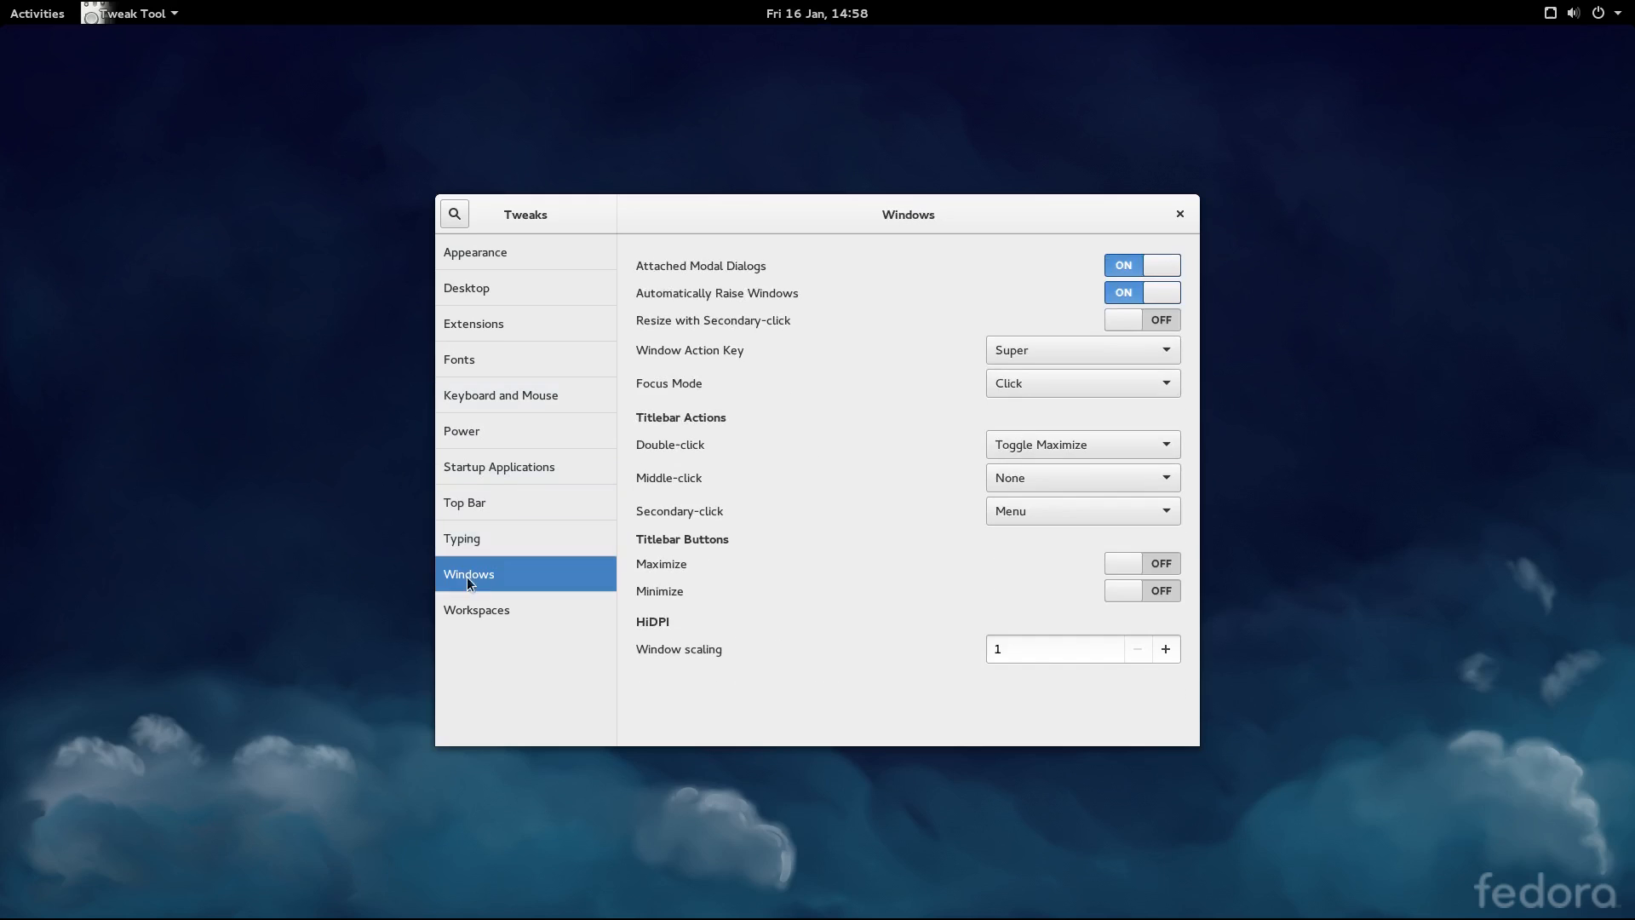
pyautogui.click(464, 616)
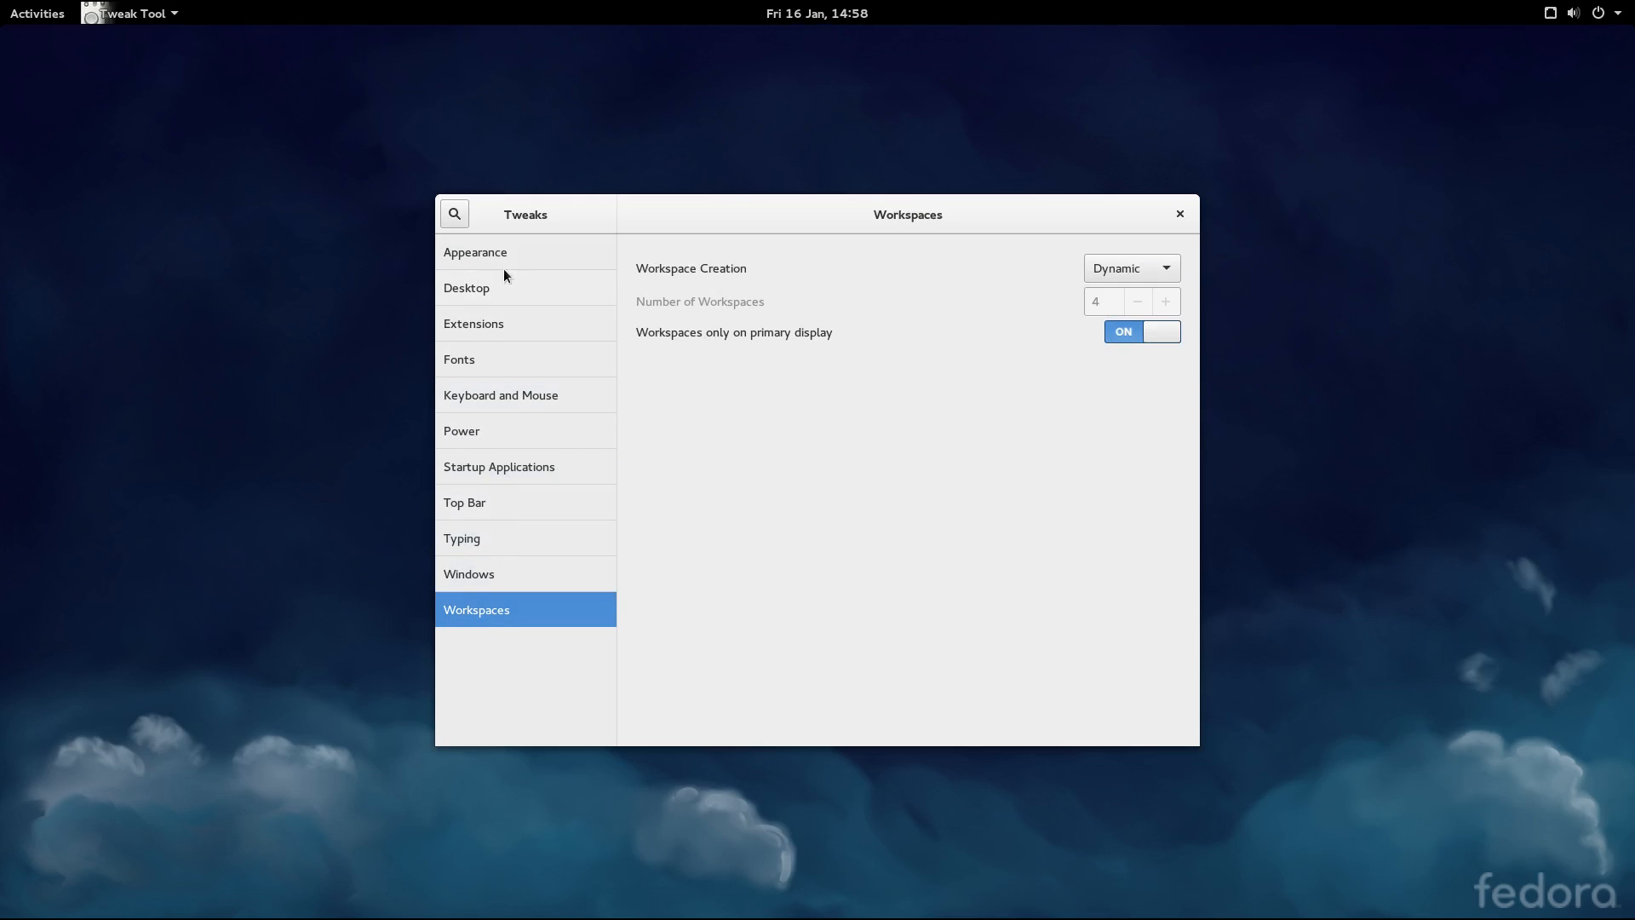
pyautogui.click(1180, 217)
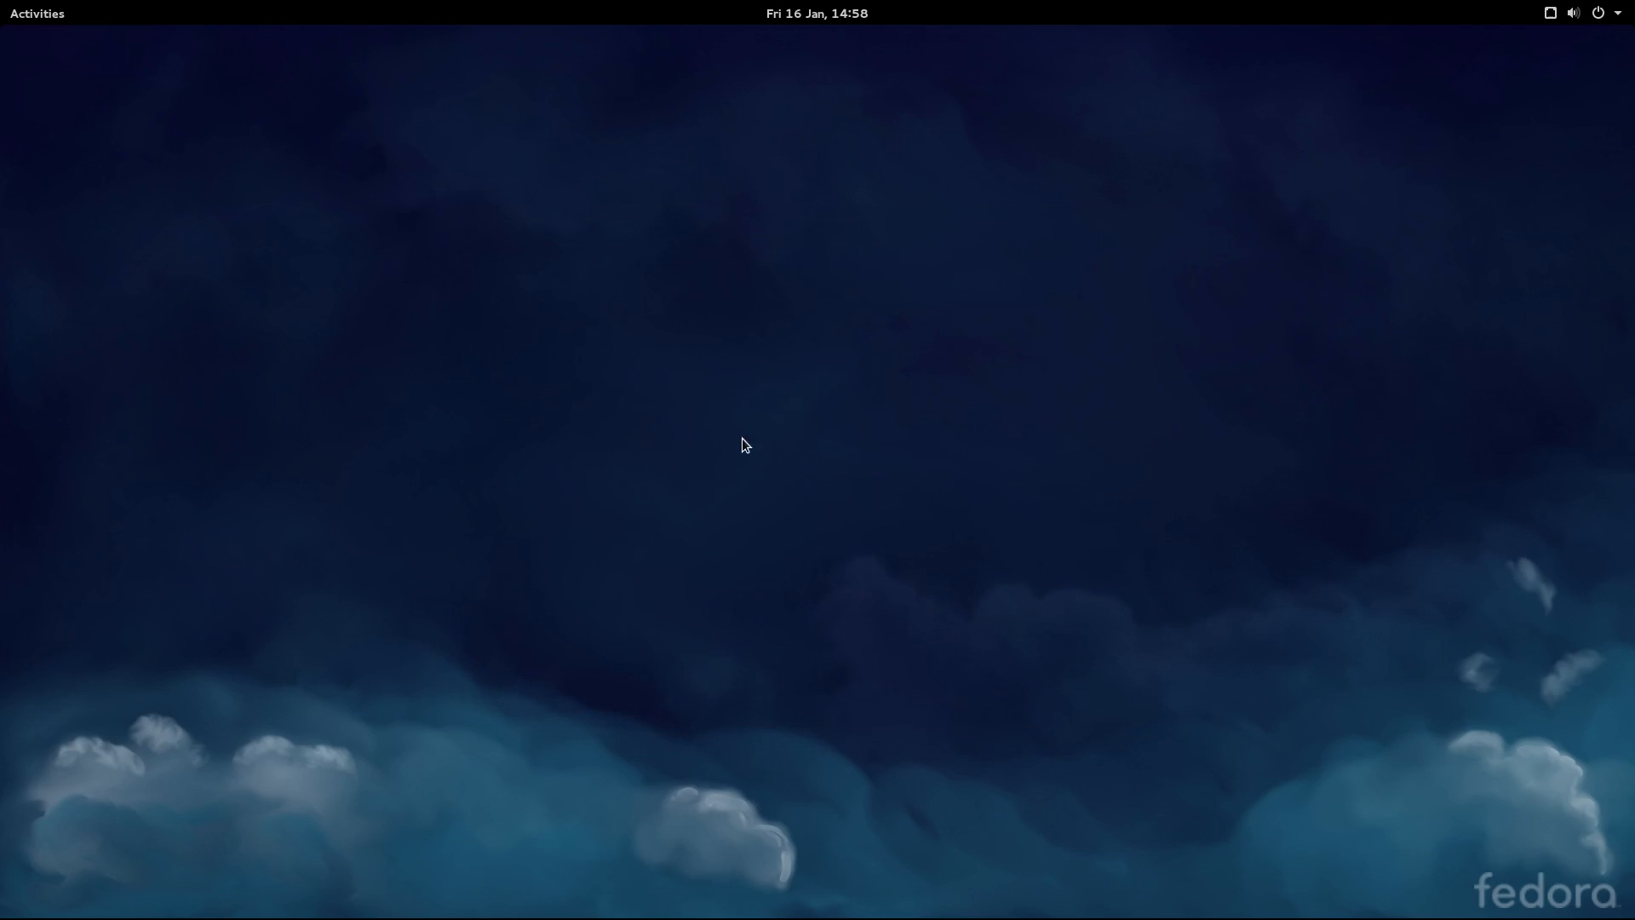
pyautogui.click(39, 12)
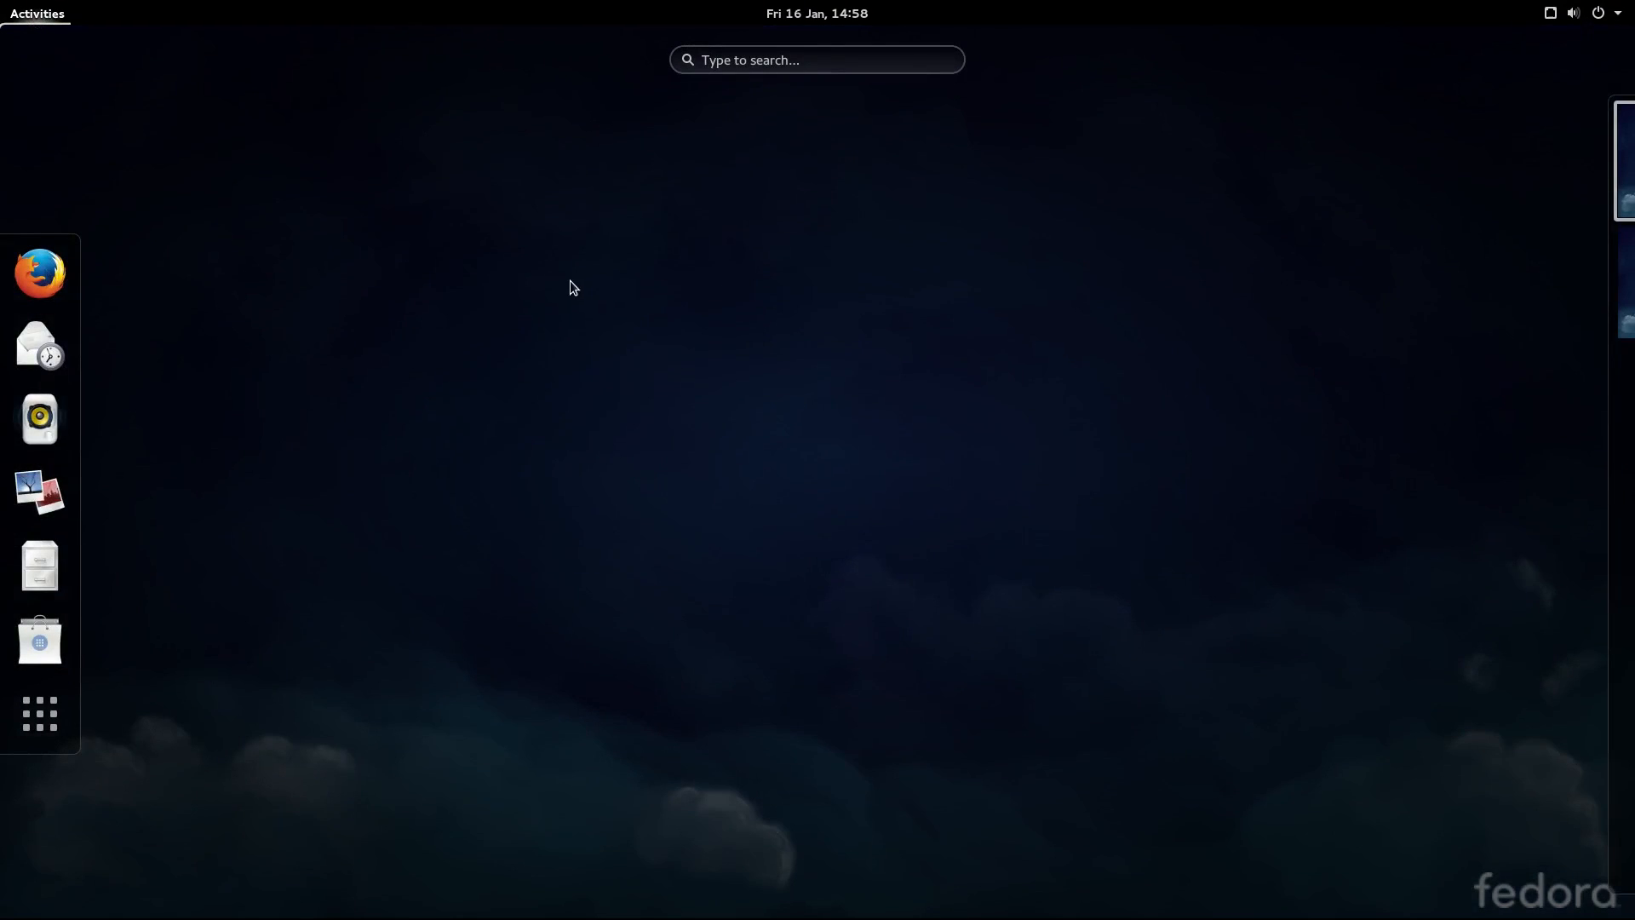
pyautogui.click(563, 327)
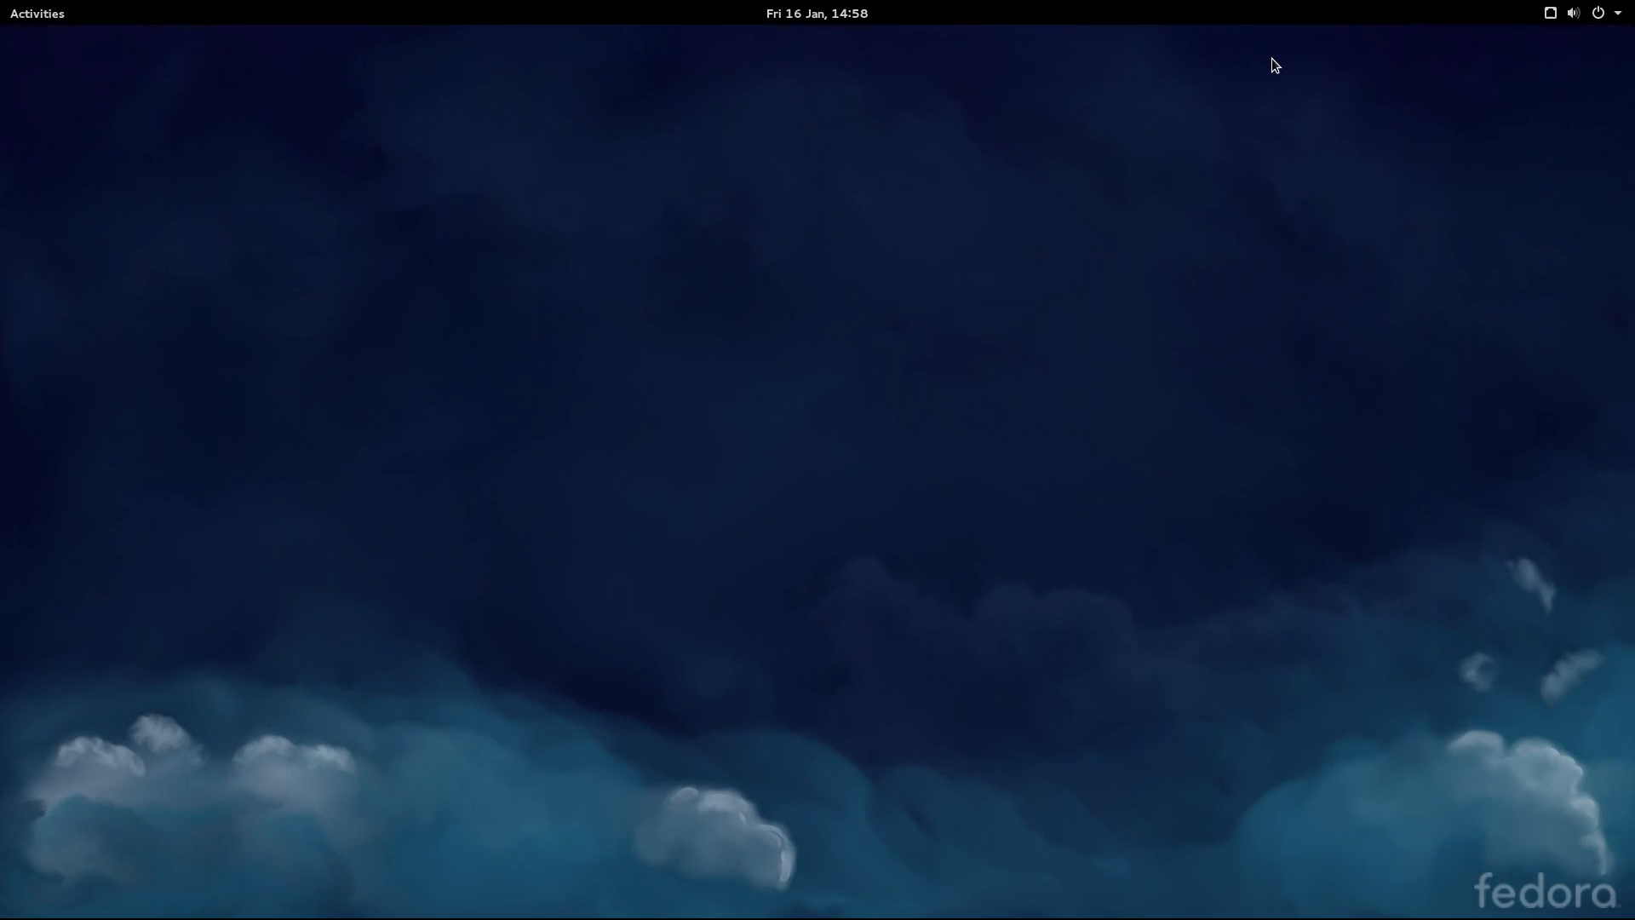
# Open the desktop's background settings and look through the whole collection of available wallpapers.
pyautogui.rightClick(632, 309)
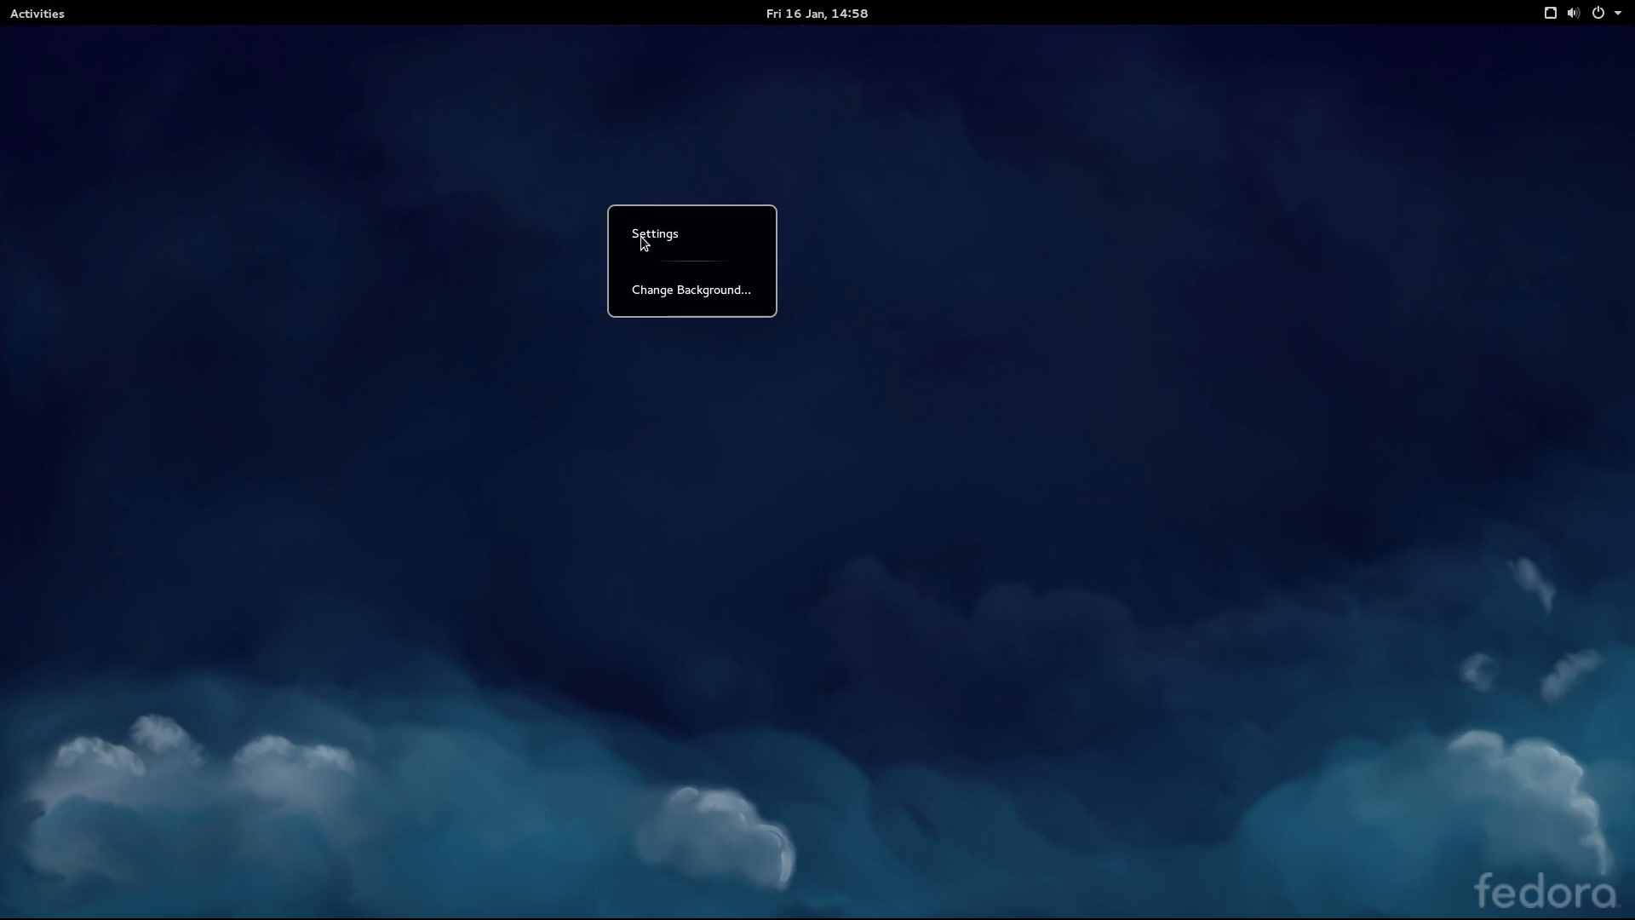
pyautogui.click(686, 296)
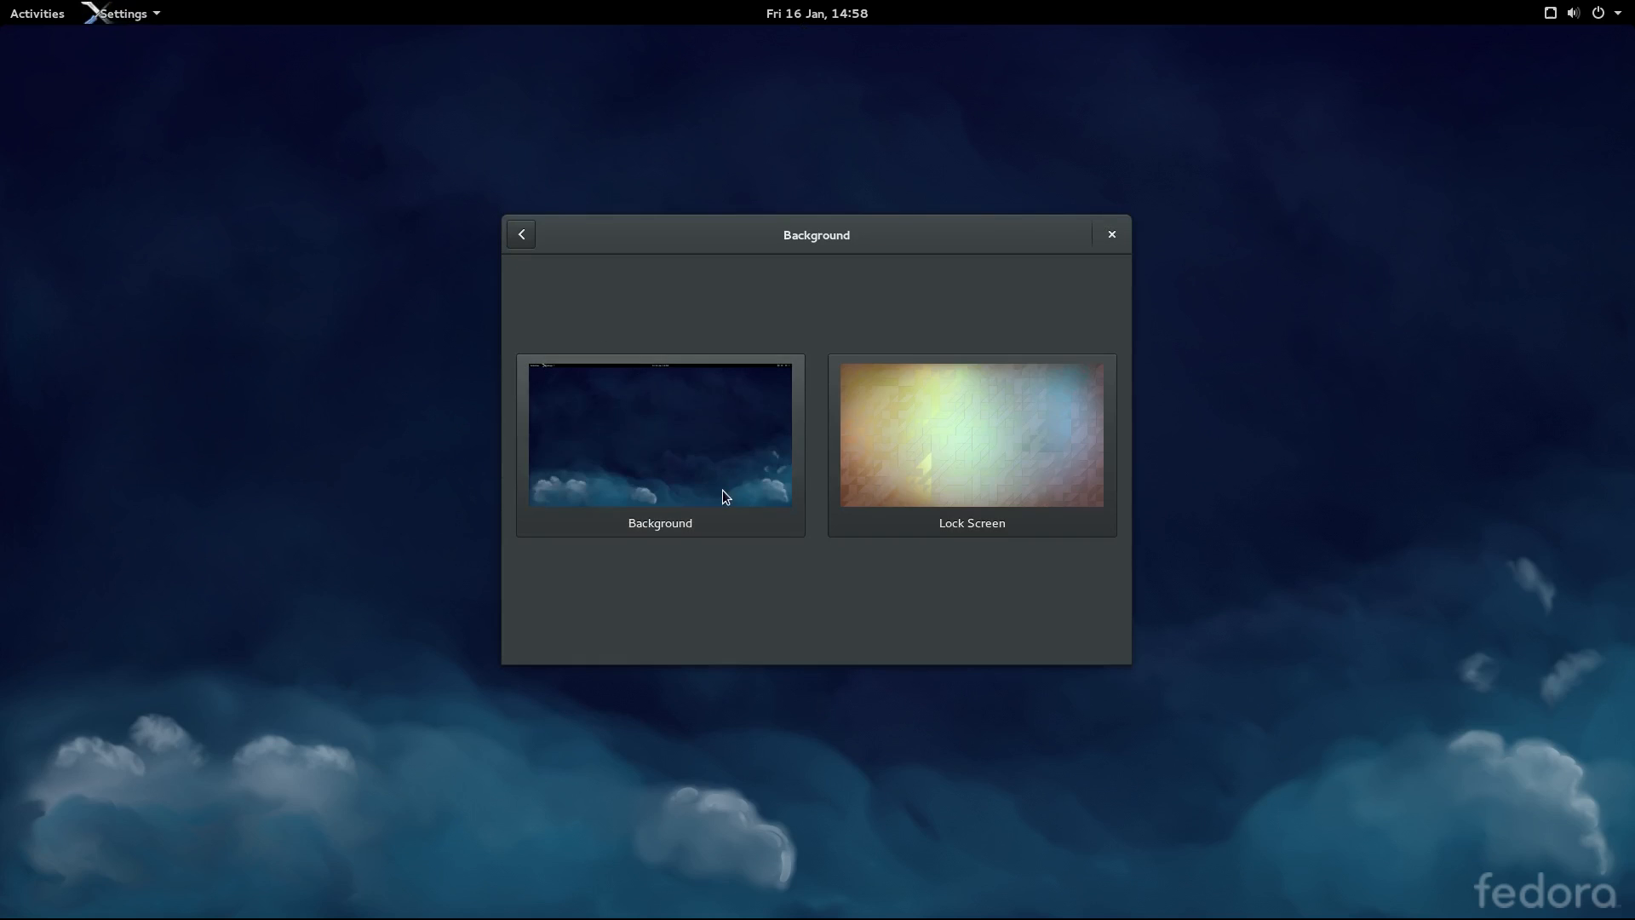
pyautogui.click(595, 416)
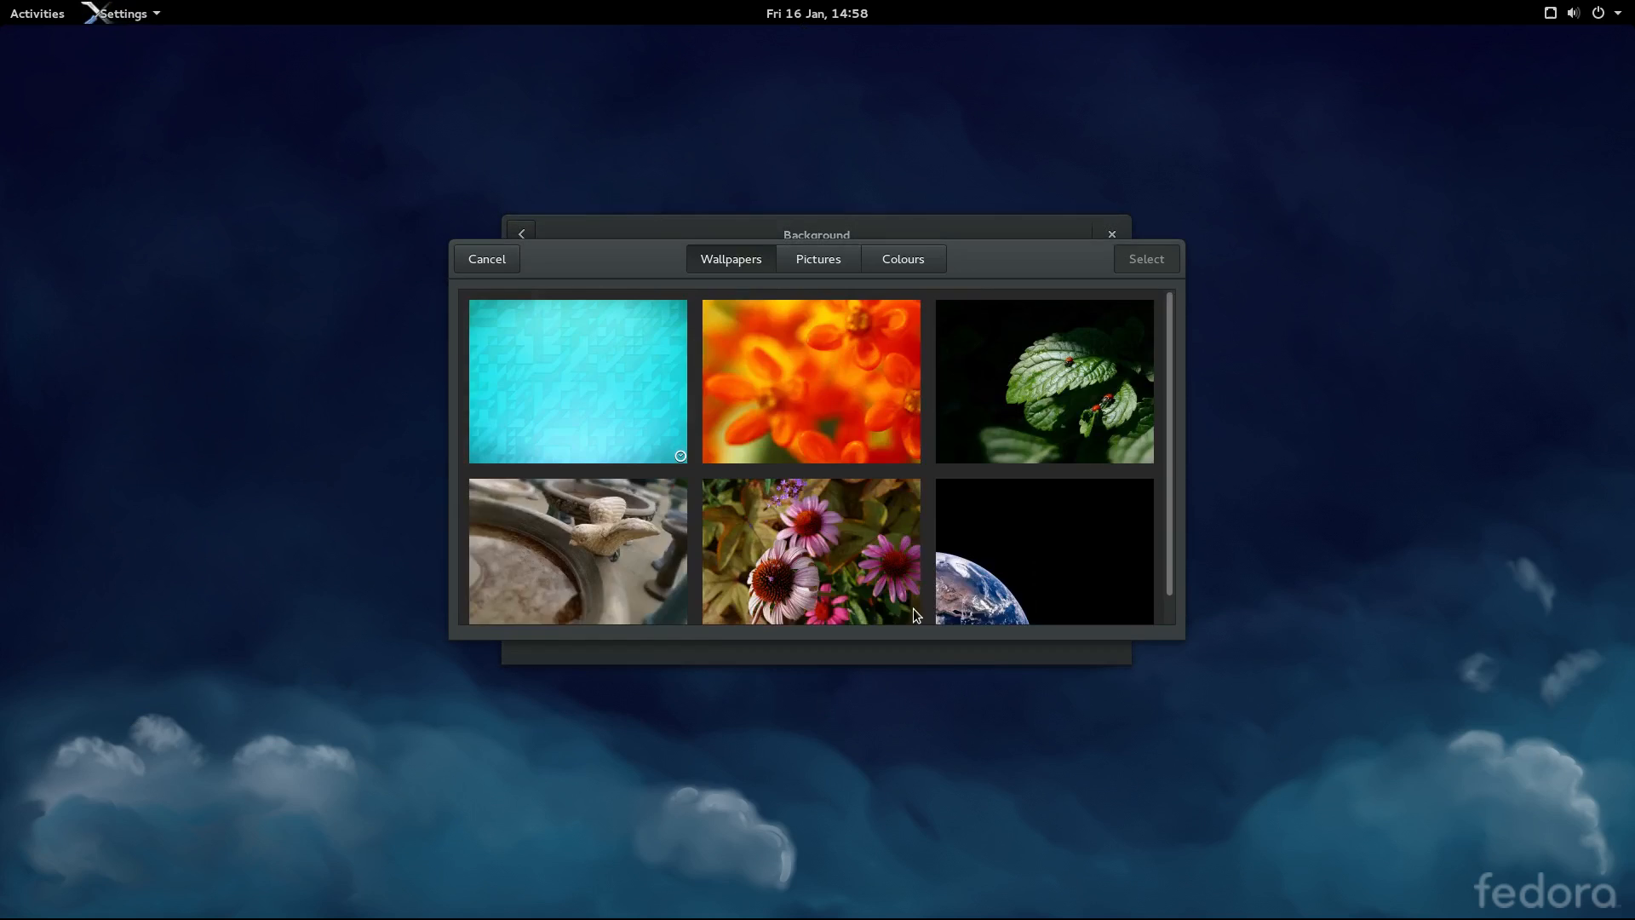
pyautogui.scroll(-3, 822, 450)
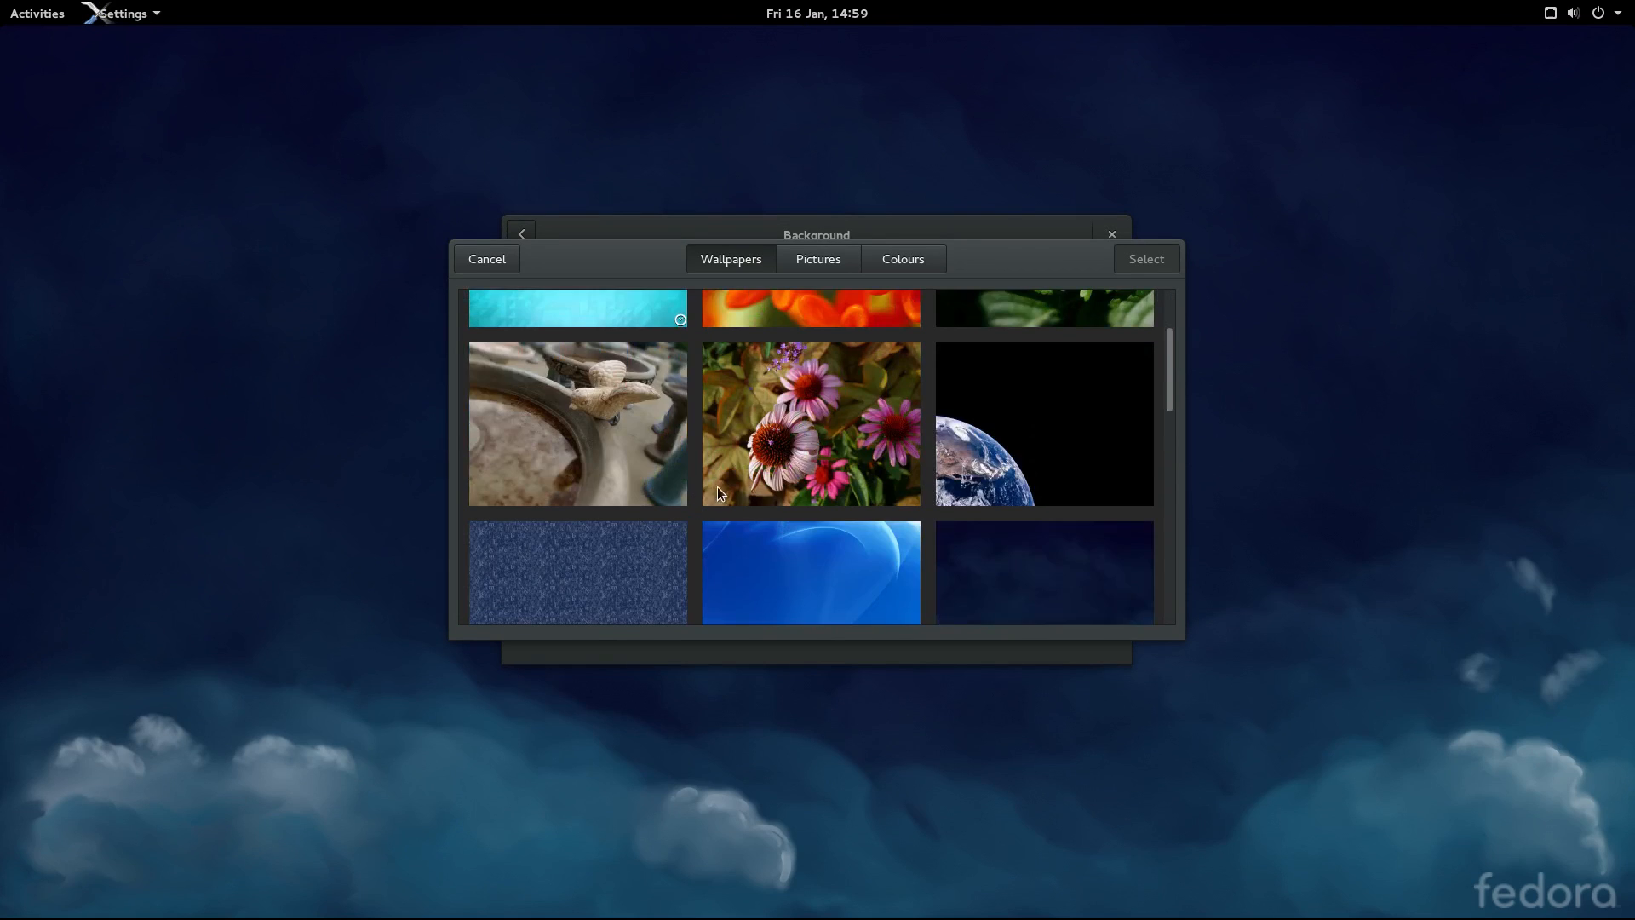
pyautogui.scroll(-1, 860, 471)
pyautogui.scroll(-15, 856, 467)
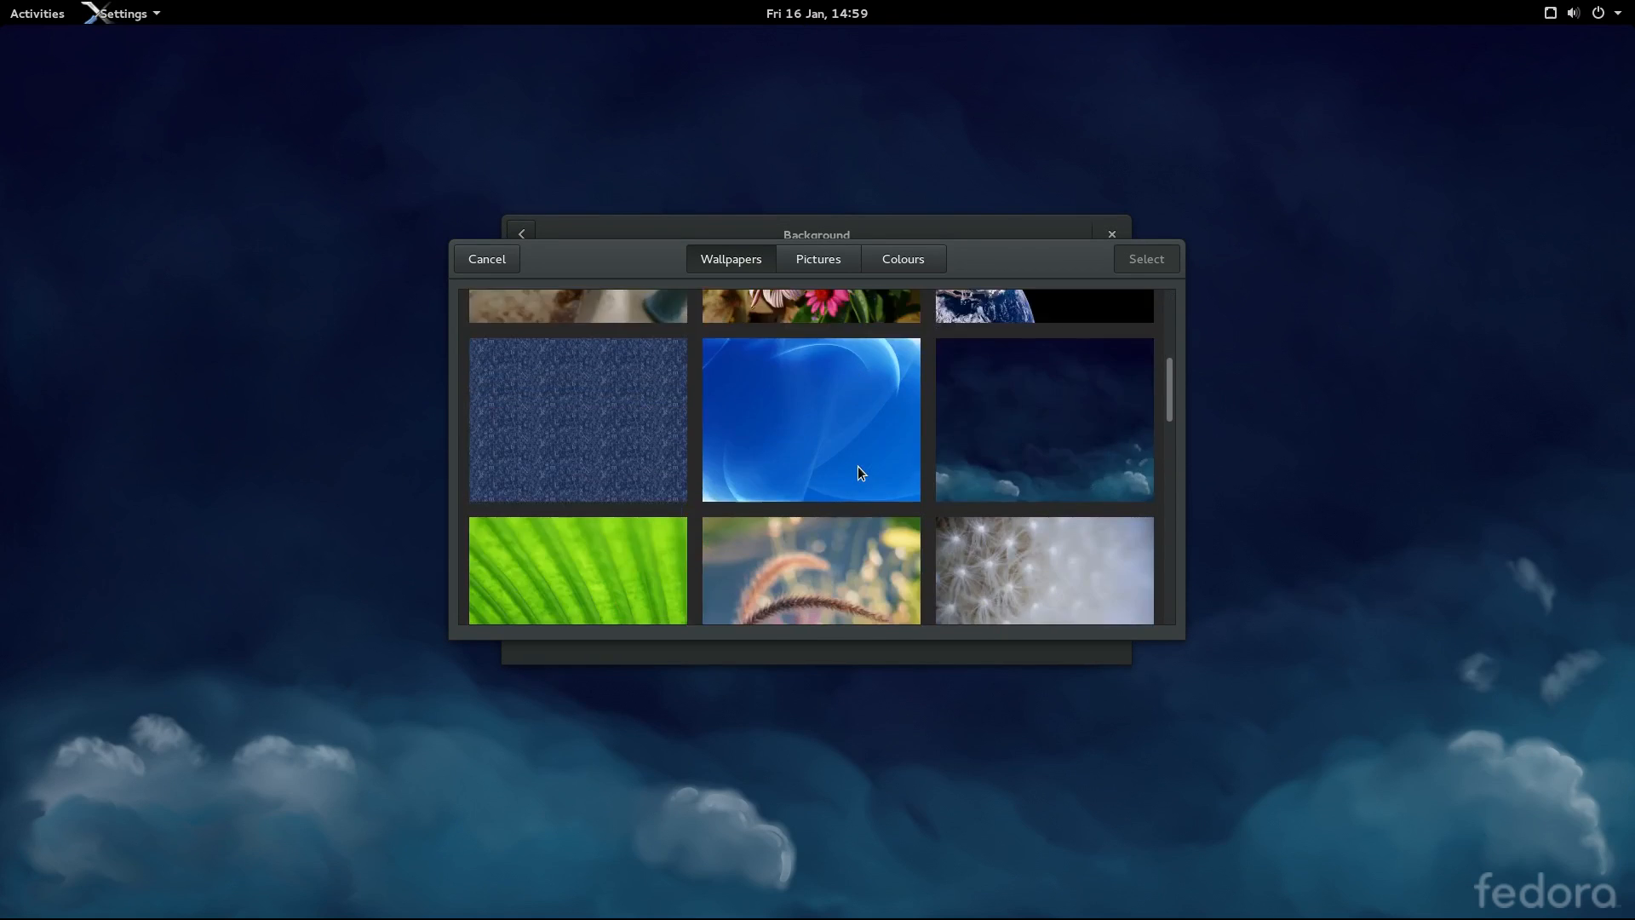
pyautogui.scroll(-4, 856, 467)
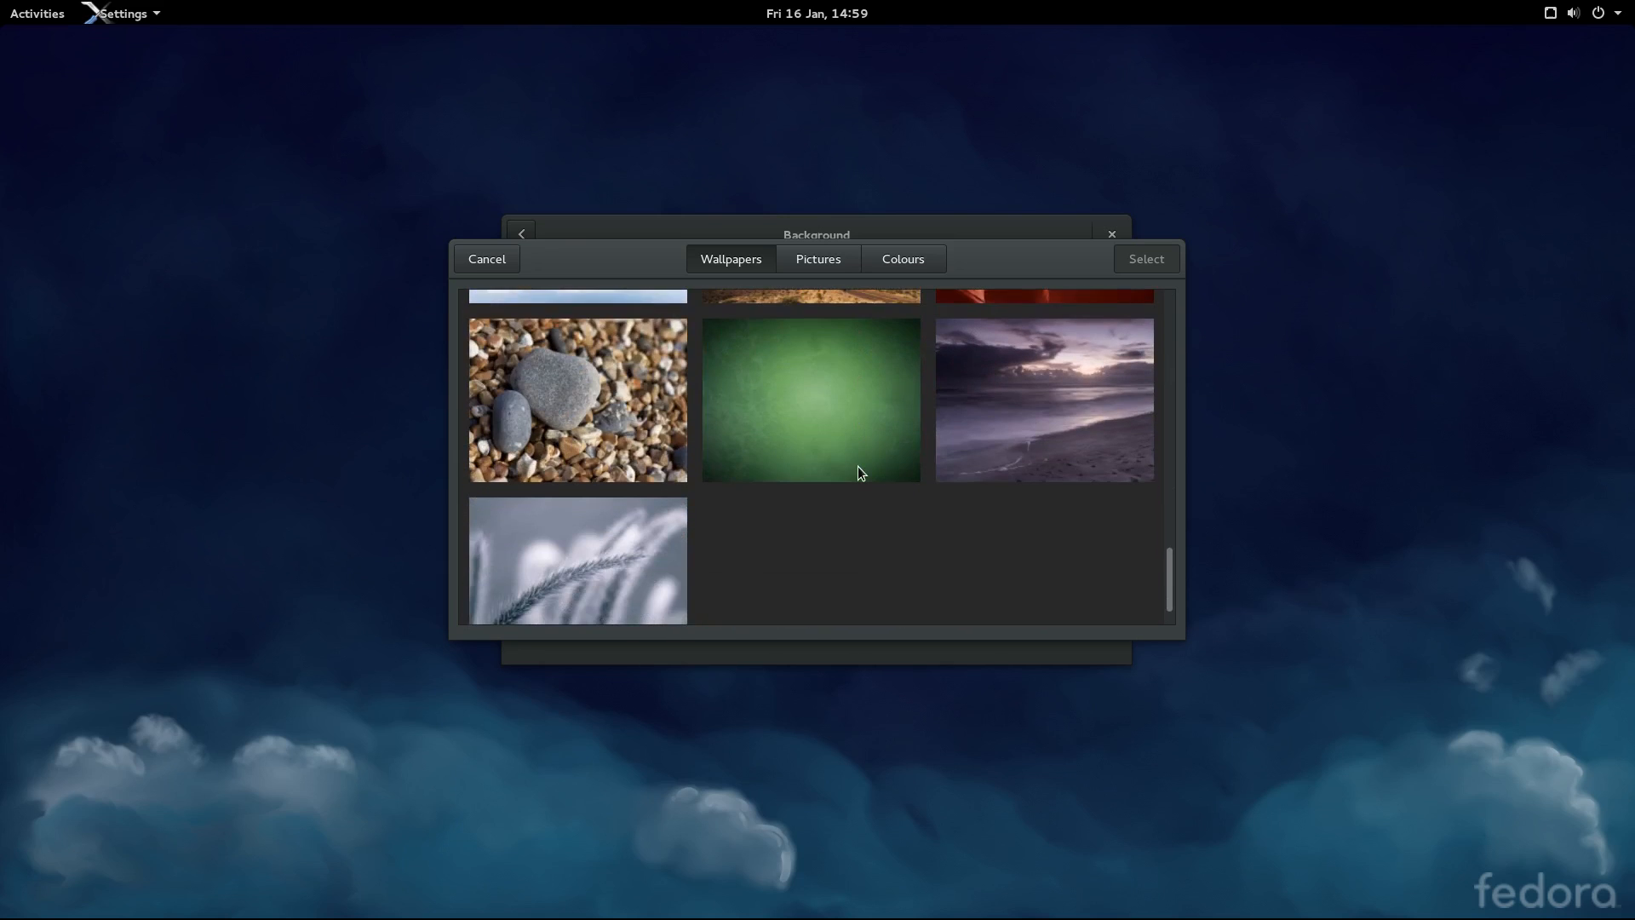
pyautogui.scroll(-1, 857, 470)
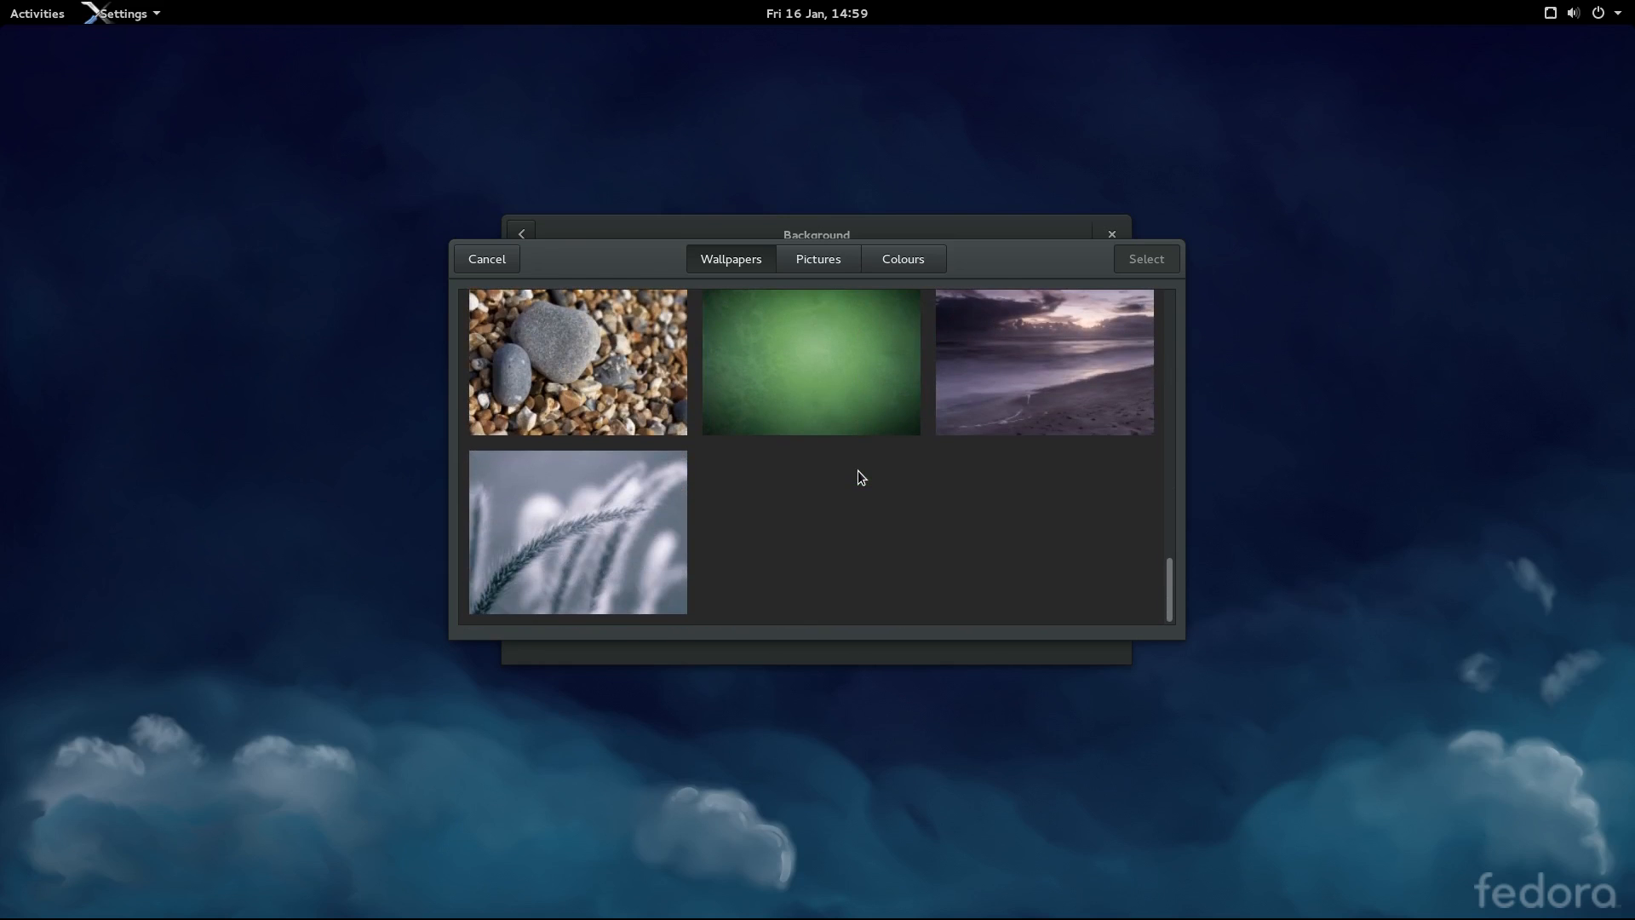
pyautogui.scroll(18, 855, 474)
pyautogui.scroll(10, 843, 534)
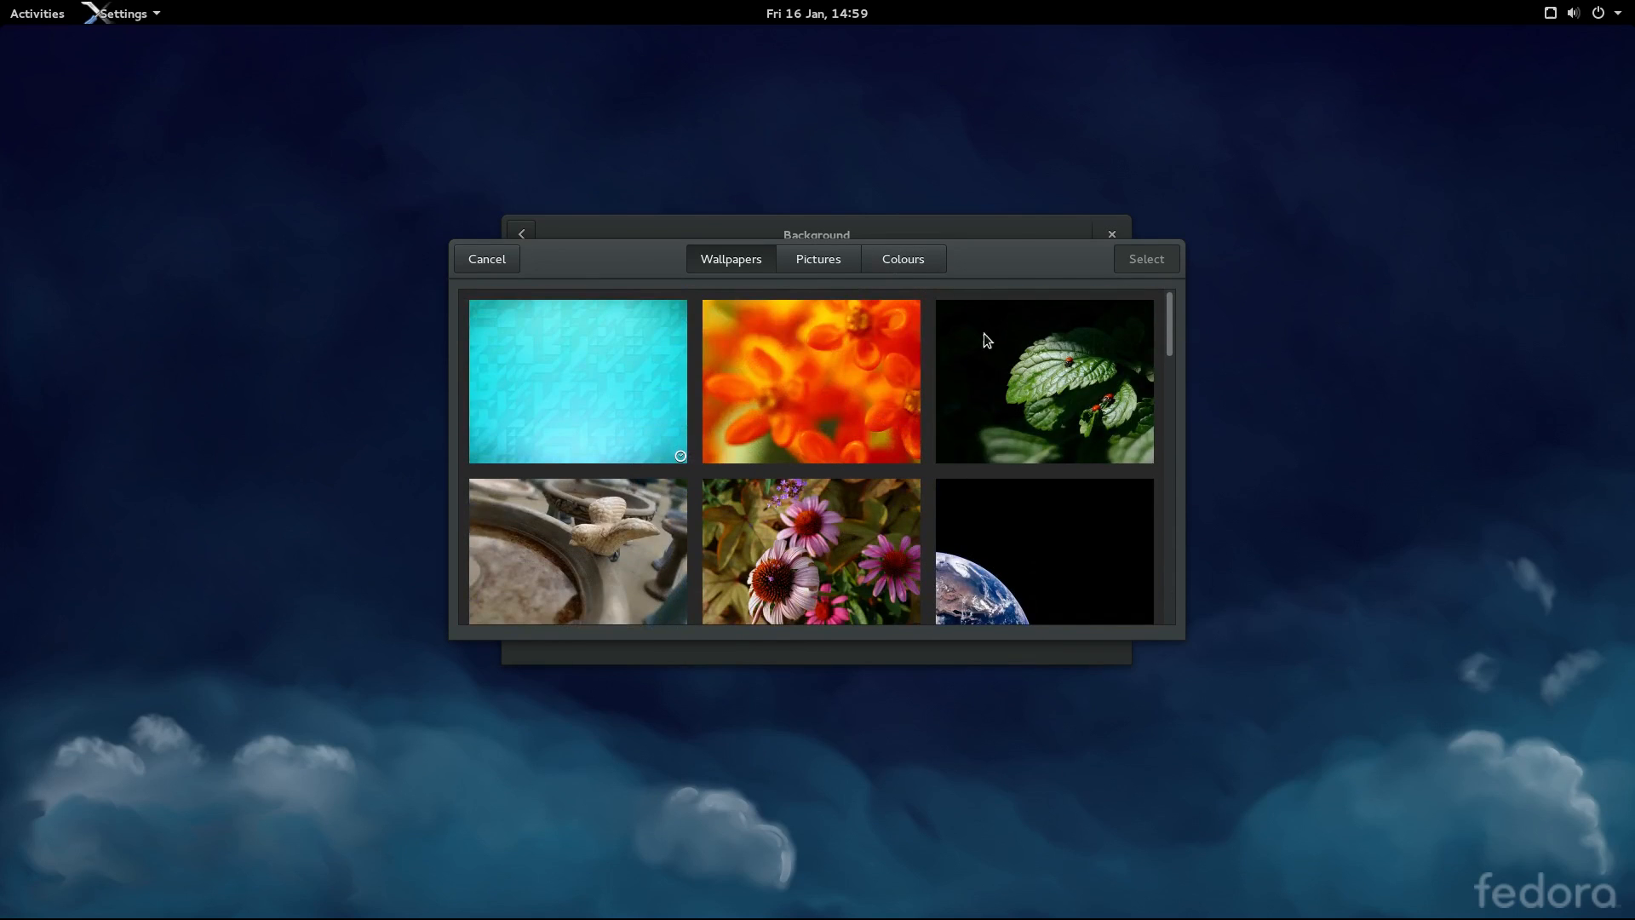
# Check the Pictures and Colours choices for the background, cancel without selecting one, and close the Background settings.
pyautogui.click(814, 265)
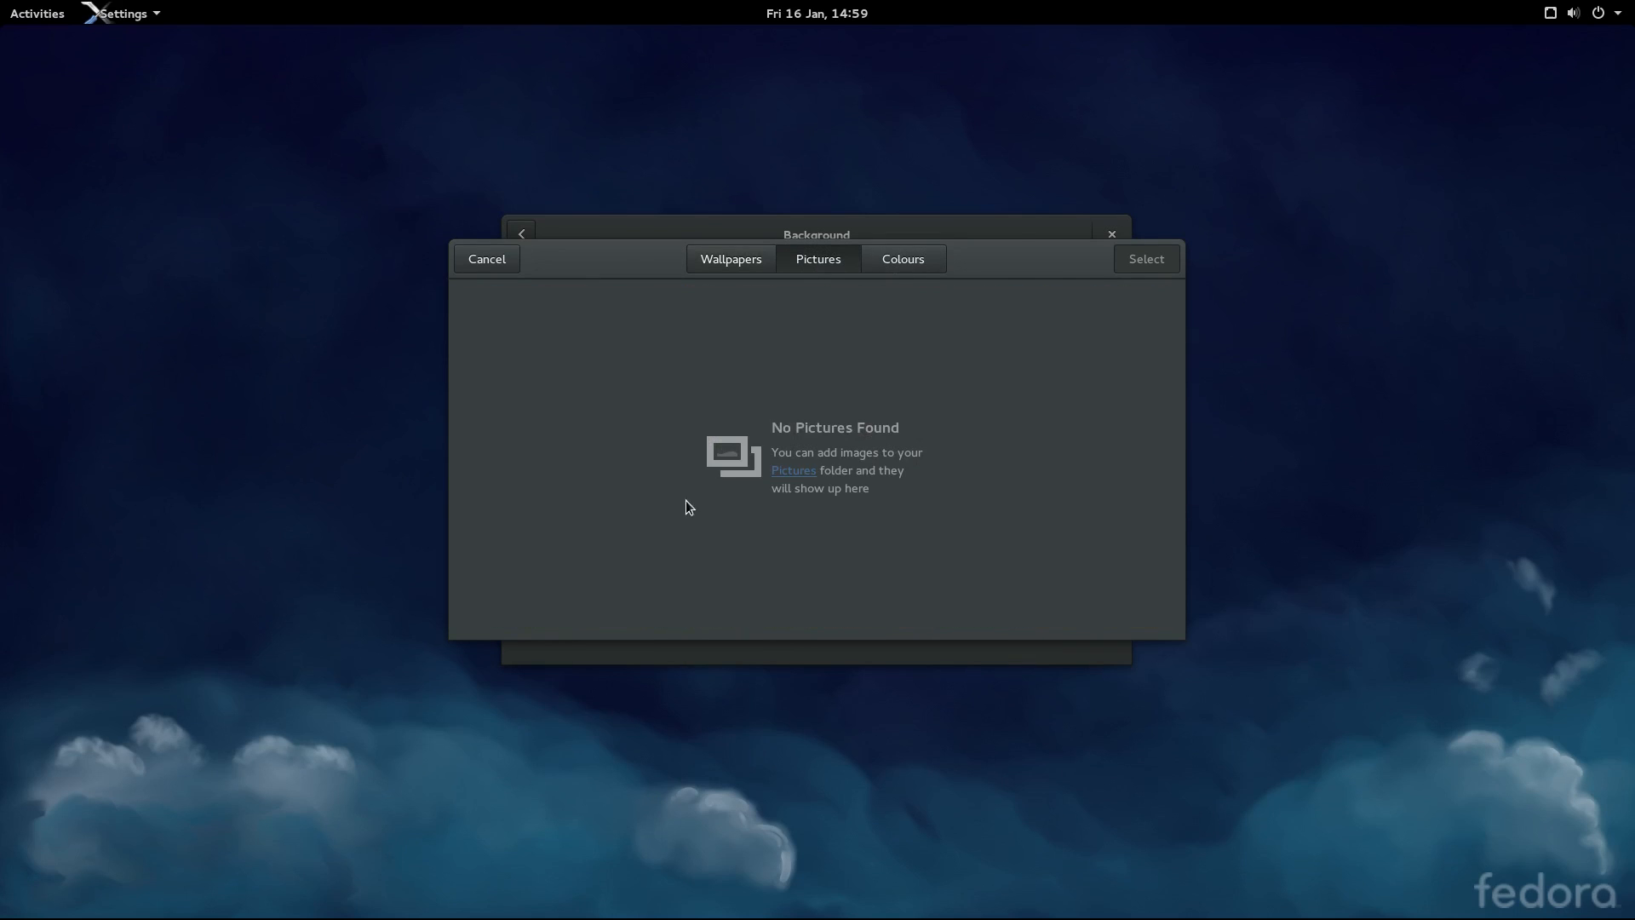
pyautogui.click(928, 261)
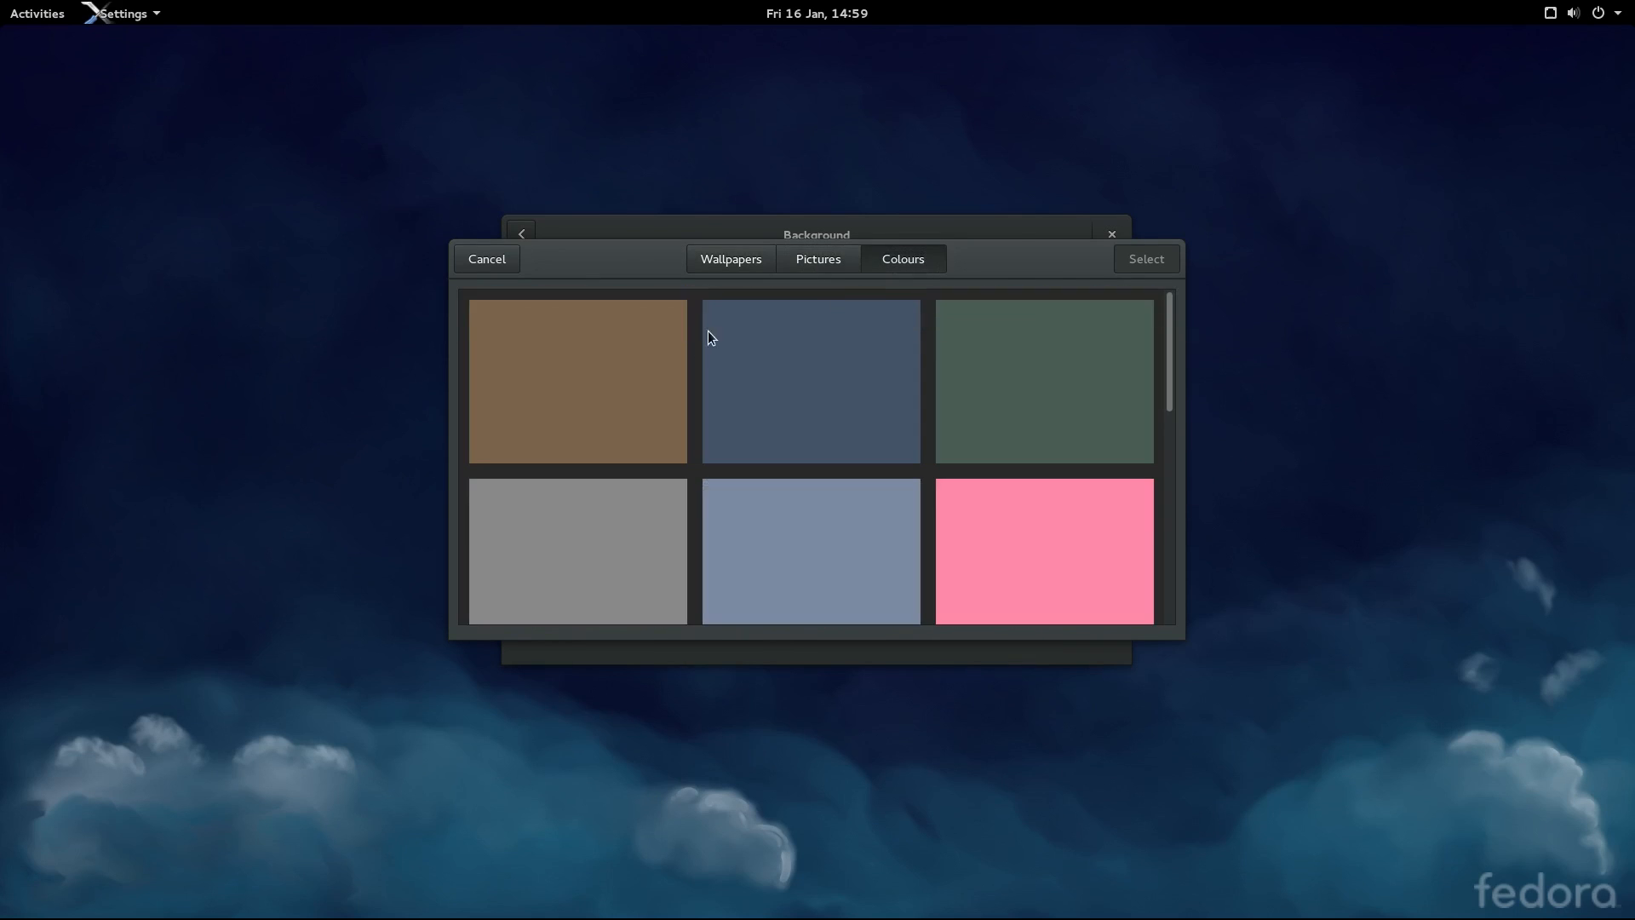
pyautogui.click(486, 261)
pyautogui.moveTo(993, 222); pyautogui.dragTo(719, 225)
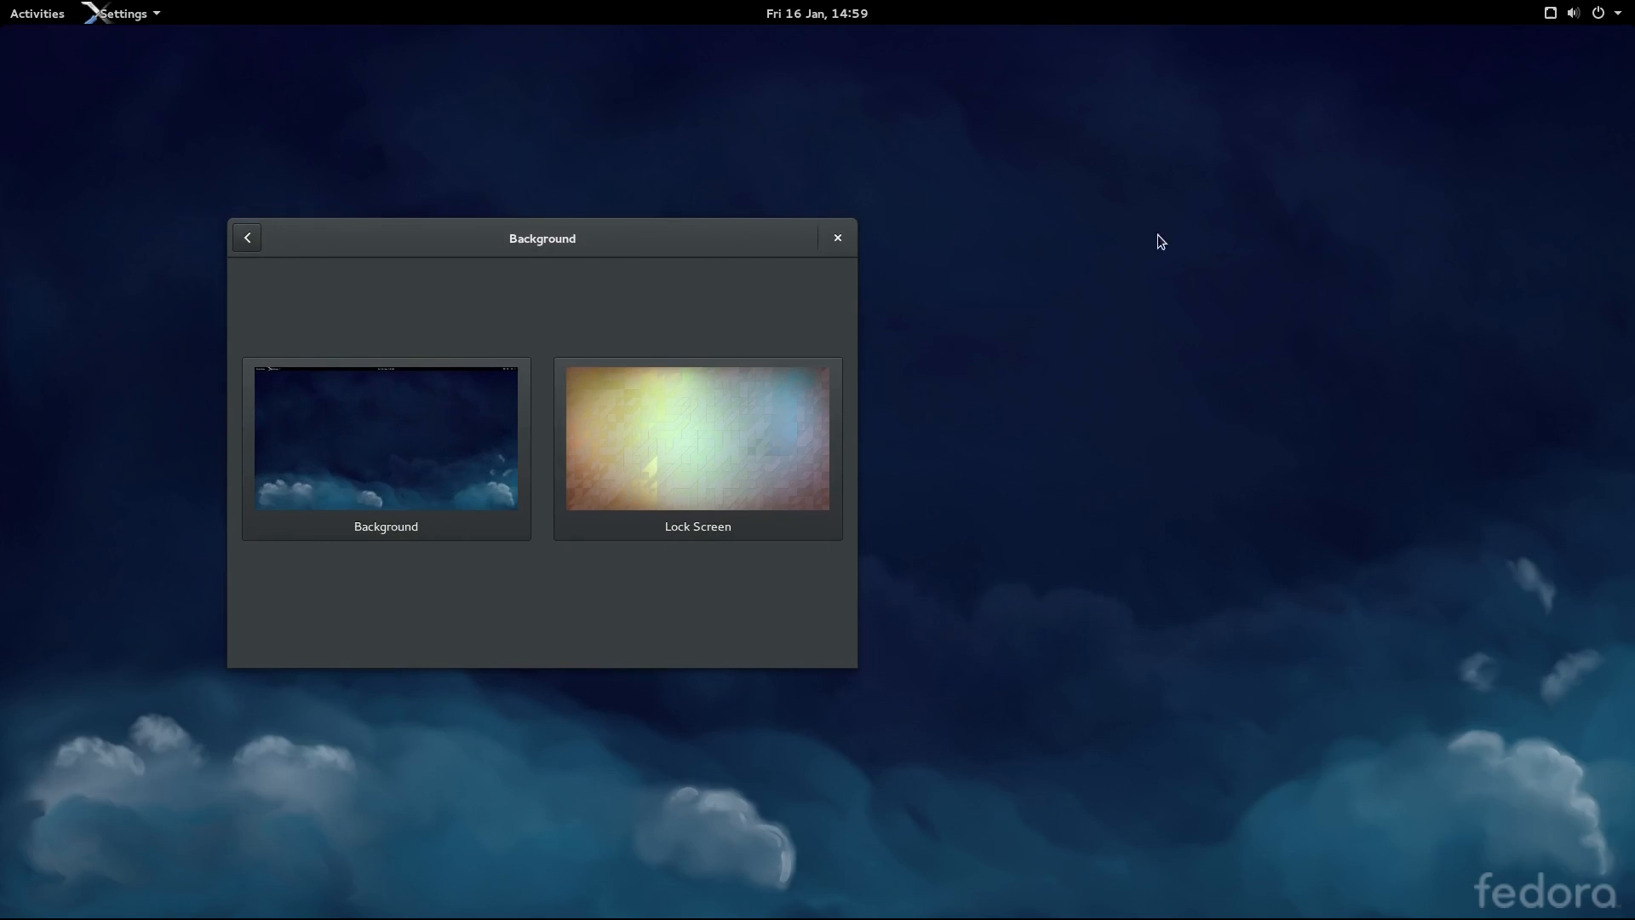
pyautogui.click(843, 235)
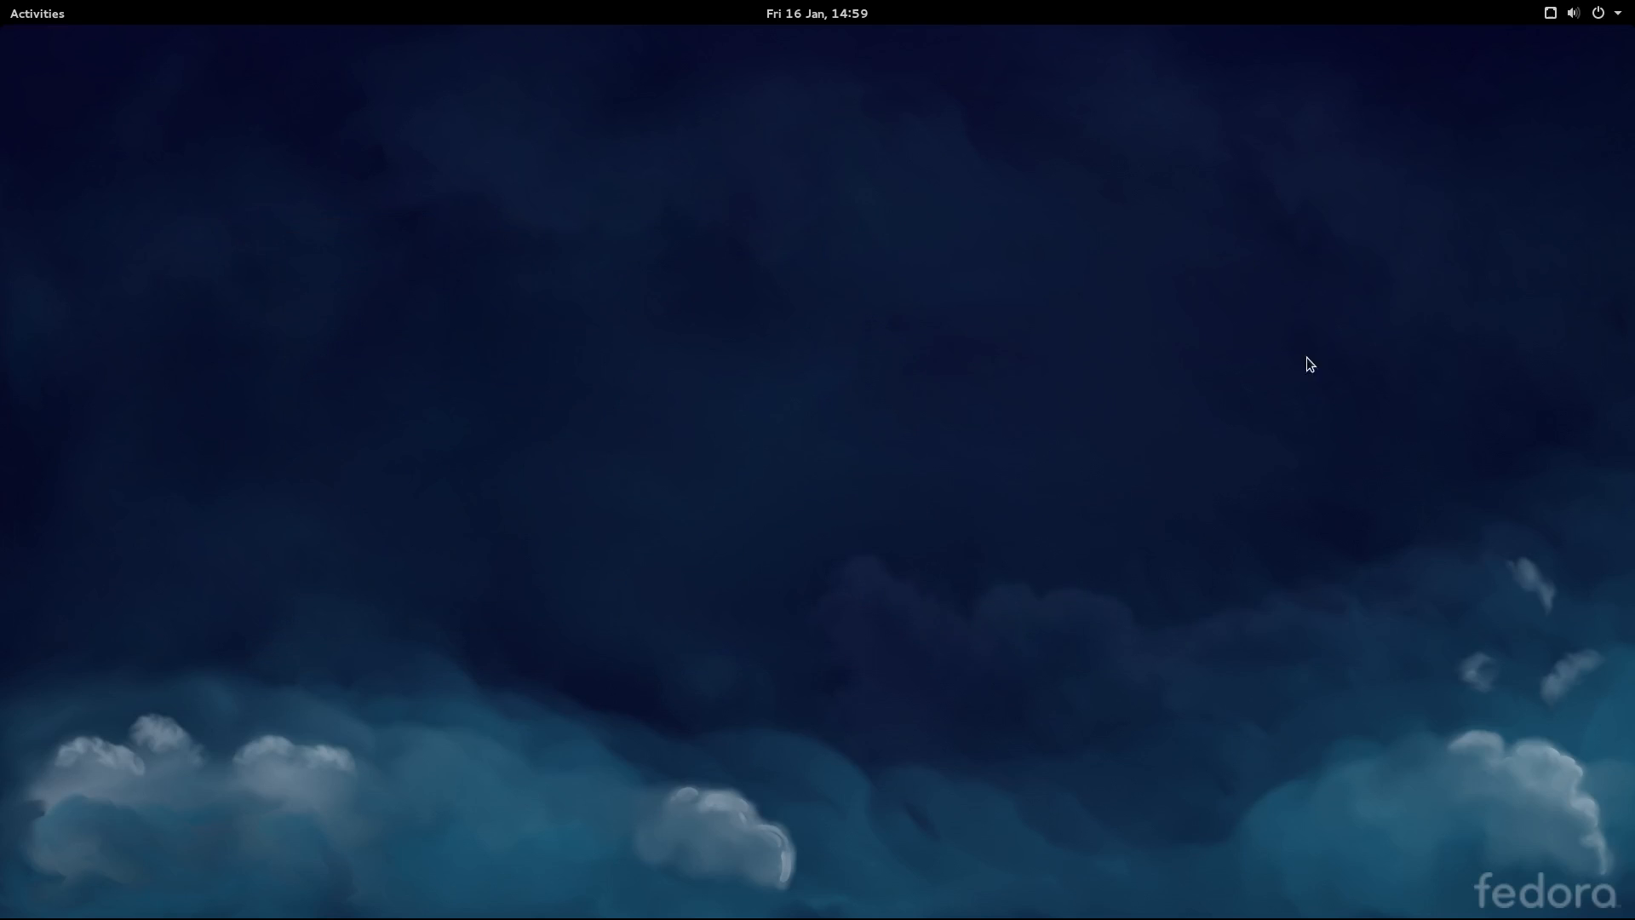
# Log the current user out of the desktop session and confirm the logout.
pyautogui.moveTo(870, 862)
pyautogui.click(1616, 19)
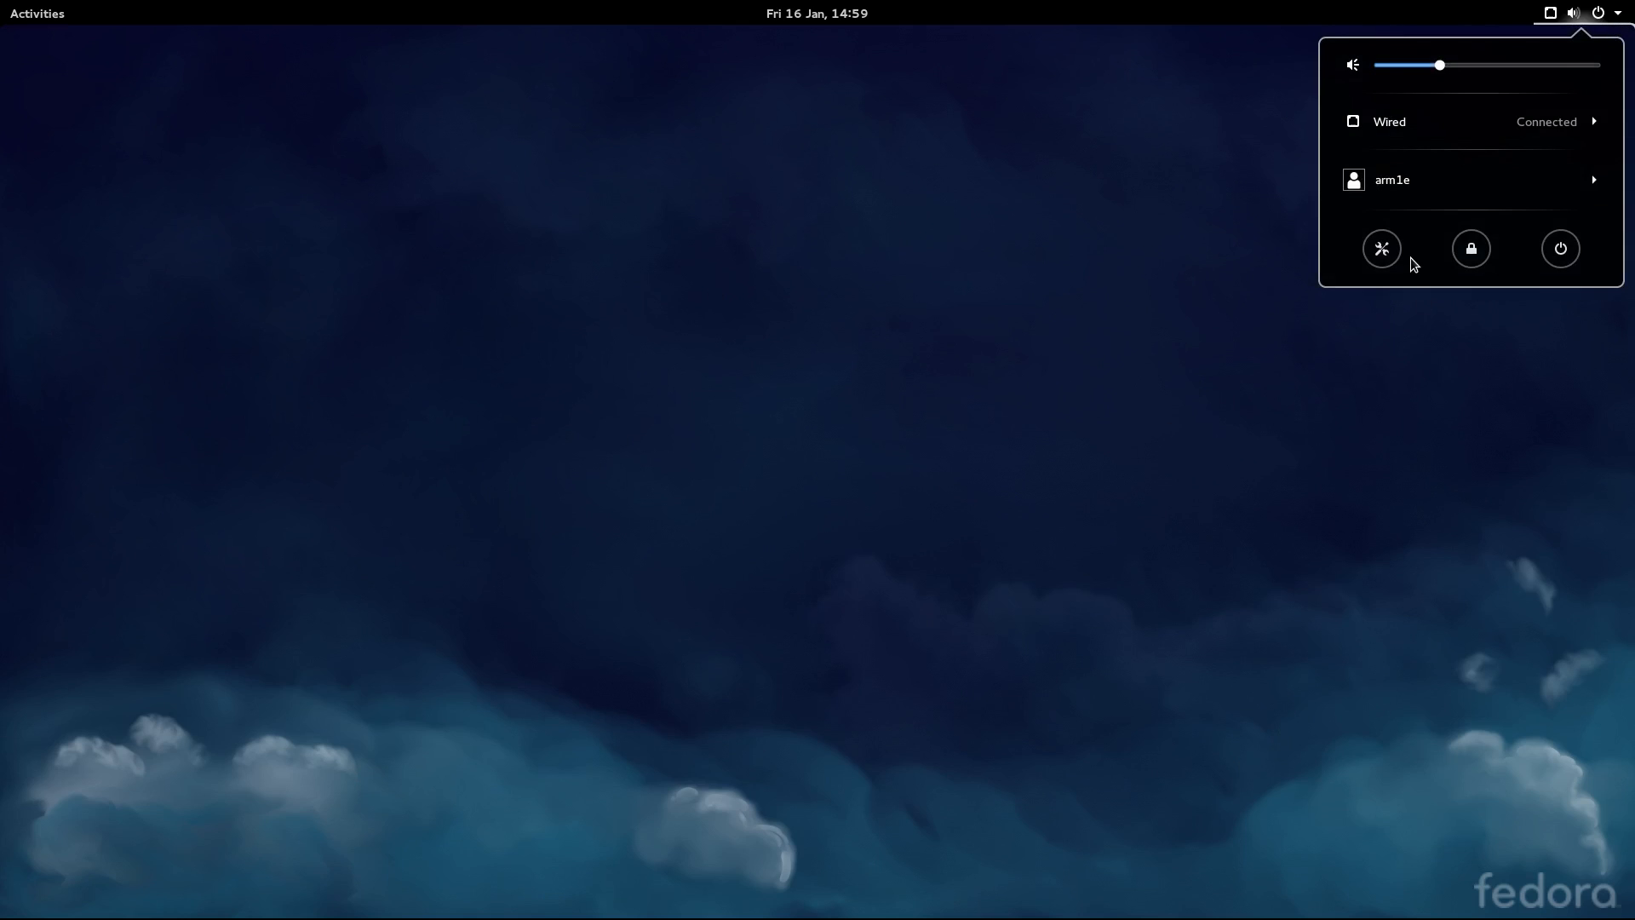
pyautogui.click(1489, 183)
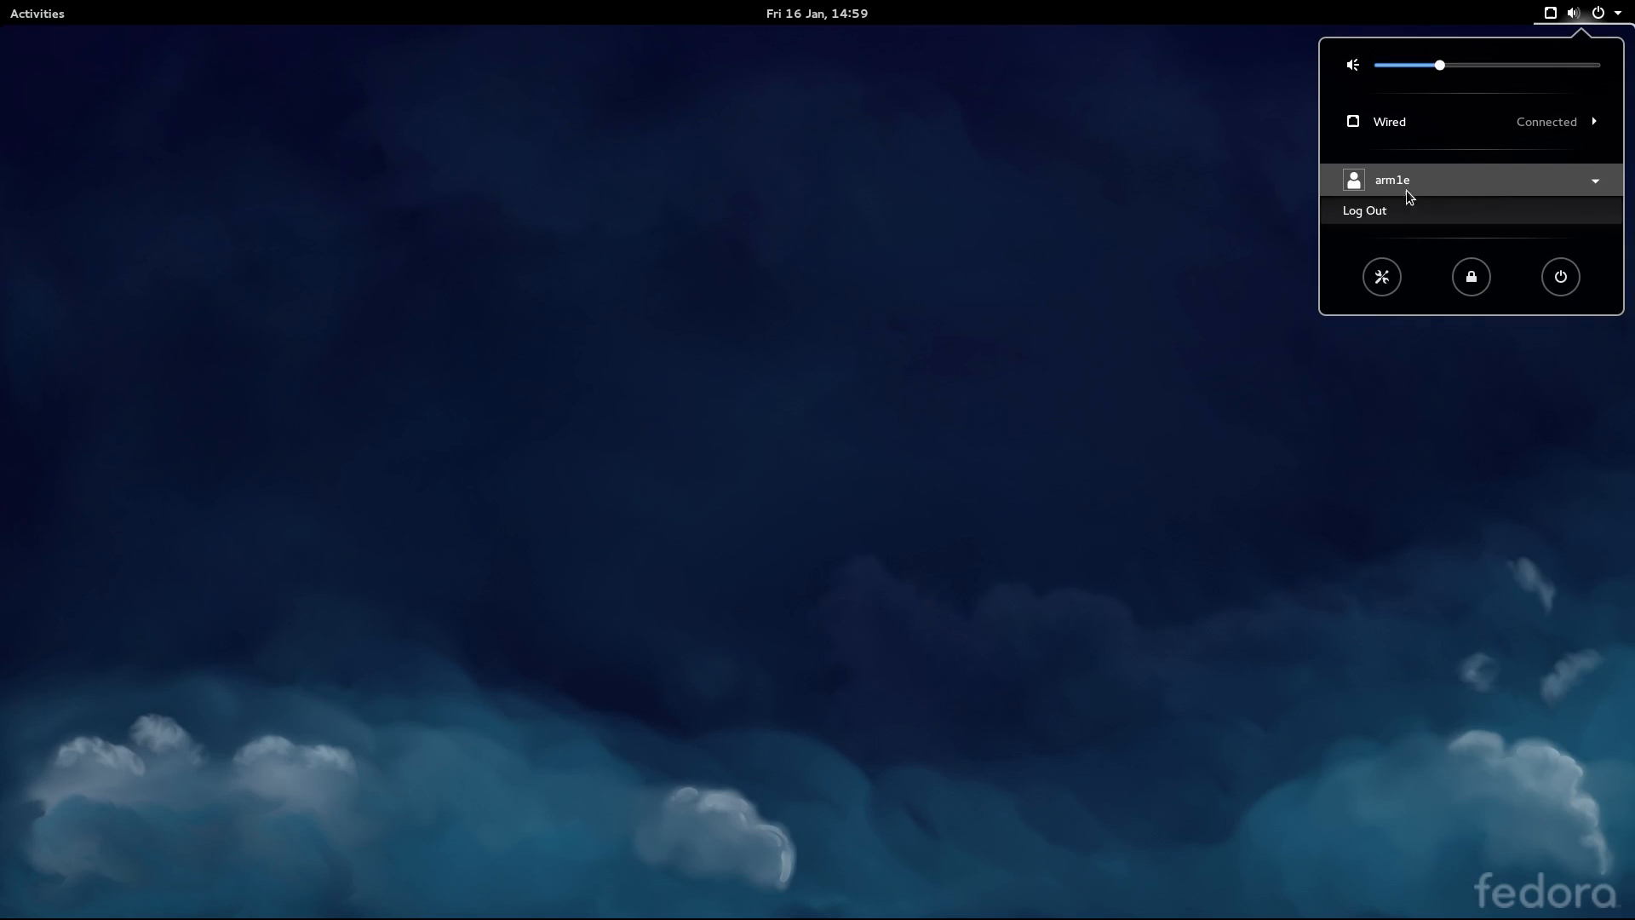
pyautogui.click(1369, 212)
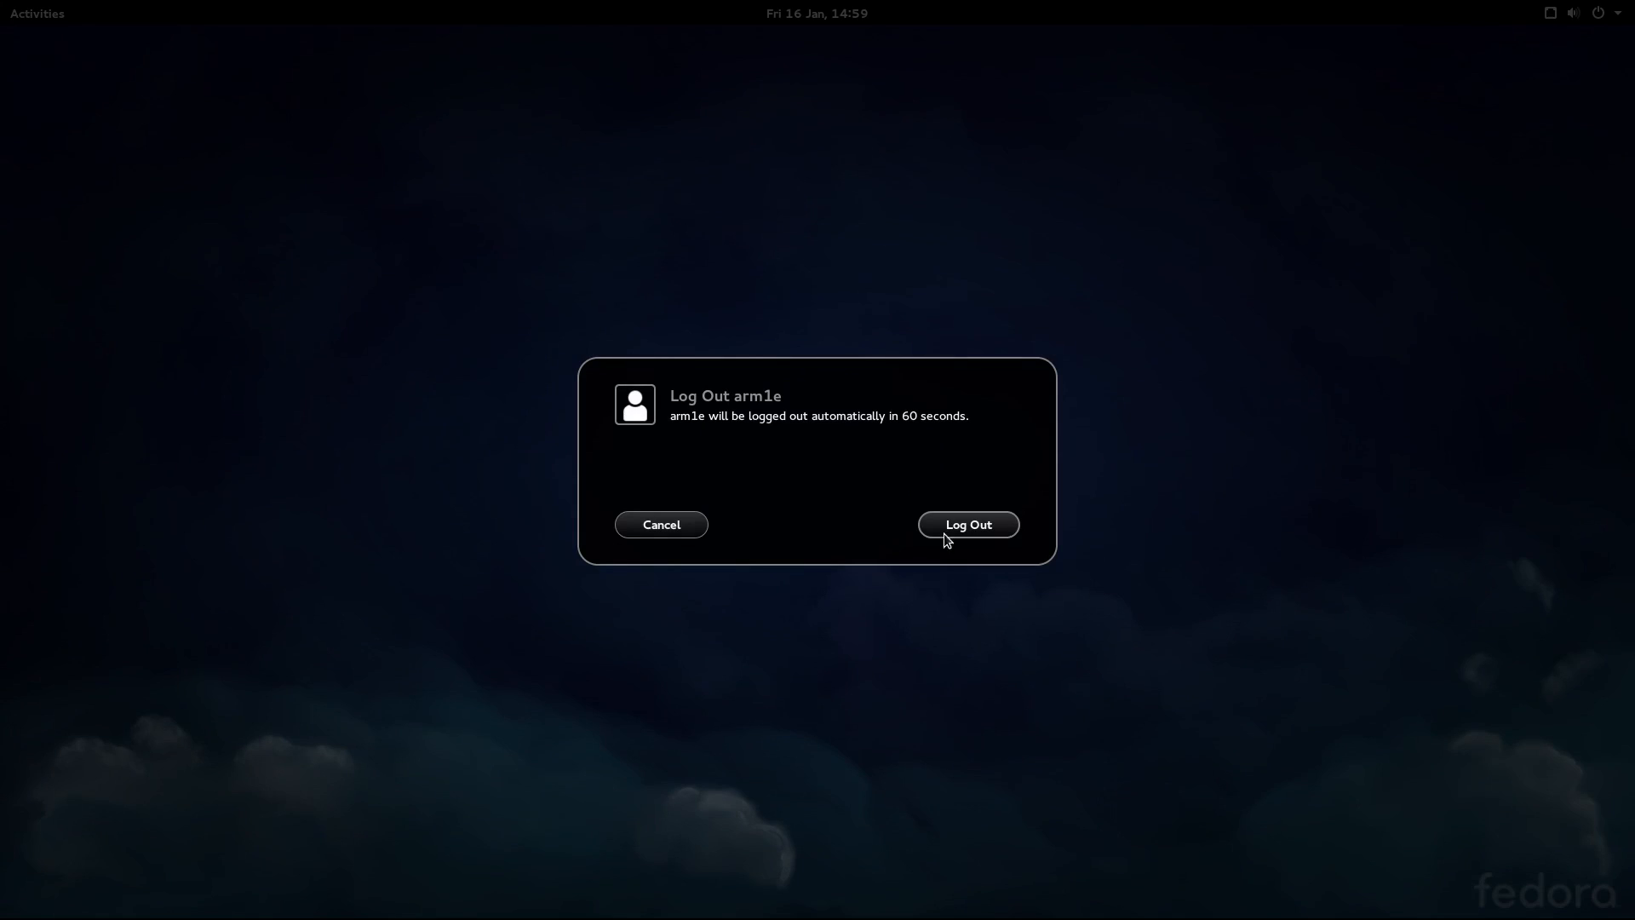
pyautogui.click(991, 530)
# Choose the user account on the login screen, examine the available session types, and dismiss the list without changing the session.
pyautogui.click(821, 460)
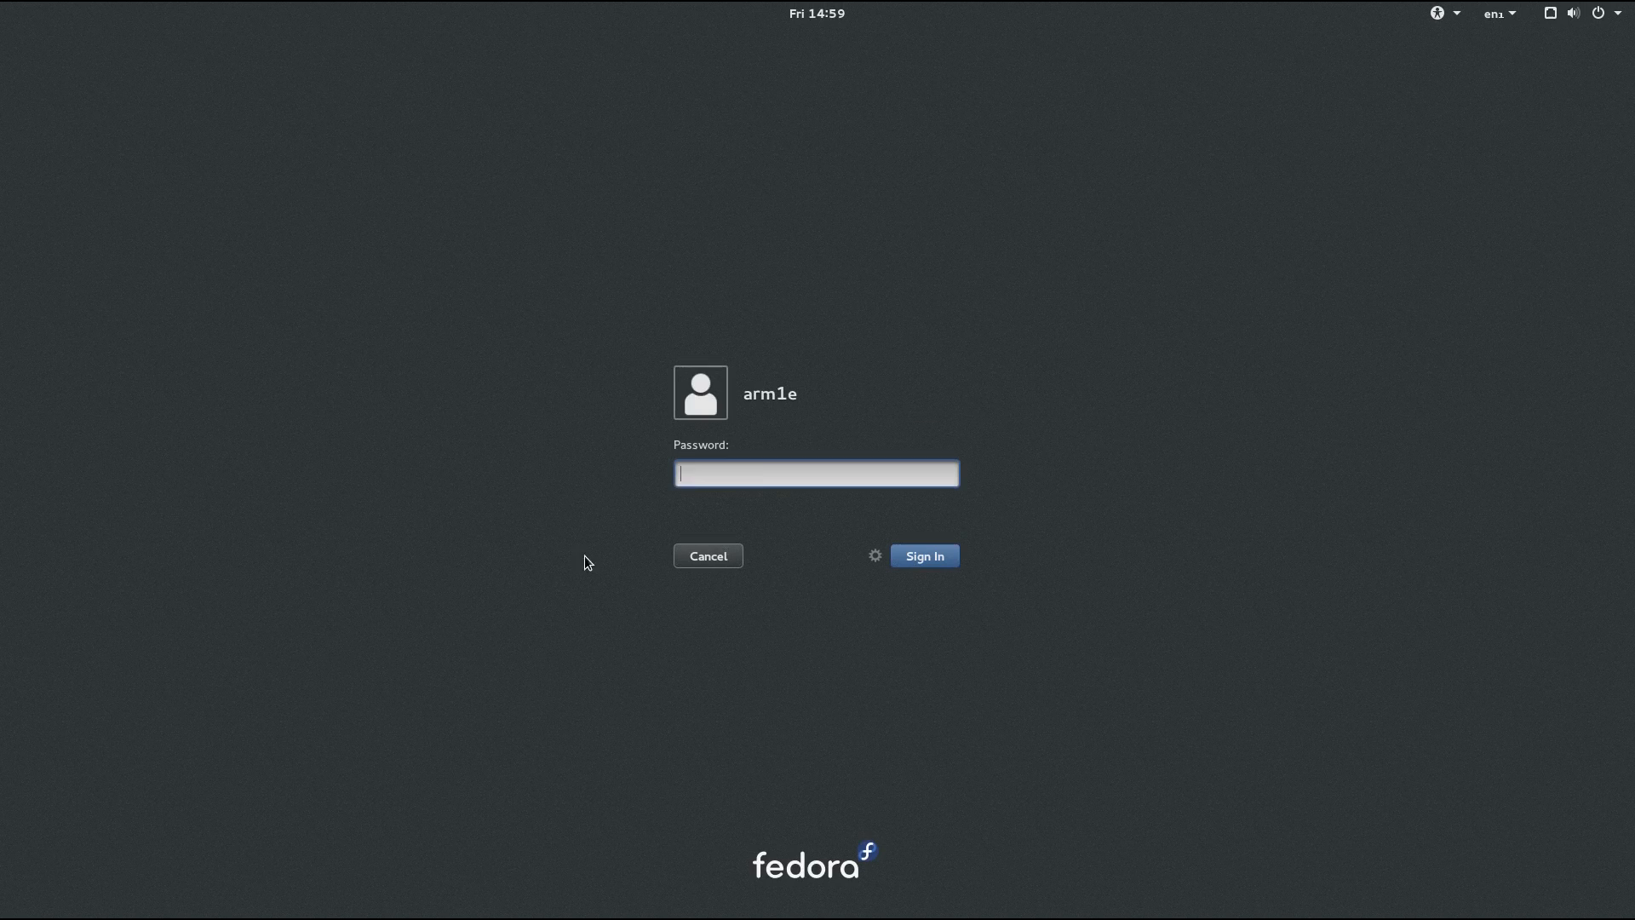
pyautogui.click(874, 557)
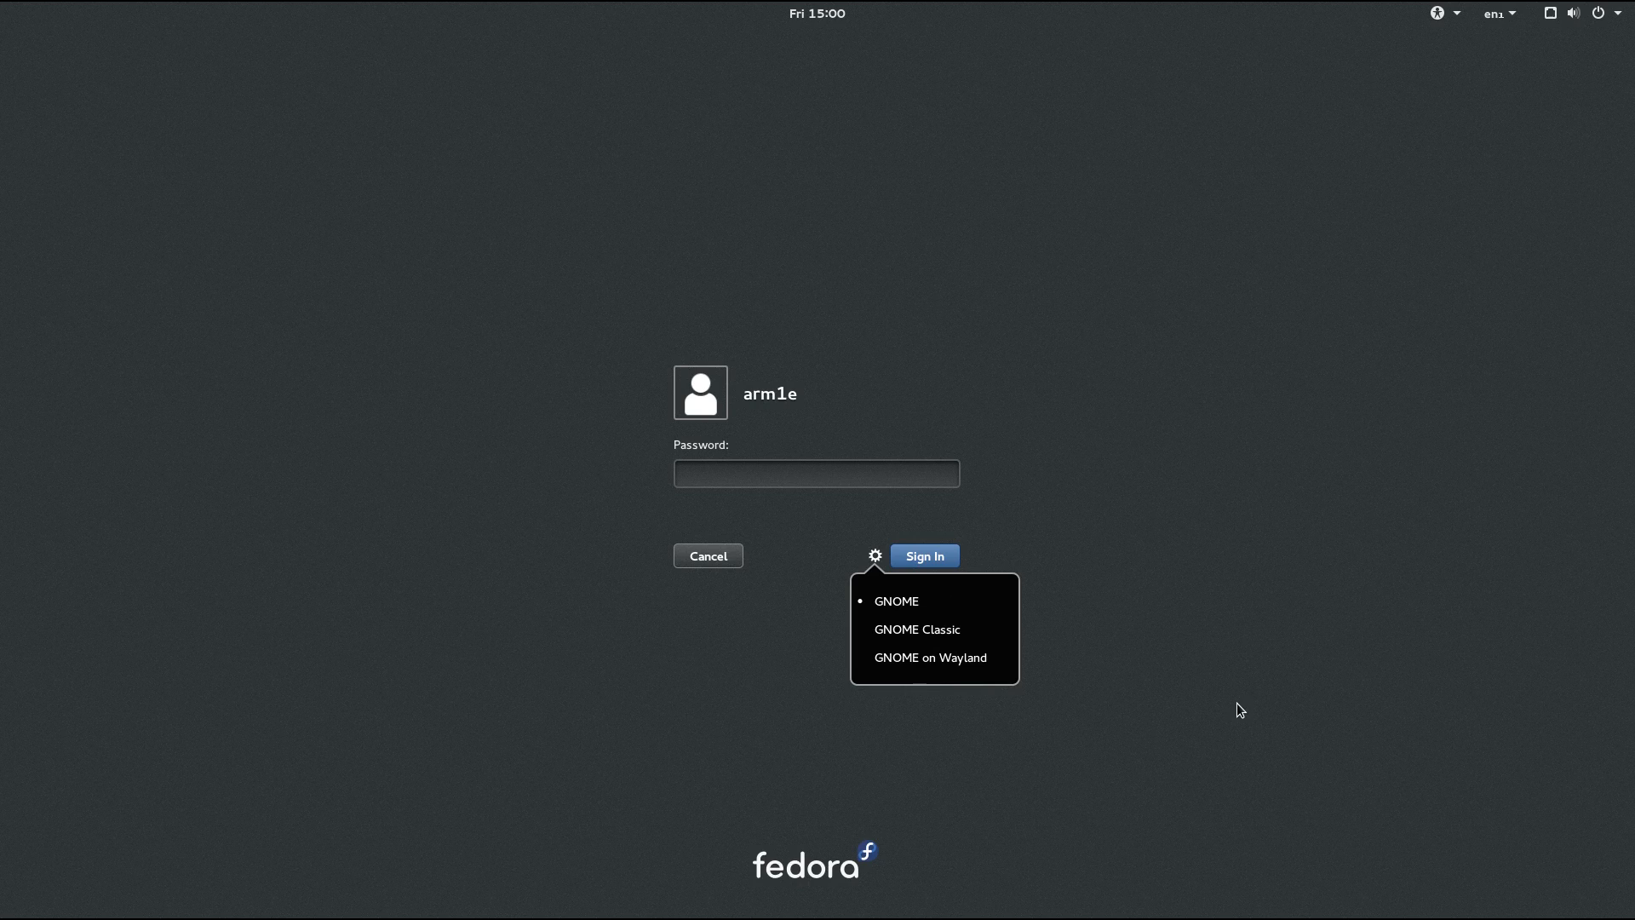
pyautogui.click(1157, 471)
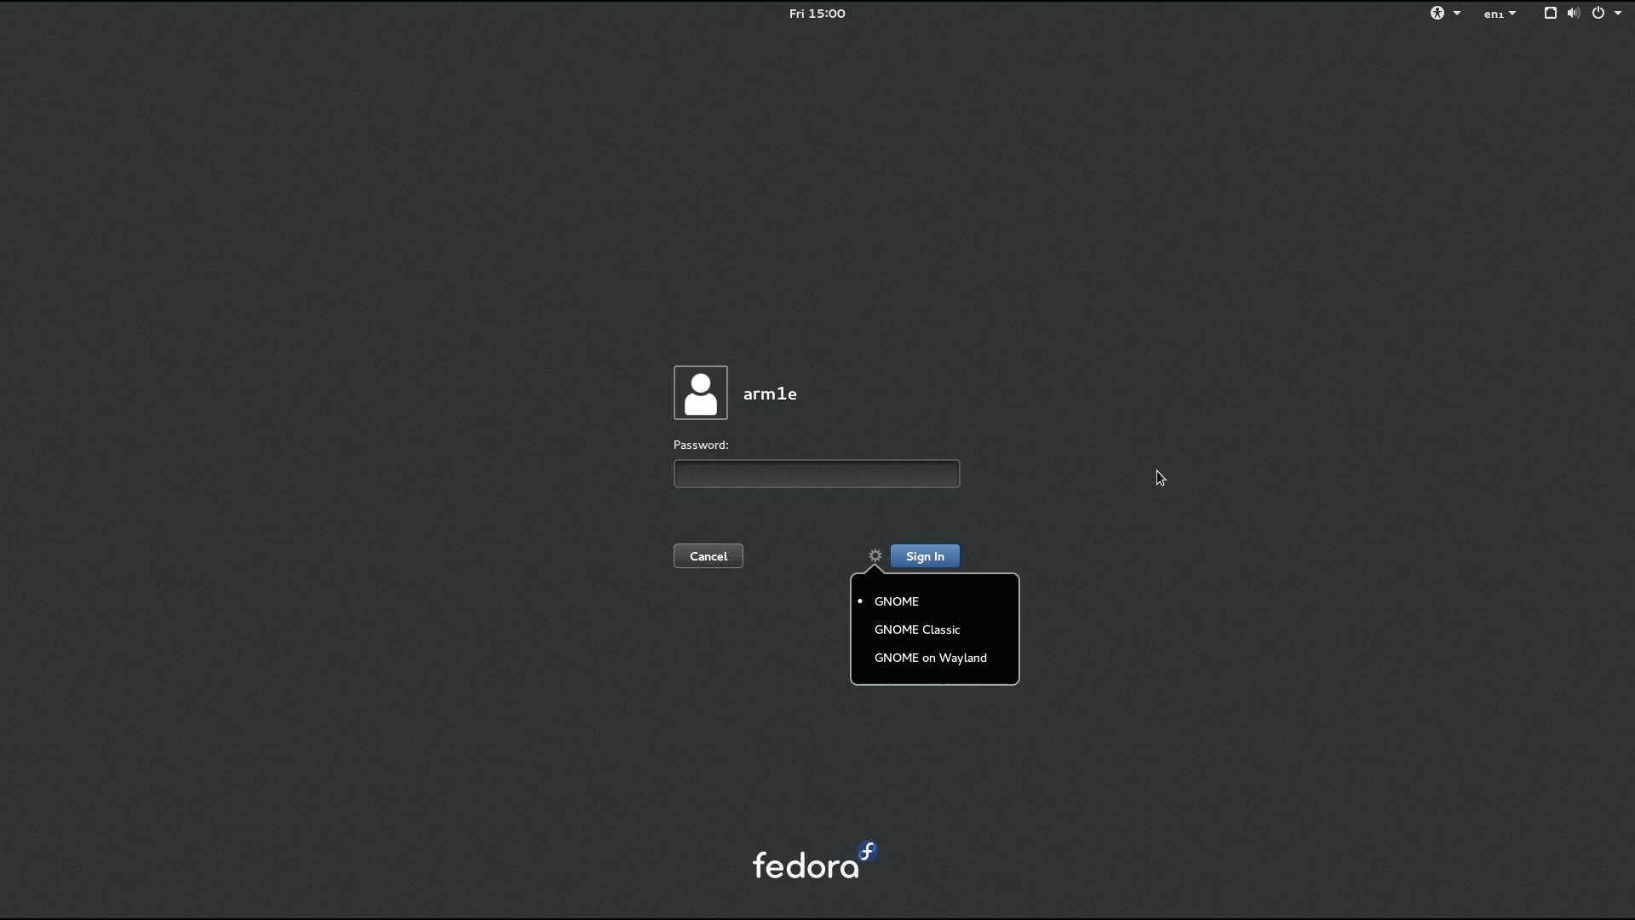